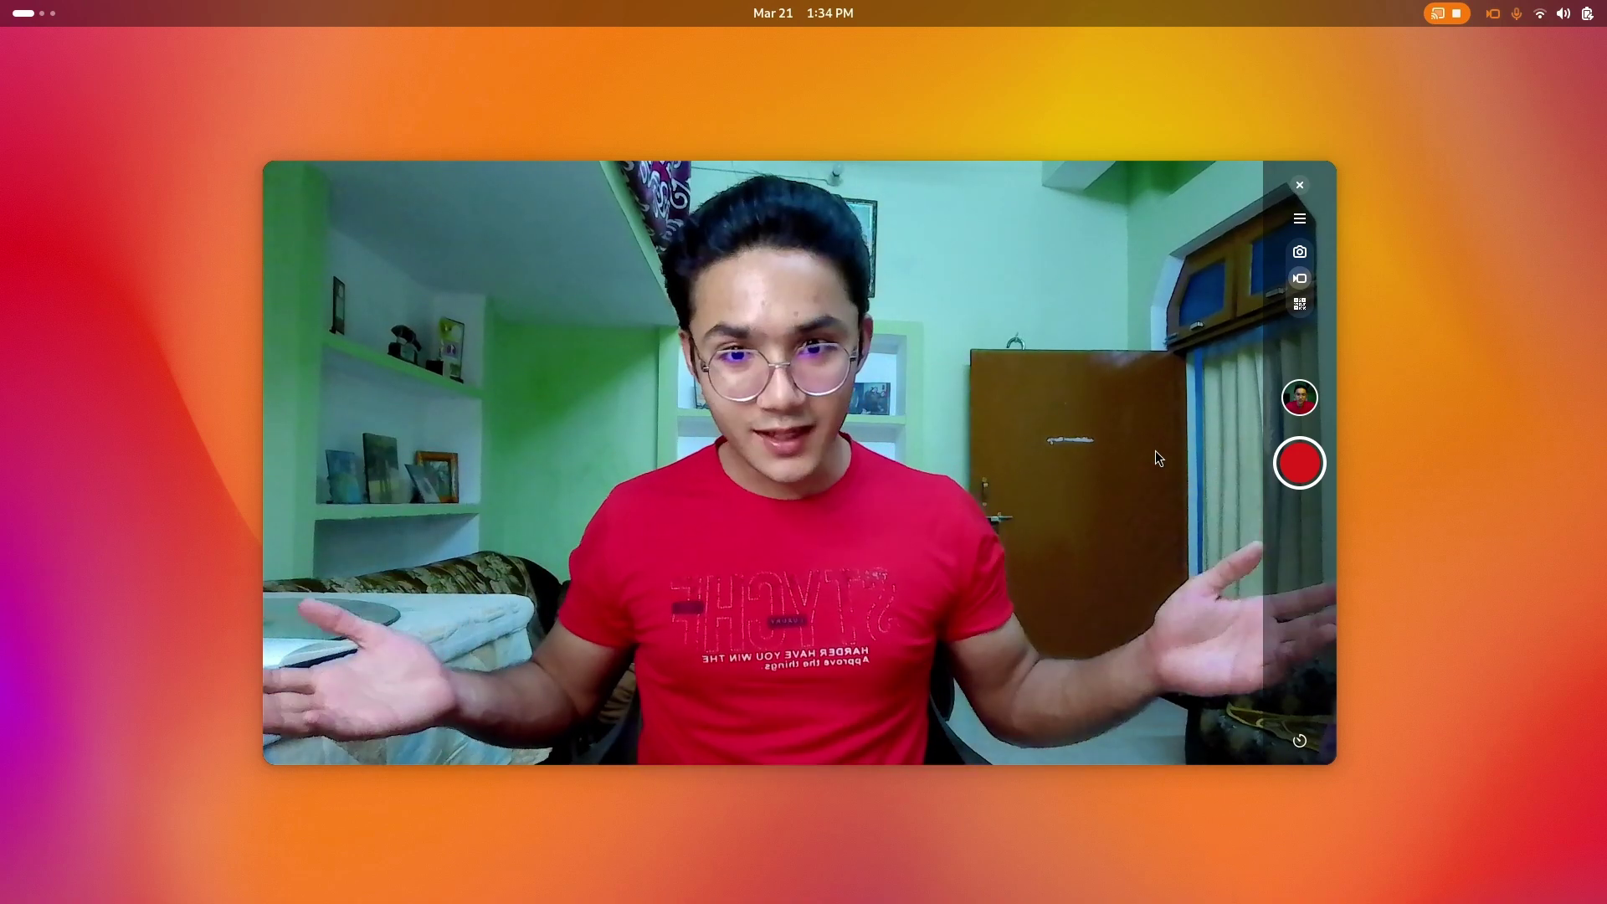
Bring up the Activities overview on top of the GNOME Camera live preview
key(super)
scroll(1155, 450, down, 2)
scroll(1155, 450, up, 2)
Open Settings from quick settings and go to the System > About page
click(1562, 13)
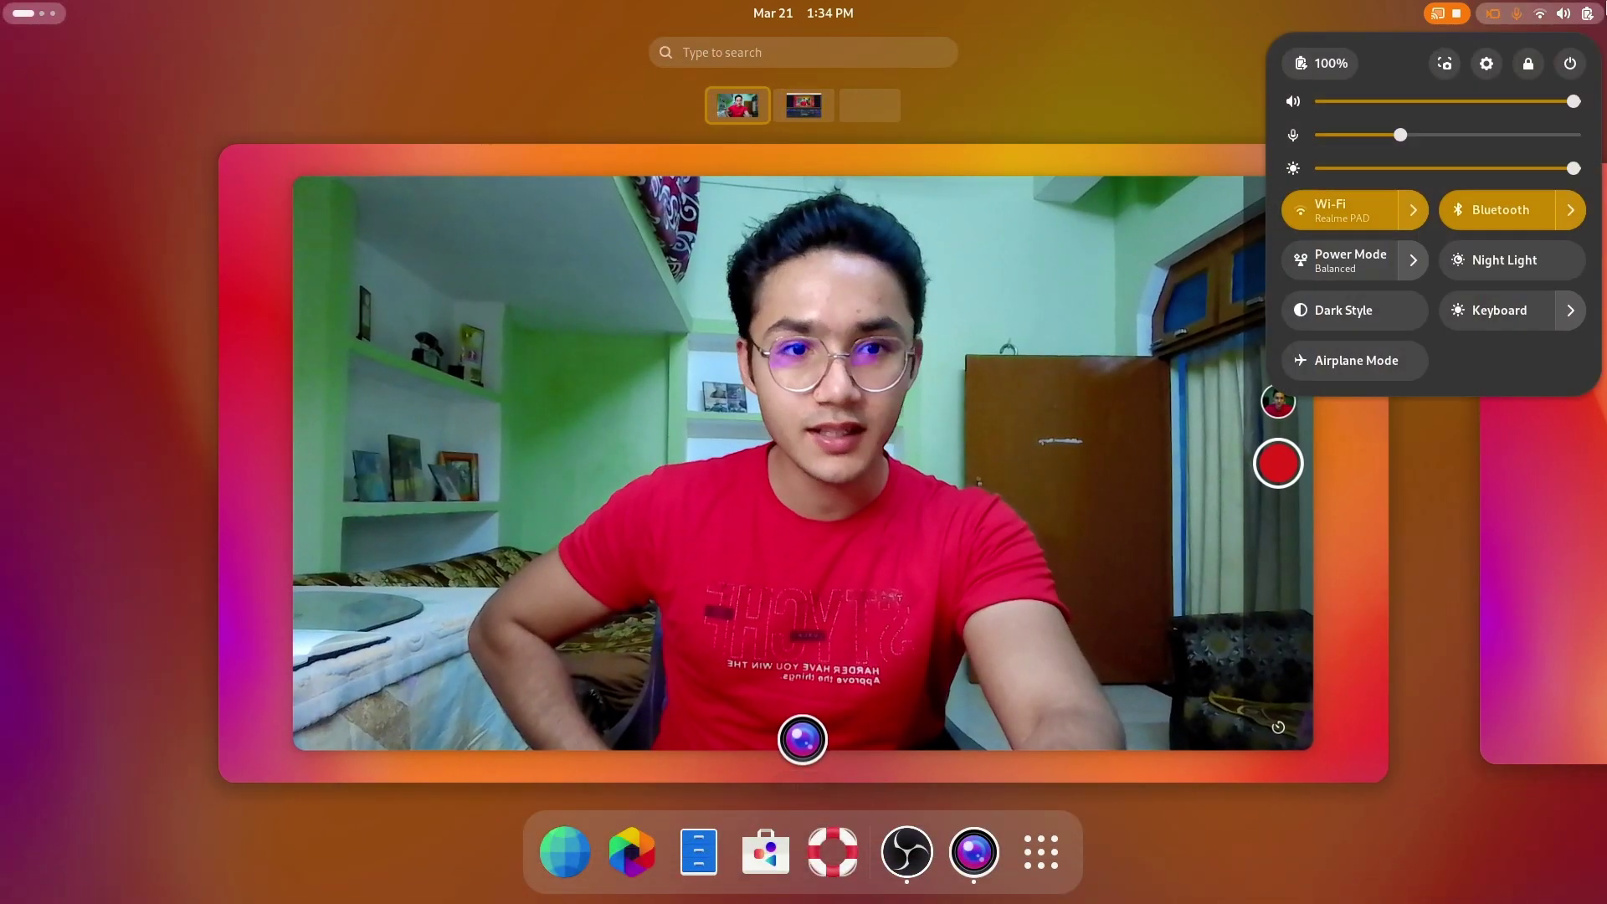
click(1483, 67)
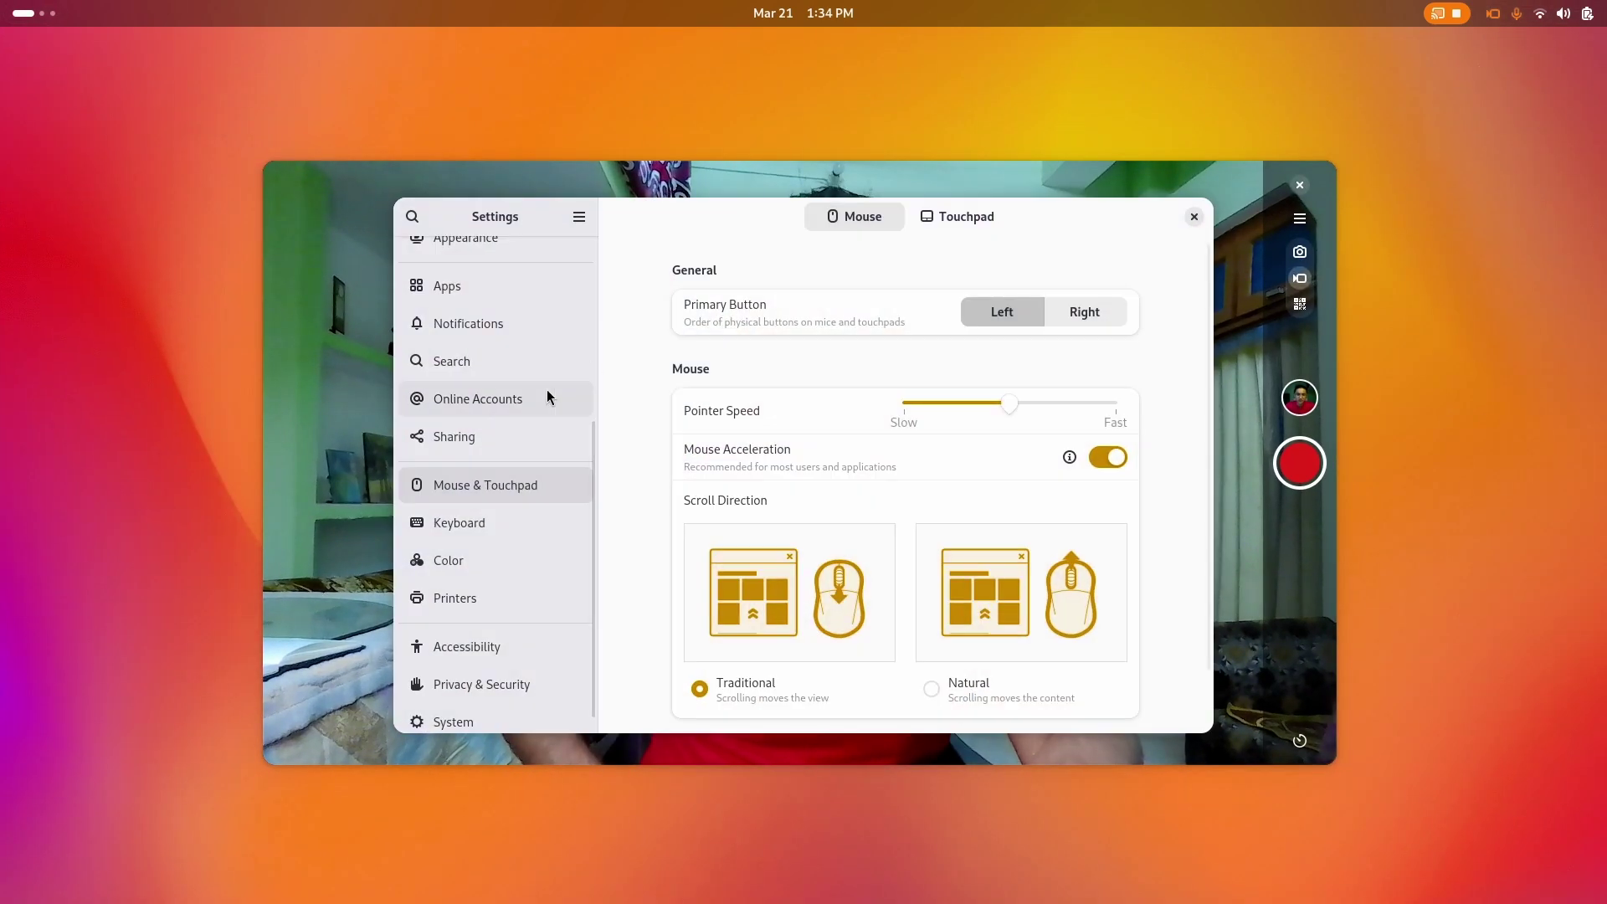
click(449, 711)
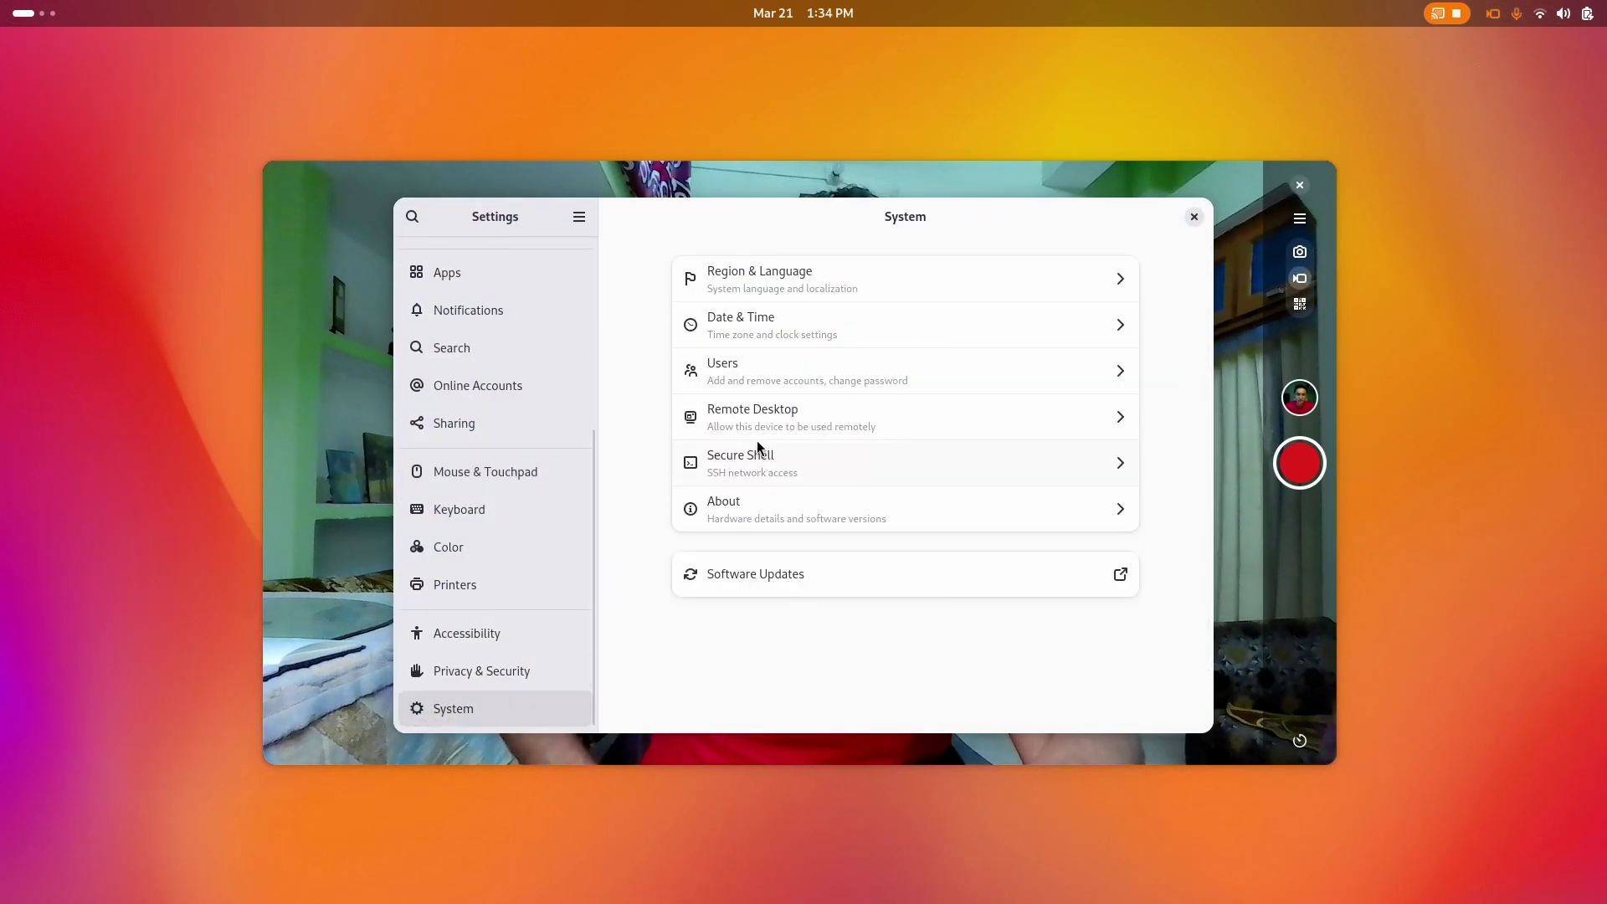
click(765, 507)
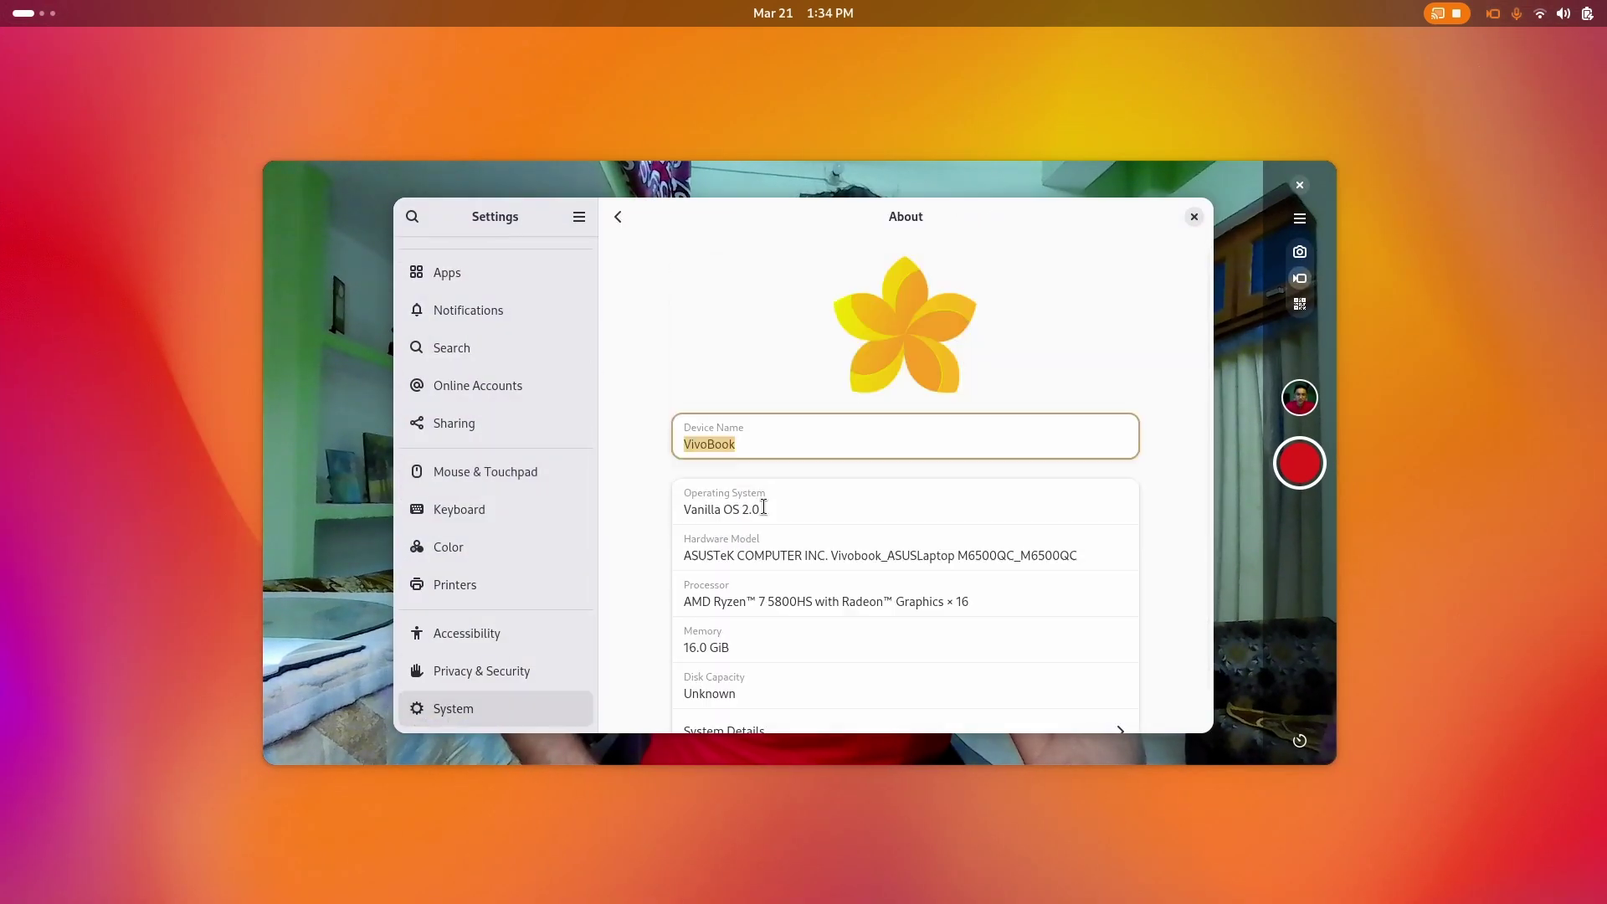
scroll(779, 484, down, 1)
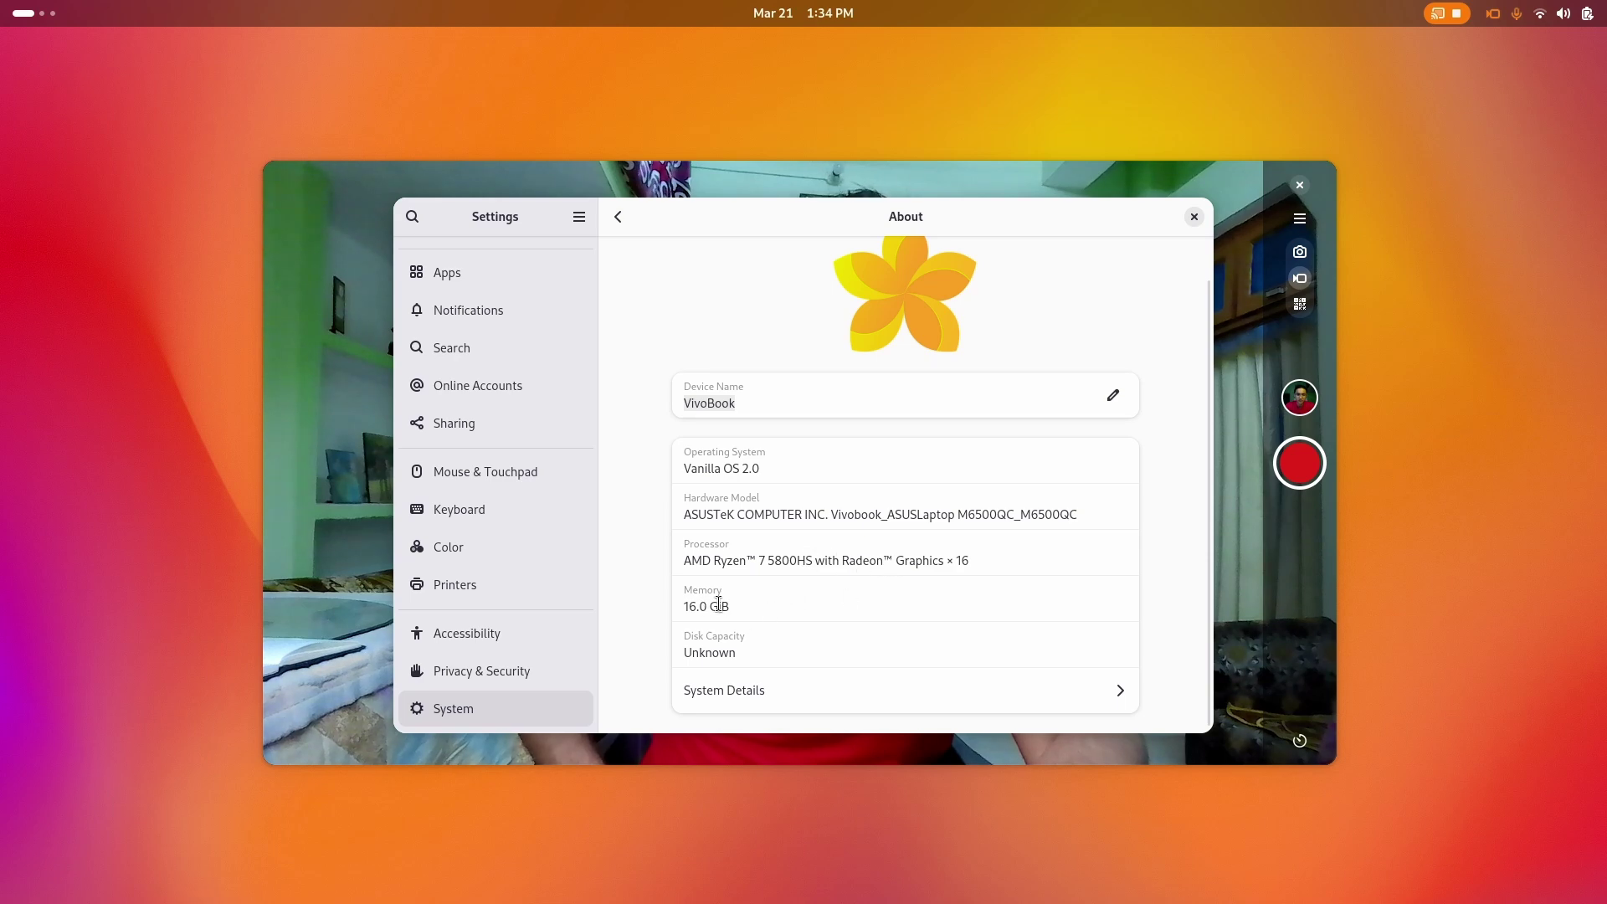
View the full System Details, then dismiss them and quit Settings
click(723, 688)
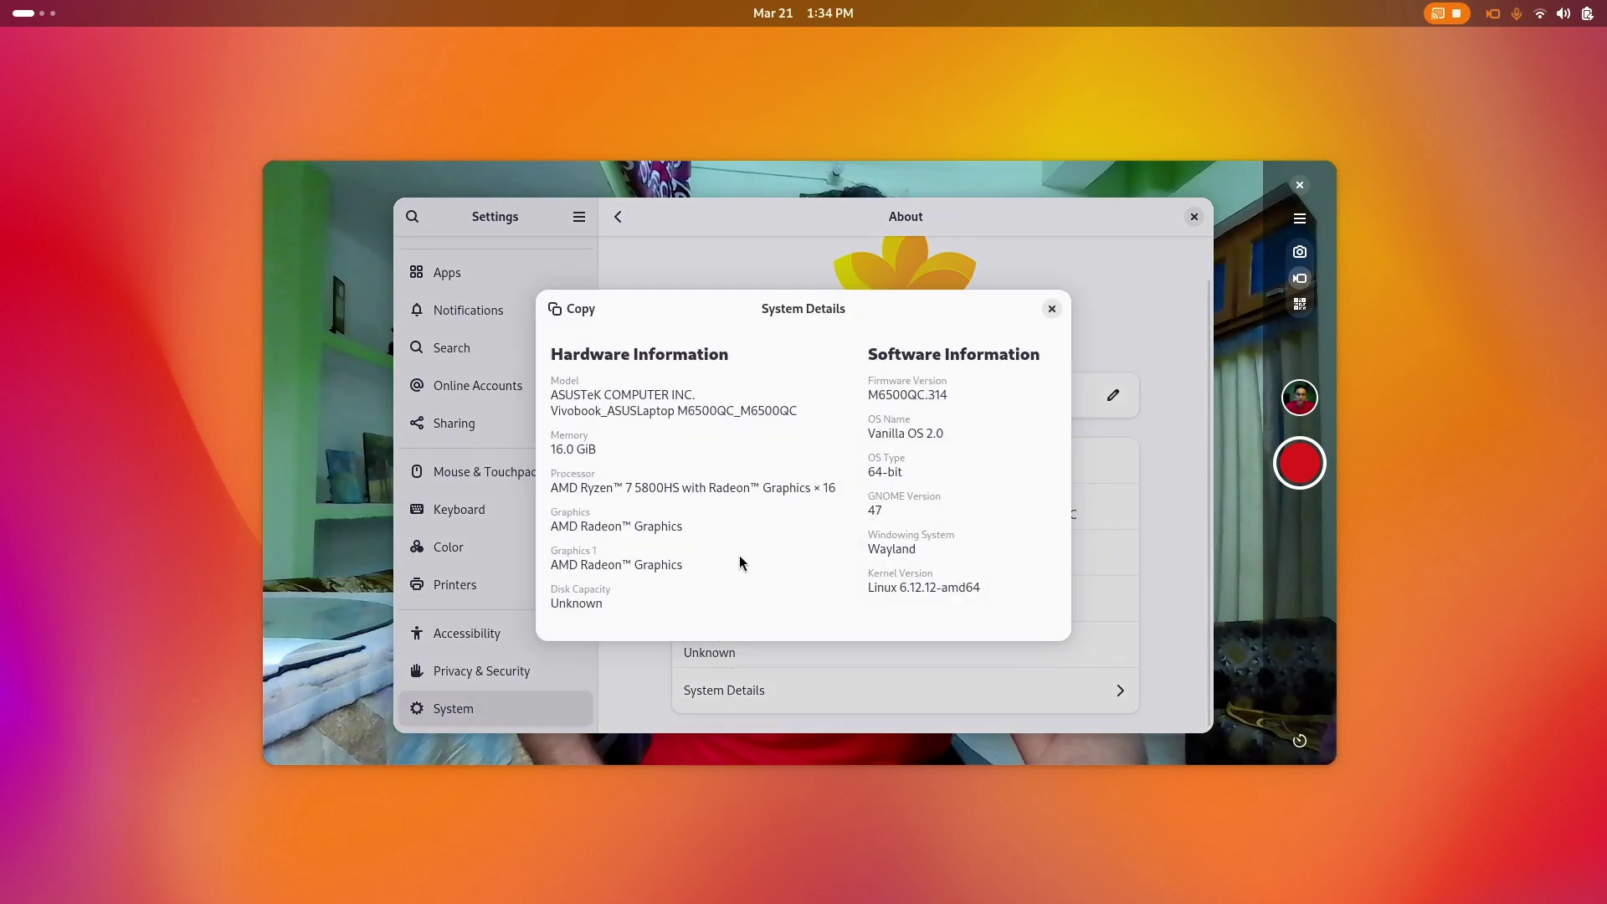
click(1053, 310)
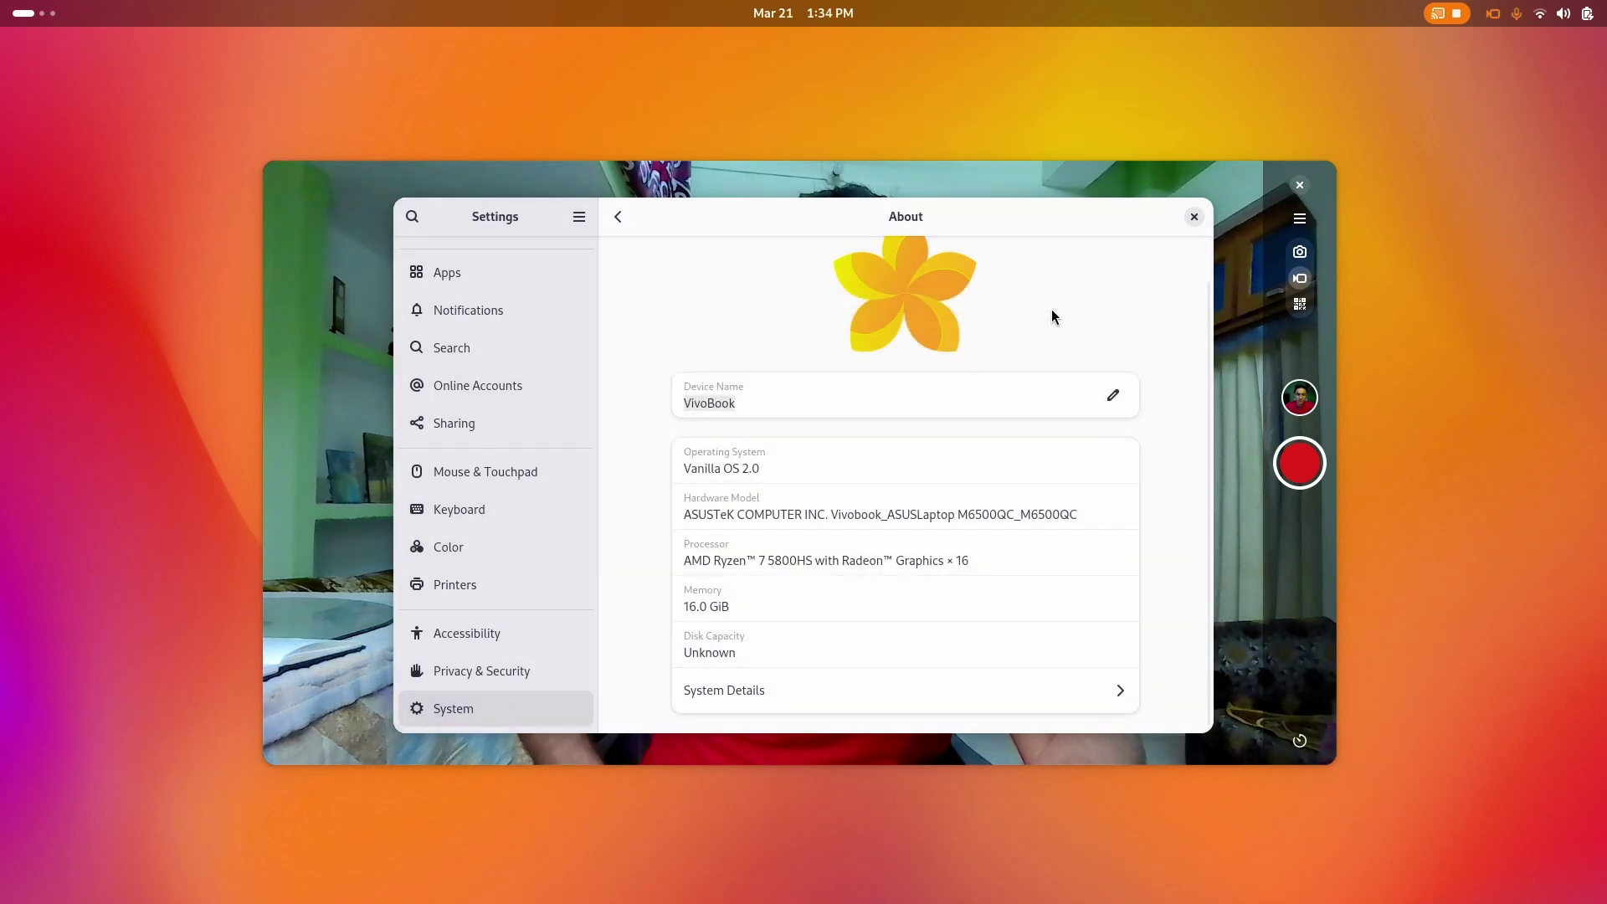
scroll(542, 416, up, 5)
key(ctrl+q)
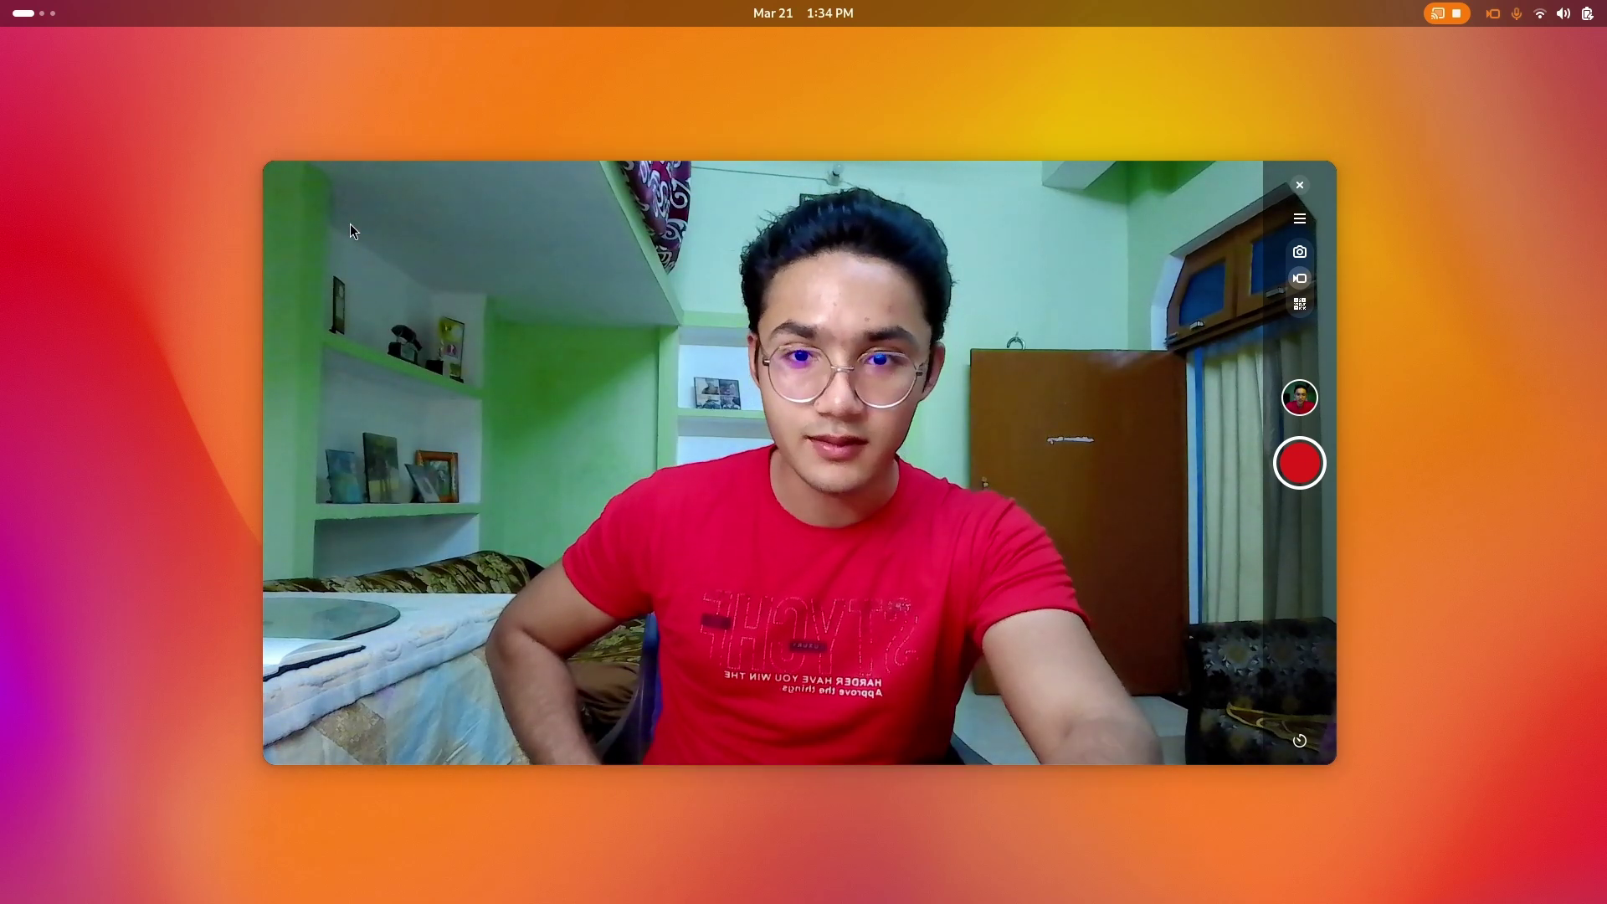
Launch GPU Profile Management (PRIME) from Settings > Displays, then bring the Camera window forward
key(super+i)
click(520, 393)
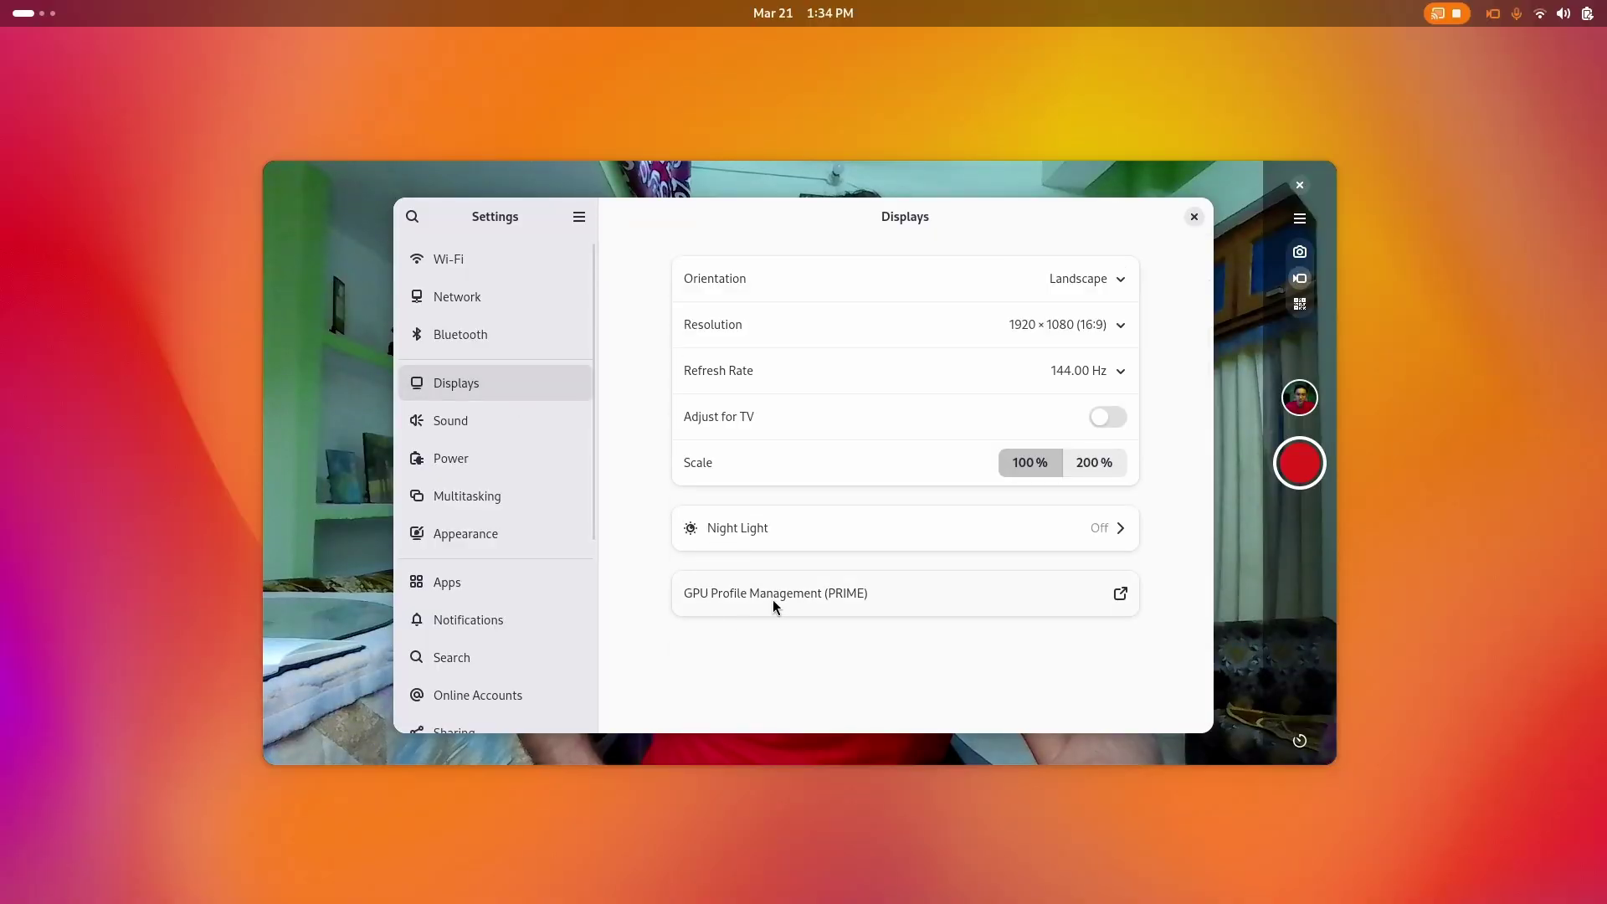
click(886, 601)
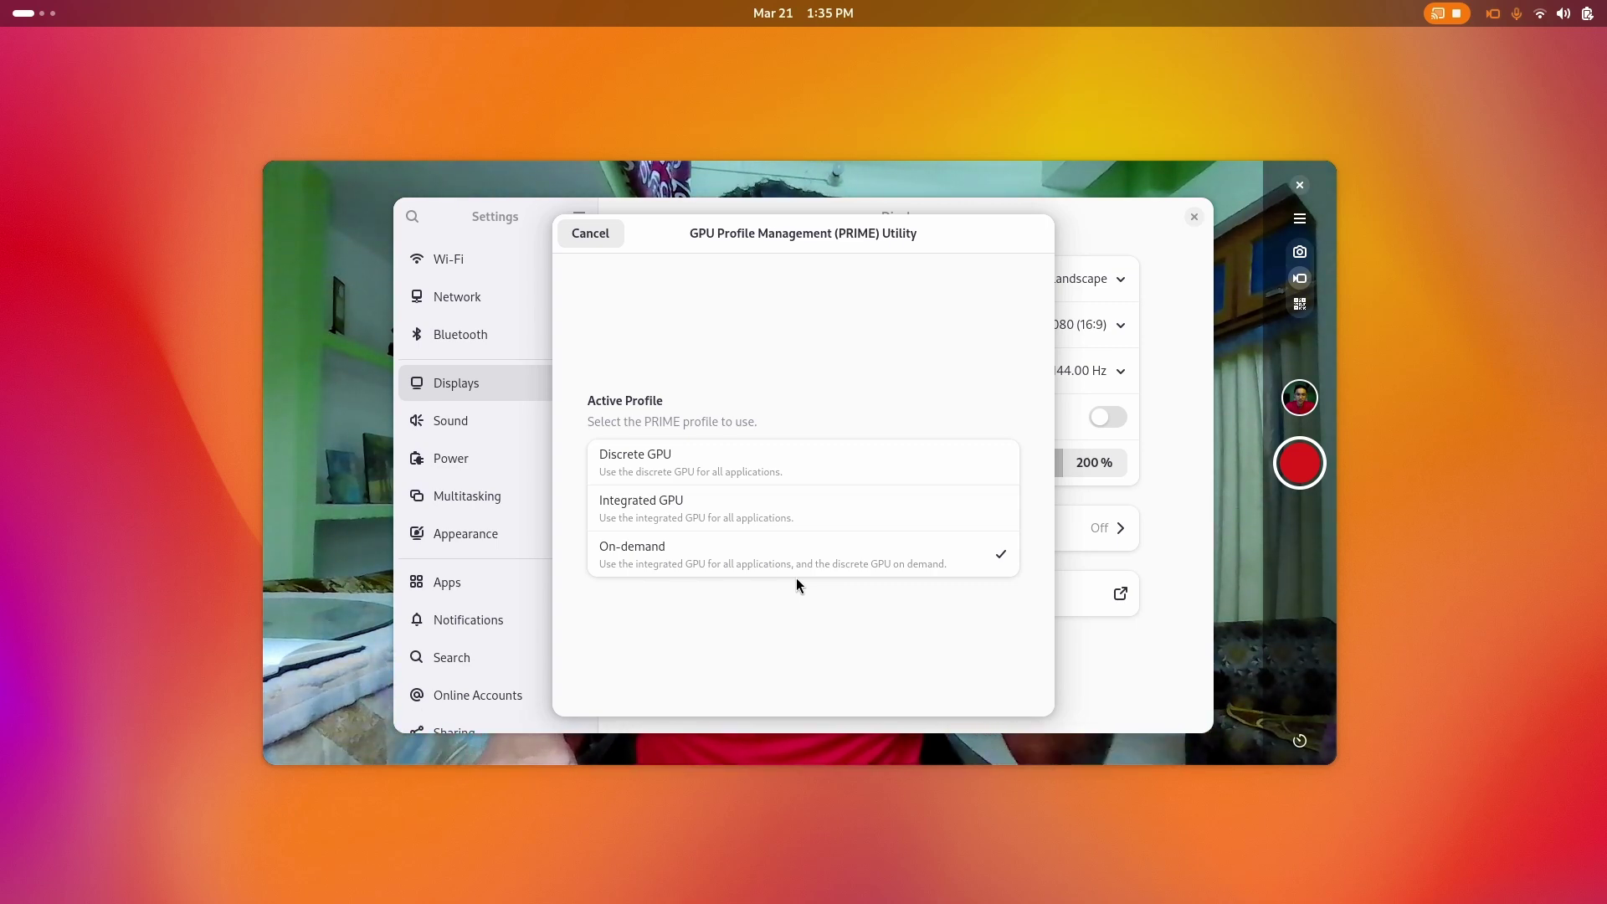
click(350, 505)
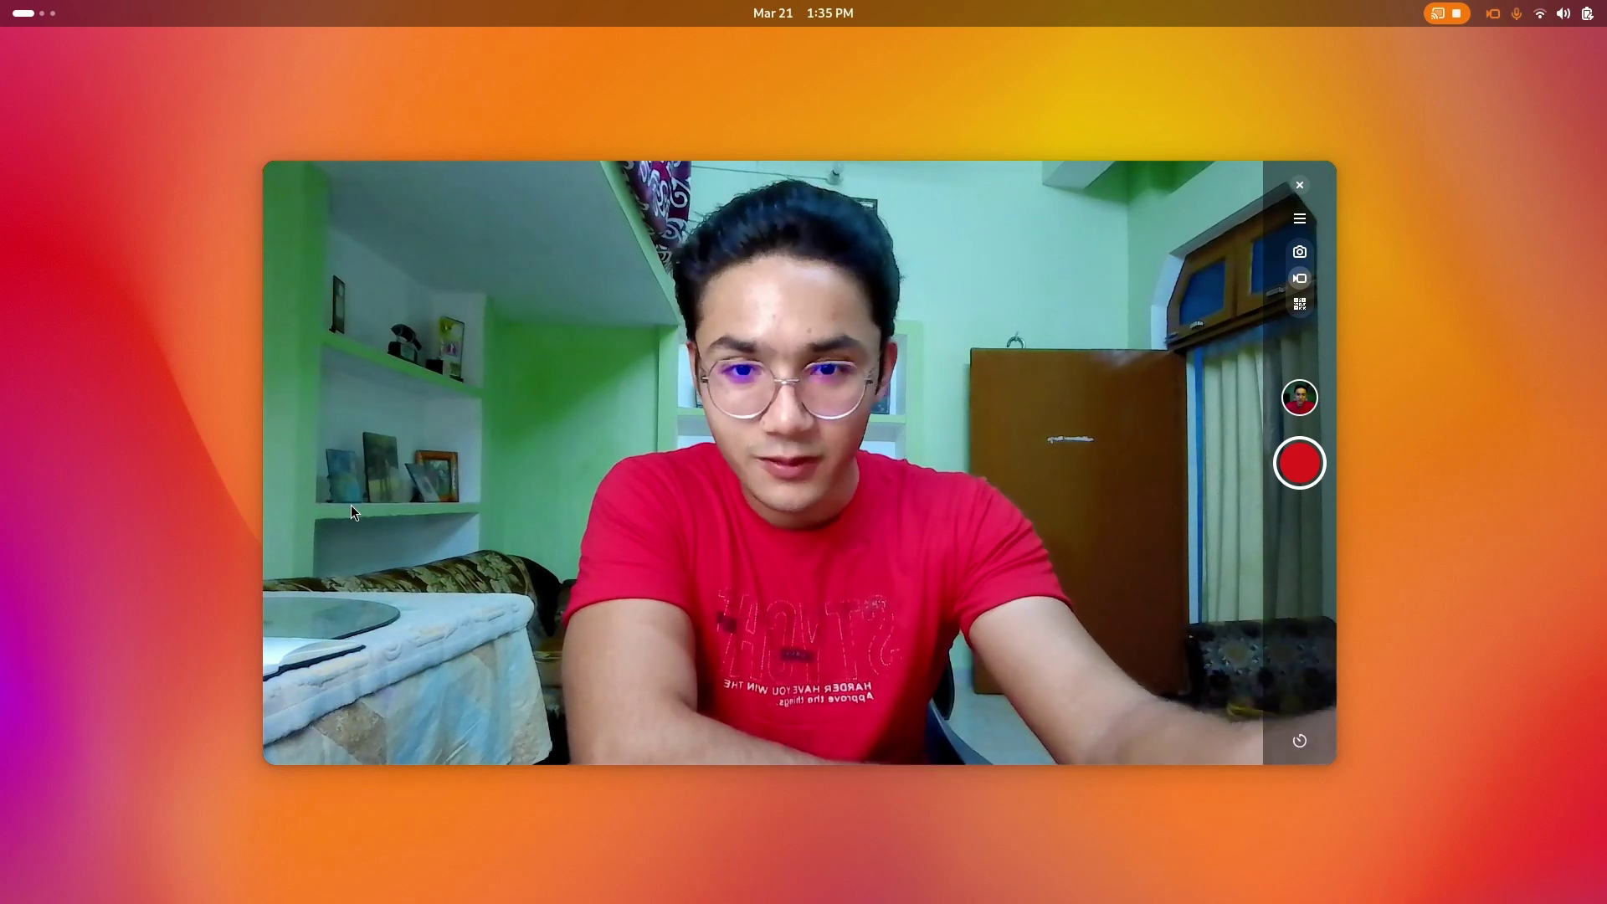
Cycle through the camera, OBS and empty workspaces from the Activities overview
key(super)
key(super+Page_Down)
key(super+Page_Up)
key(super+Page_Up)
key(super)
key(super)
key(super+Page_Down)
key(super+Page_Down)
key(super+Page_Up)
key(super+Page_Up)
key(super+Page_Down)
key(super+Page_Down)
key(super)
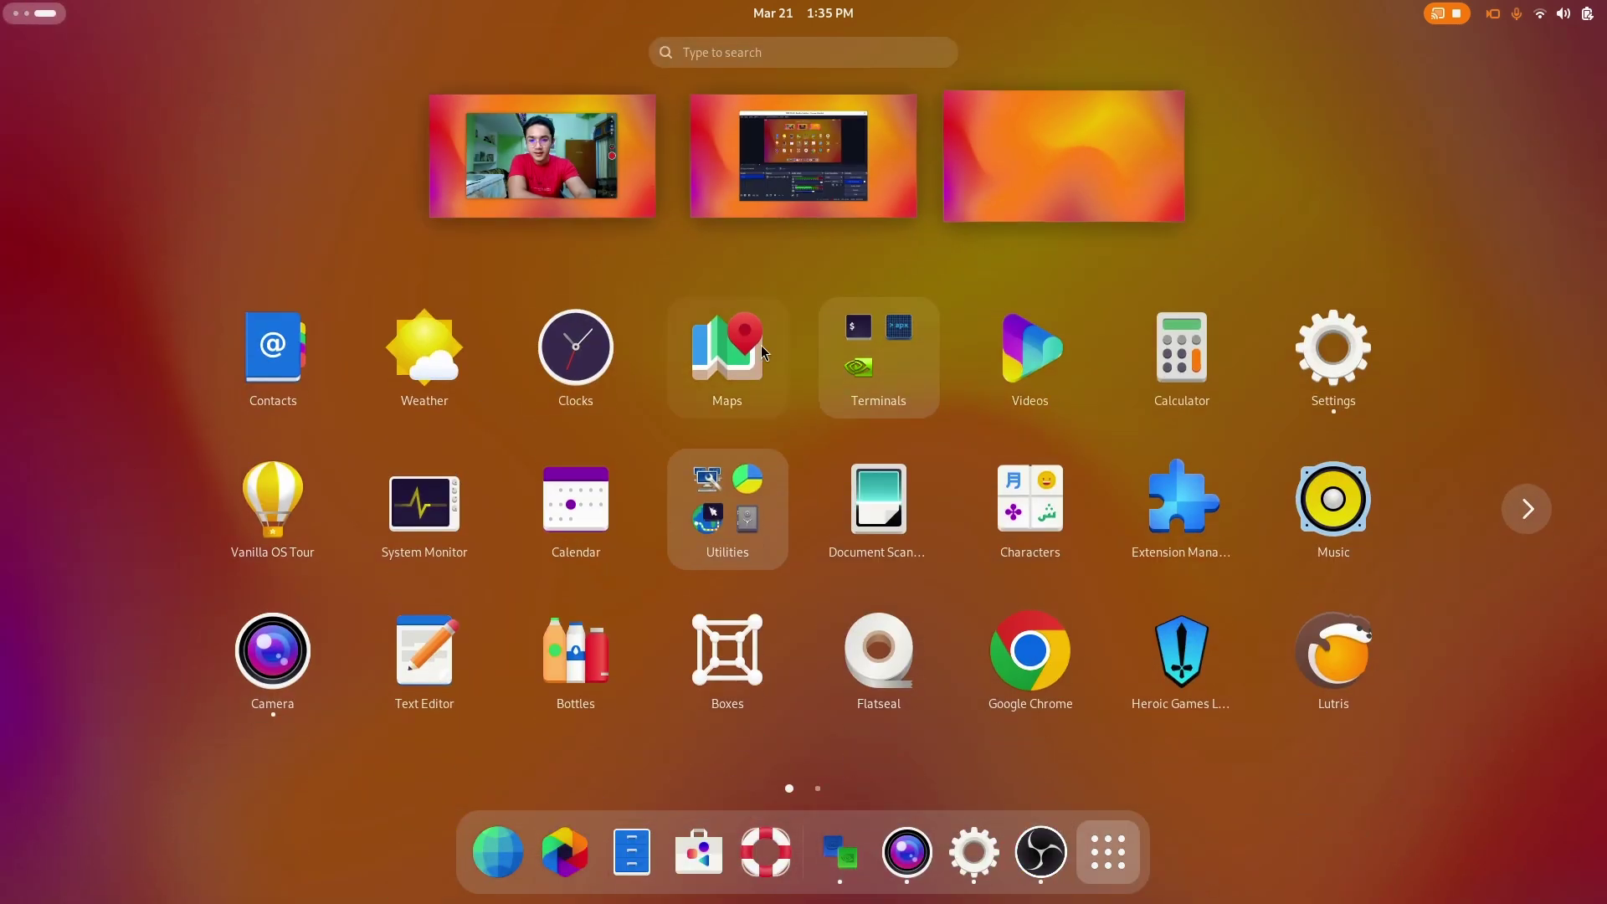
scroll(576, 600, down, 1)
scroll(576, 599, up, 1)
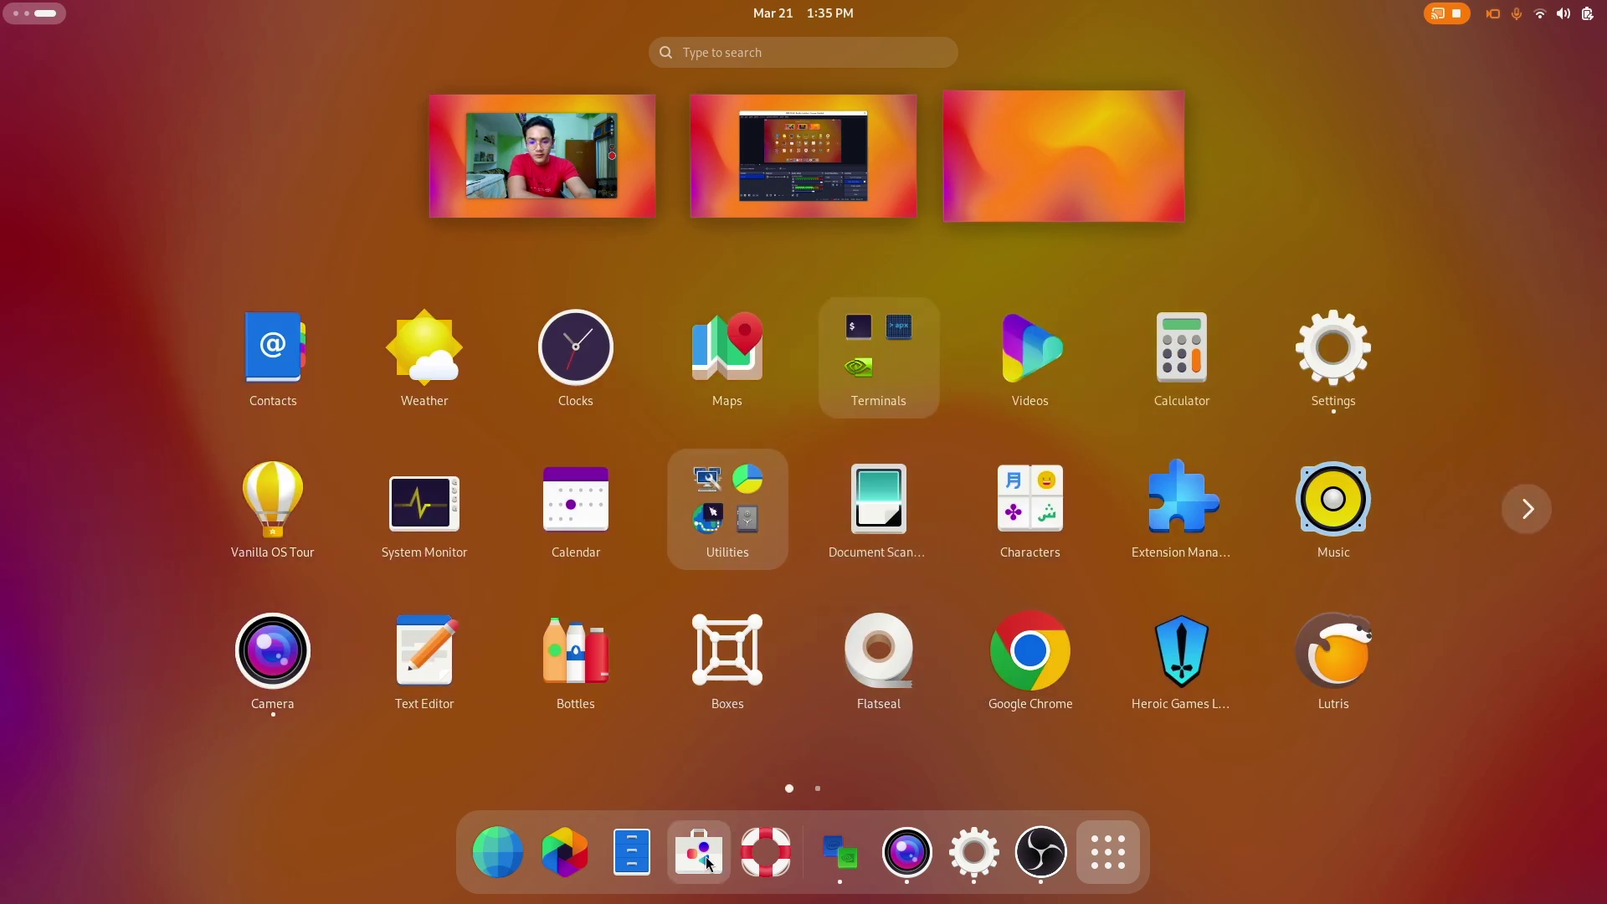
Open Software, view the Alpaca app page and check its Flathub source list
click(701, 854)
scroll(691, 539, down, 5)
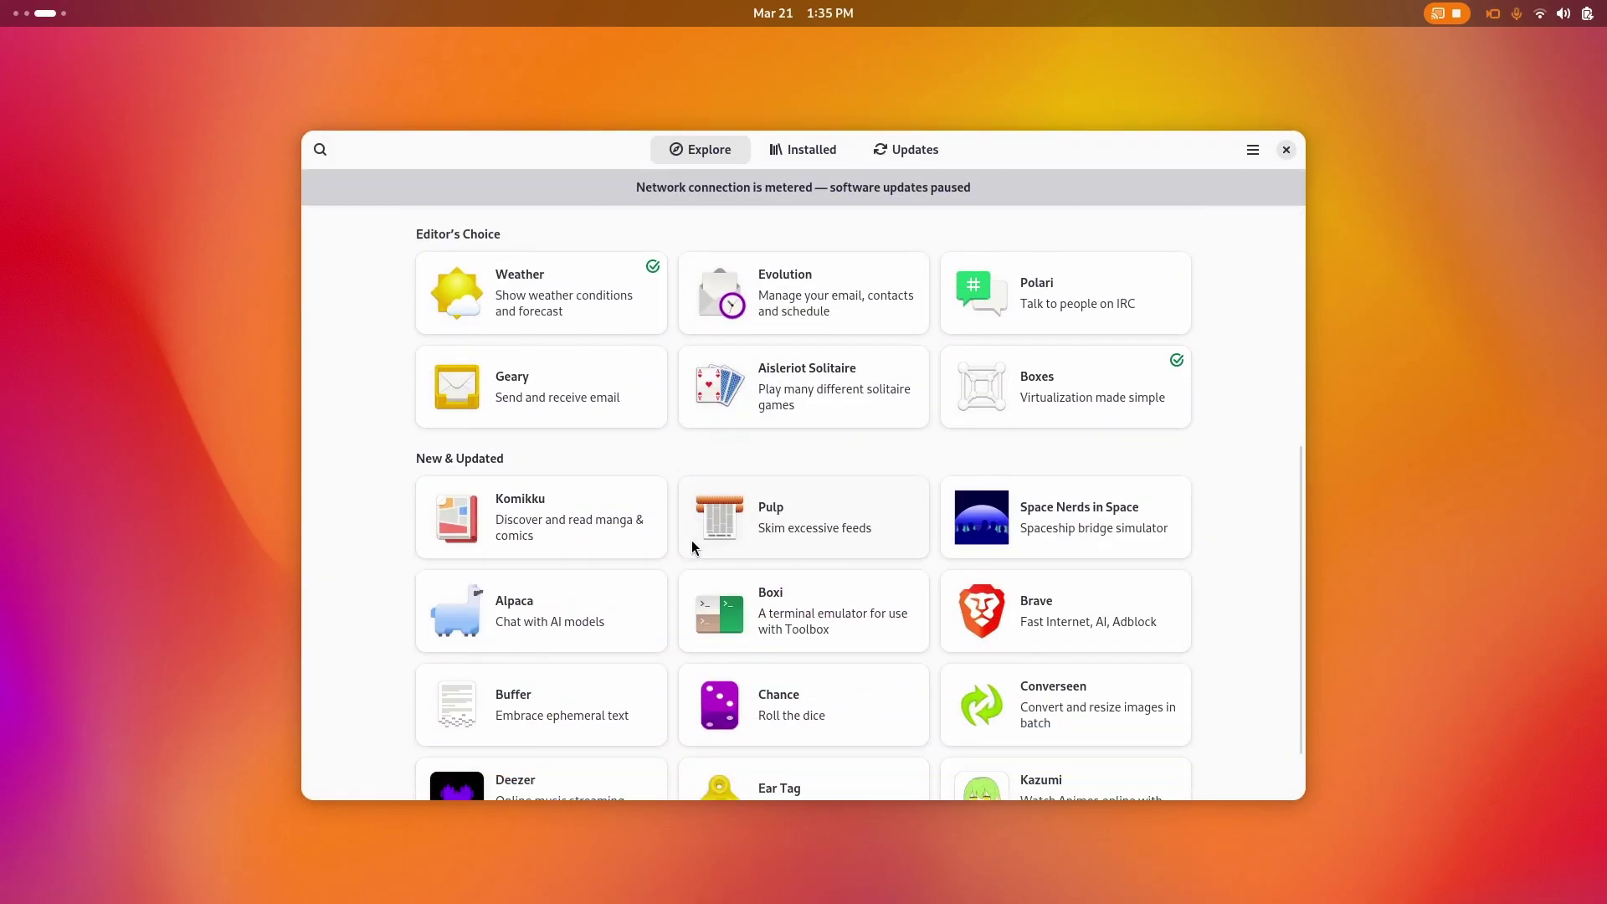
click(611, 564)
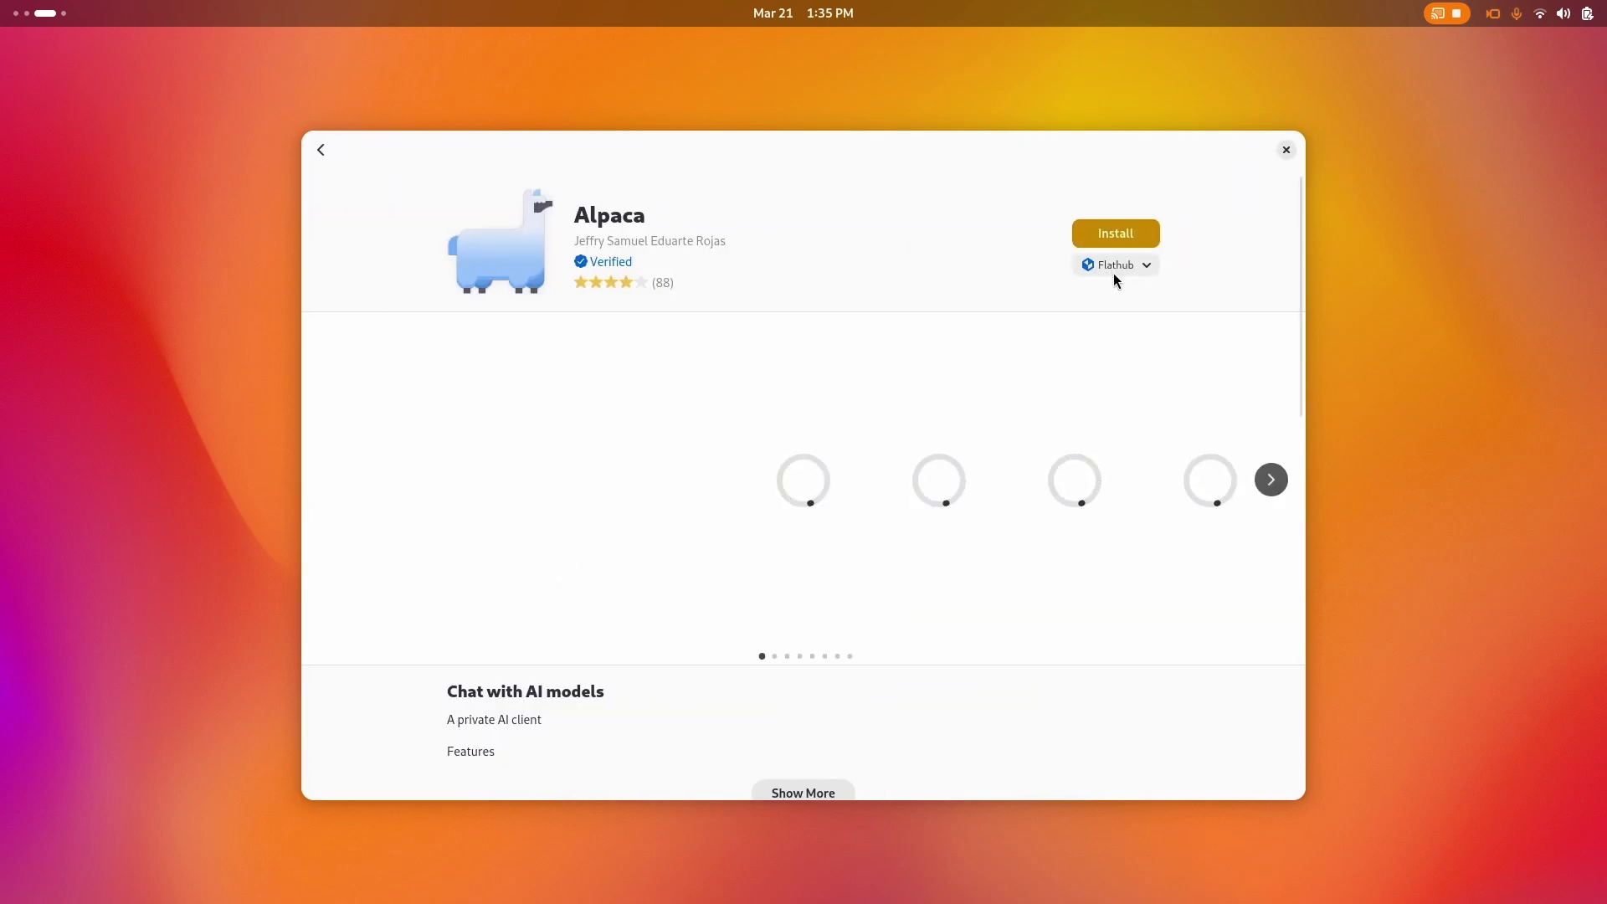
click(1114, 271)
click(906, 277)
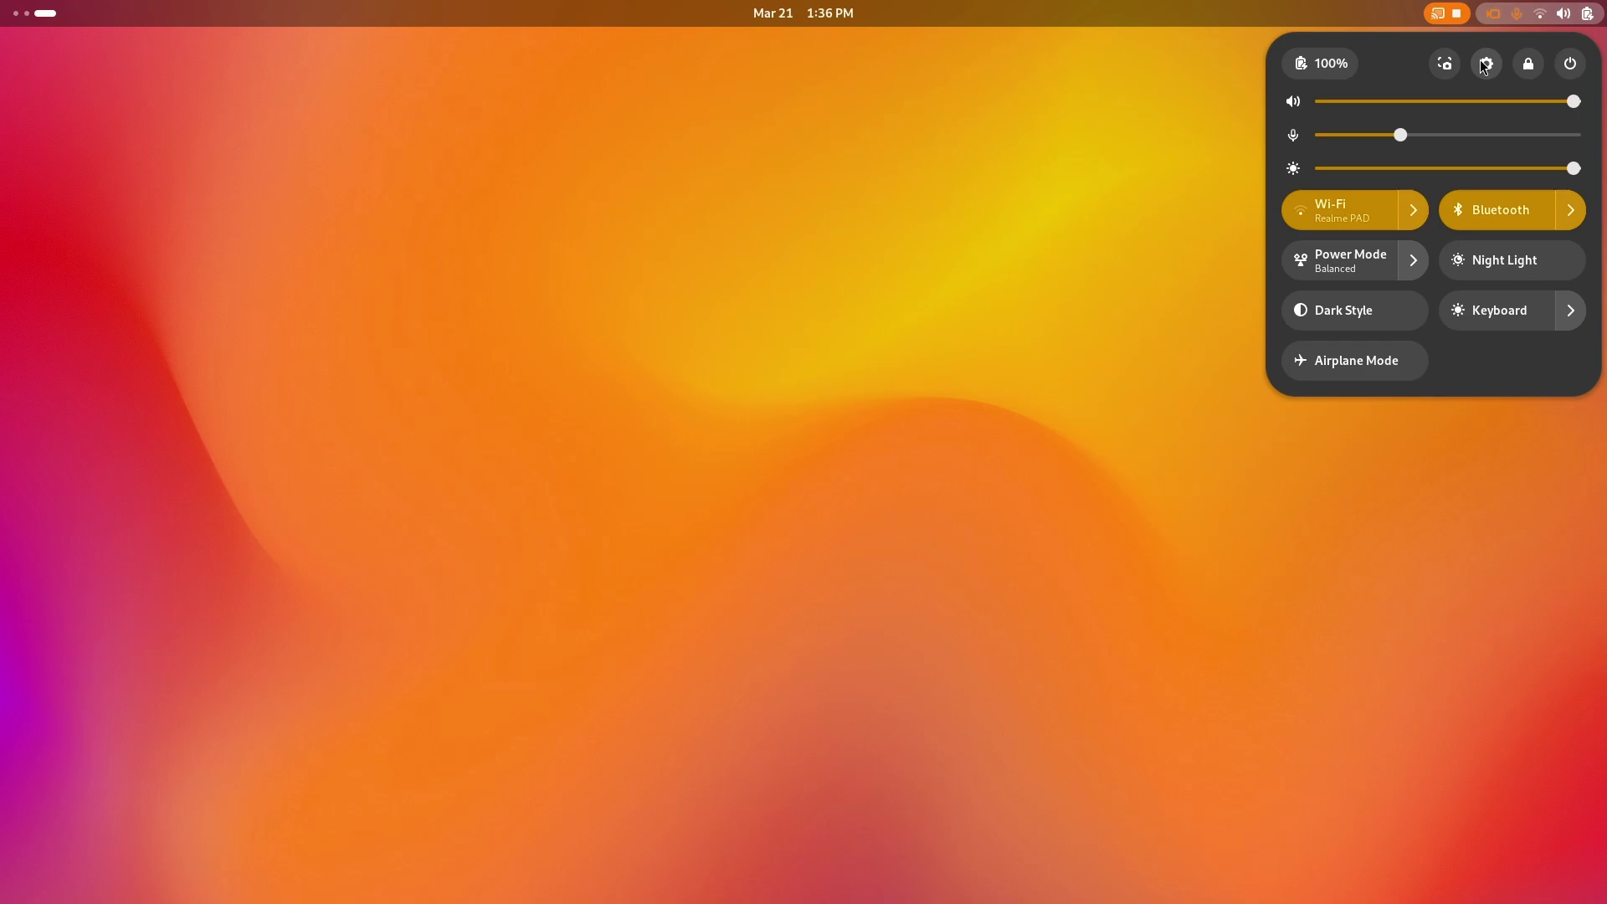
Set the accent colour to orange in Settings > Appearance and verify it in quick settings
click(1480, 60)
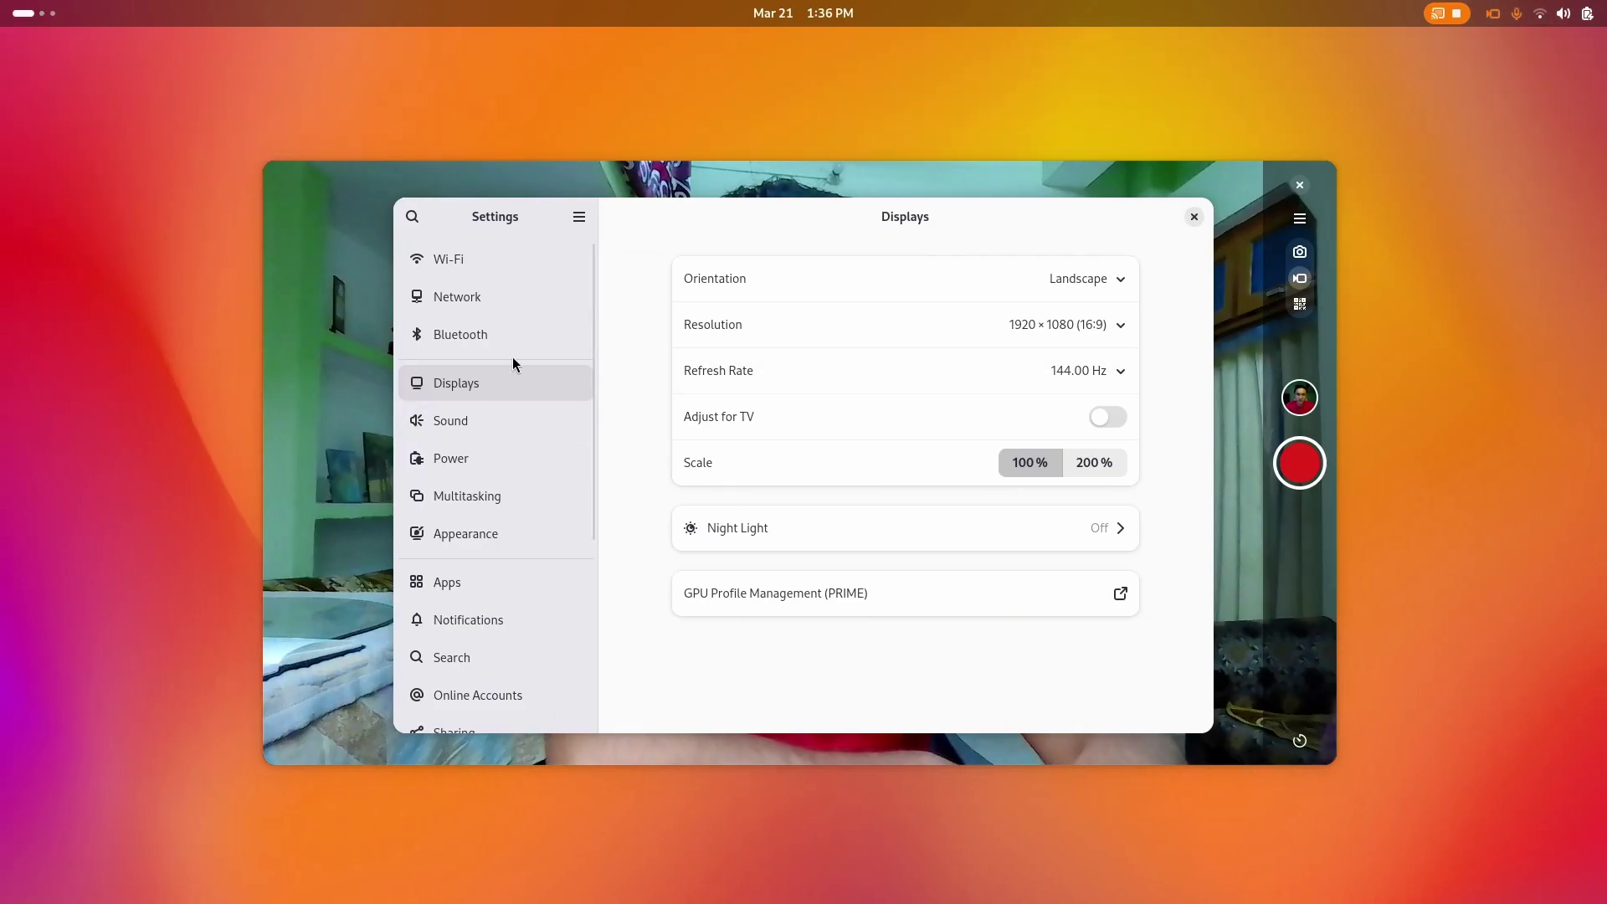
click(459, 523)
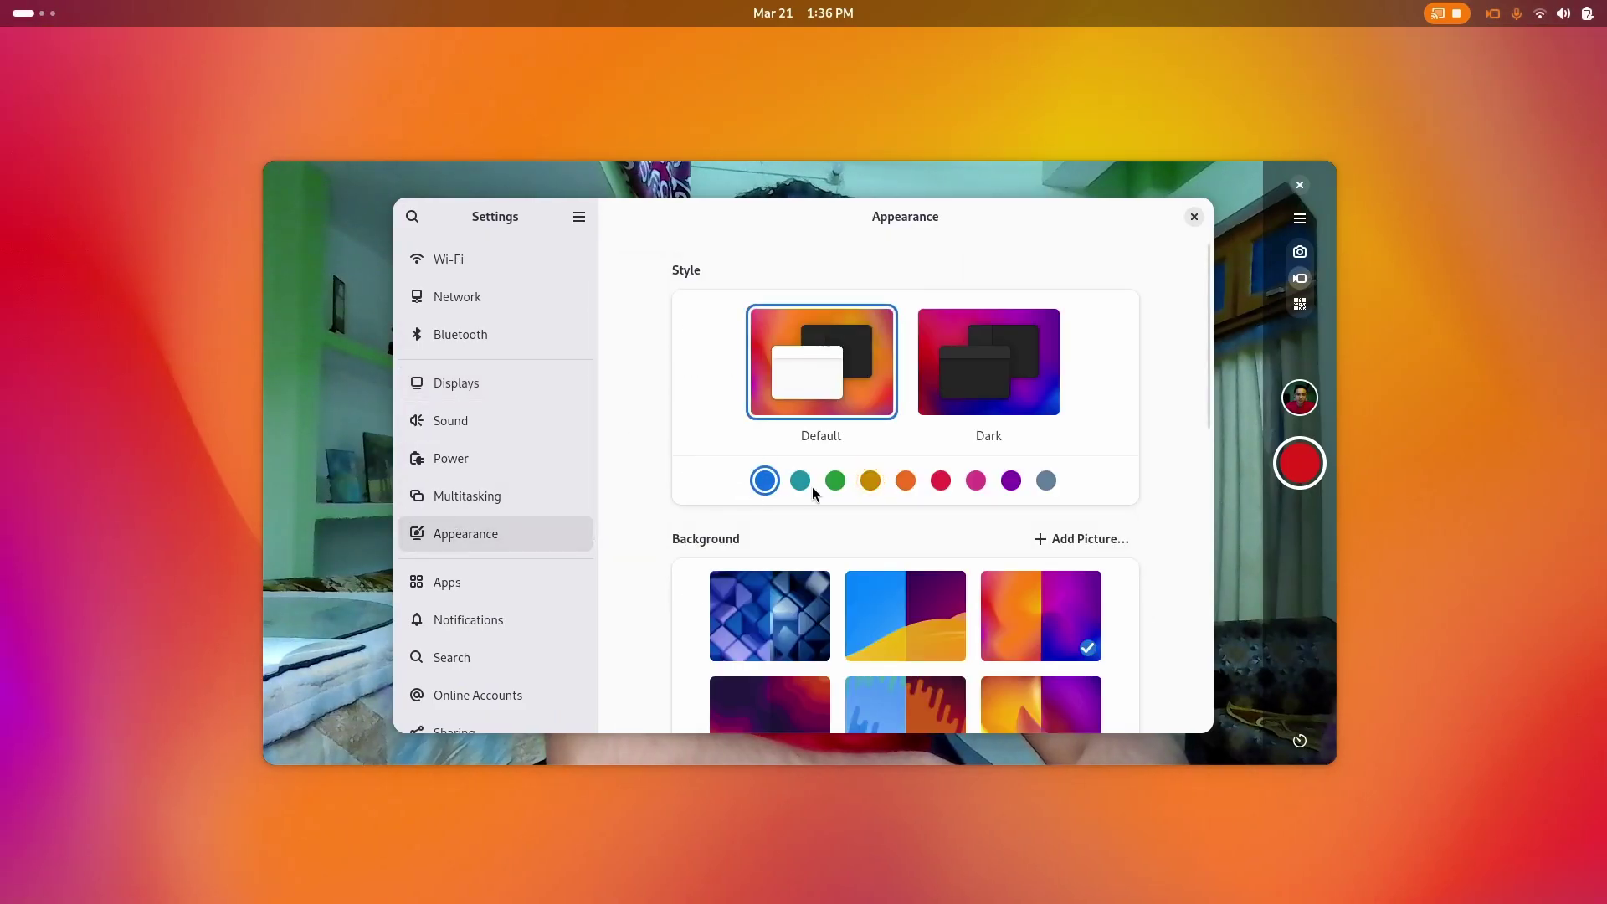
click(1540, 13)
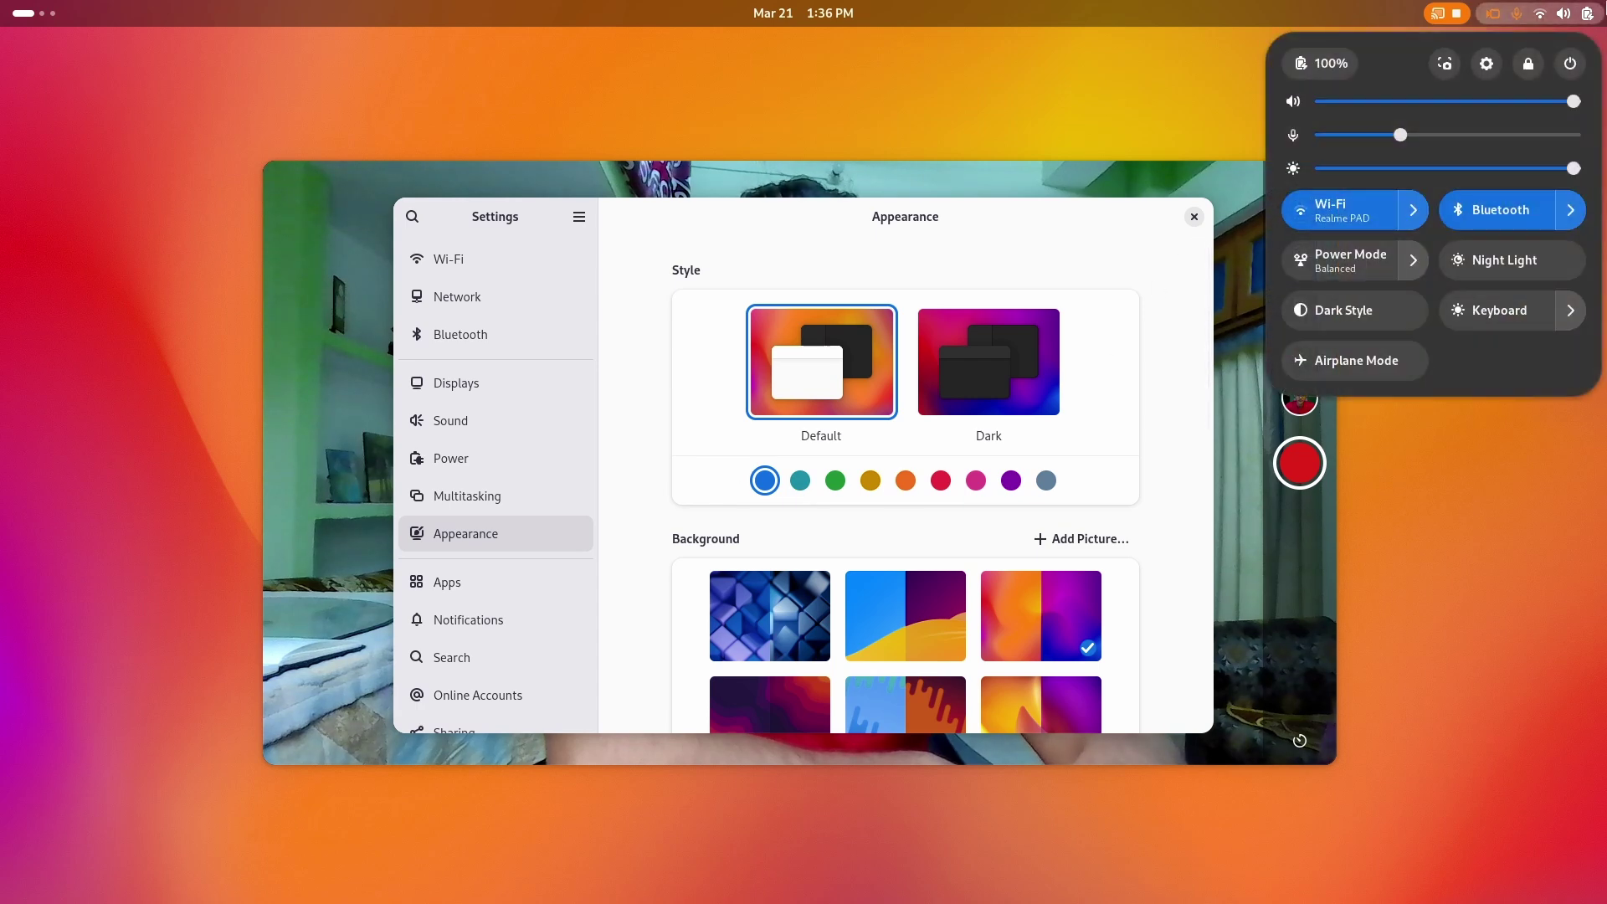
click(905, 505)
click(907, 481)
key(super+s)
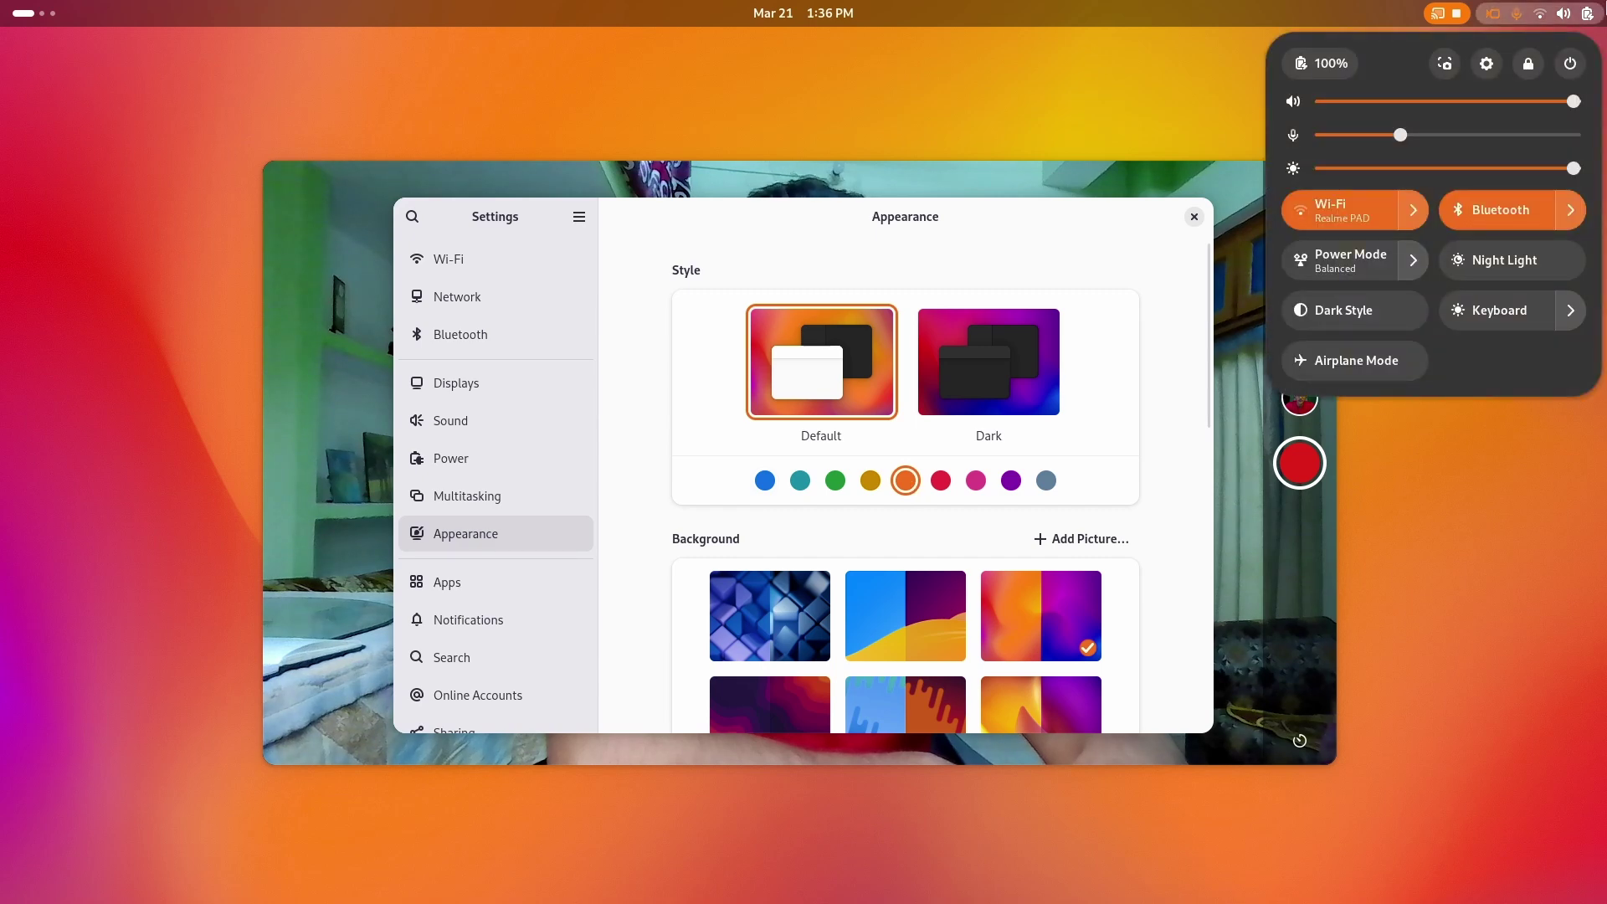
key(Escape)
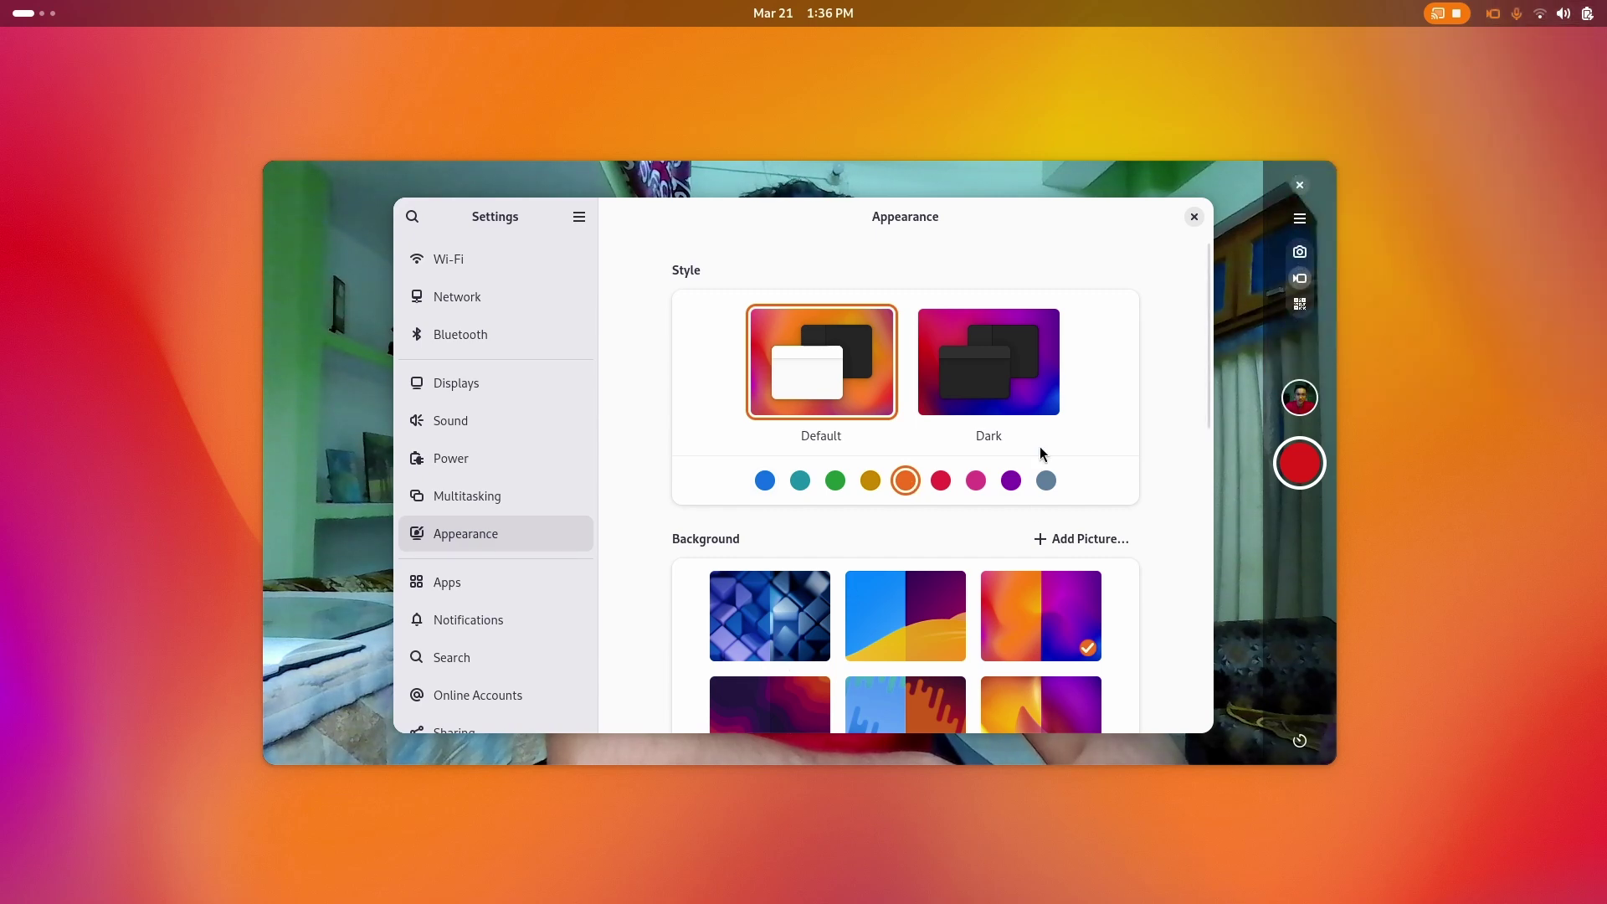
Browse the Appearance wallpapers, then close Settings
scroll(1029, 513, down, 10)
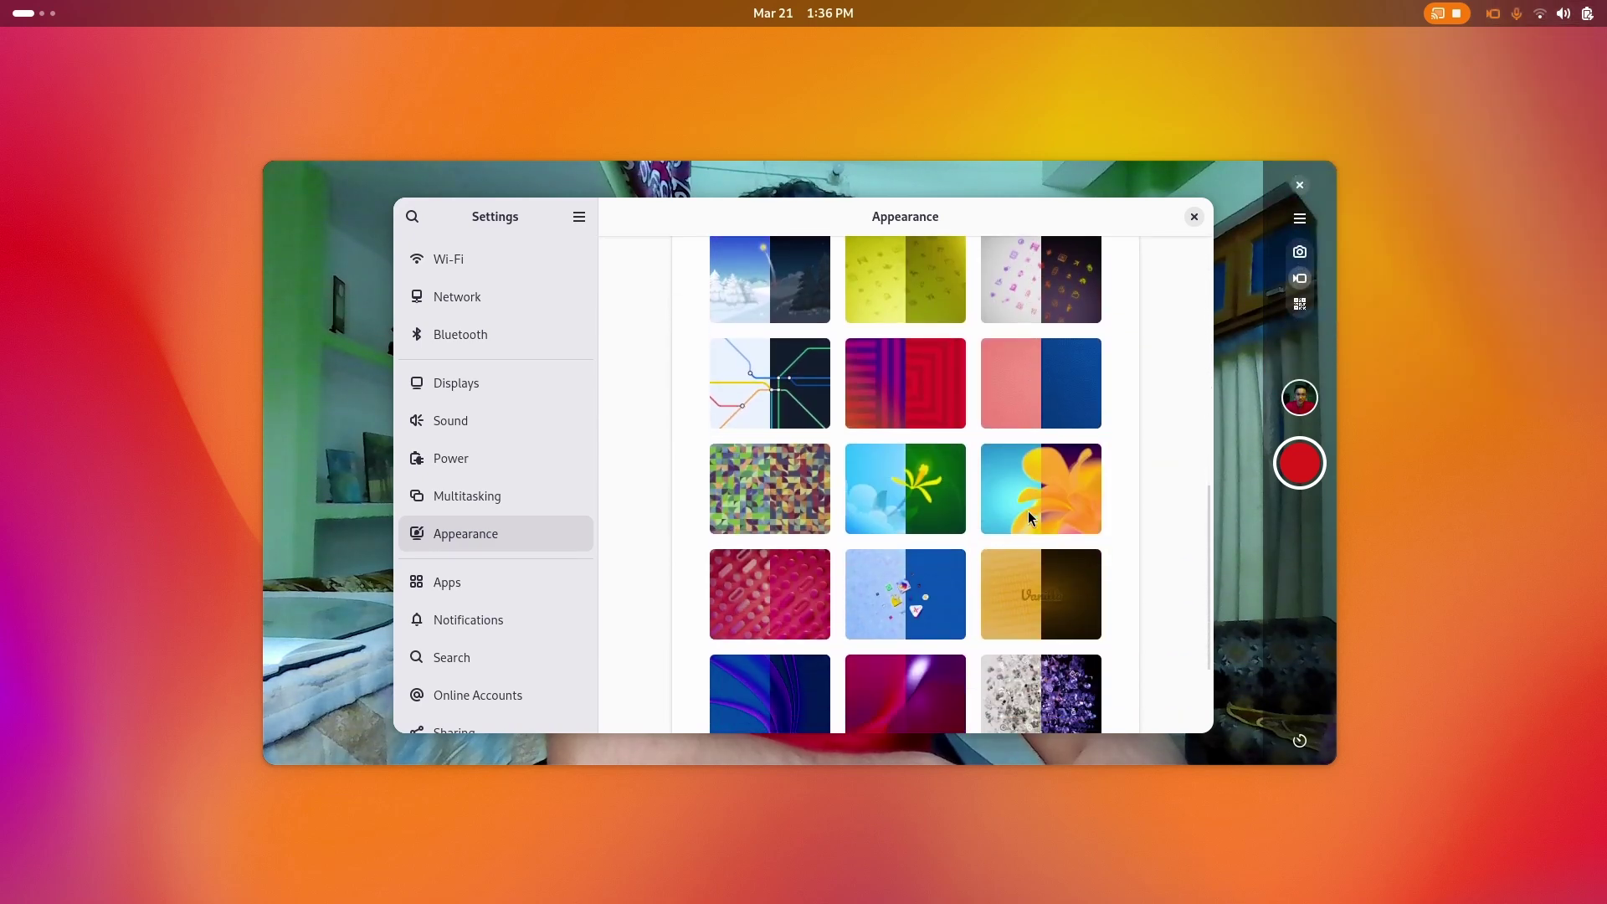
scroll(1028, 517, down, 2)
scroll(1000, 451, up, 12)
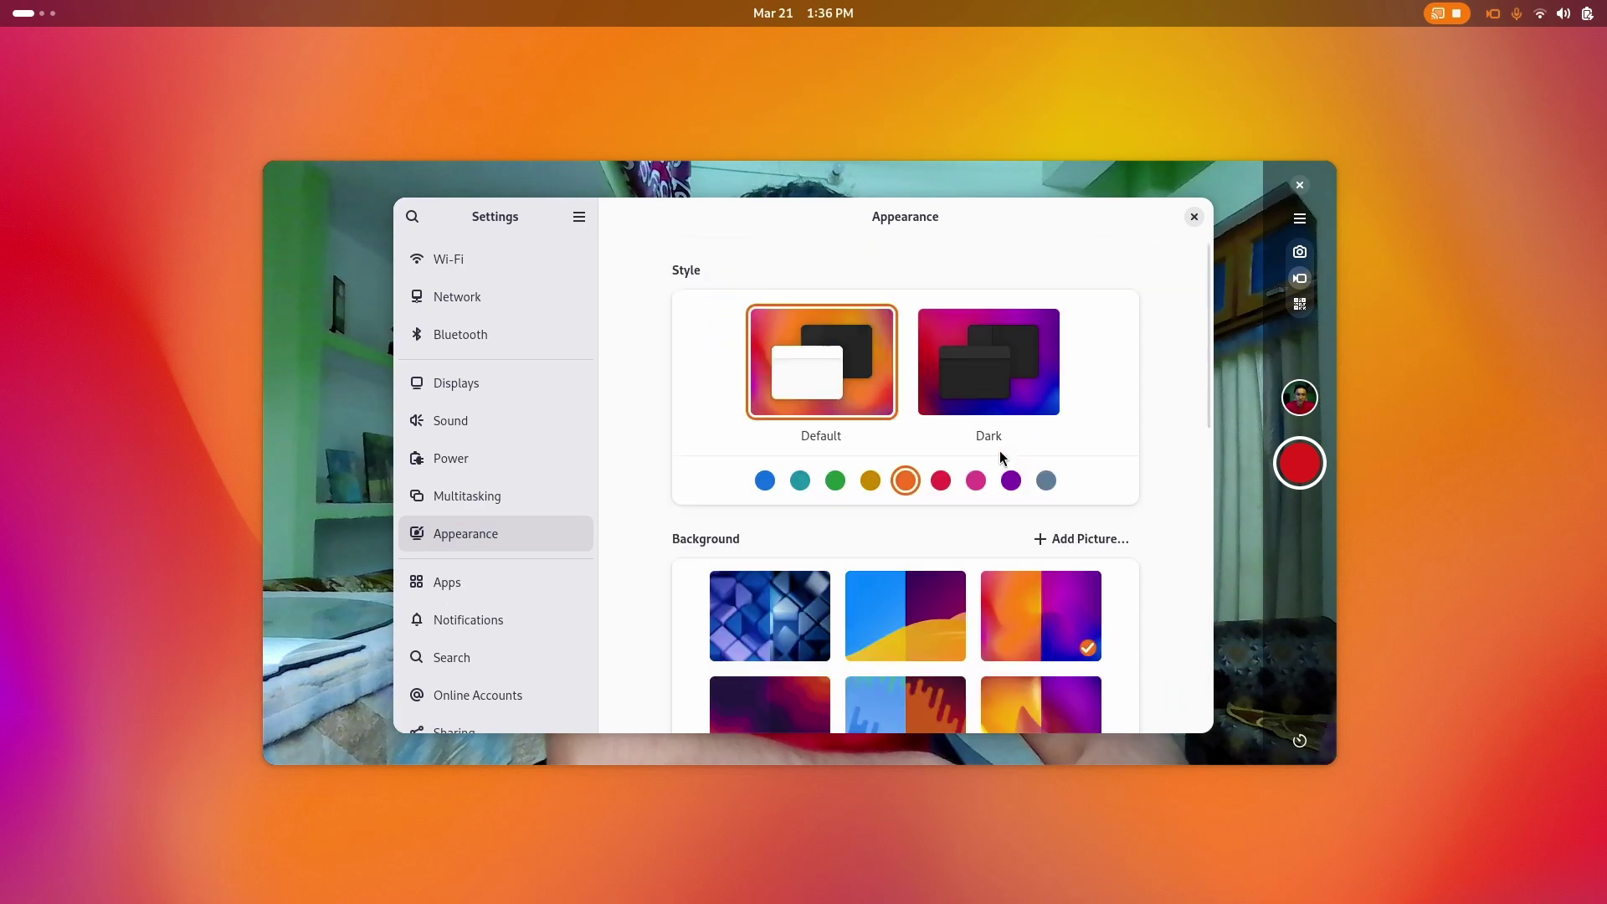
scroll(999, 450, down, 13)
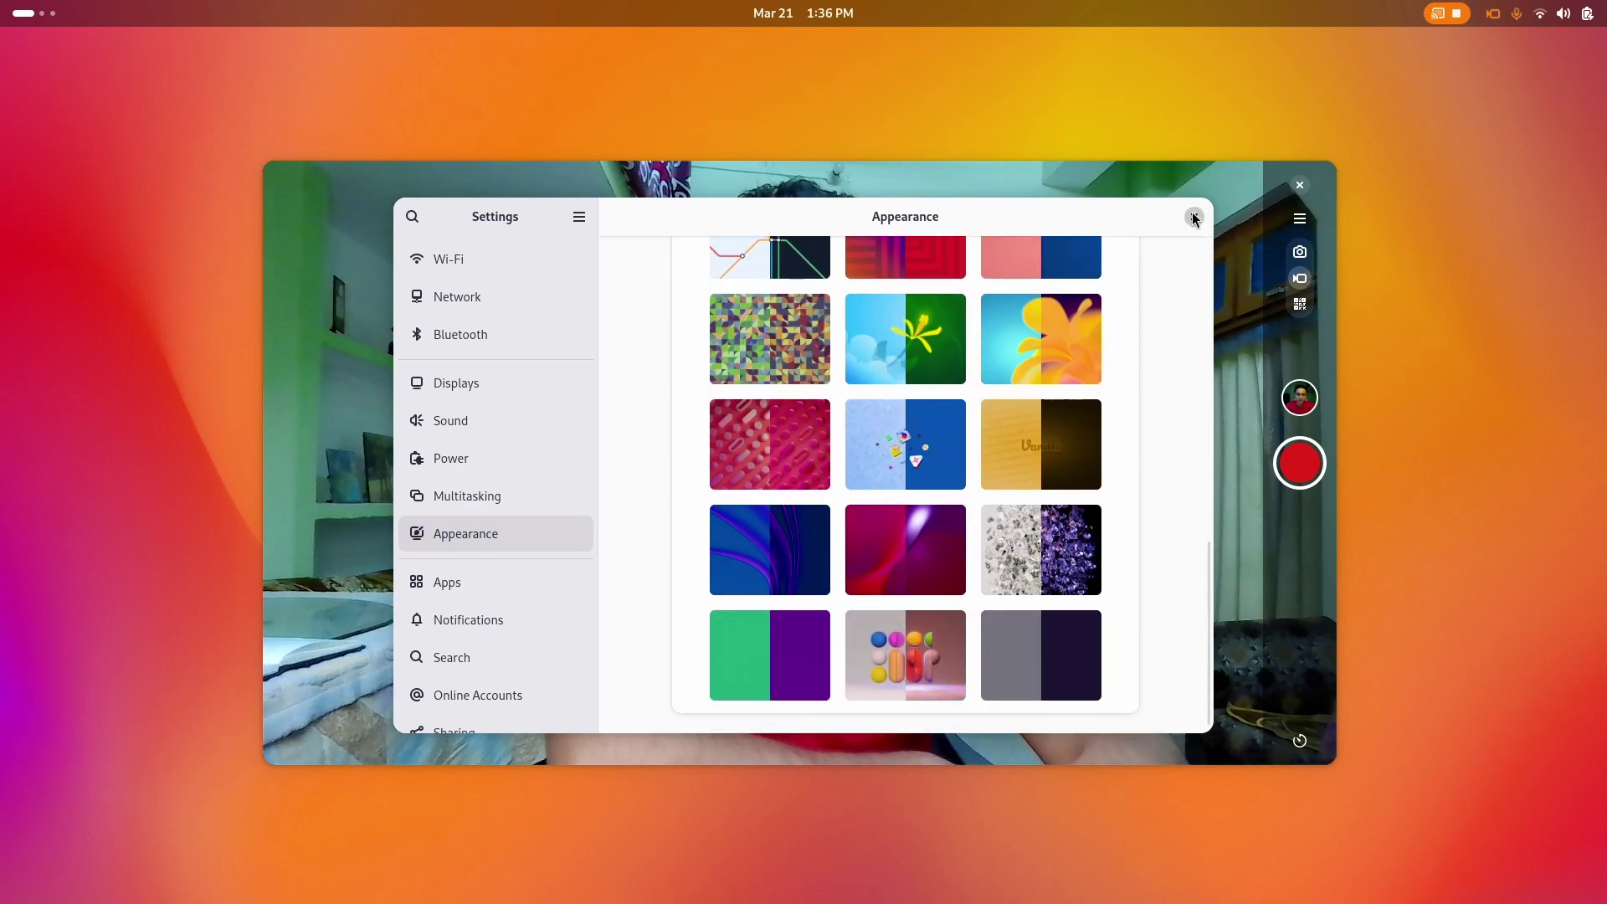
click(1194, 219)
Return to the Camera window and cancel the GPU profile utility without changes
key(super)
scroll(1192, 213, right, 1)
scroll(1192, 213, left, 1)
click(606, 243)
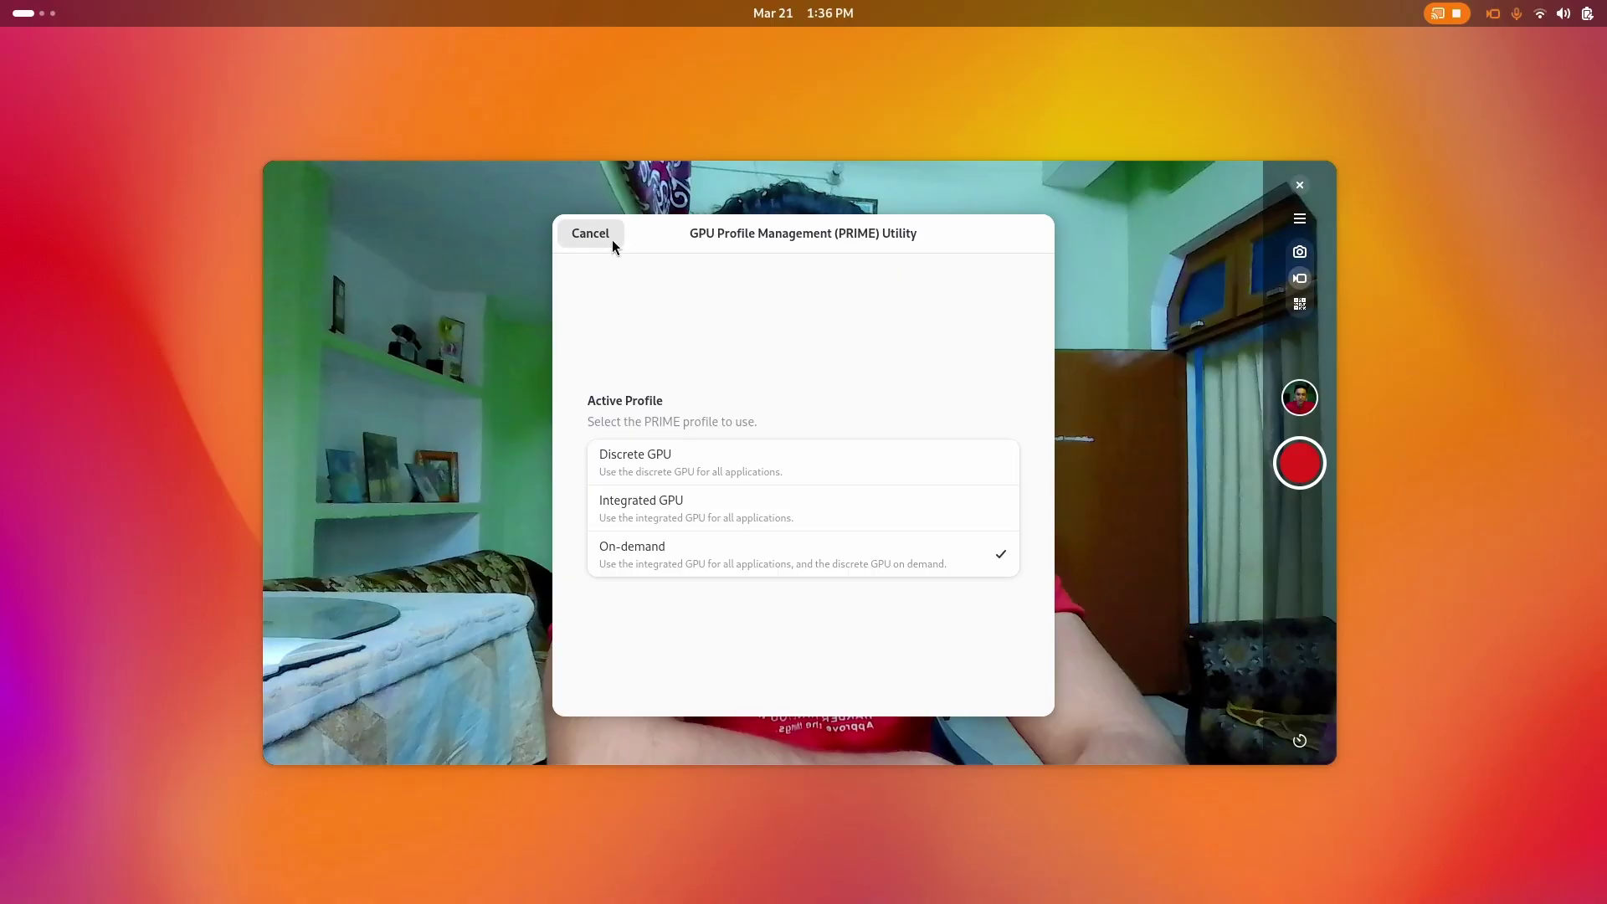
click(603, 237)
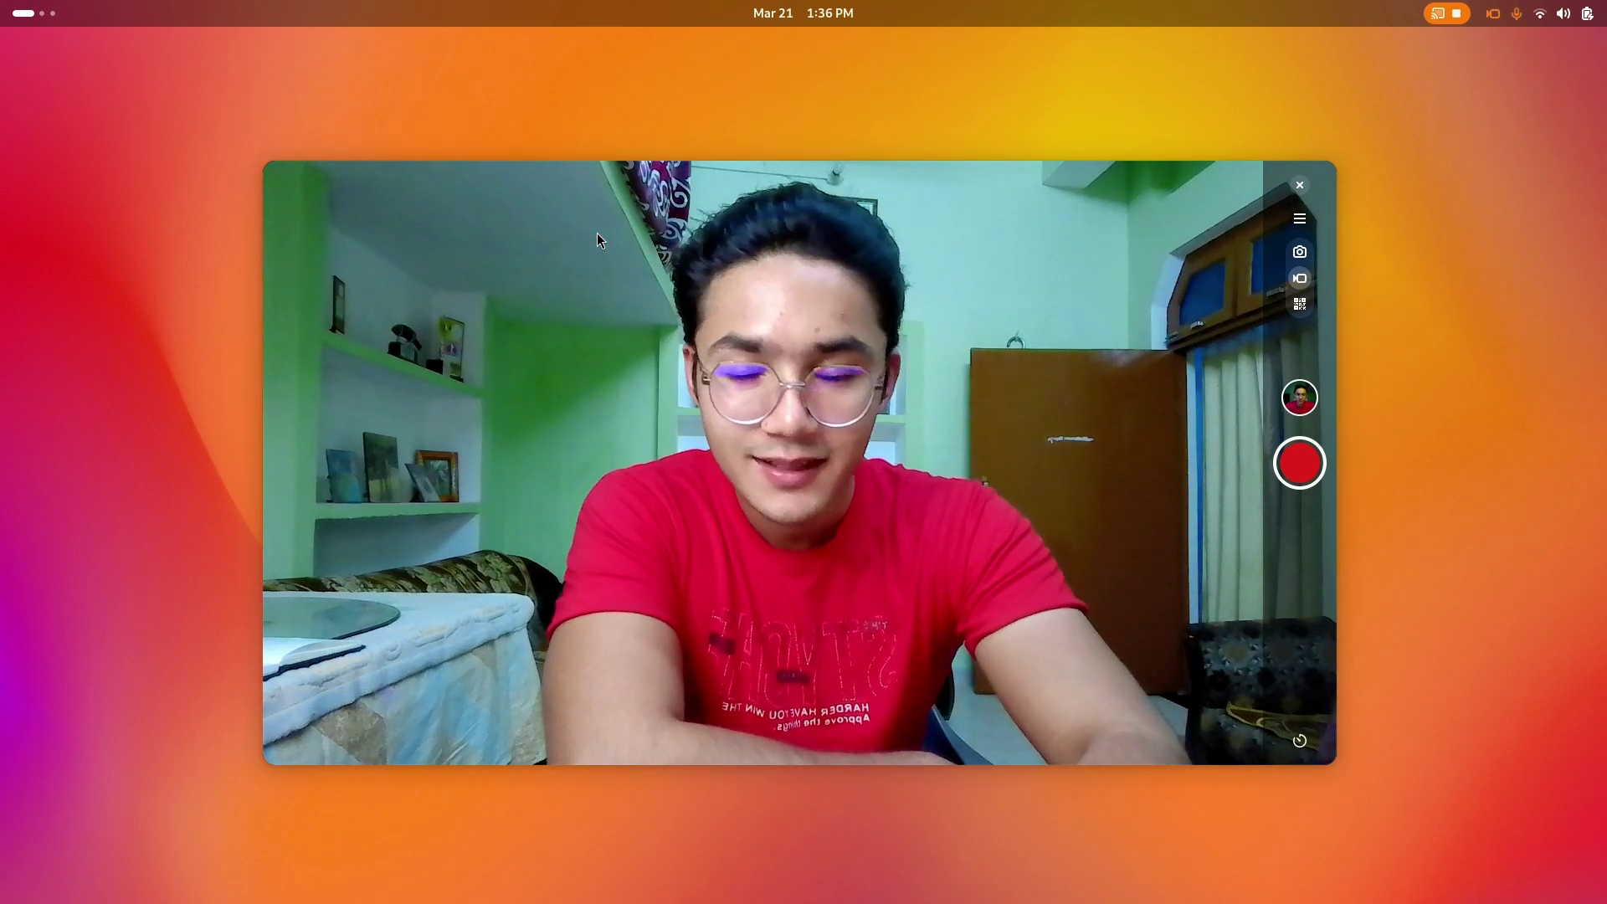
key(super)
key(super)
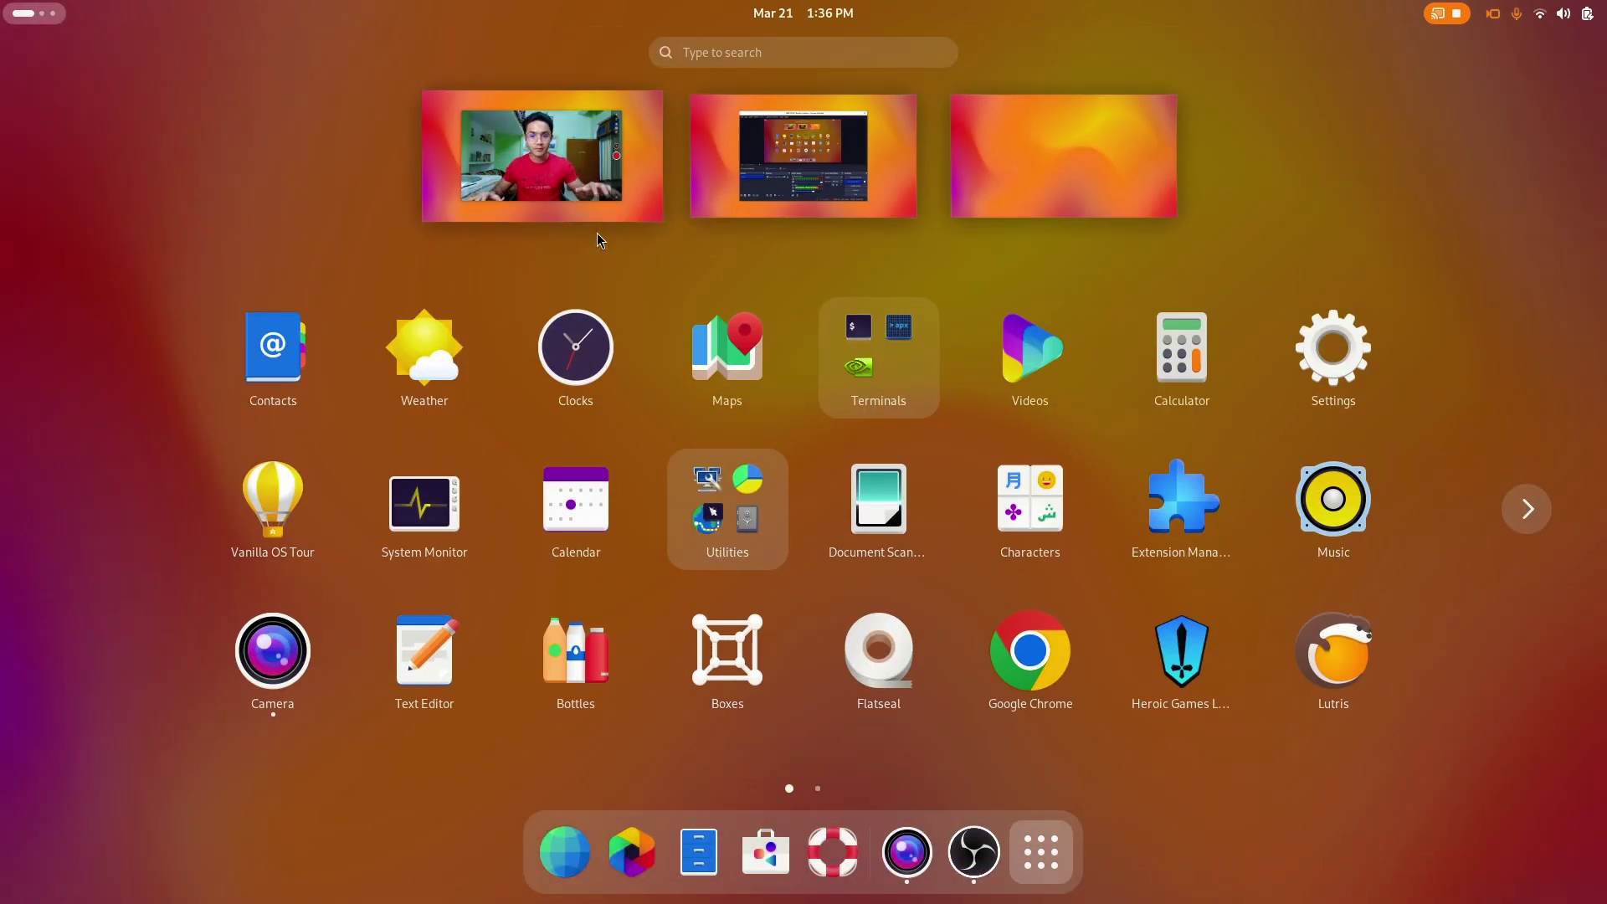
key(super)
scroll(596, 234, down, 1)
click(596, 235)
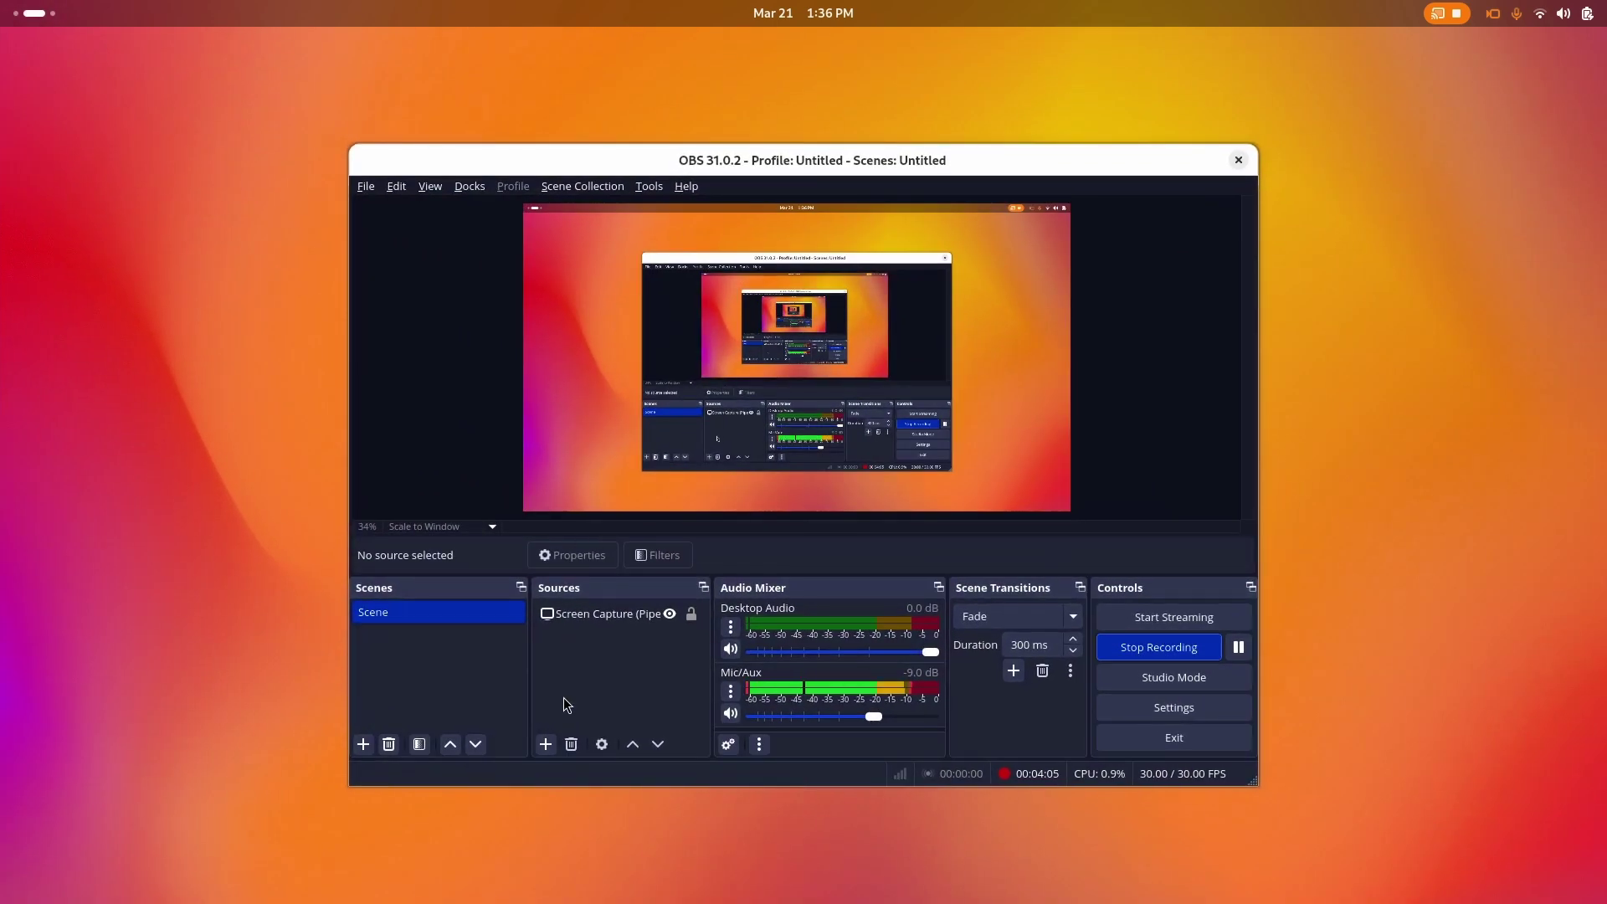
click(545, 745)
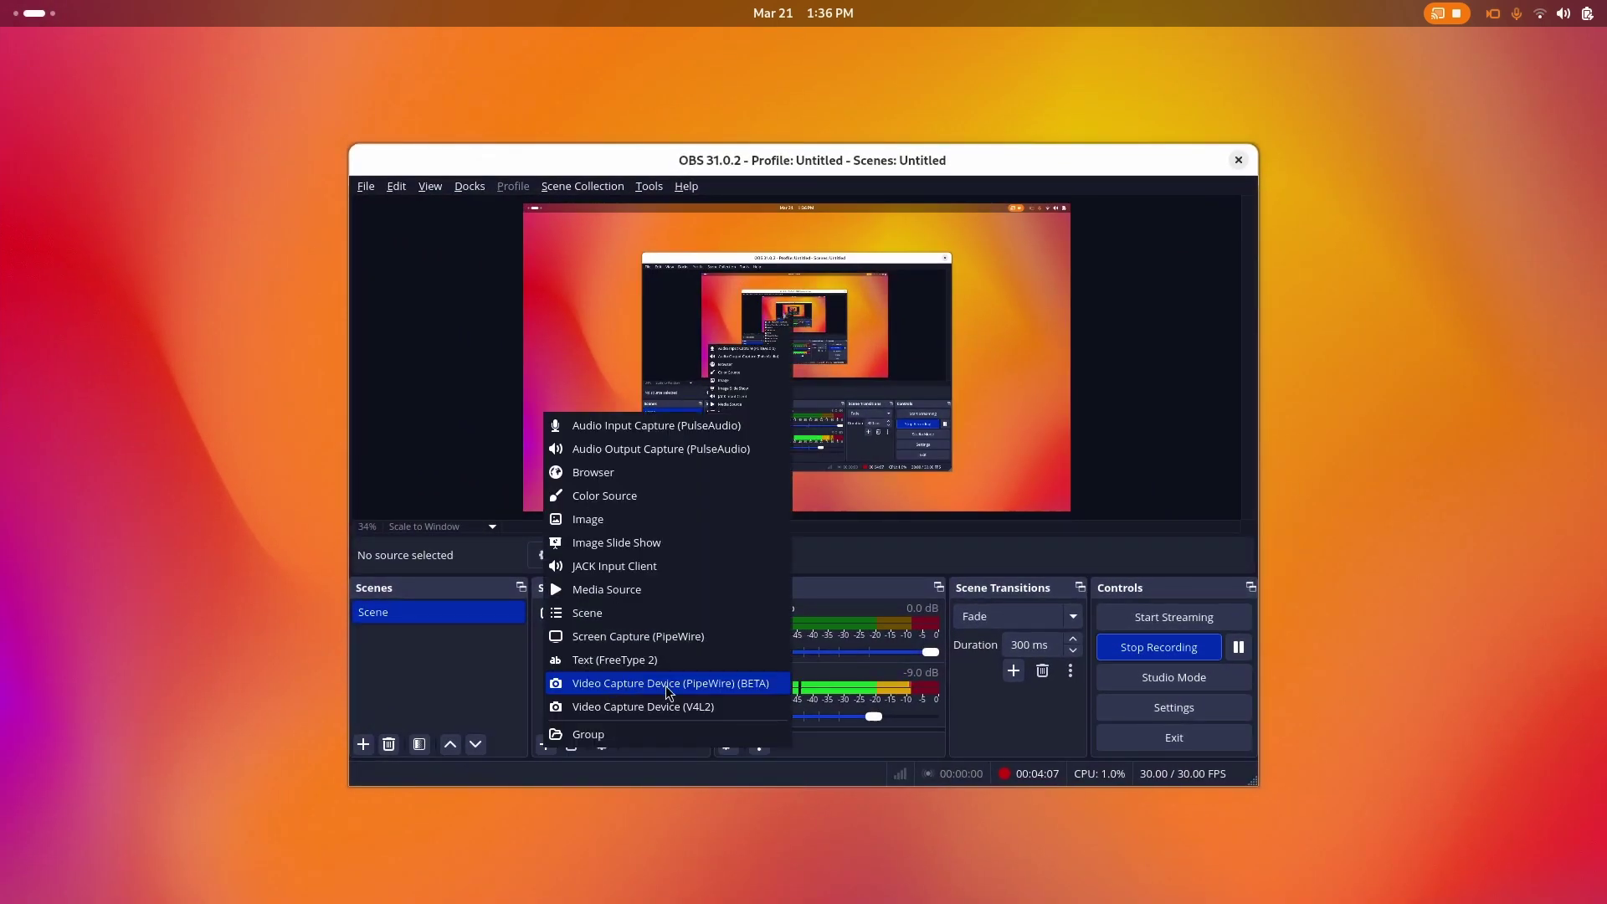
click(488, 692)
key(super+Page_Up)
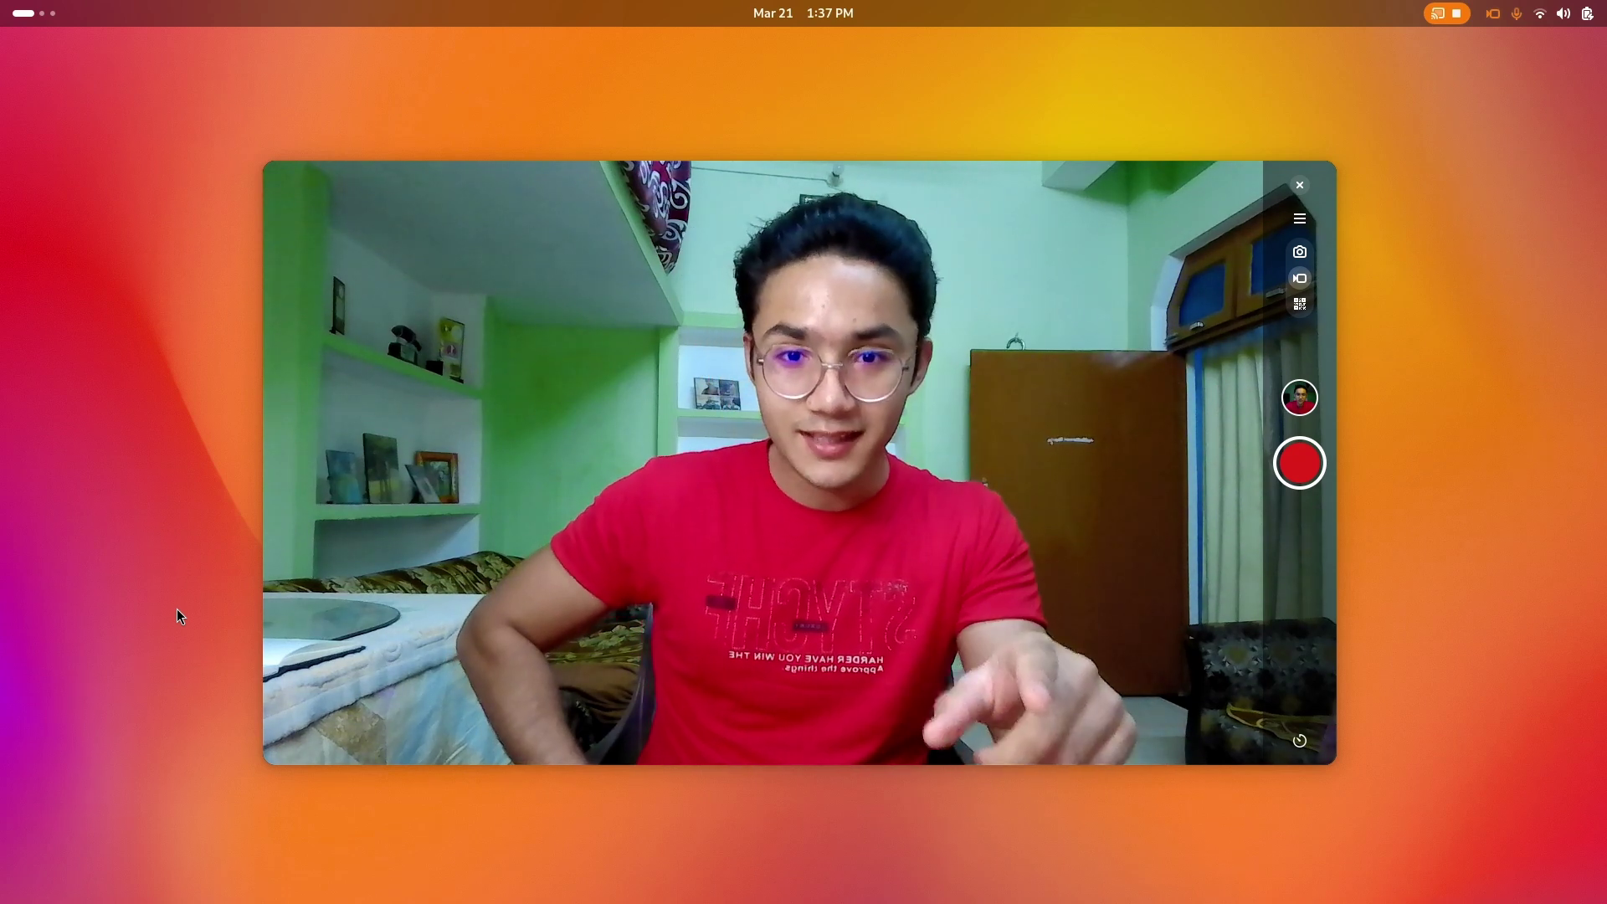
Glance at quick settings, then show the overview with the installed apps grid
click(1564, 13)
click(884, 469)
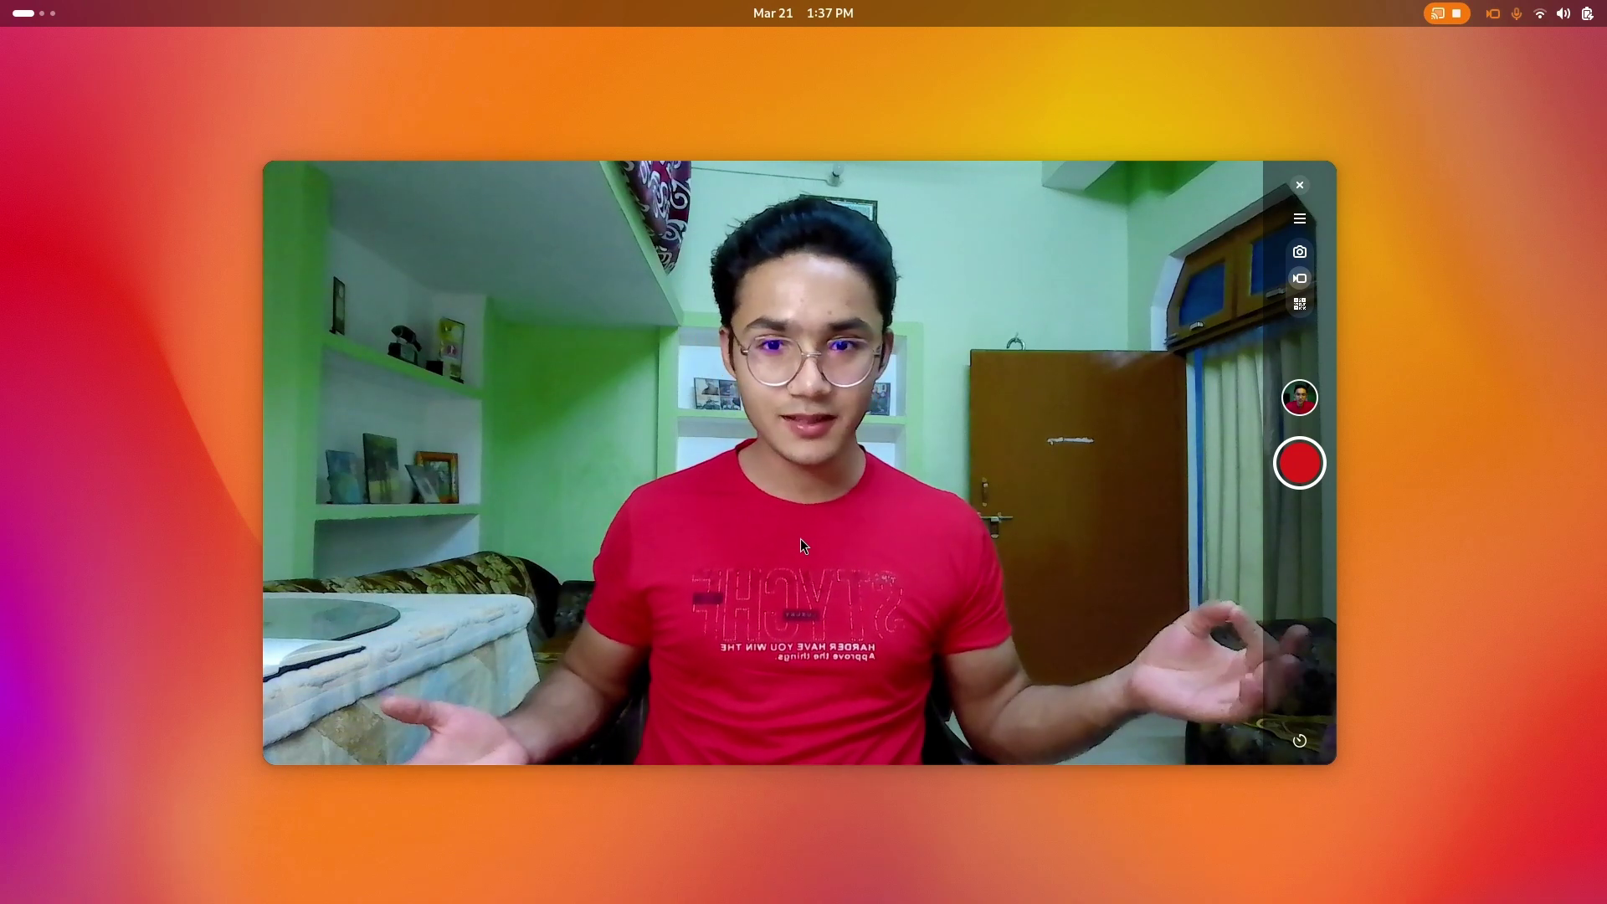
key(super)
key(super)
scroll(800, 545, down, 1)
scroll(800, 545, up, 1)
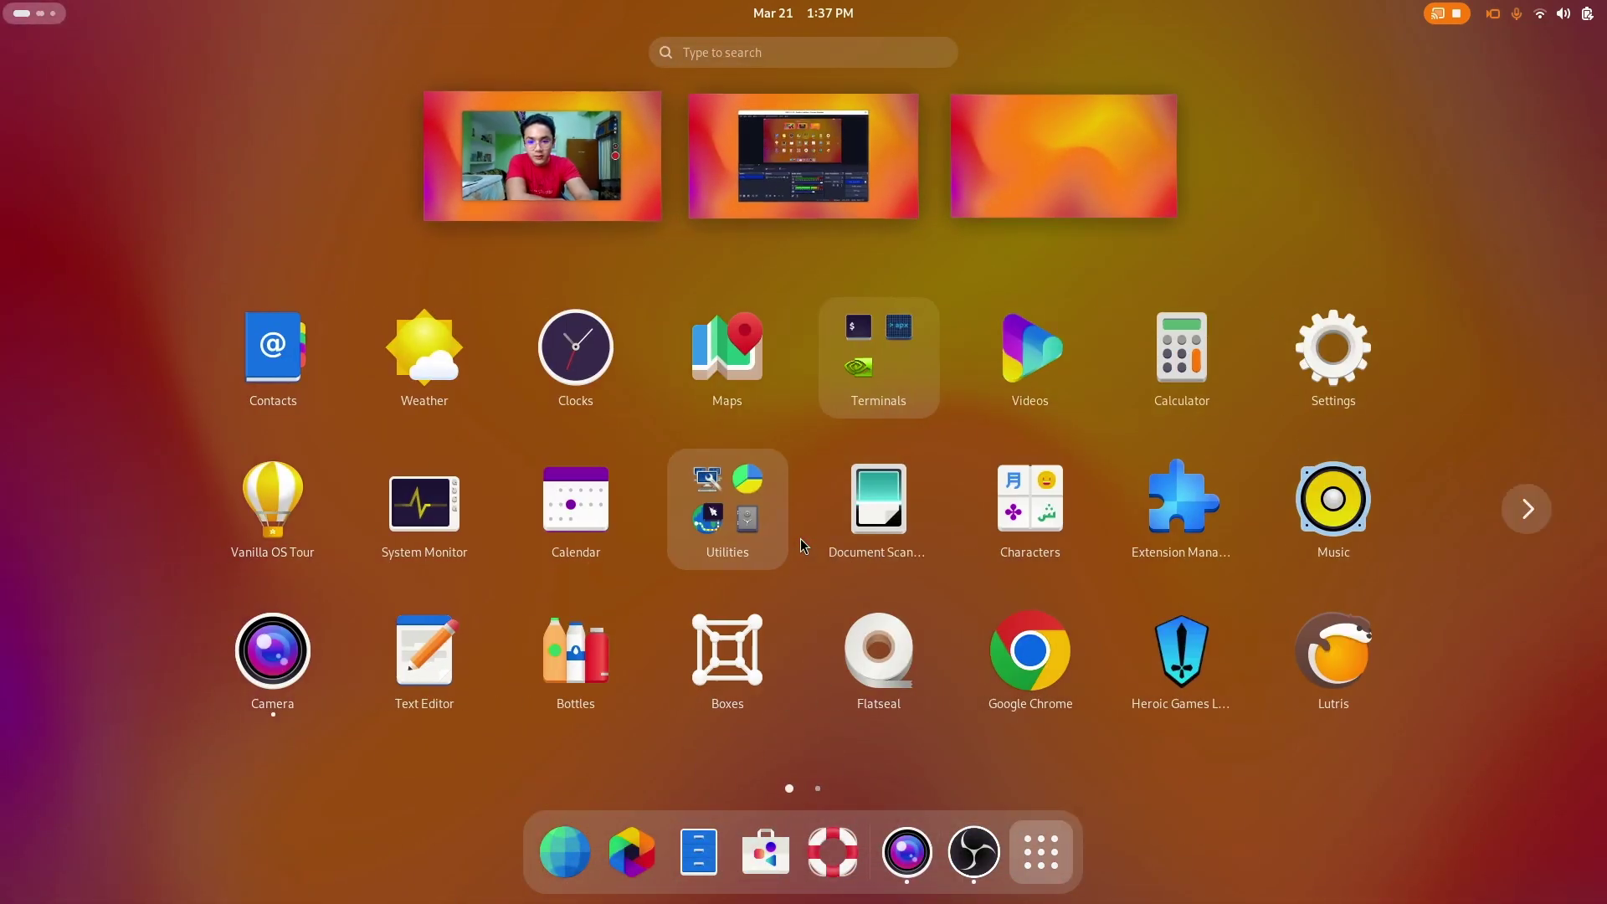
Switch between the empty third workspace and the Camera workspace with Ctrl+Alt+arrows
key(ctrl+alt+Right)
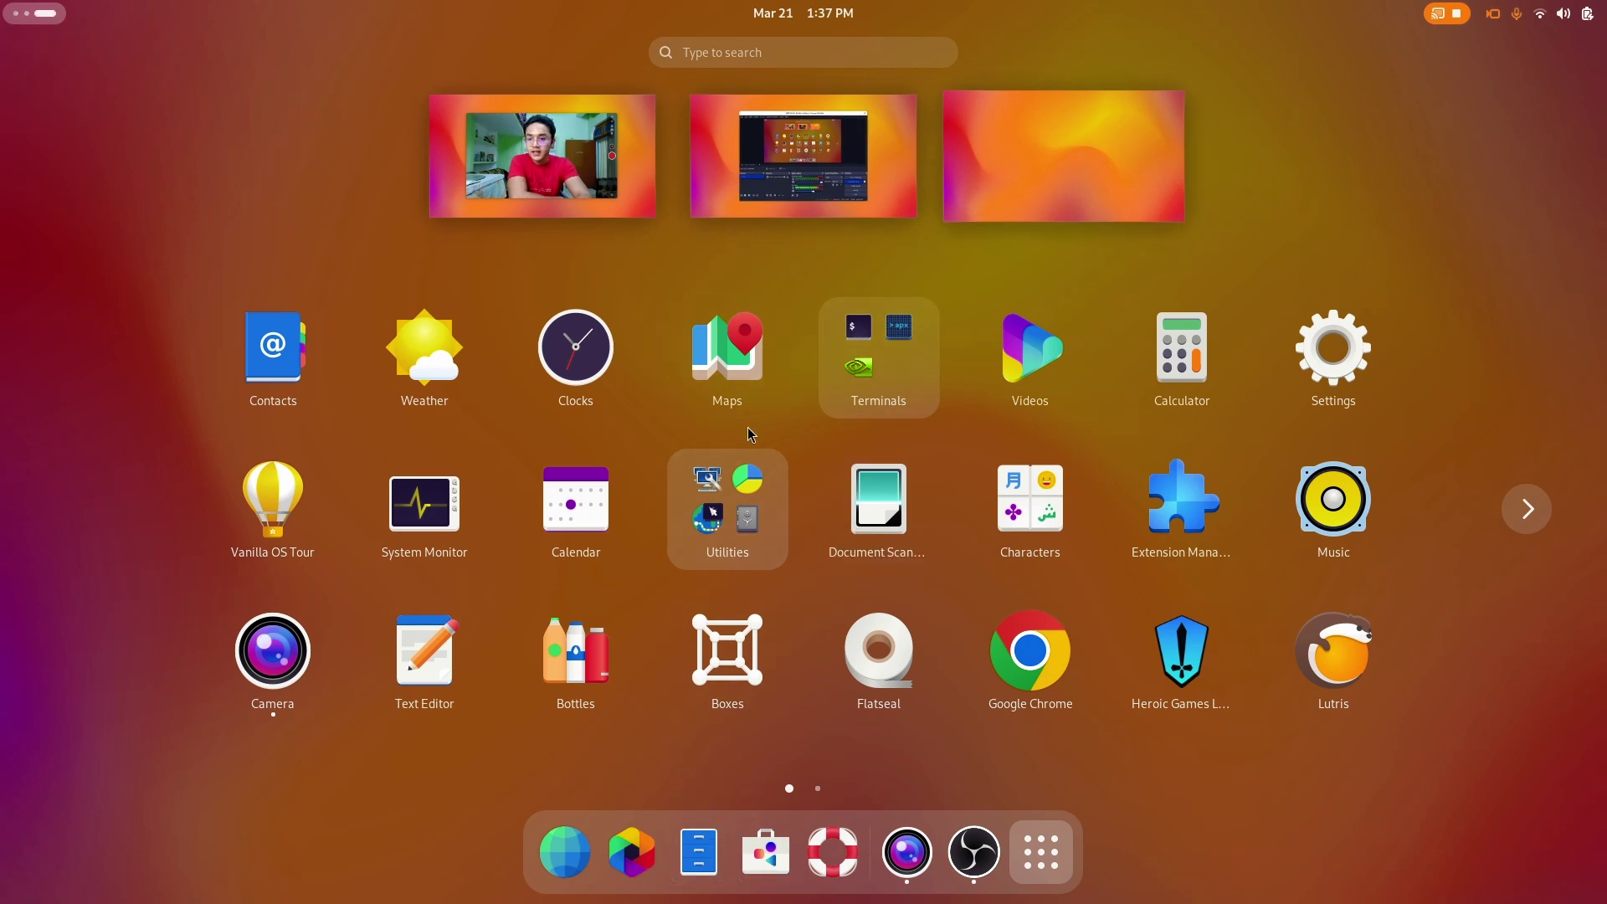
key(Escape)
key(ctrl+alt+Left)
key(ctrl+alt+Left)
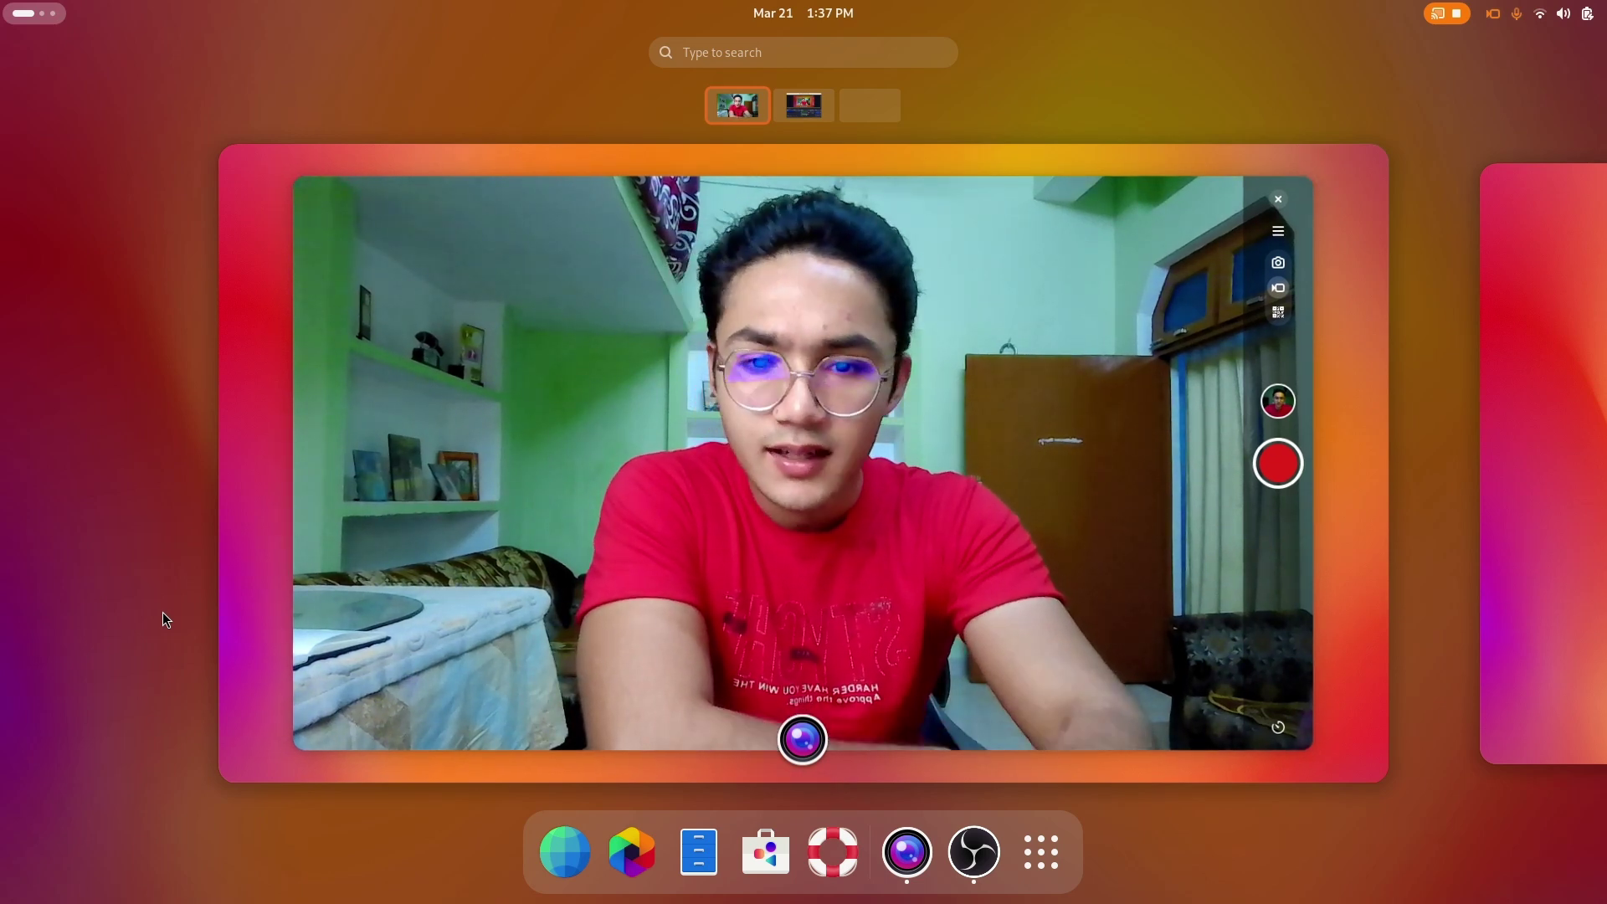
scroll(162, 611, down, 2)
Search 'gemini' in Chrome on the empty workspace and open the Gemini result
click(1063, 613)
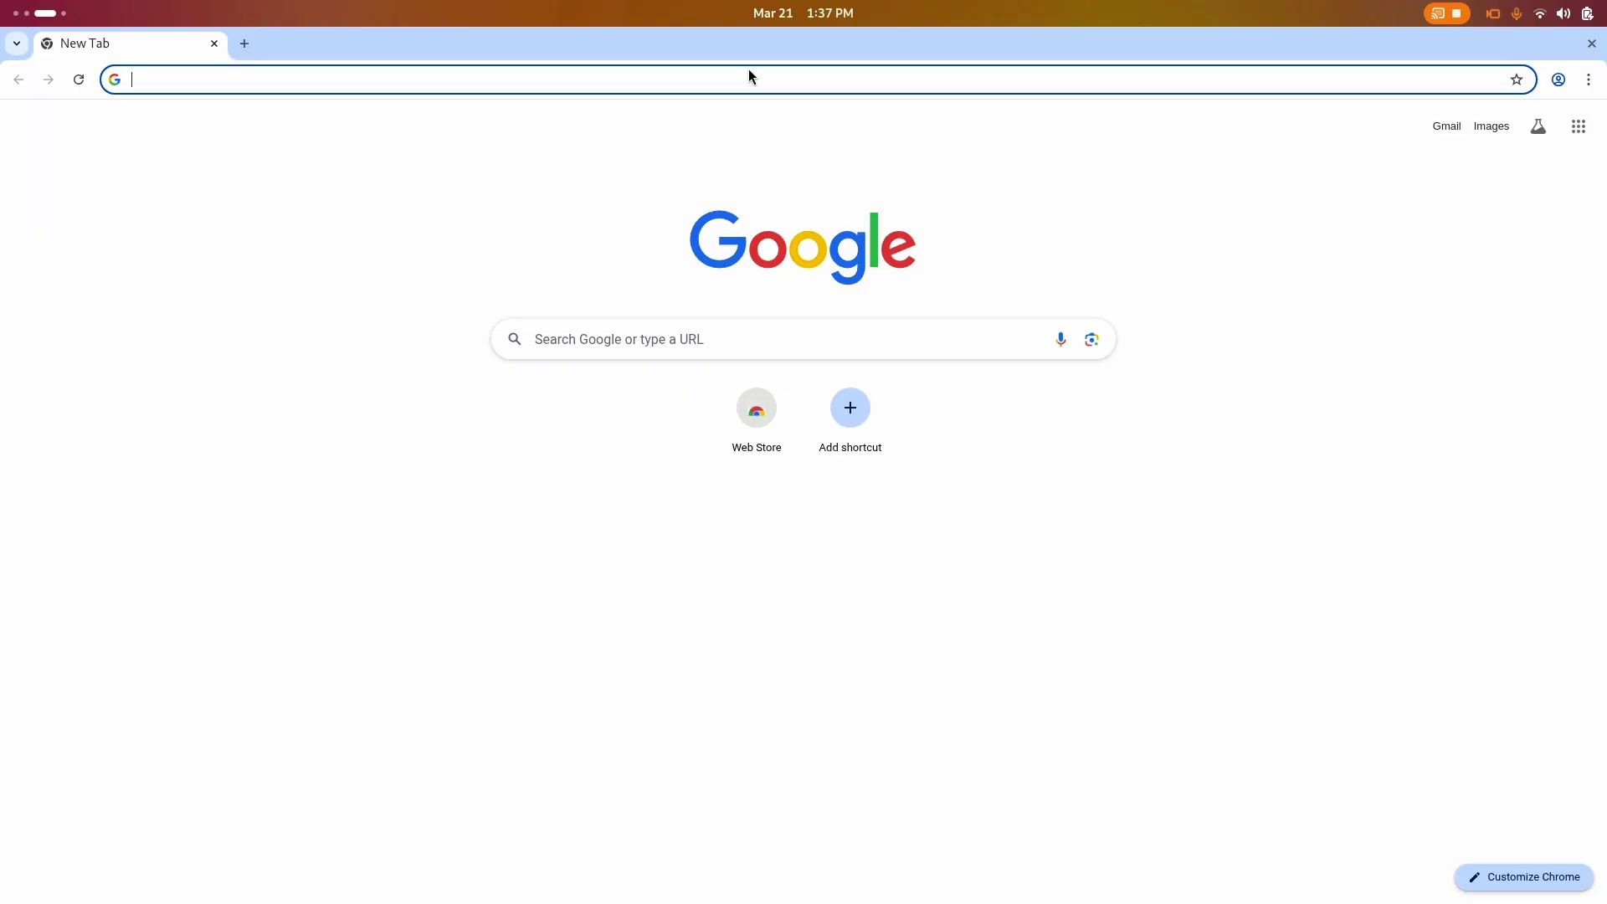
click(737, 80)
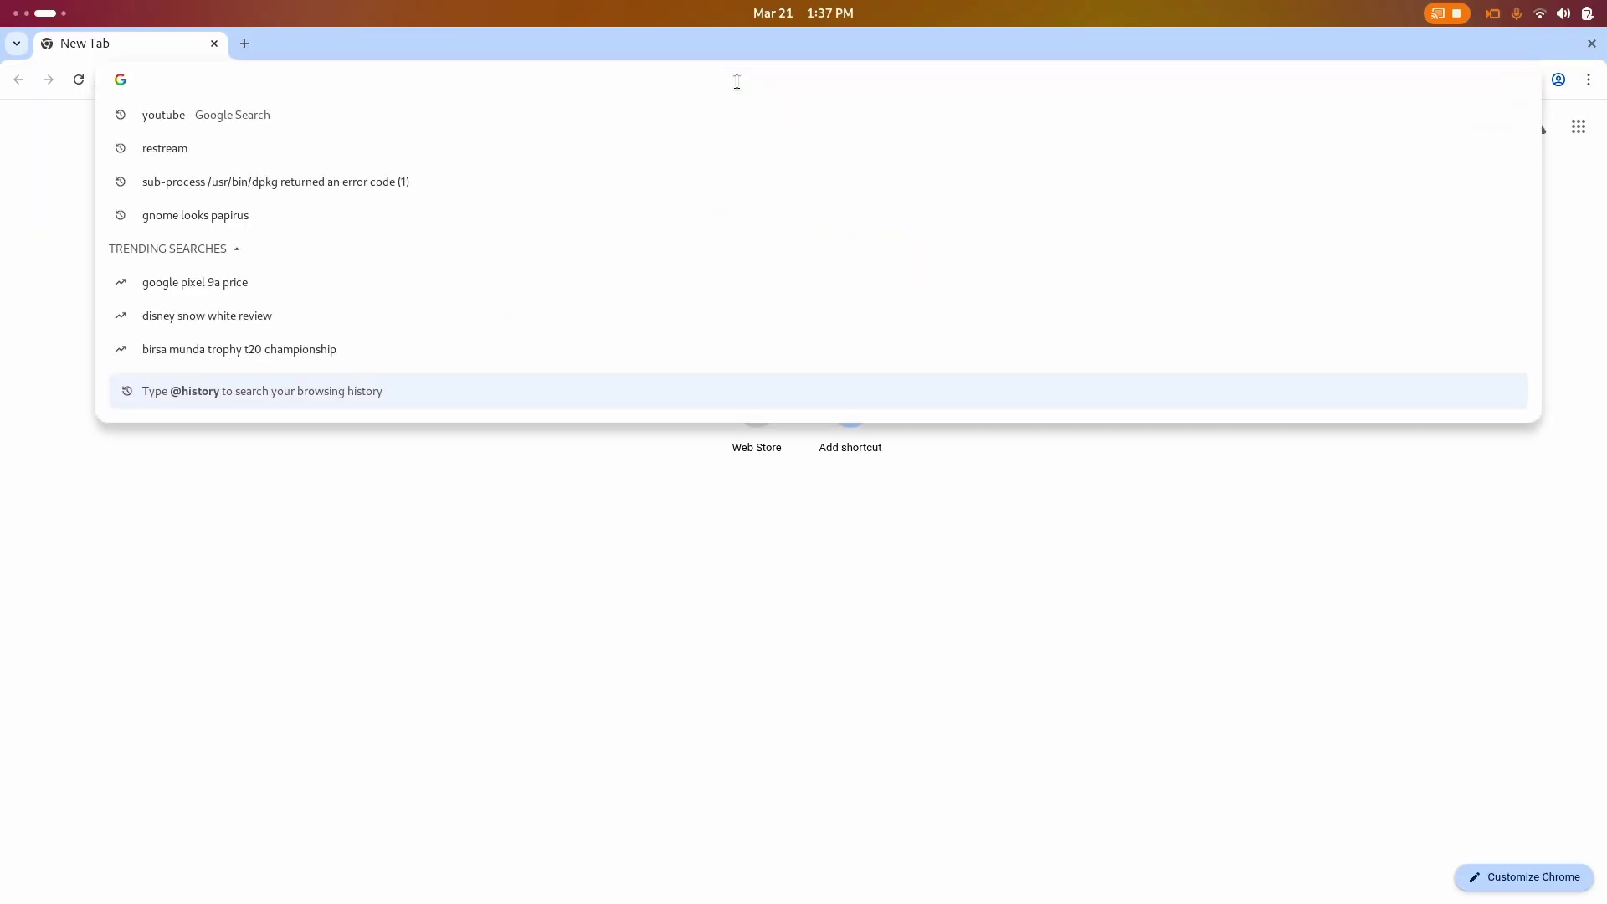
text(gemini)
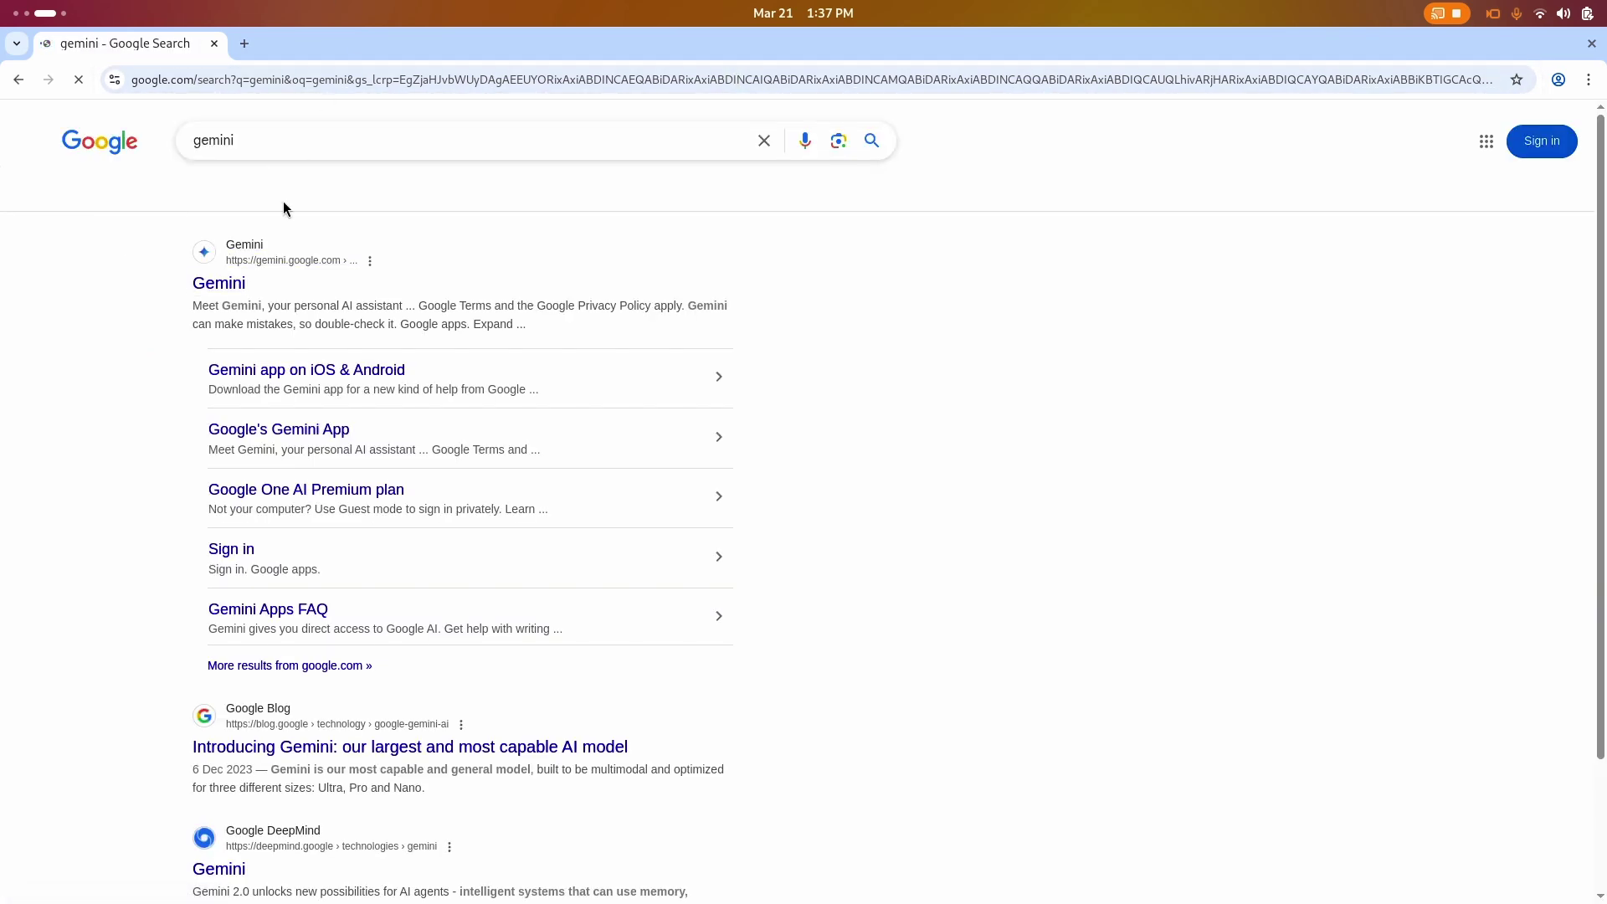
click(204, 283)
Peek at the Chrome profile menu, then switch back to the Camera workspace
click(1560, 81)
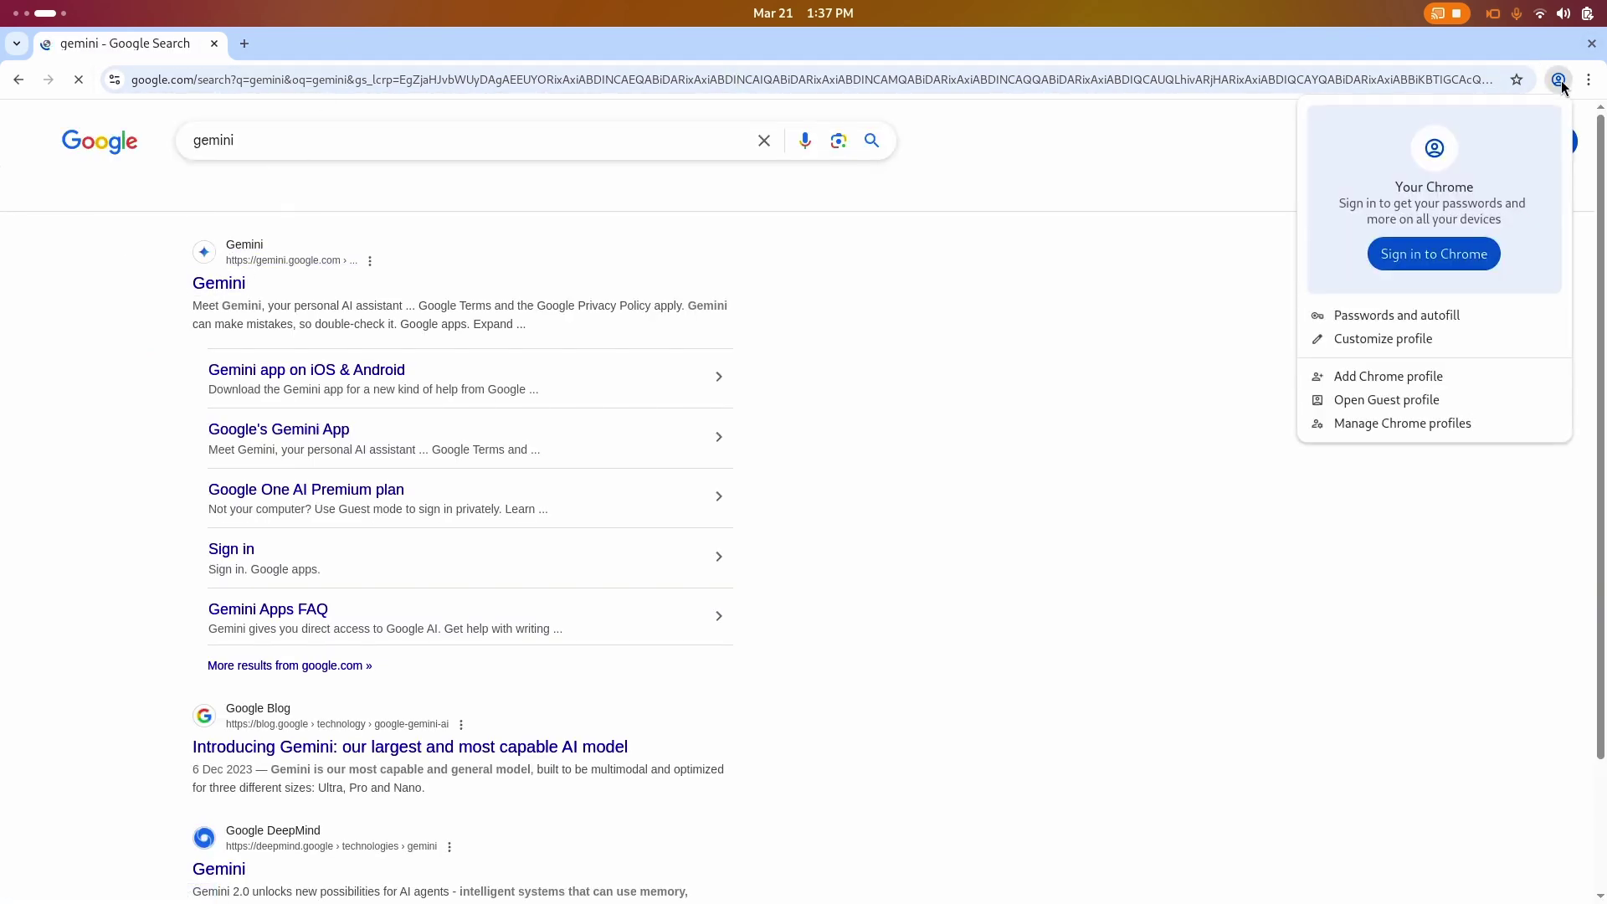
click(219, 286)
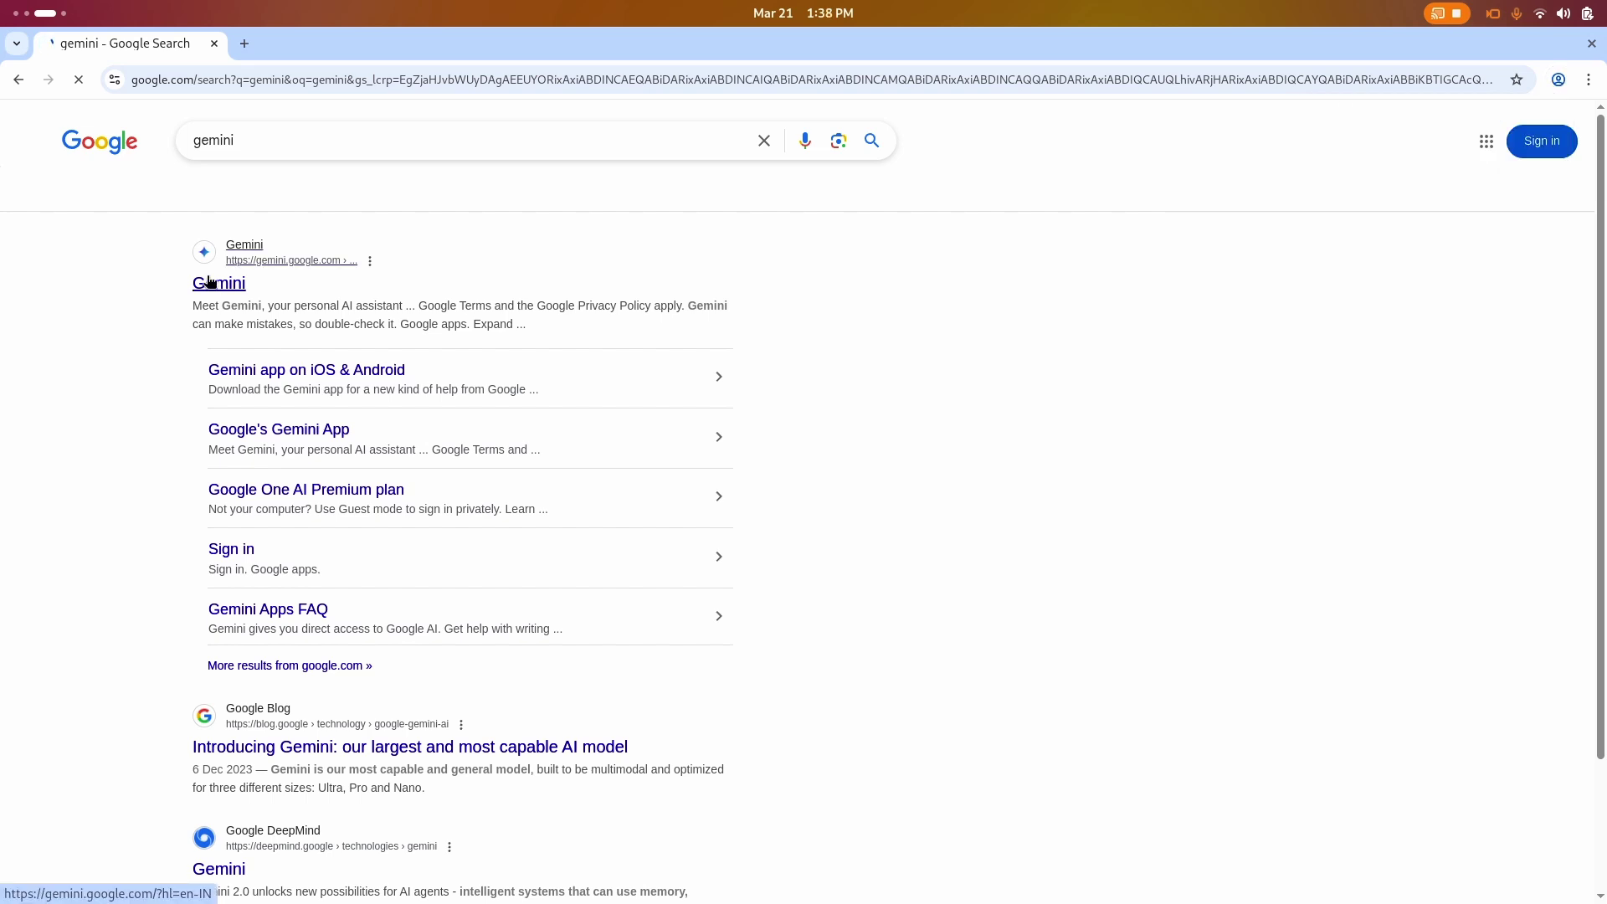
key(super+Home)
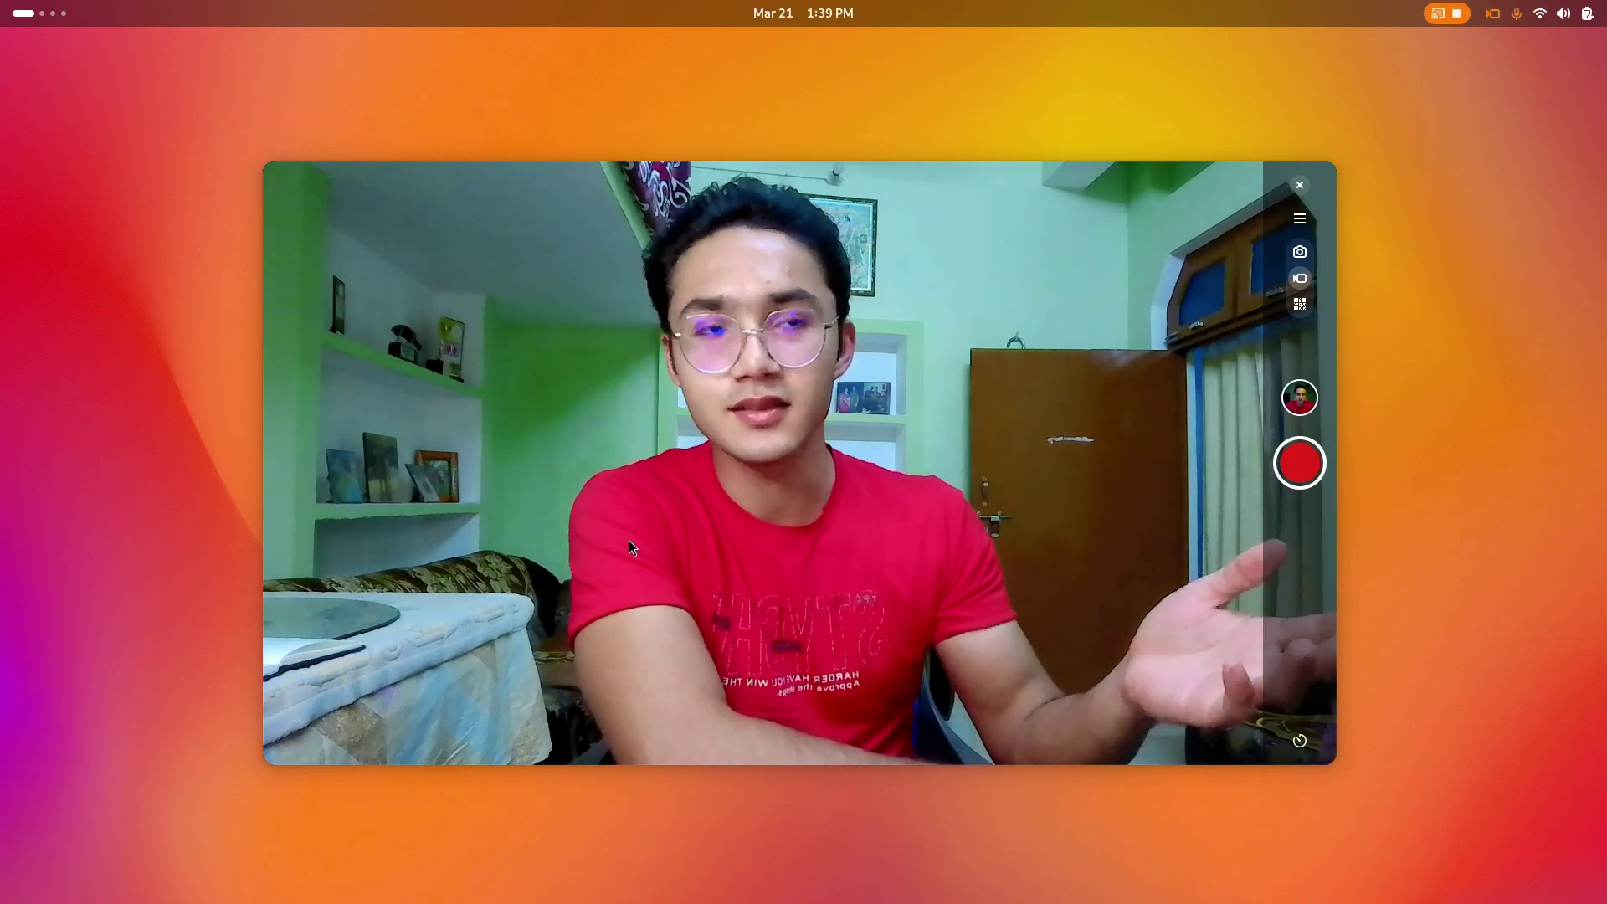
Write the three-line AI and CSE roadmap prompt in Gemini, then lower the OBS mic to about -15.8 dB
key(alt+Tab)
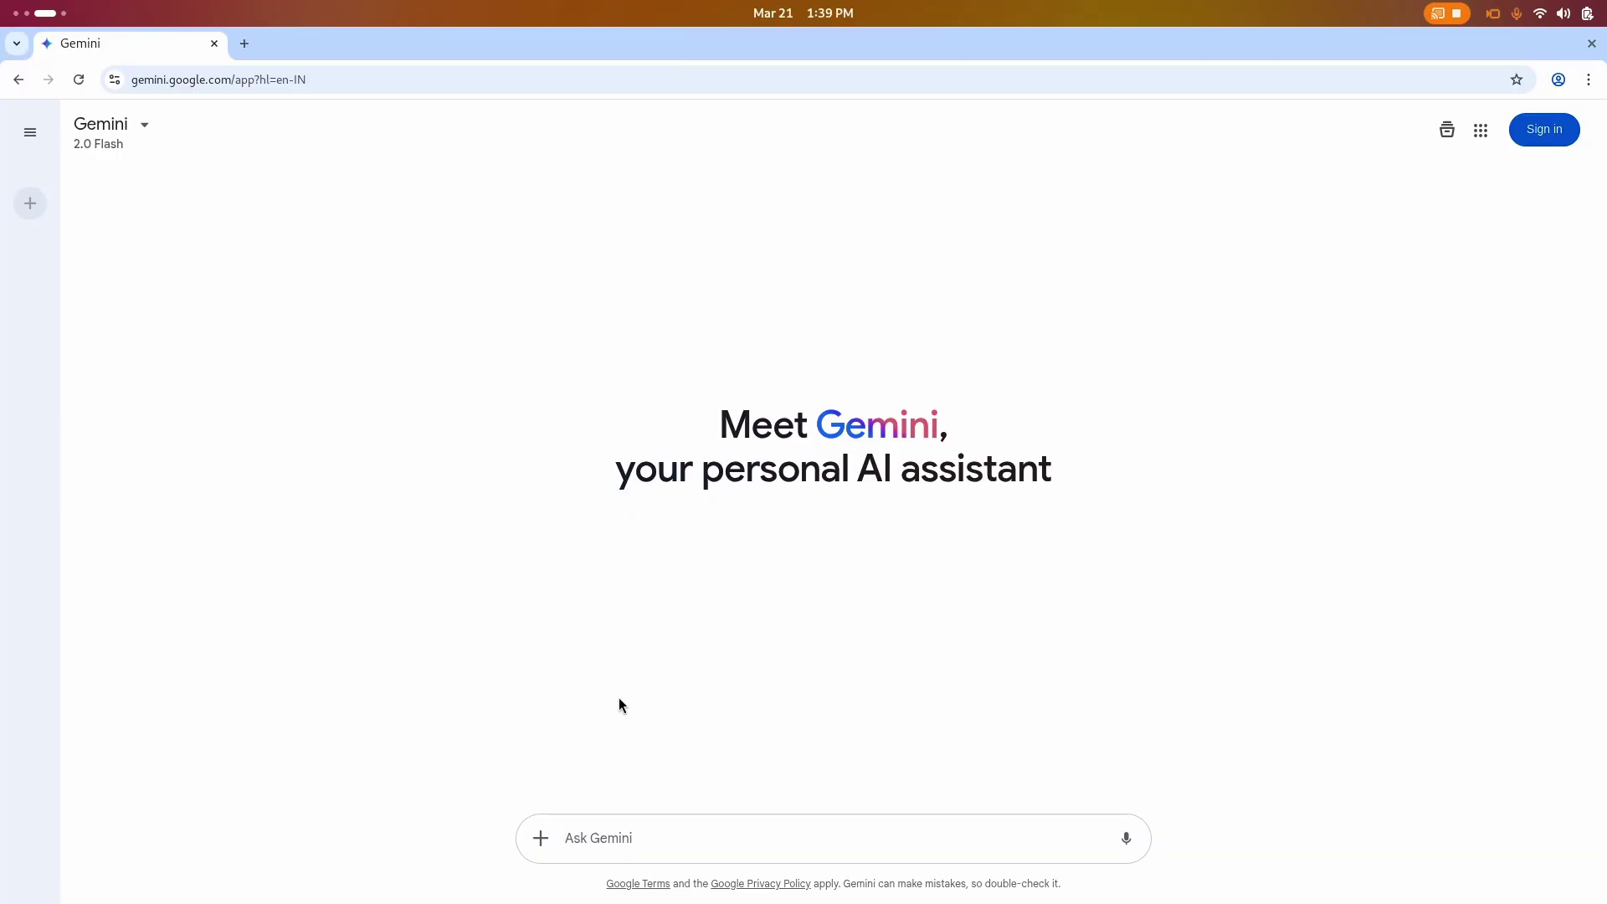
text(I want to )
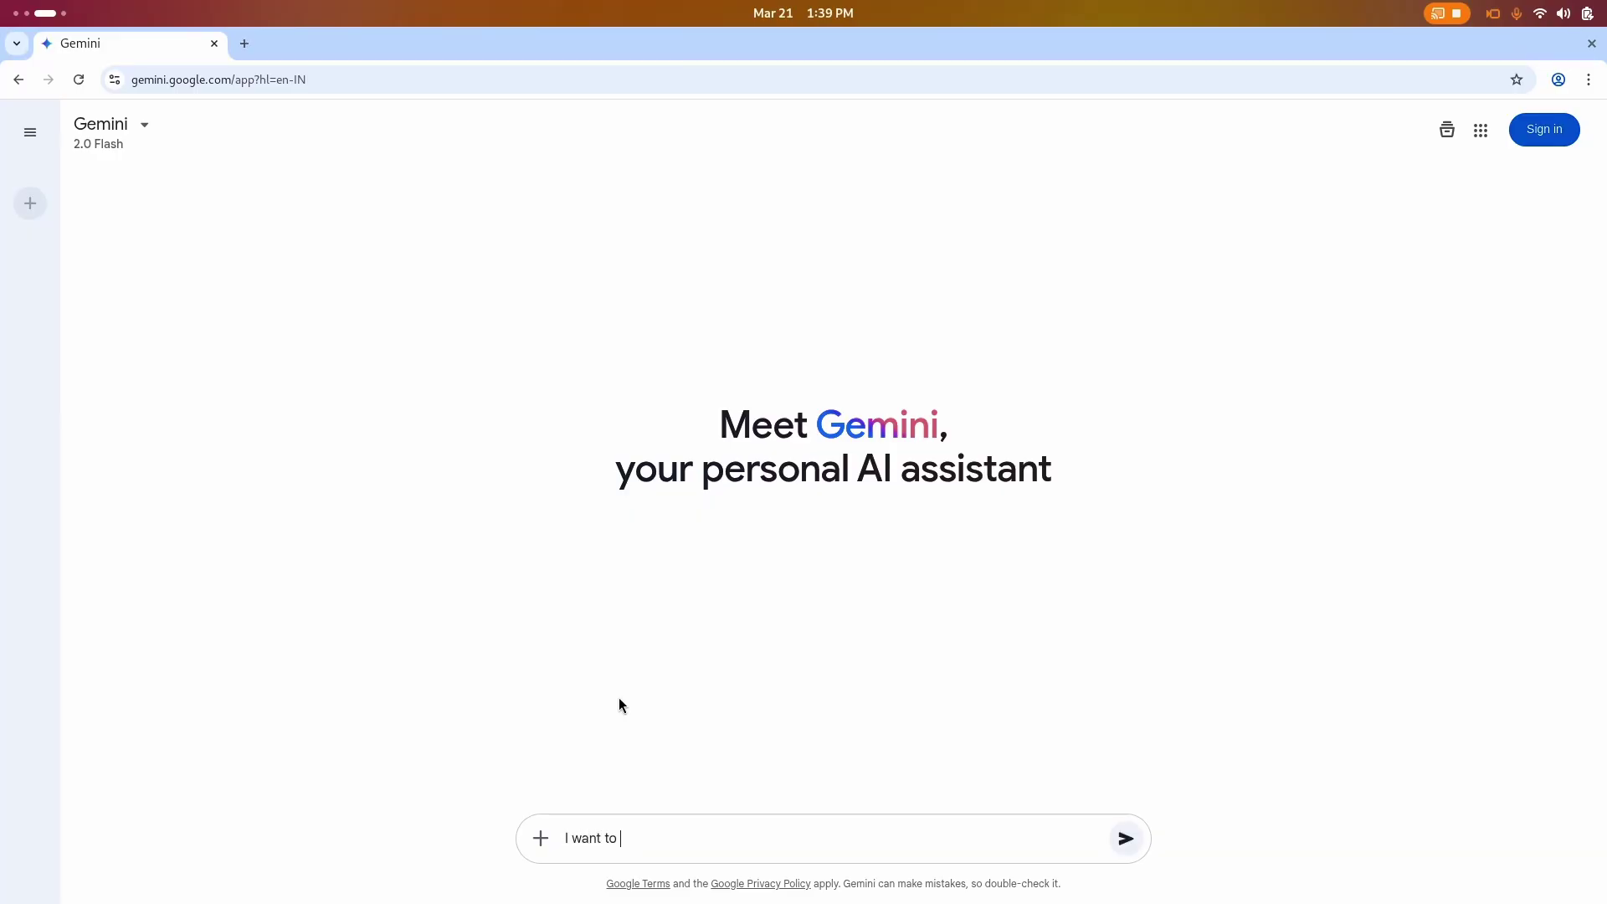
text(go in the field of AI and CSE,)
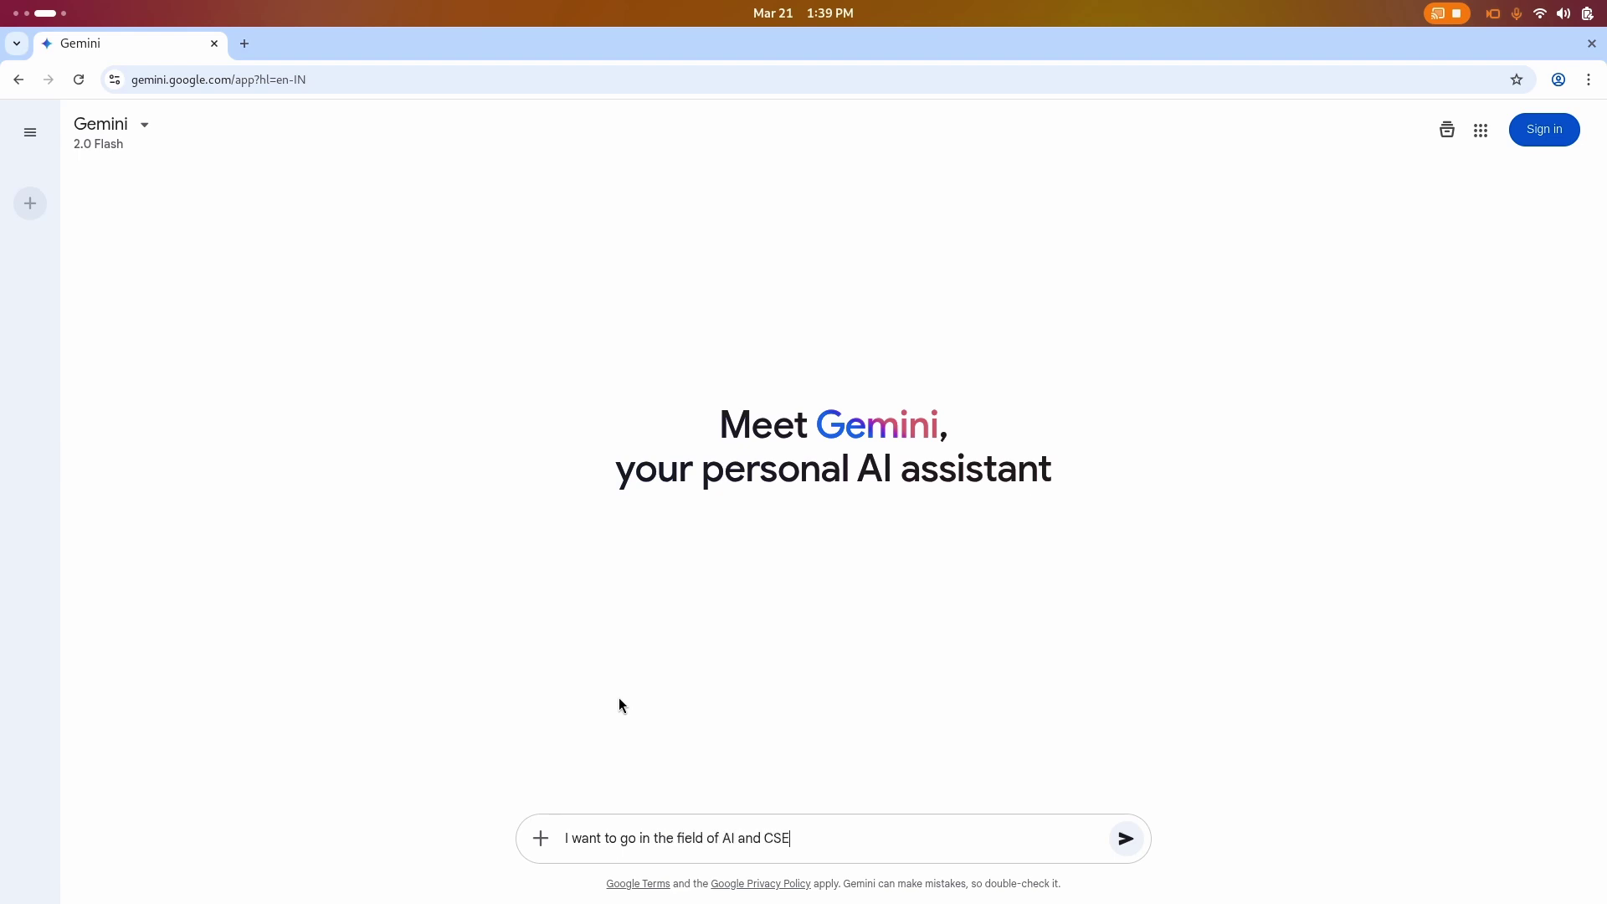
key(shift+Return)
text(I have ins)
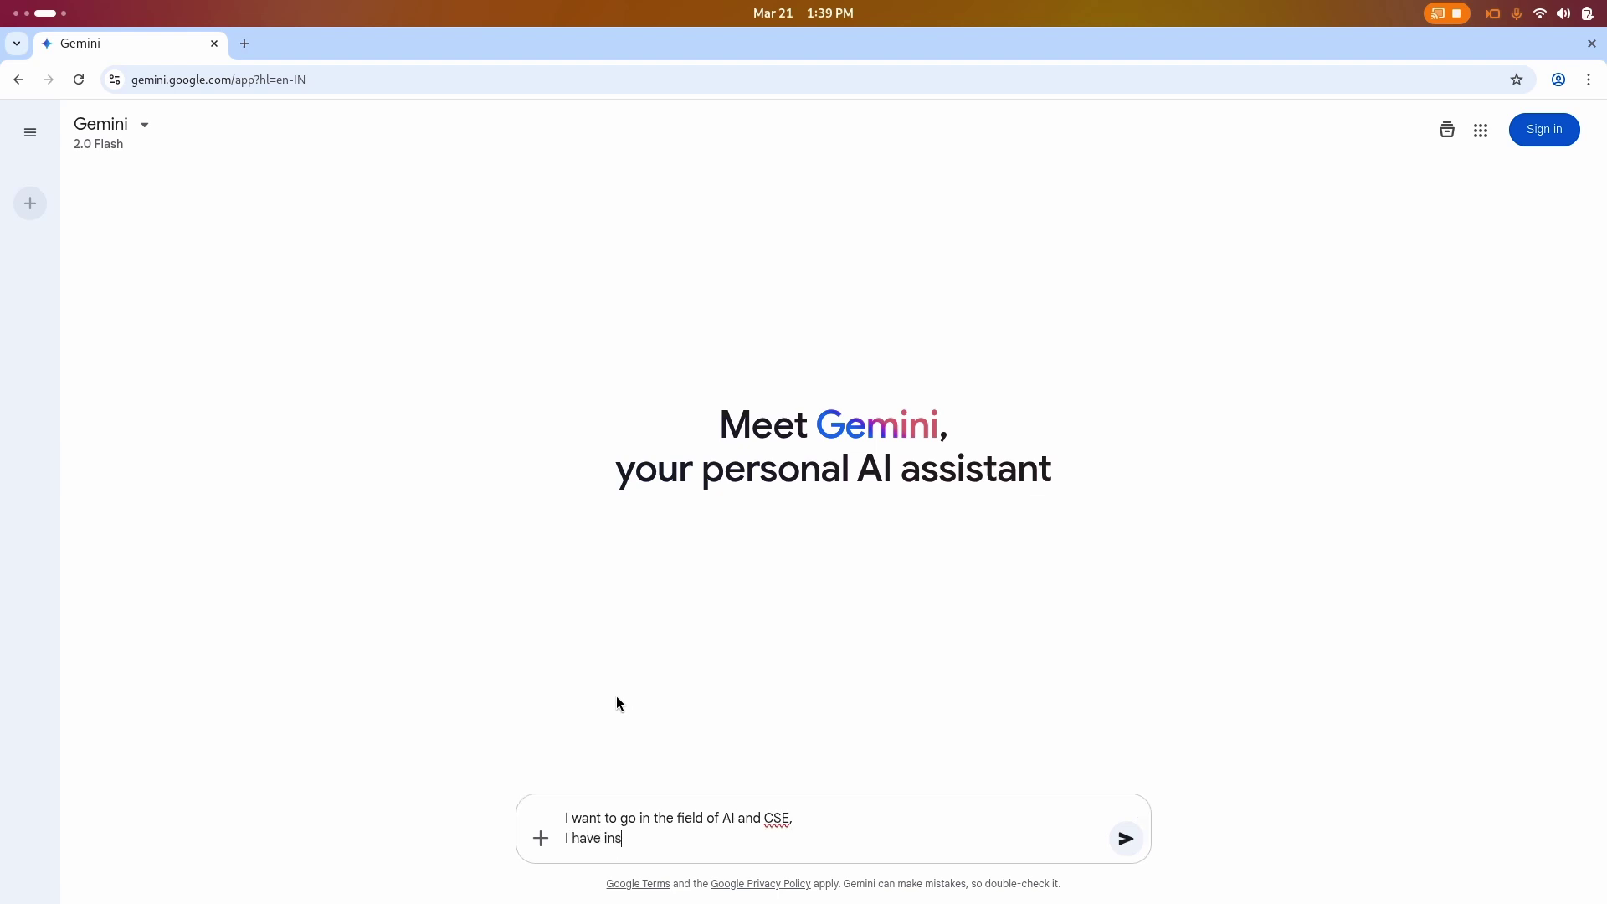
text(talled Linux for it,)
key(shift+Return)
text(give me )
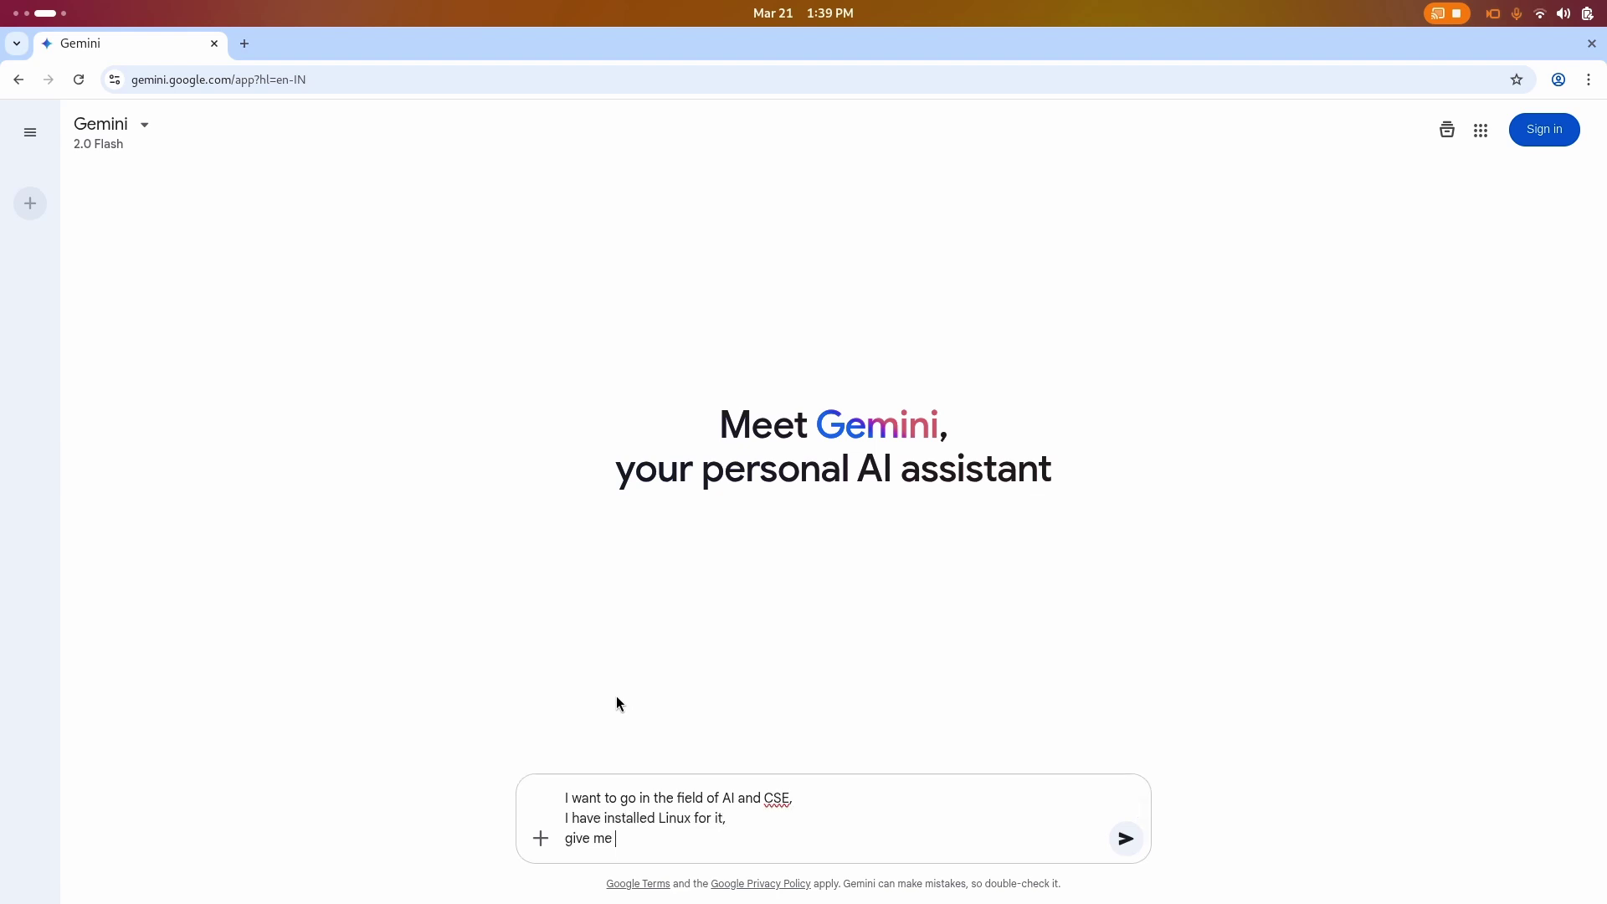
text(a roadmap from beginning to sta)
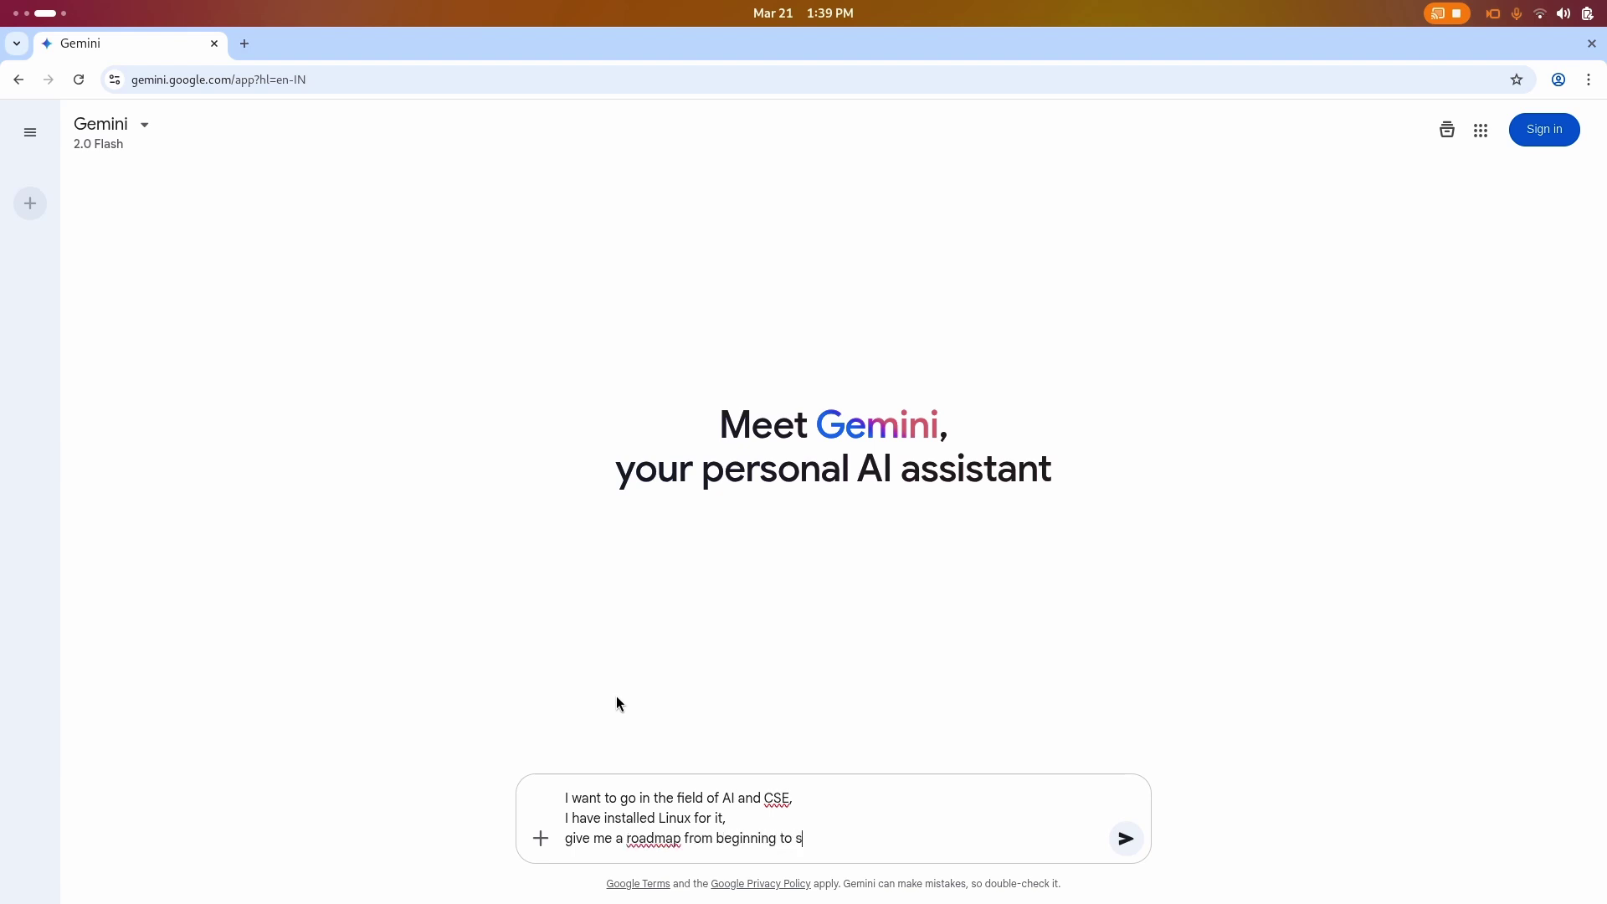
text(rt my journey)
key(Up)
key(Up)
text(and)
key(super+Home)
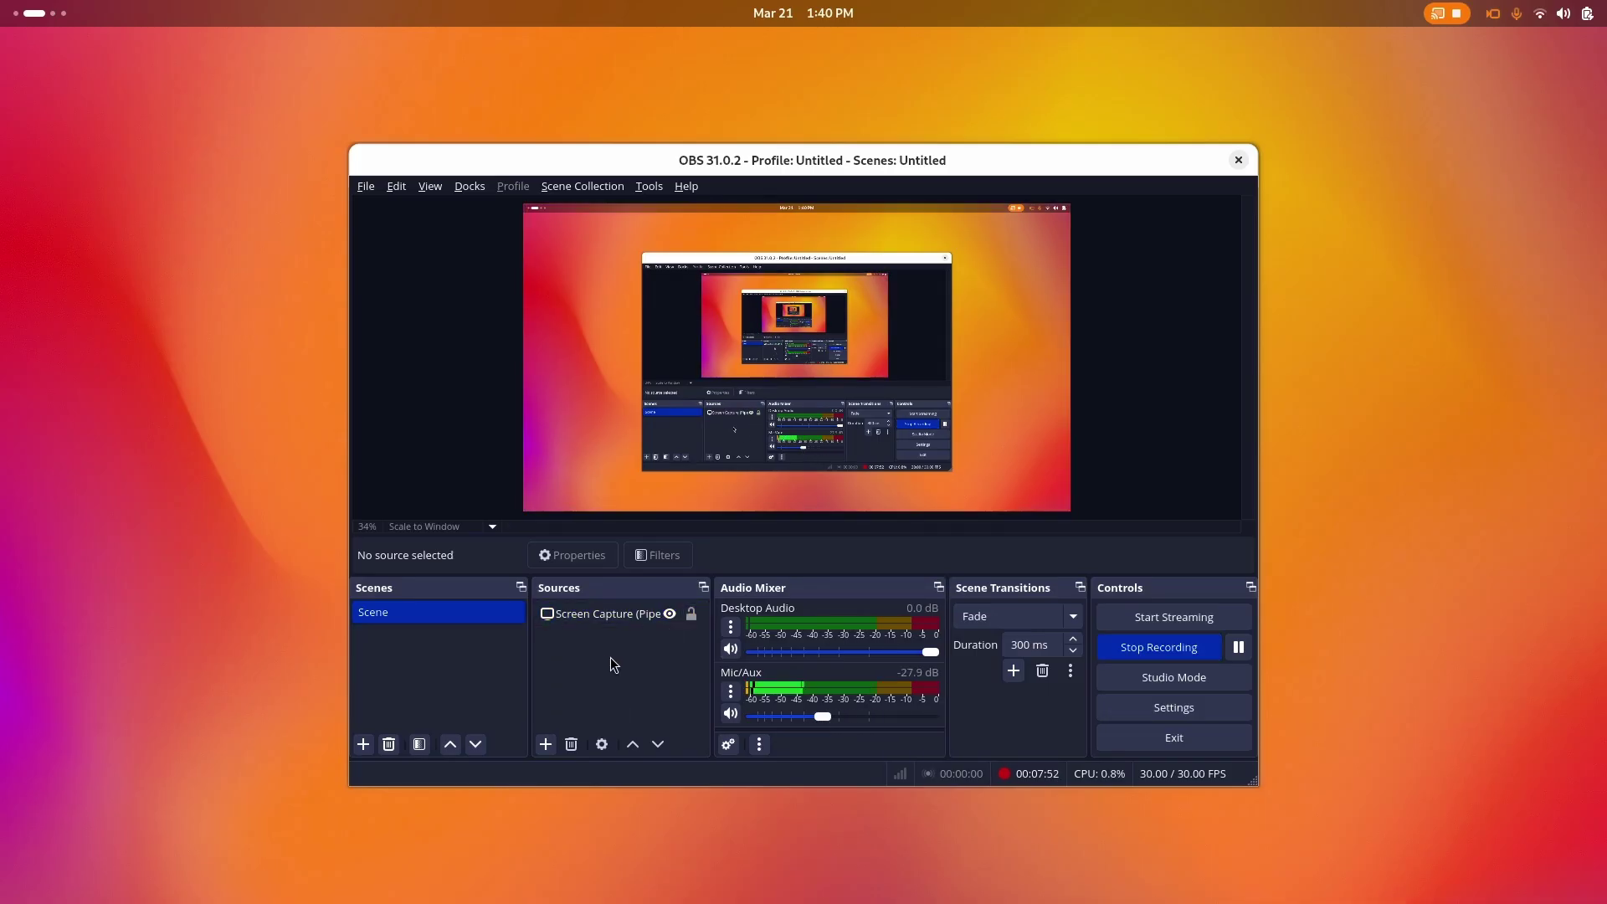
drag(874, 716, 851, 719)
Raise the OBS microphone volume to about -13.8 dB
key(super+Page_Down)
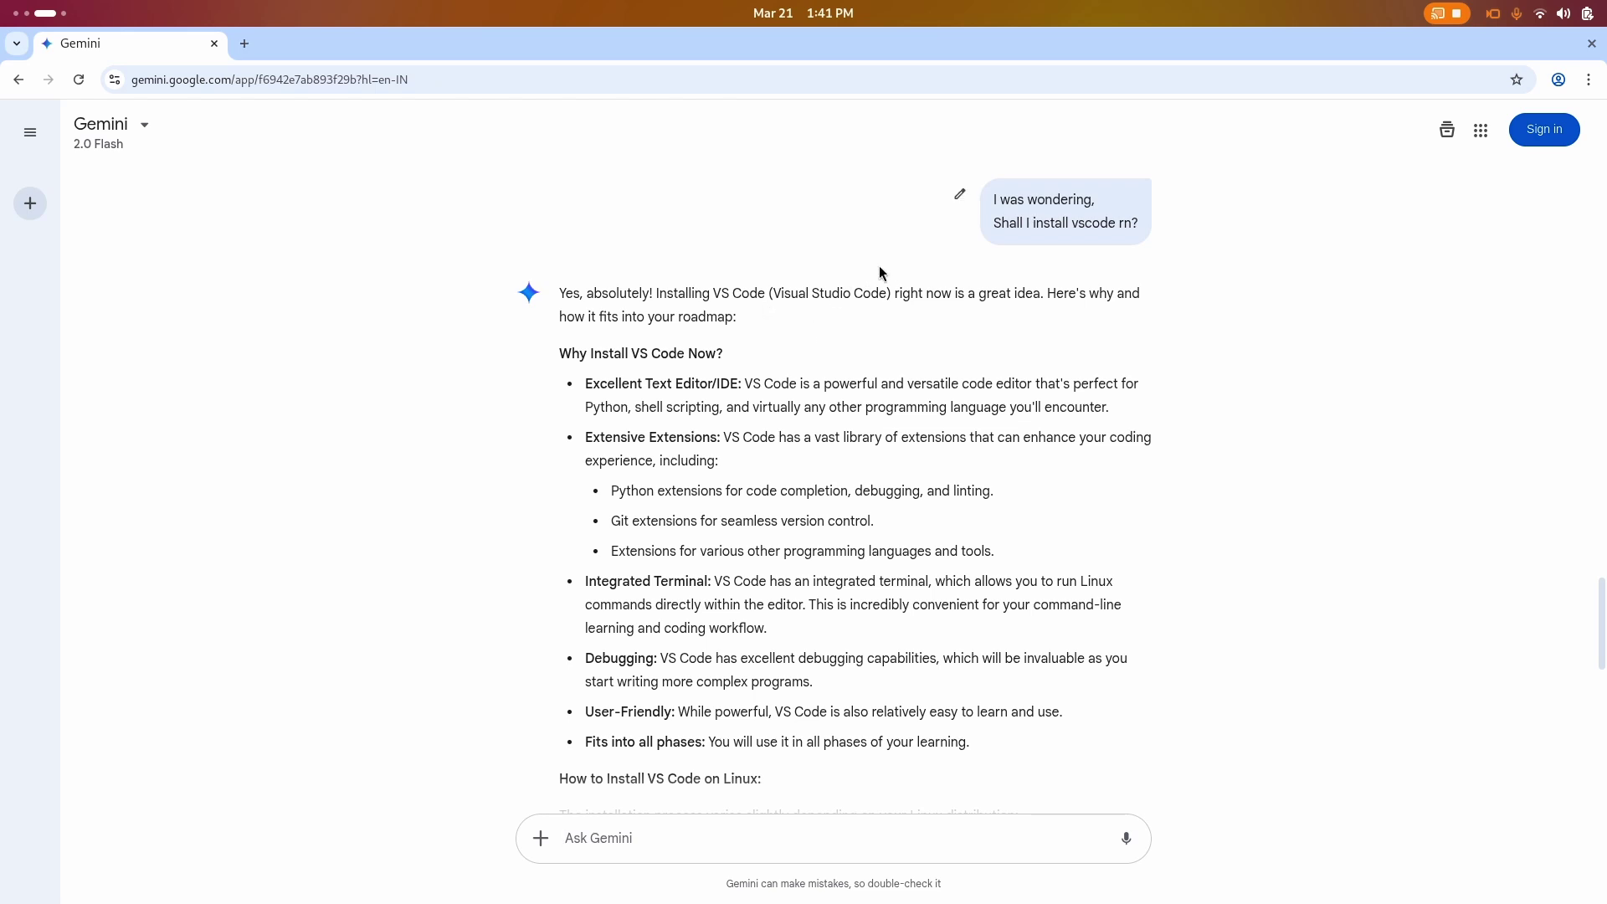
key(super+Page_Up)
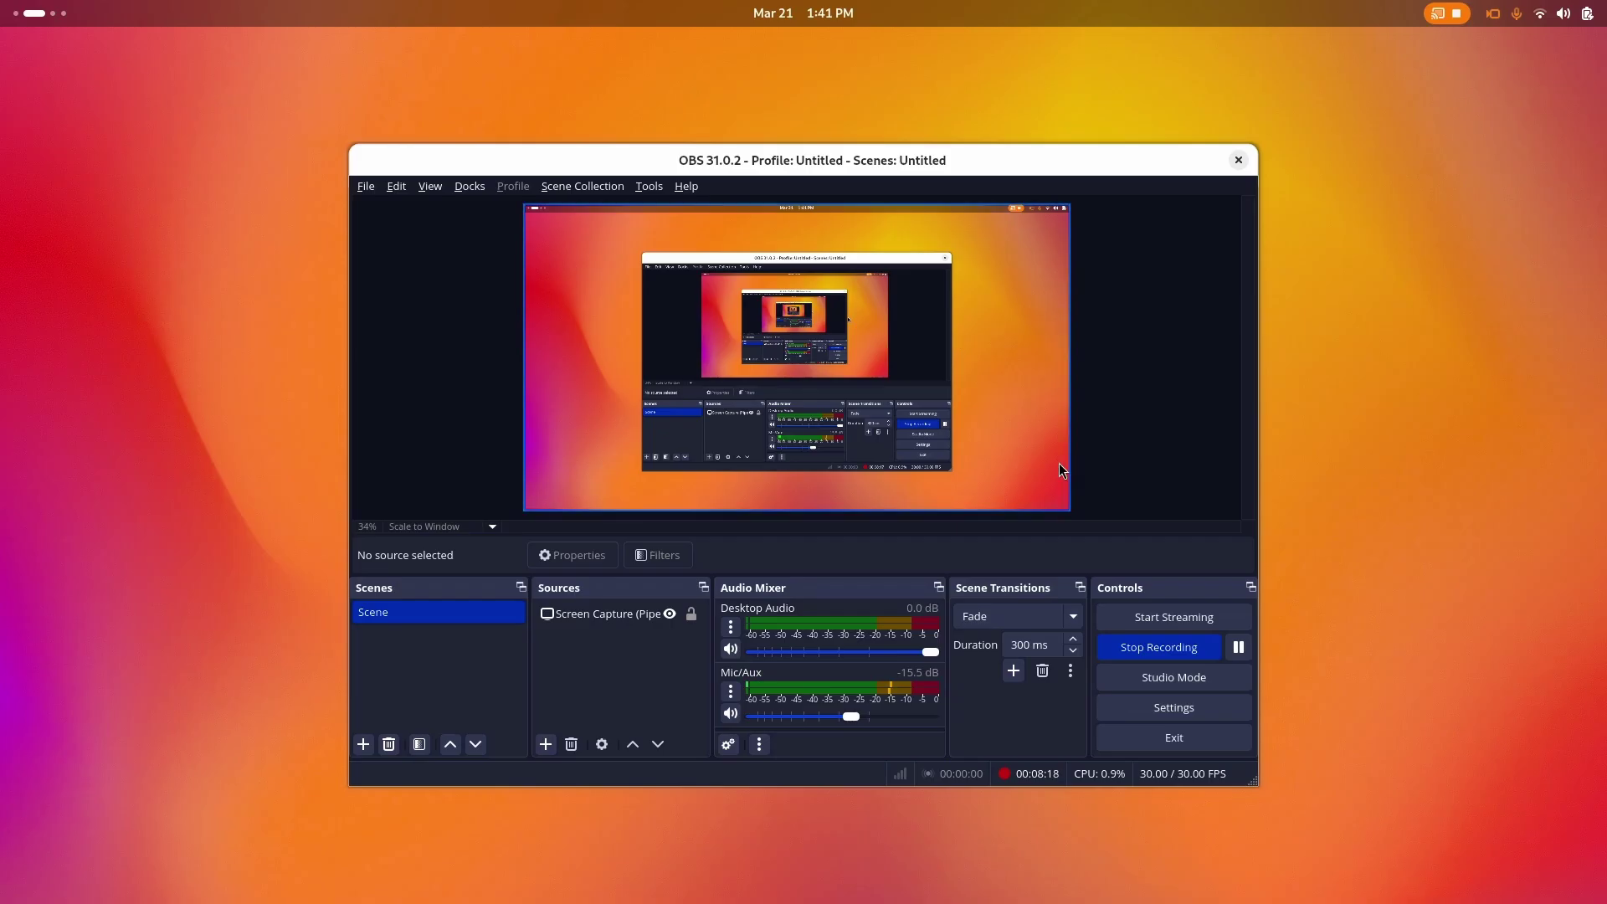
drag(852, 720, 876, 720)
Scroll through Gemini's VS Code install advice, then close the Chrome window
key(super+Page_Down)
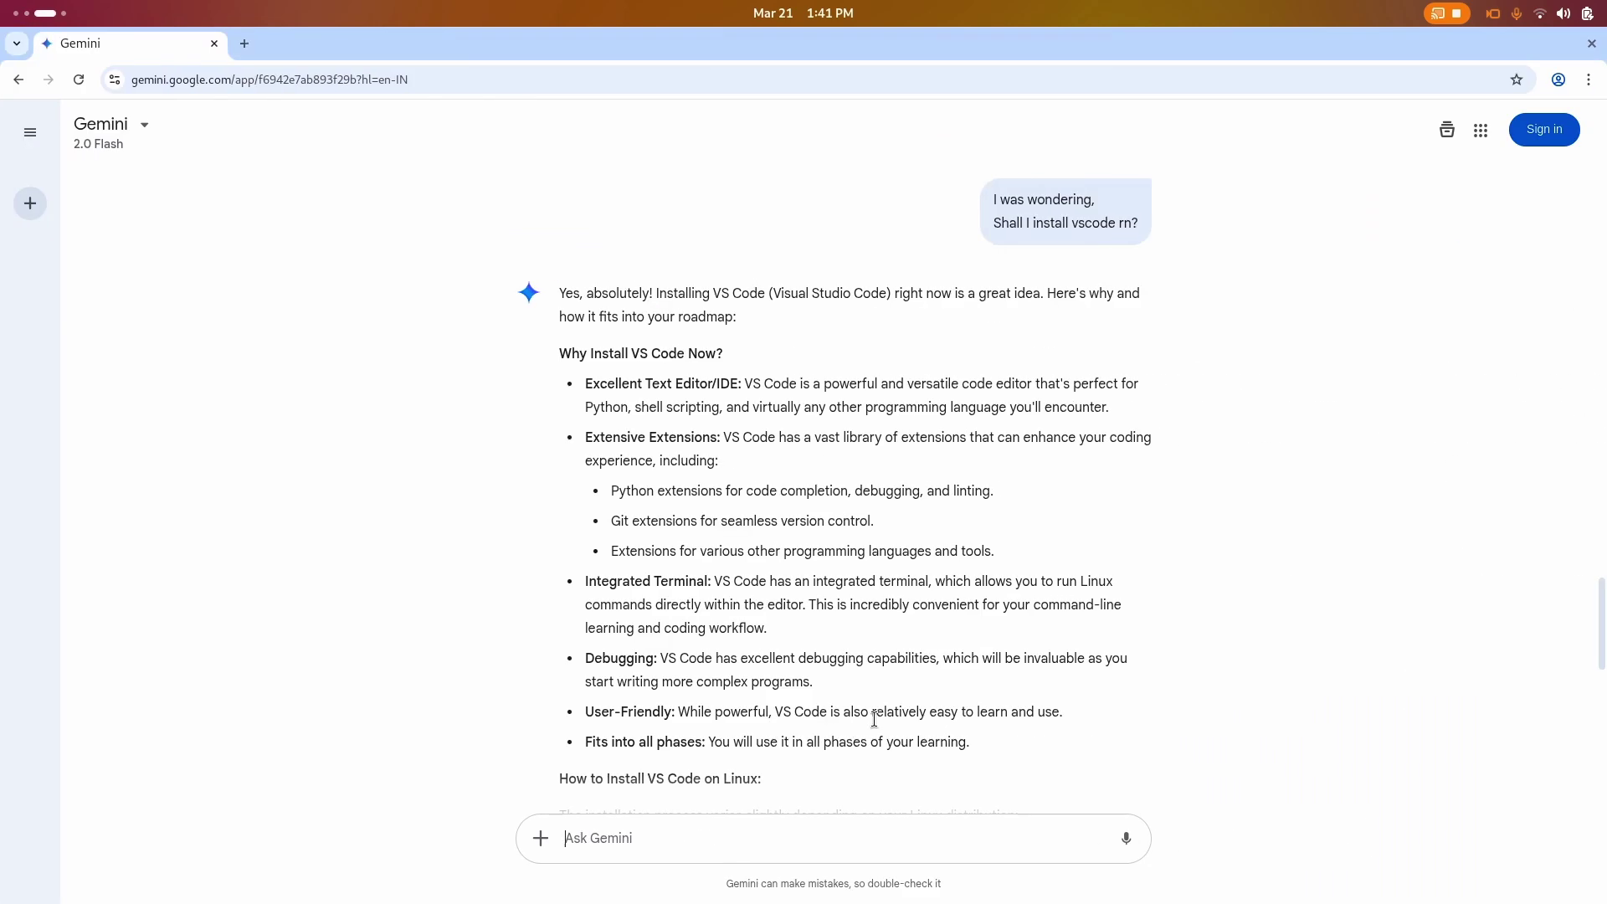
scroll(942, 417, up, 5)
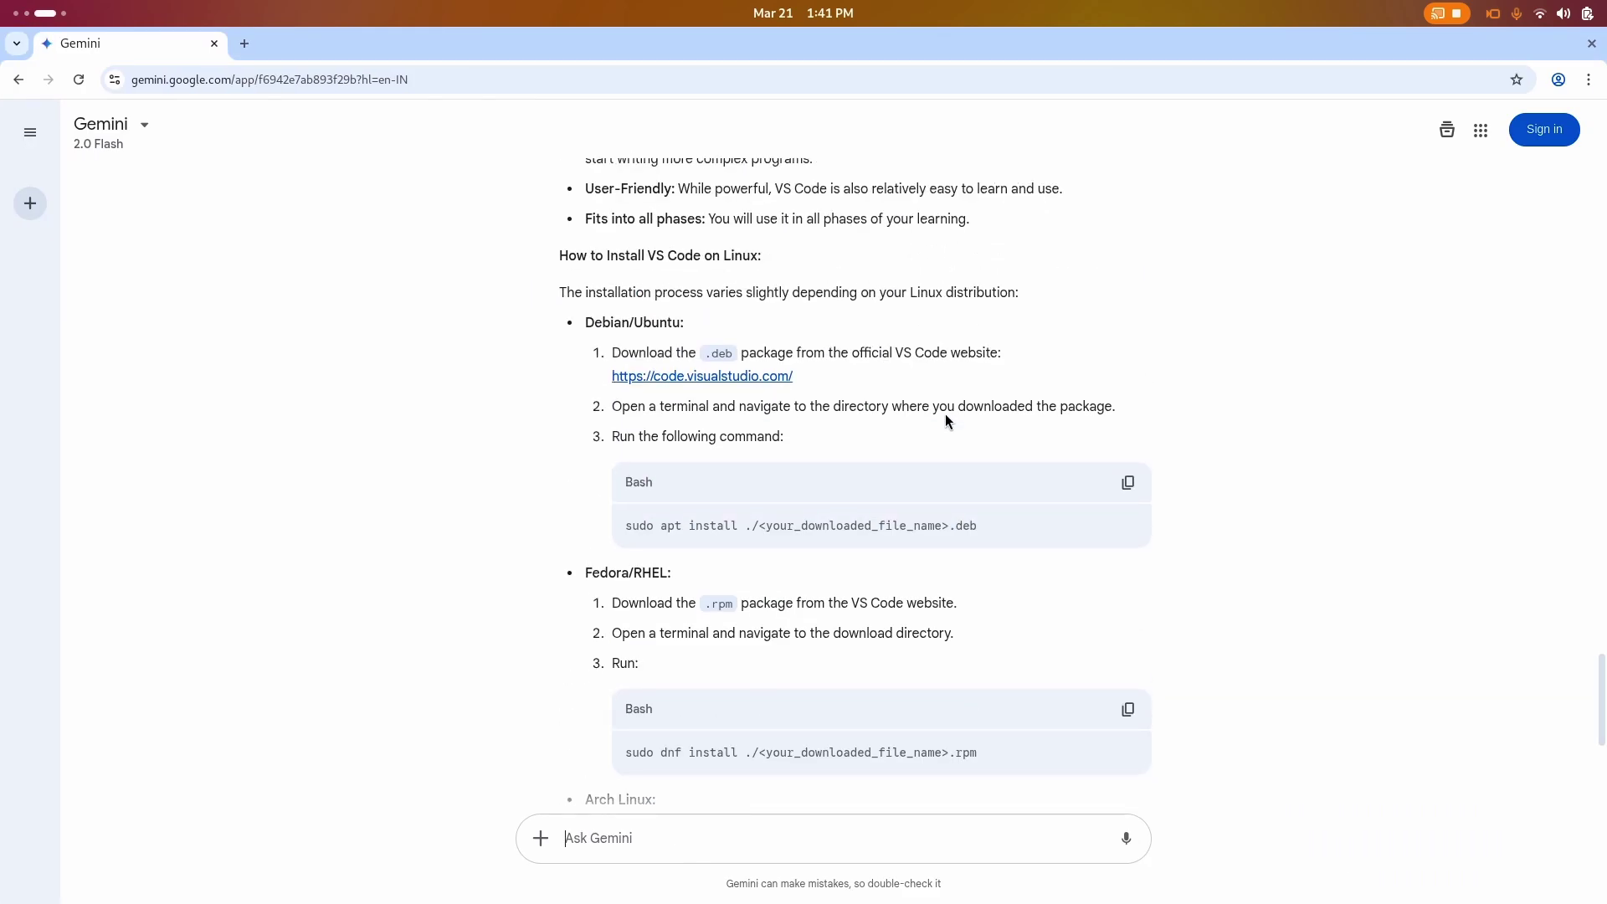
scroll(781, 429, down, 5)
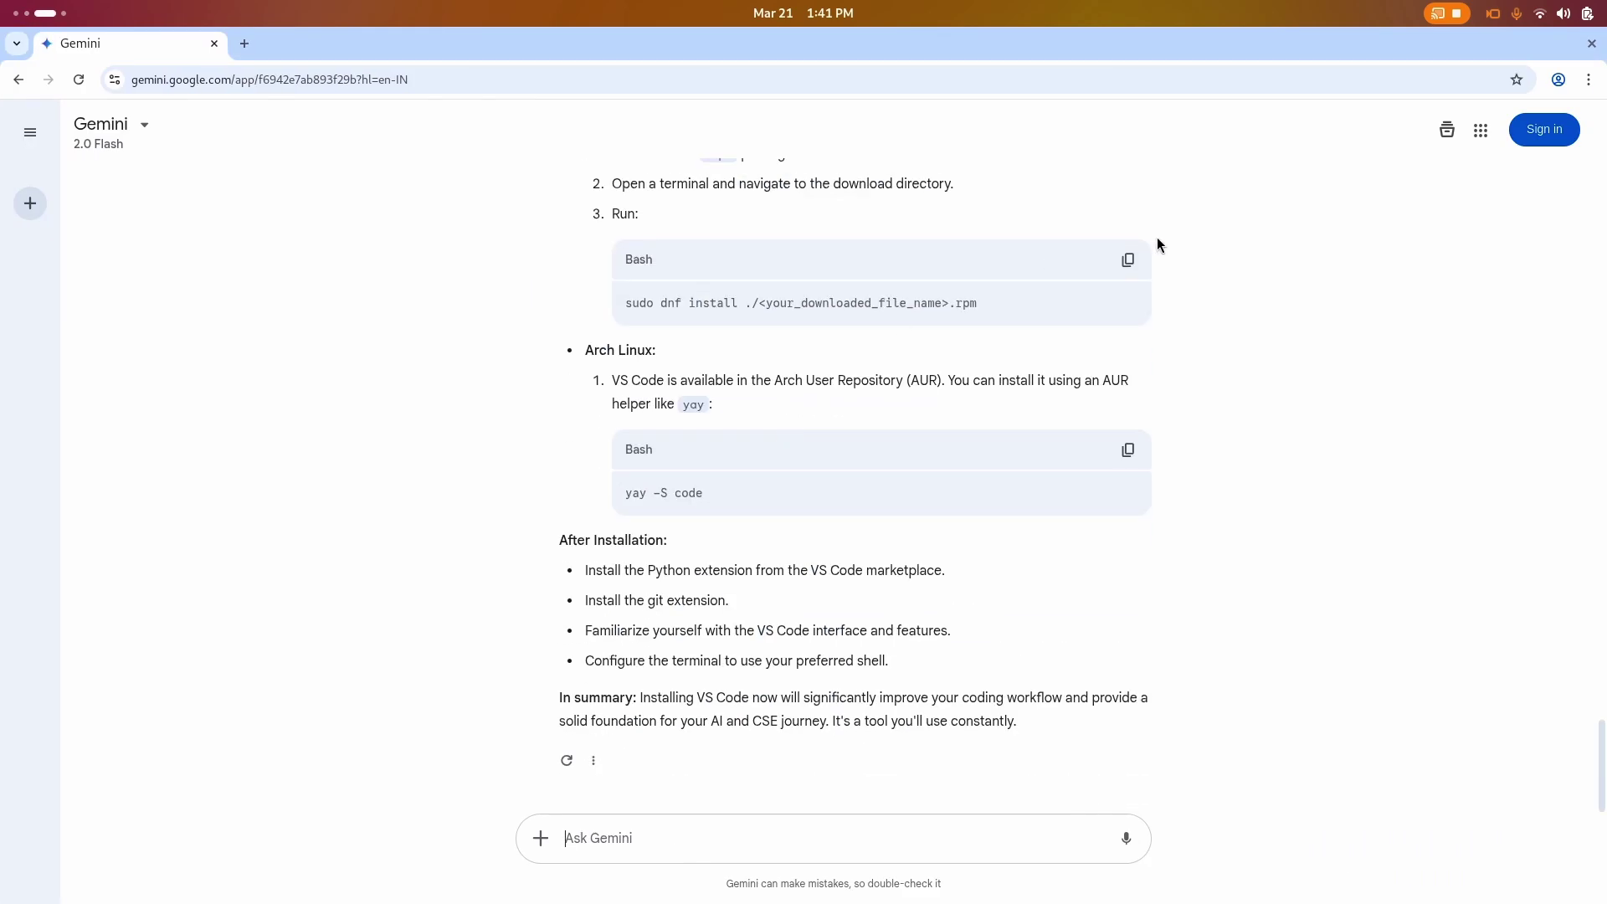
click(1594, 51)
Search Software for 'vscode' and open the Visual Studio Code page
key(super)
click(756, 871)
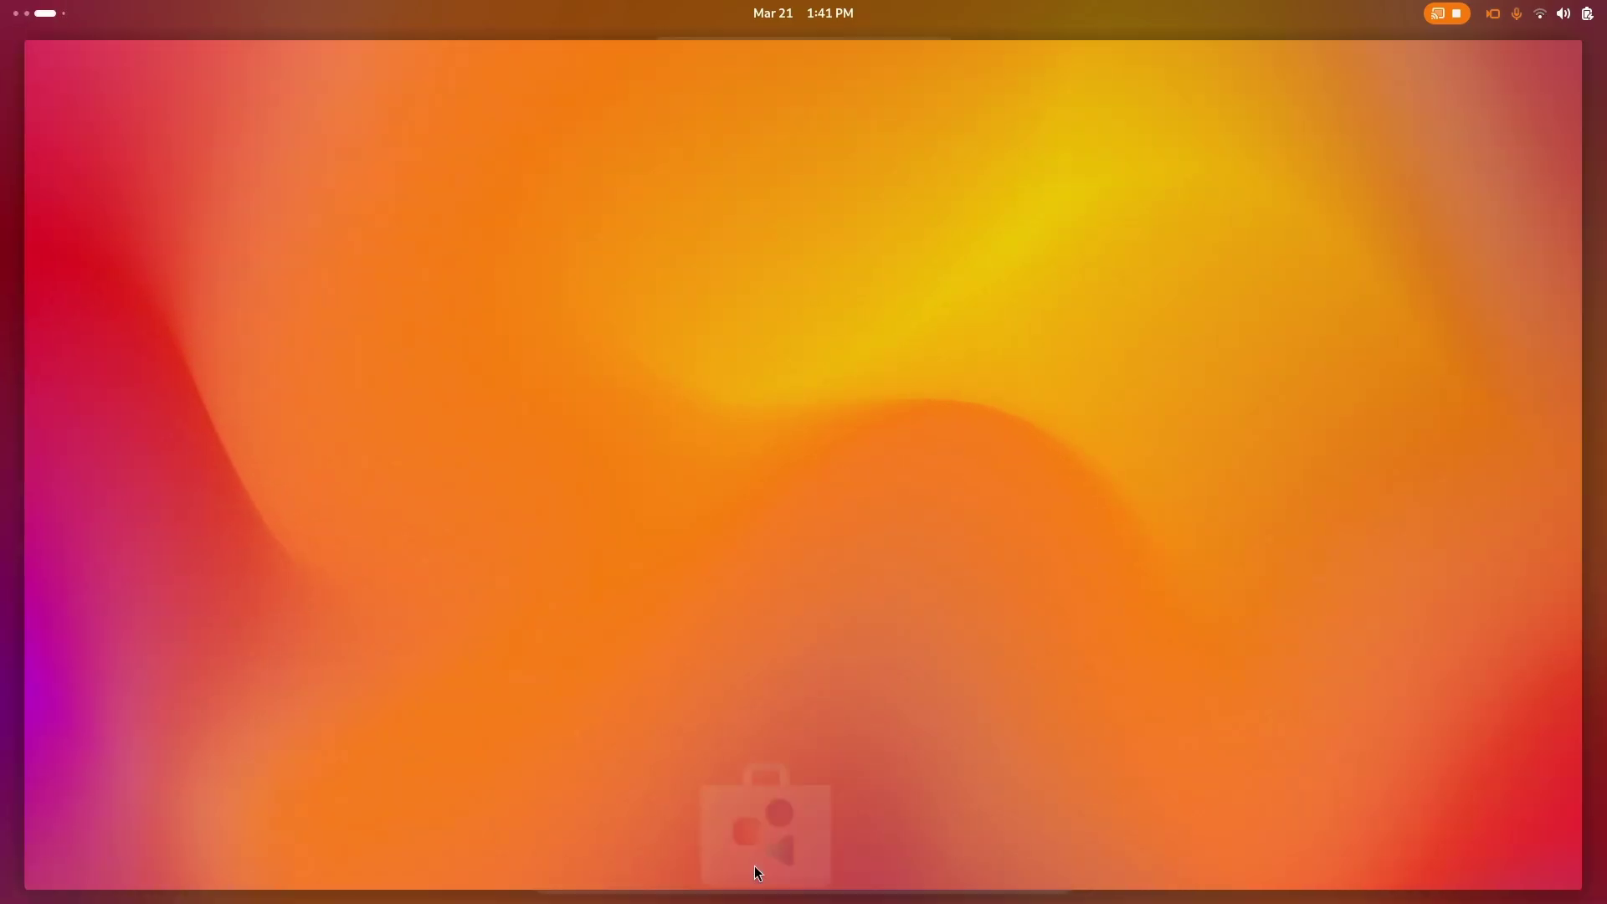
click(313, 154)
text(vscode)
click(634, 462)
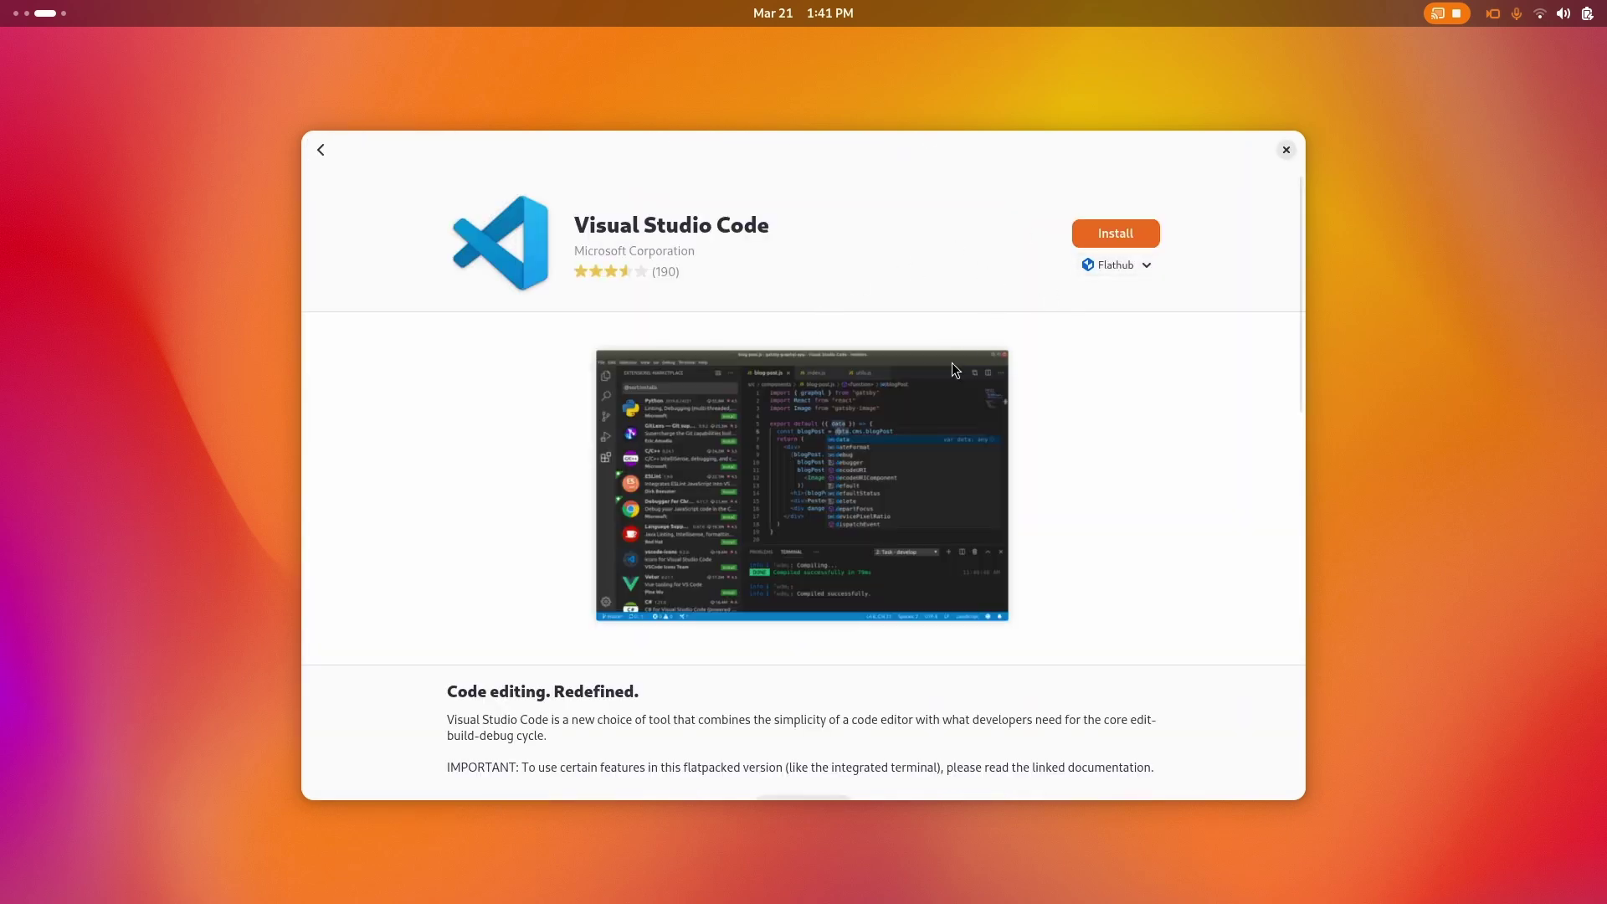
Review the Visual Studio Code page while its Flathub install prepares, then show the app grid
scroll(952, 361, down, 10)
scroll(952, 362, up, 5)
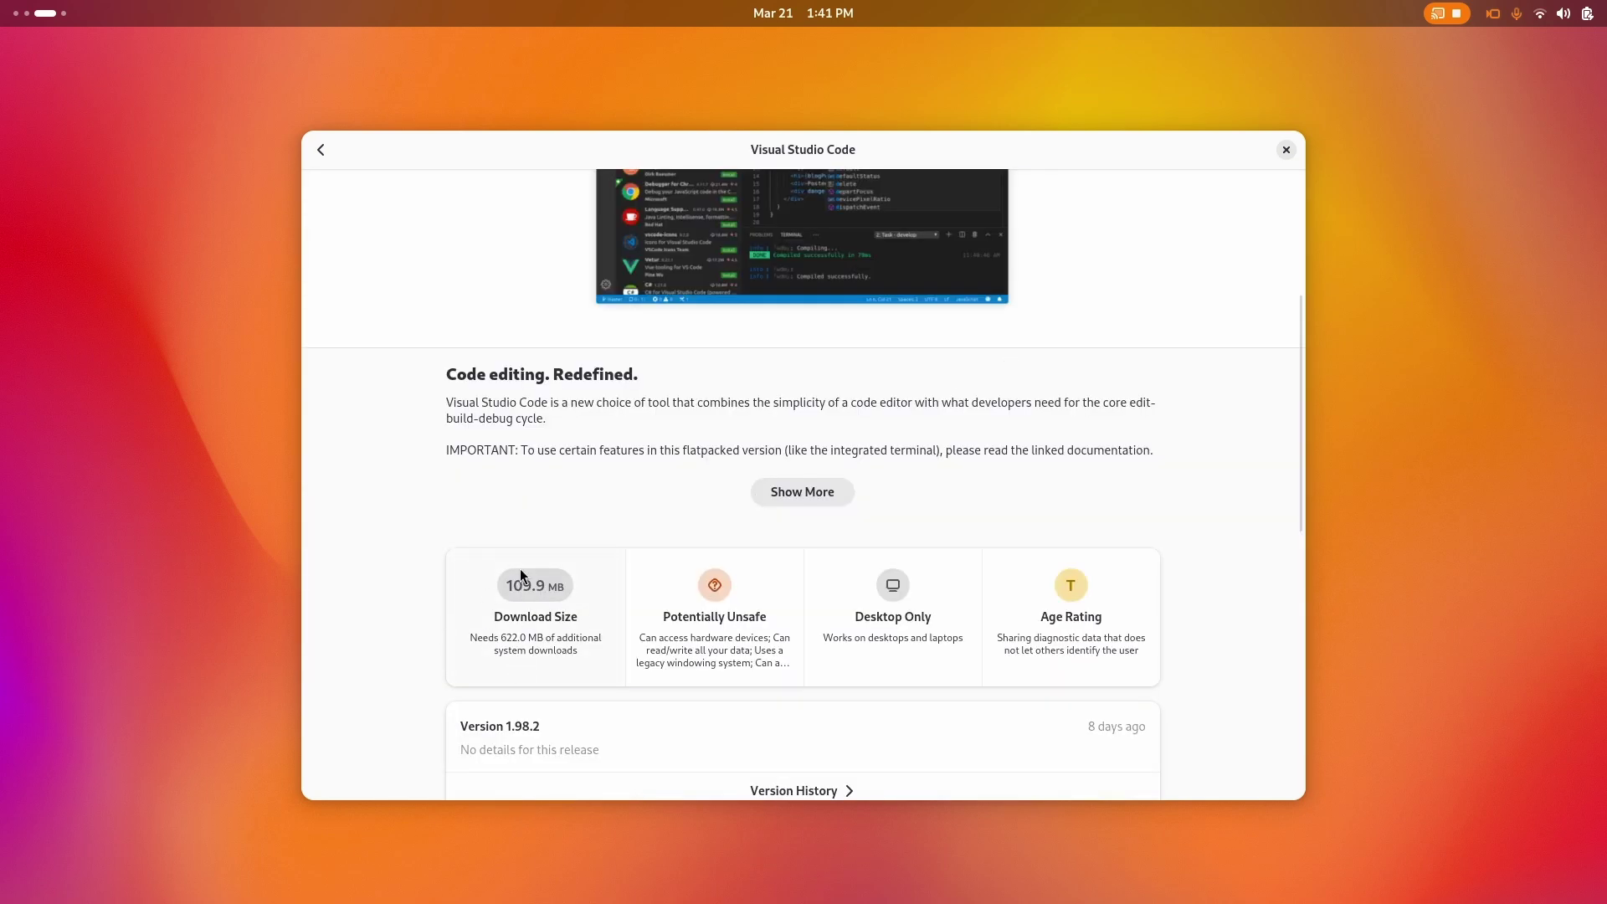
scroll(600, 699, up, 4)
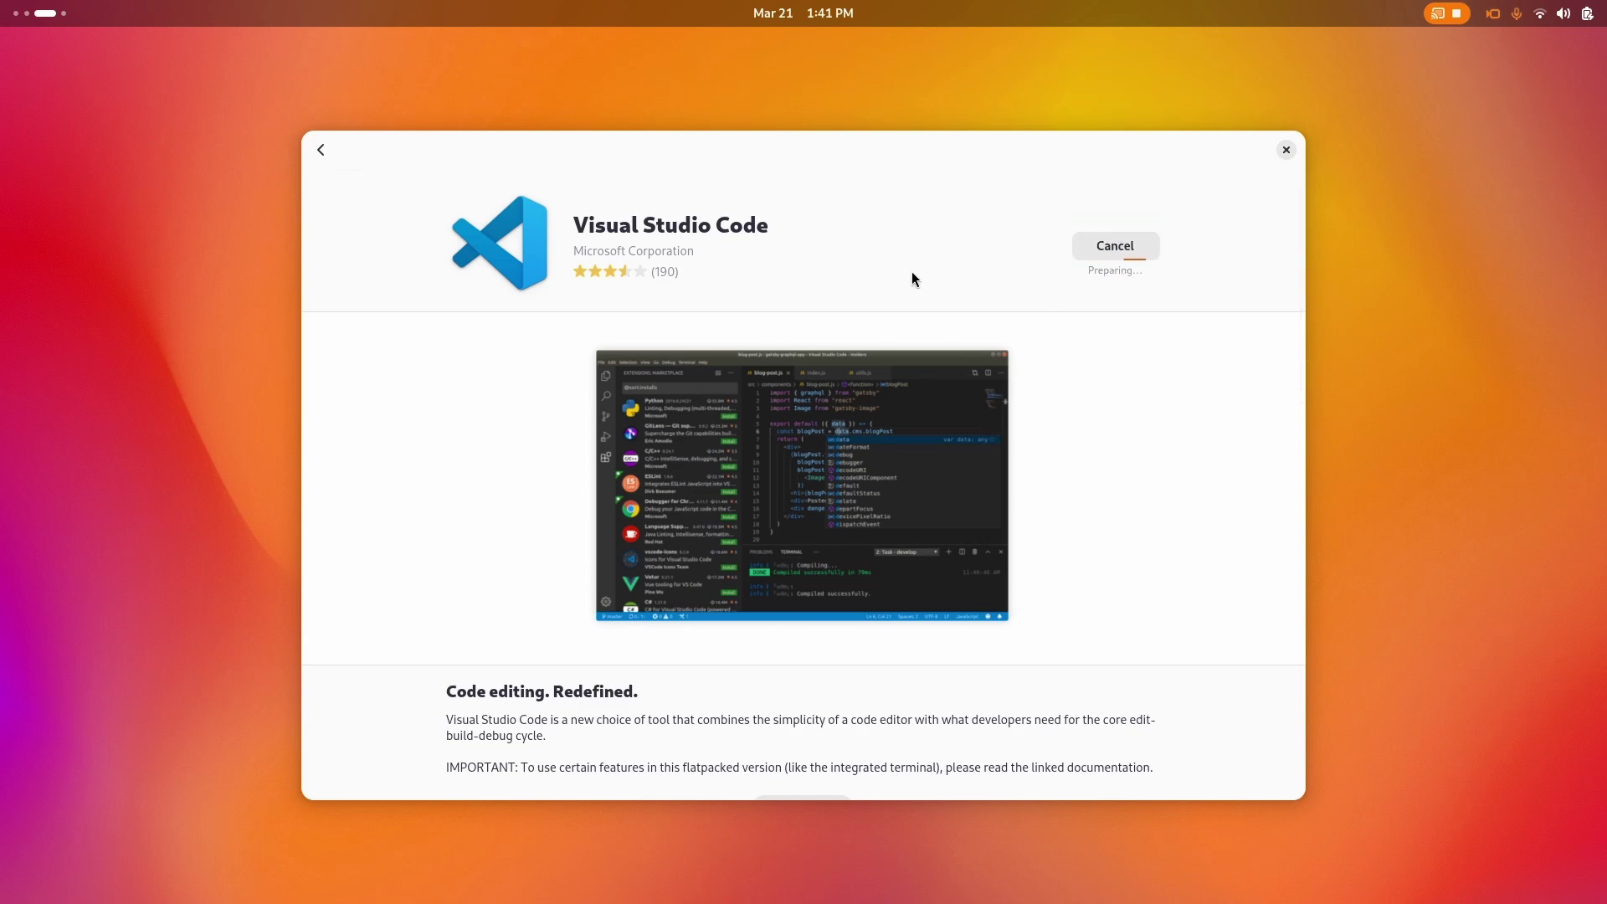
key(super)
key(super)
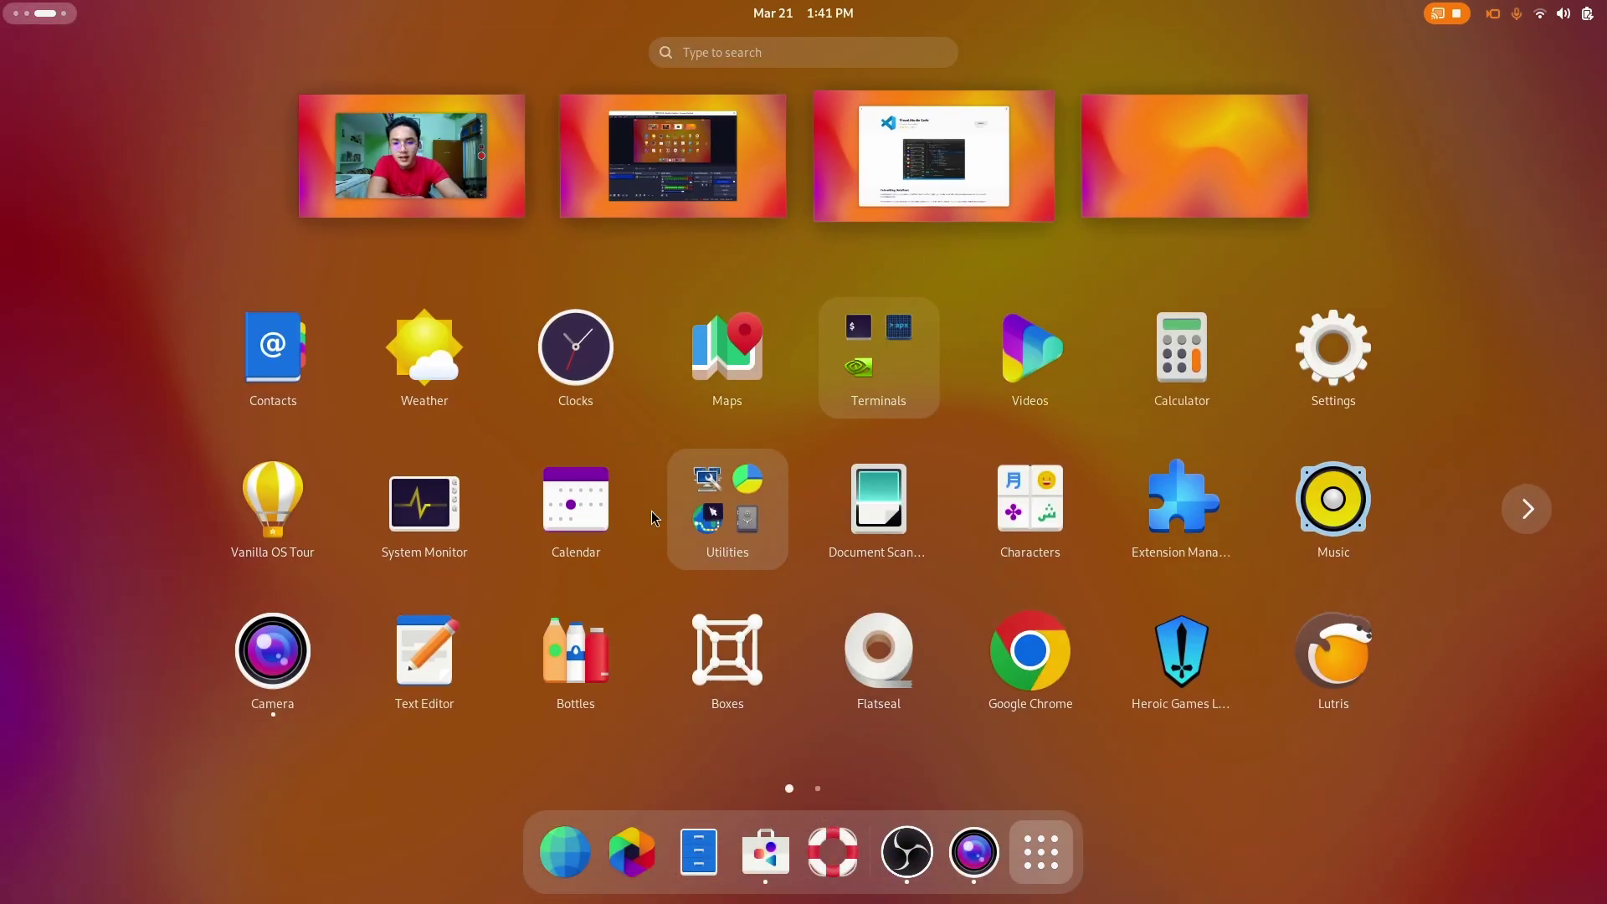
Return to the Camera window's workspace while the VS Code install keeps running
scroll(912, 594, down, 1)
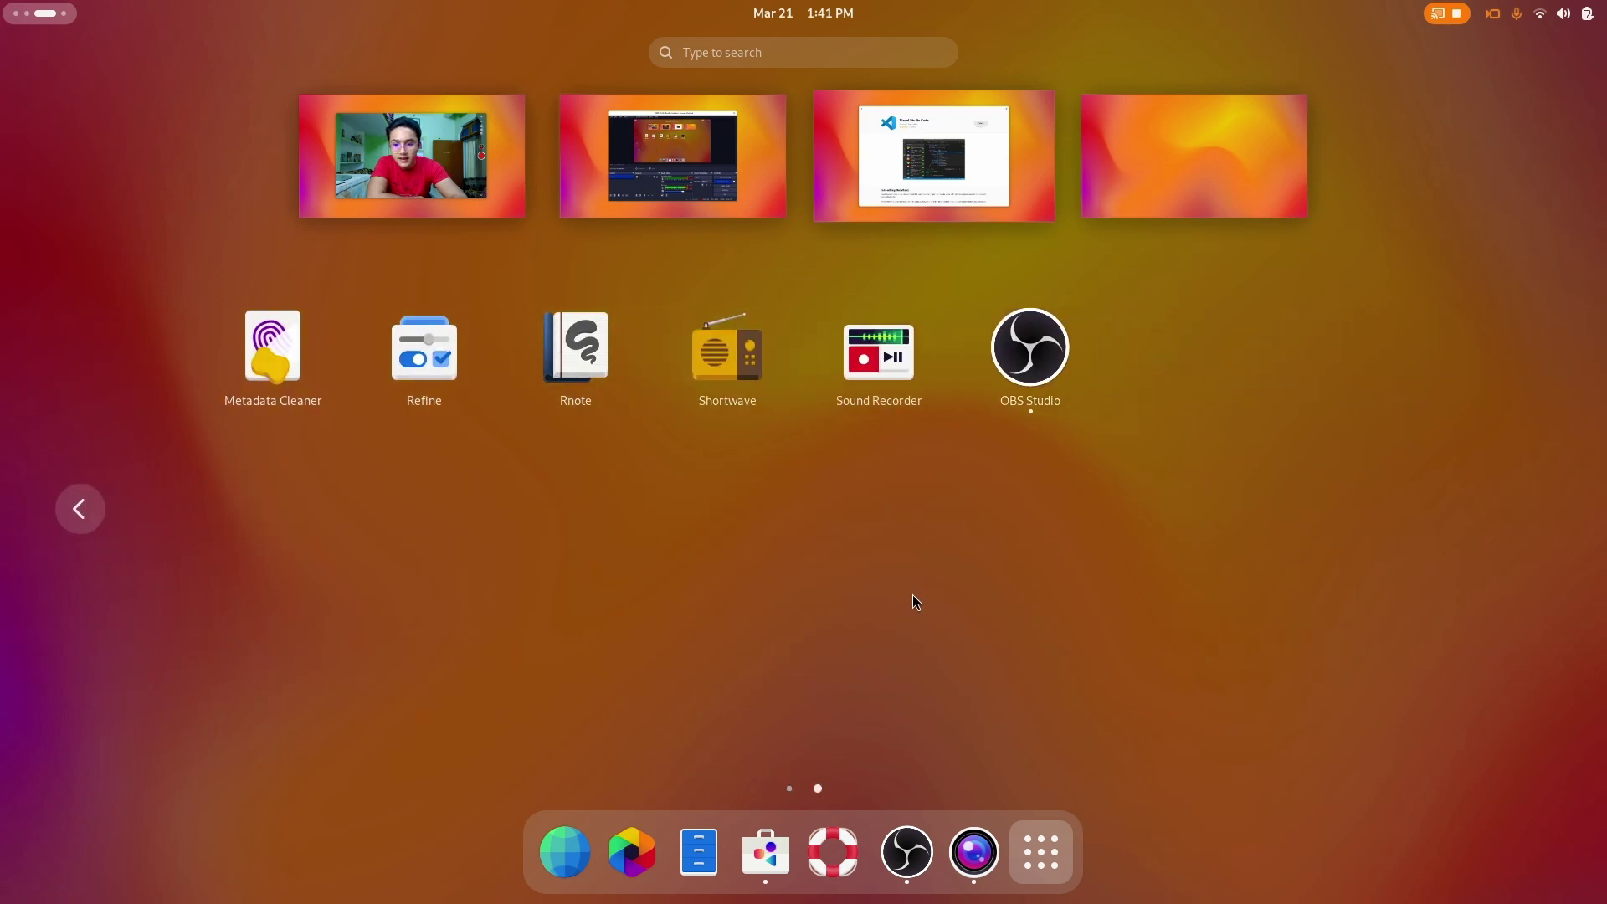
scroll(912, 594, up, 1)
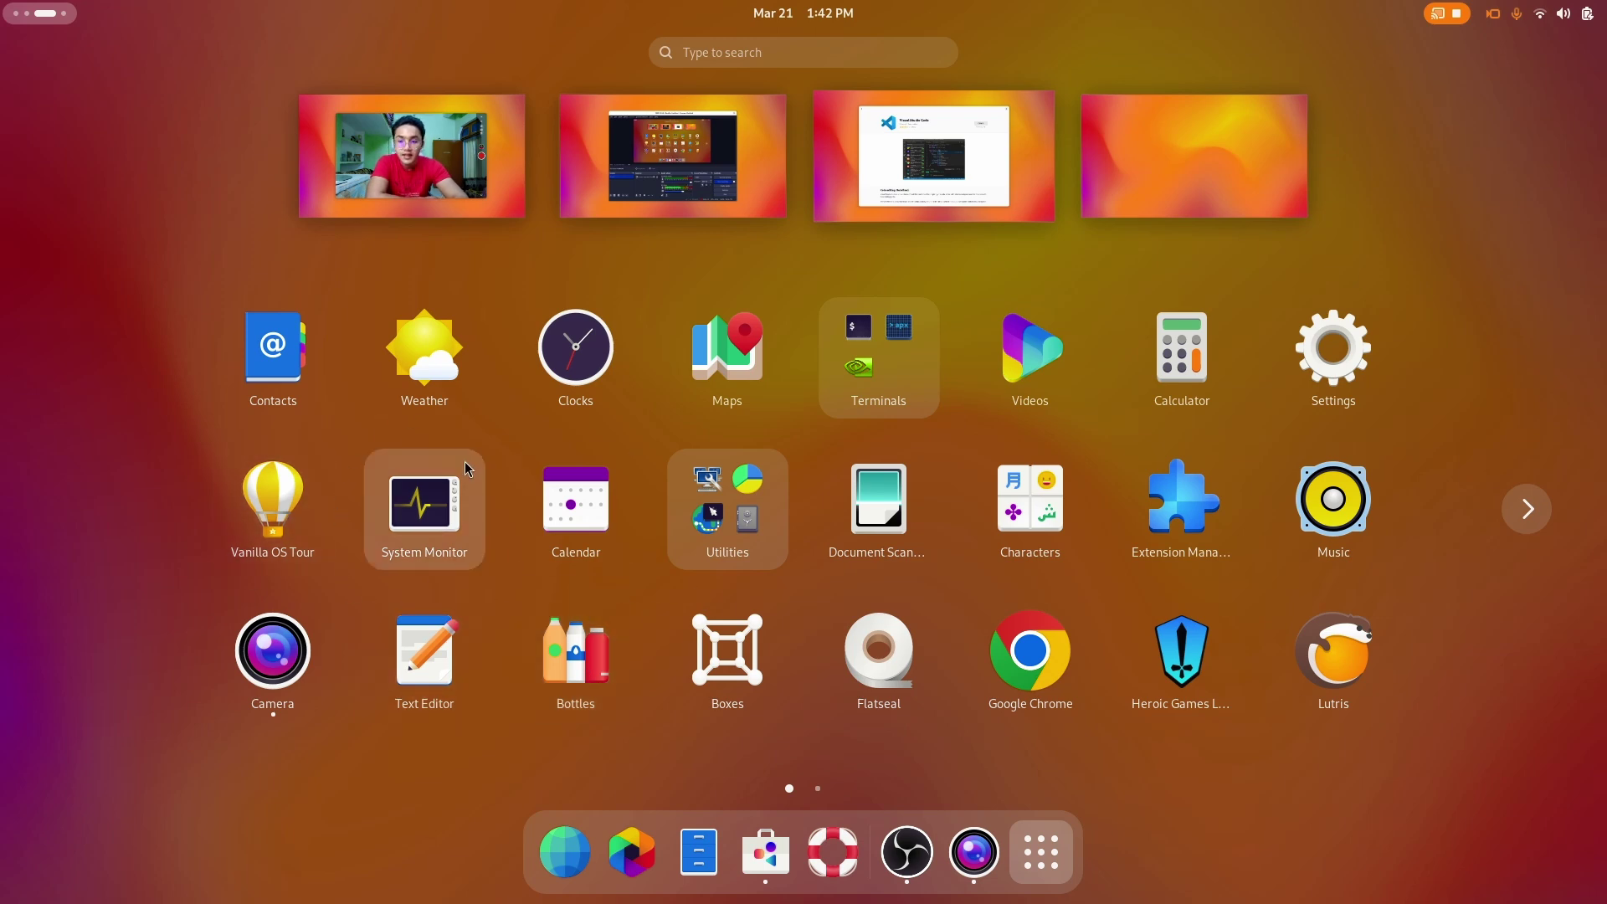
click(447, 138)
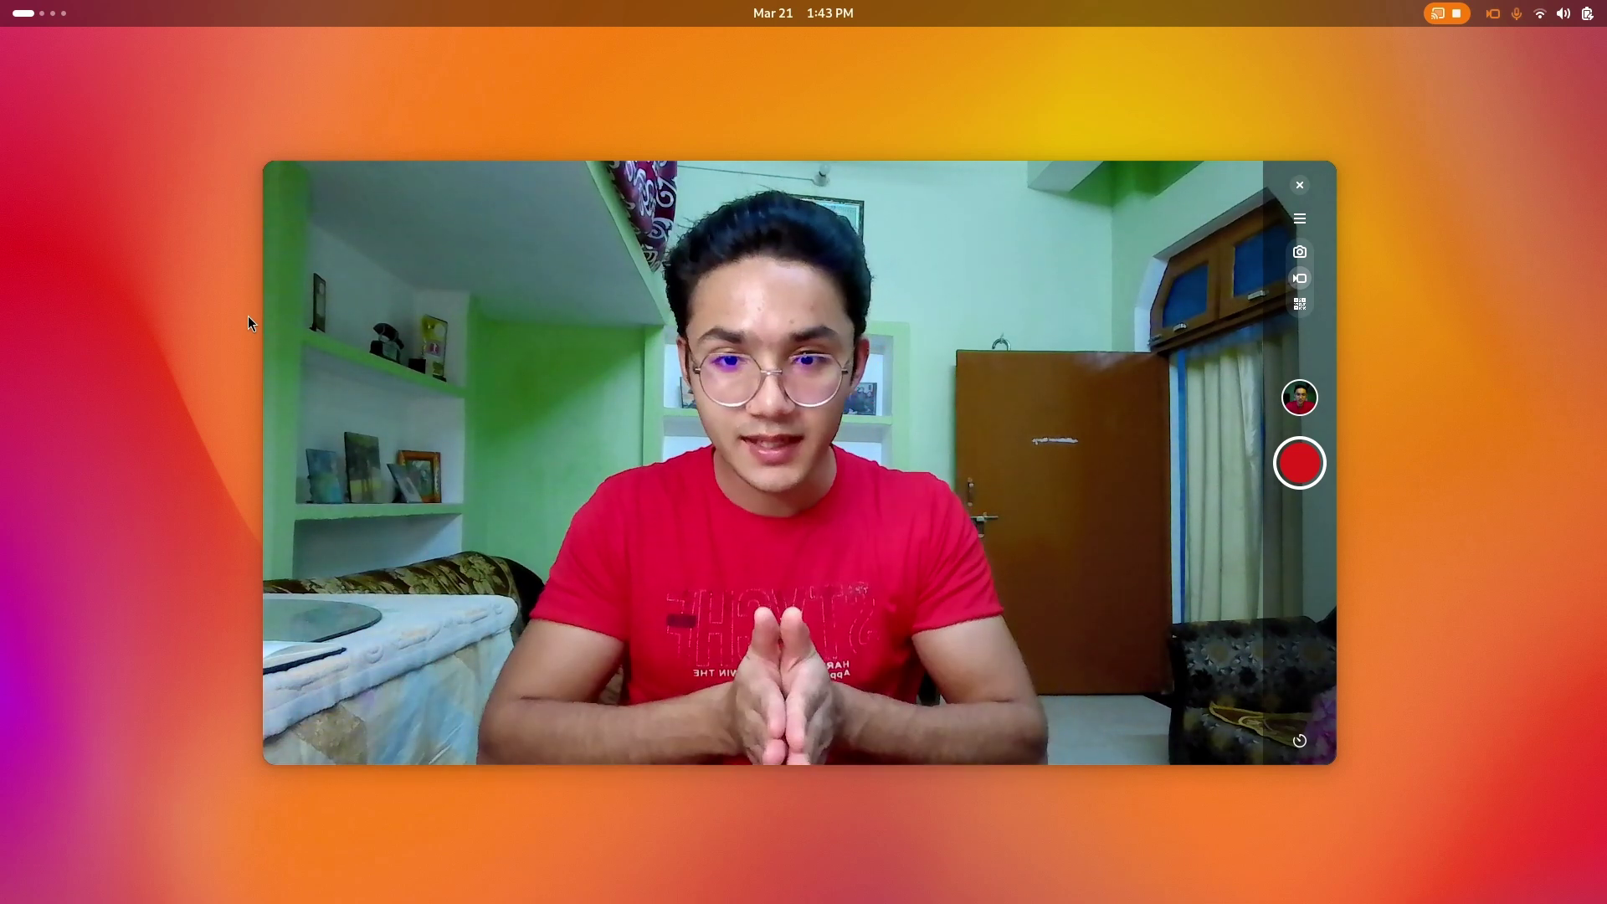
Launch Calendar on an empty new workspace and resize it into an enlarged window
key(super+Page_Down)
key(super+Page_Down)
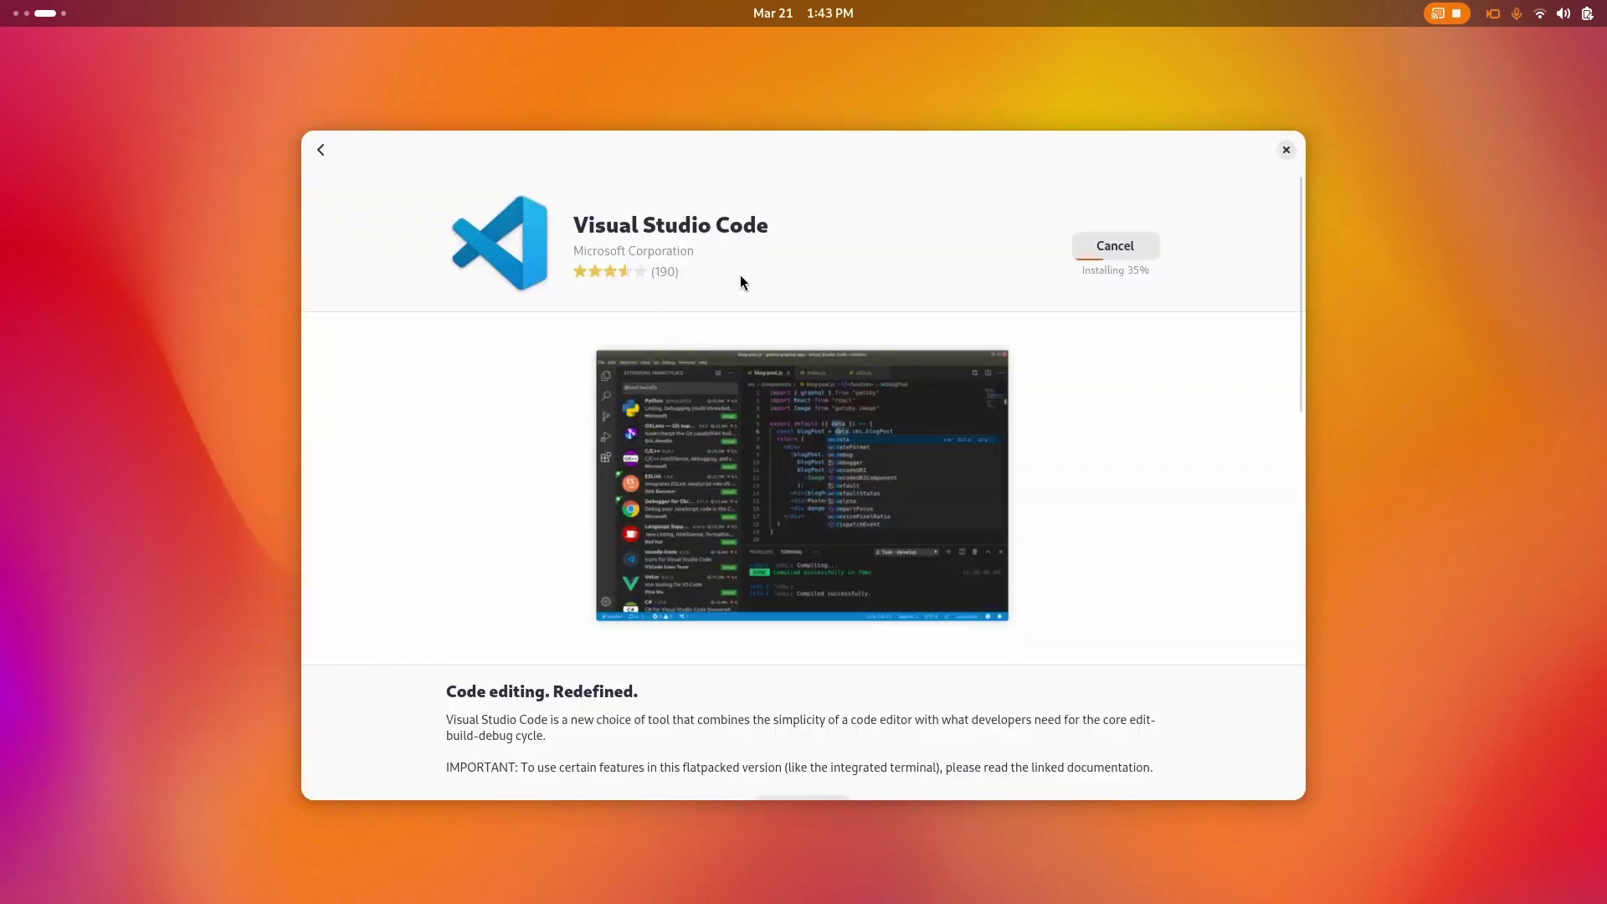
key(super+Page_Down)
key(super)
key(super+3)
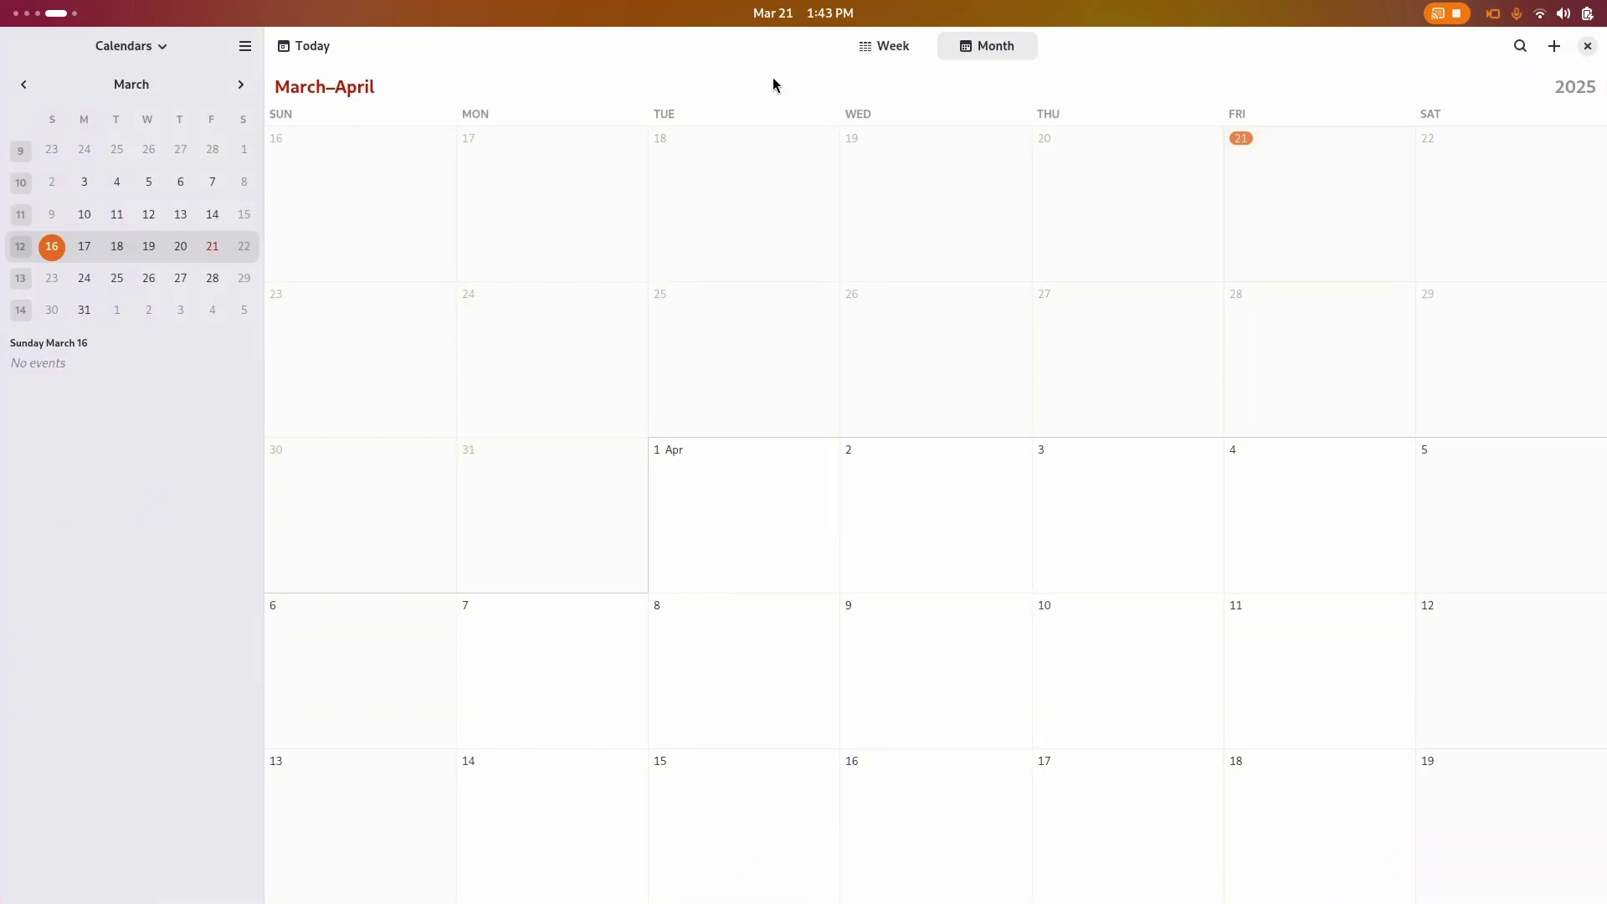
drag(787, 46, 618, 90)
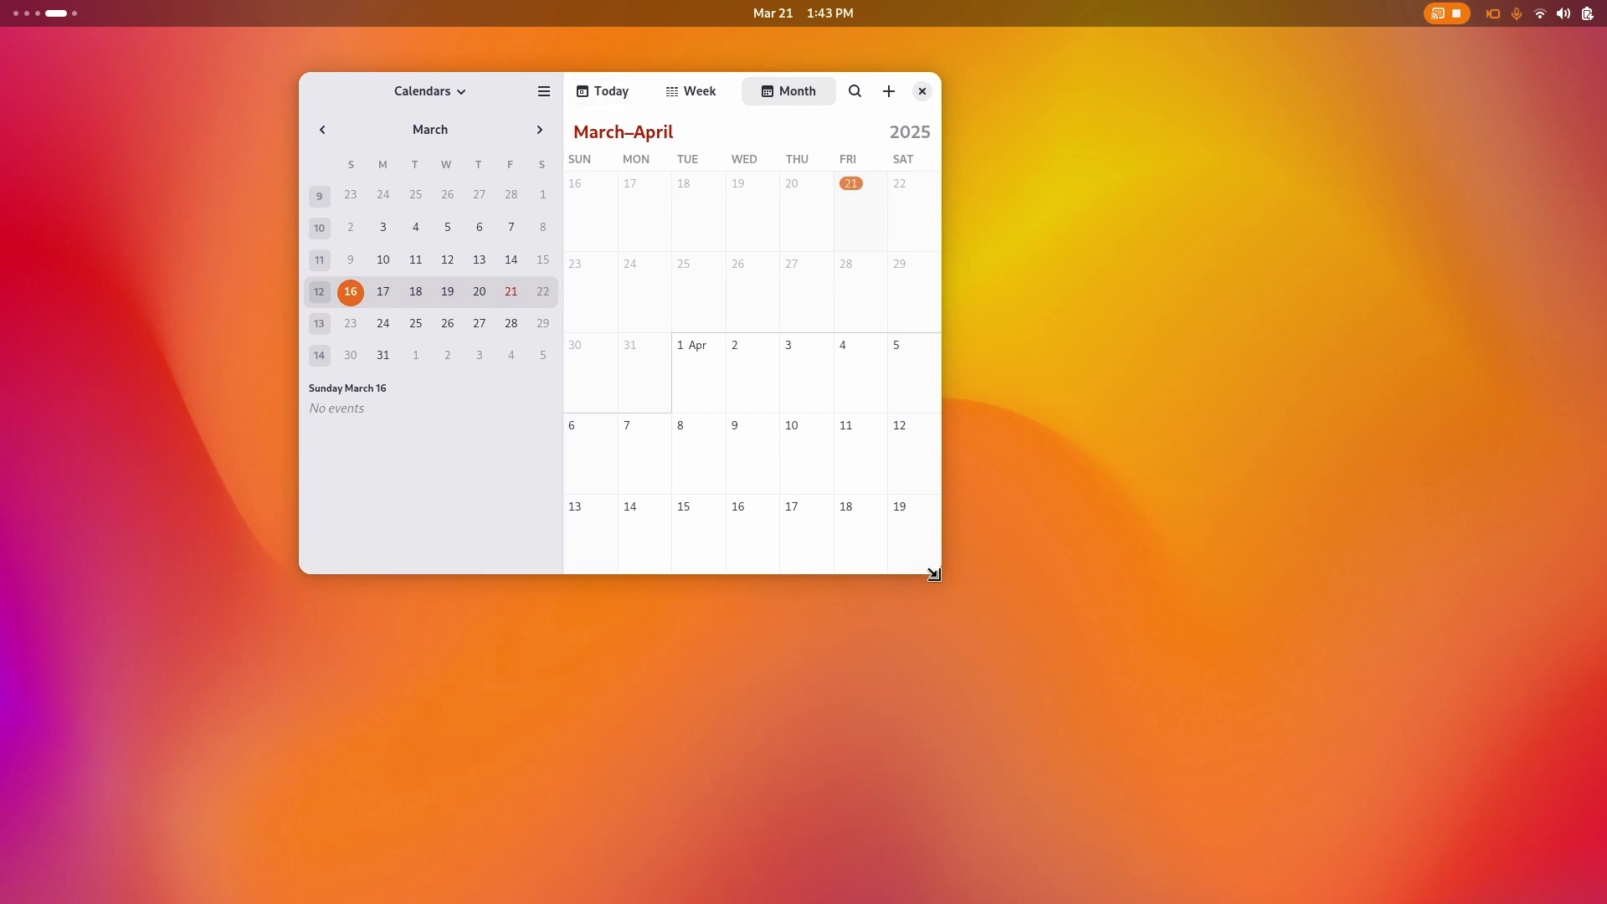
drag(934, 575, 1280, 757)
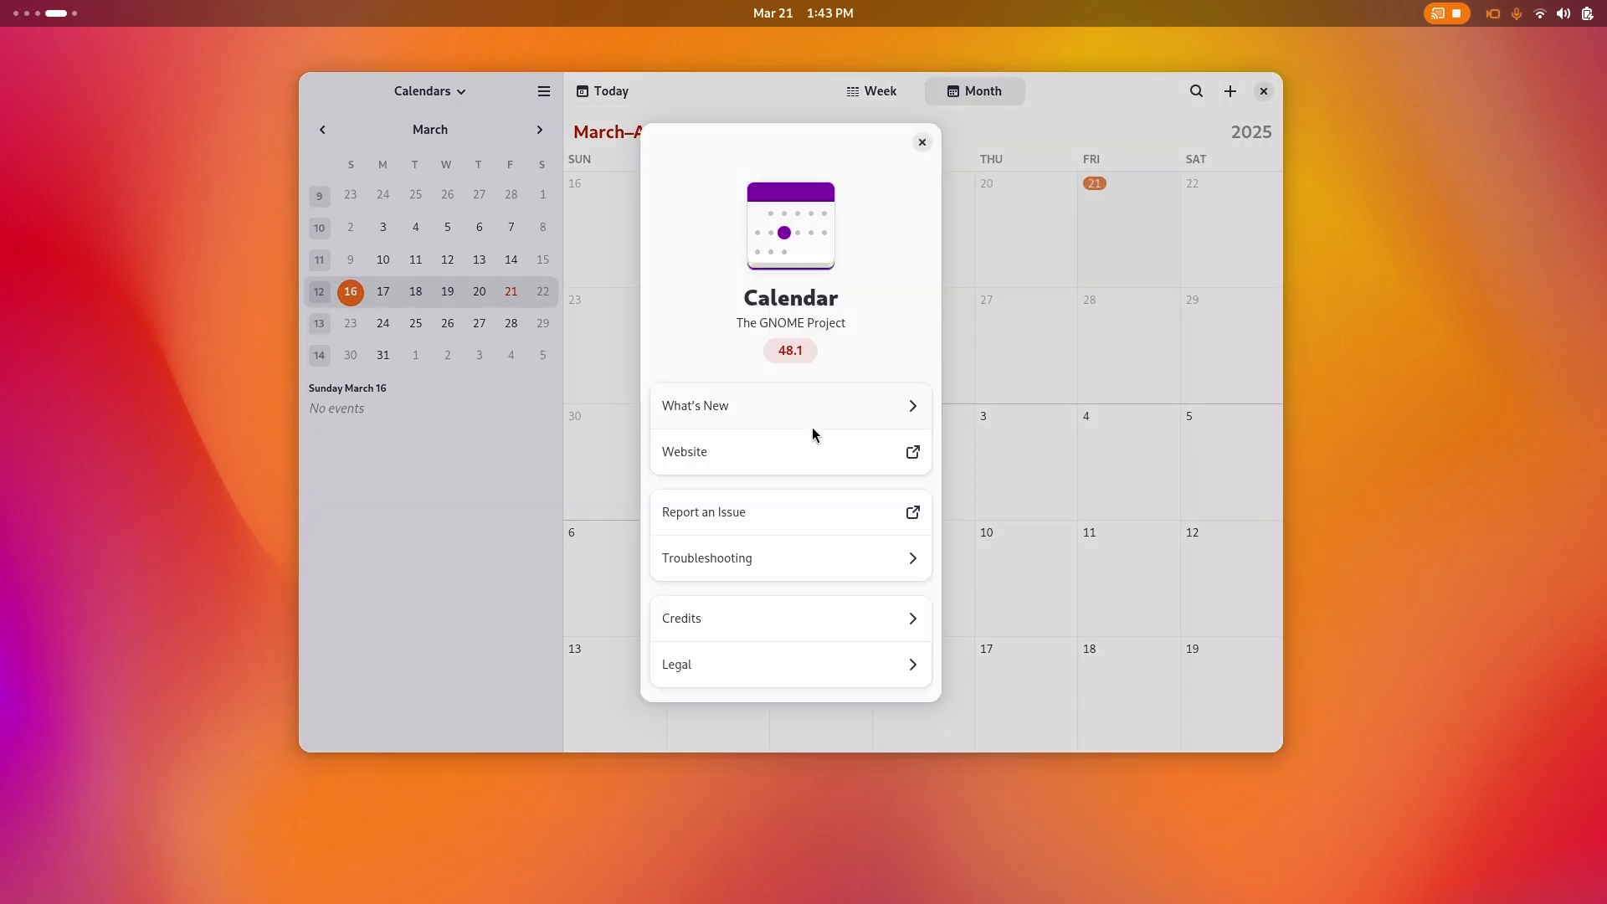
Close the About Calendar box and quick settings, then move to another empty workspace
click(923, 144)
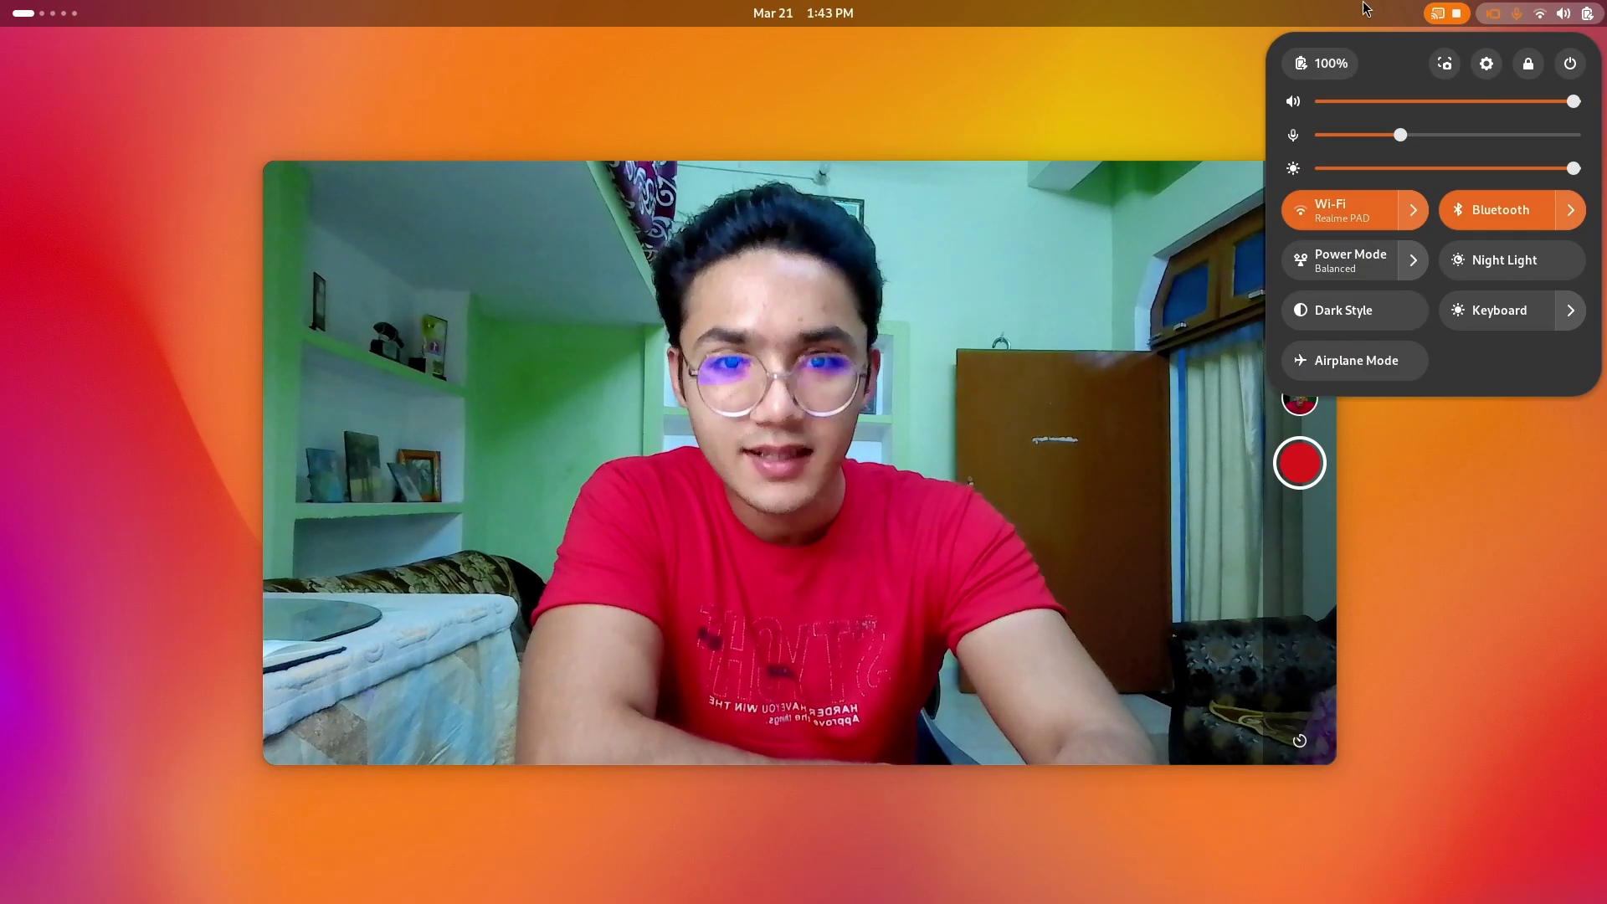
click(1044, 8)
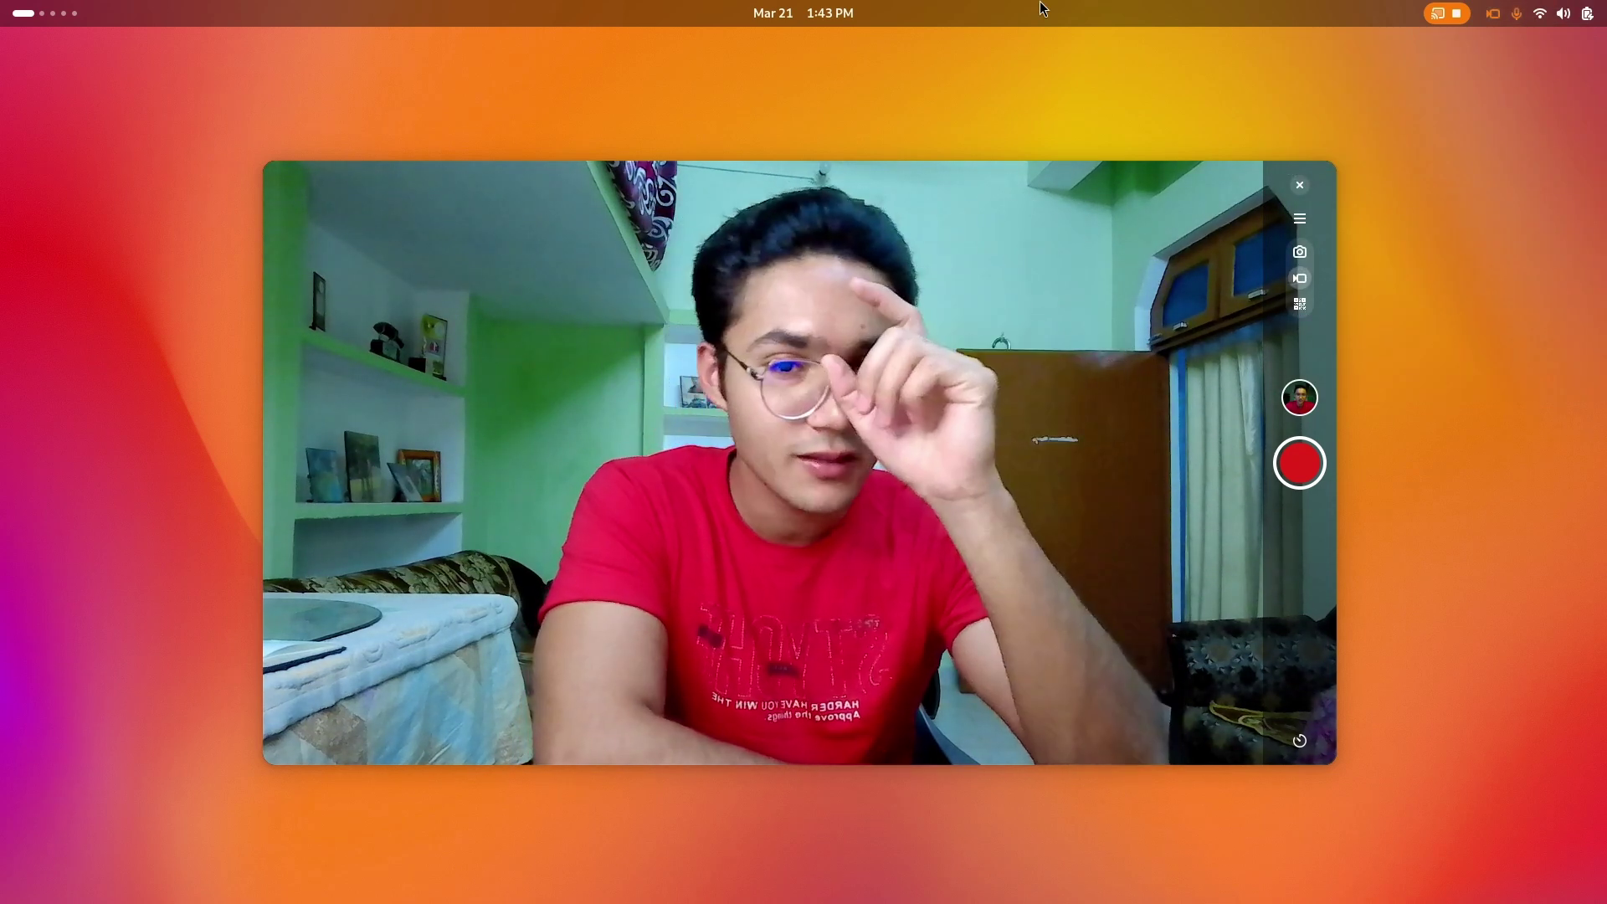
key(super+Page_Down)
key(super+Page_Down)
key(super+Page_Down)
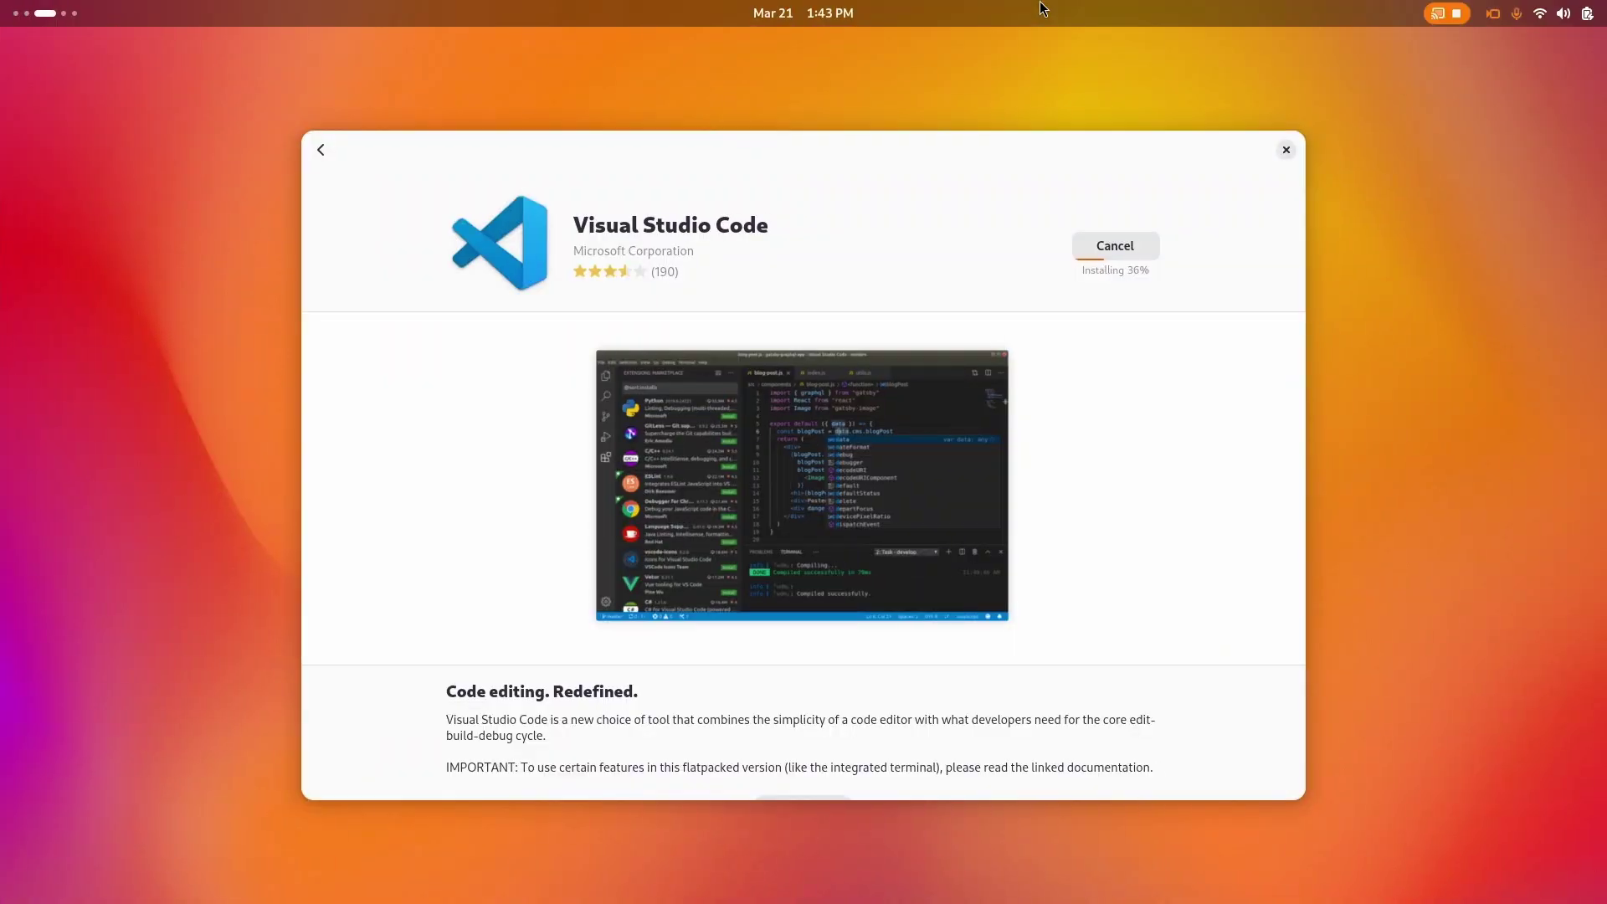
key(super+Page_Down)
Open Downloads > papirus-icon-theme-master > README.md and select its add-apt-repository command
key(super+e)
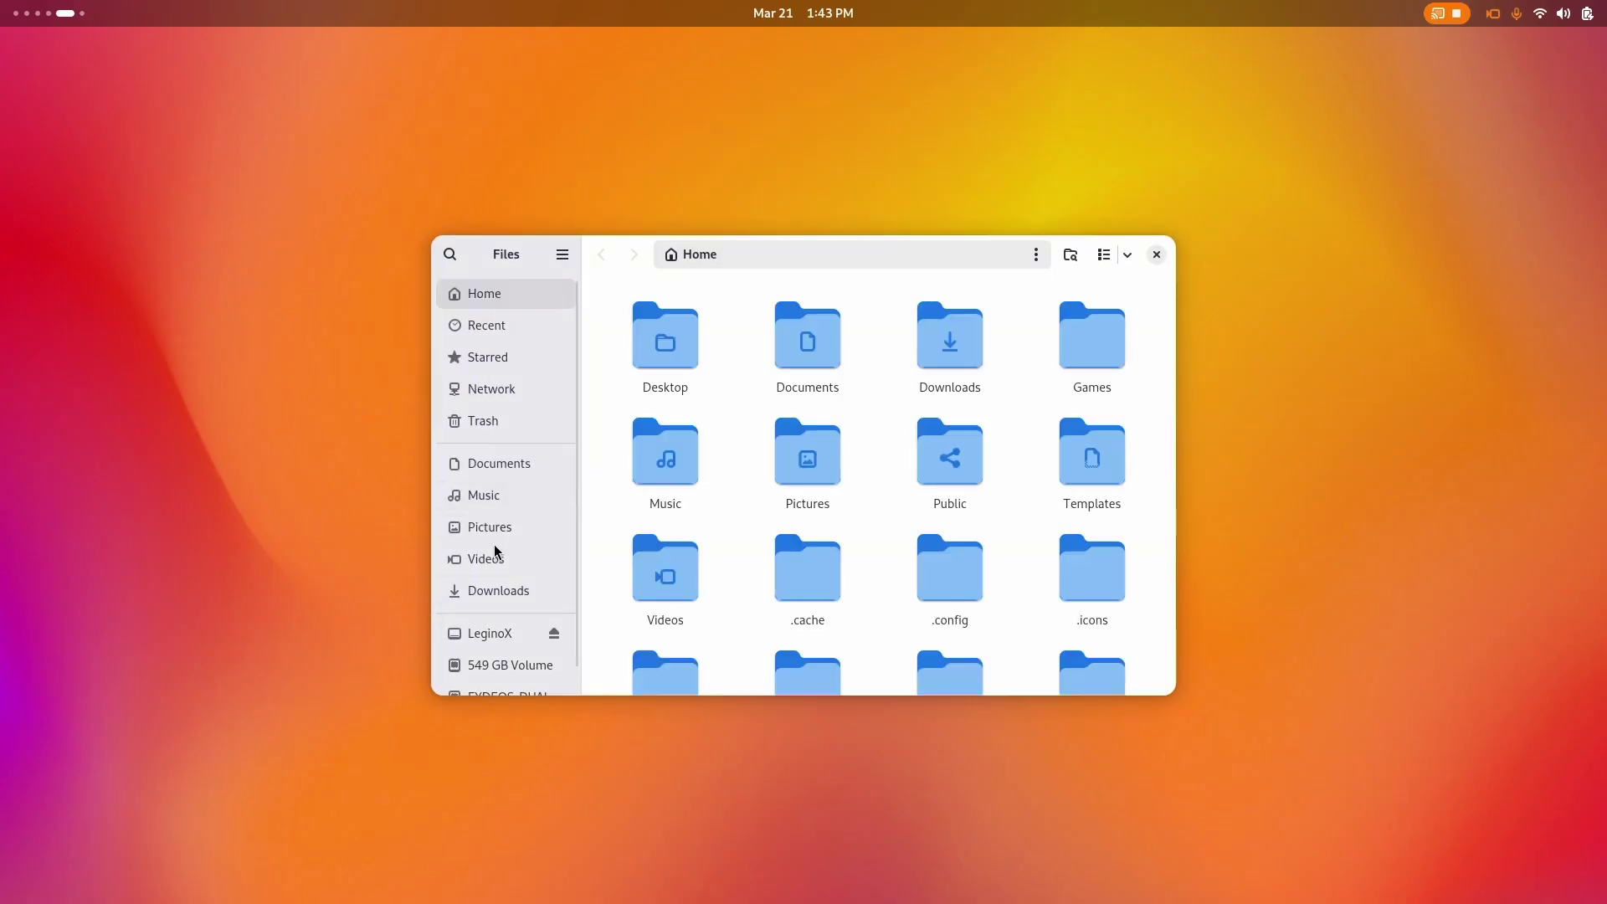
click(481, 593)
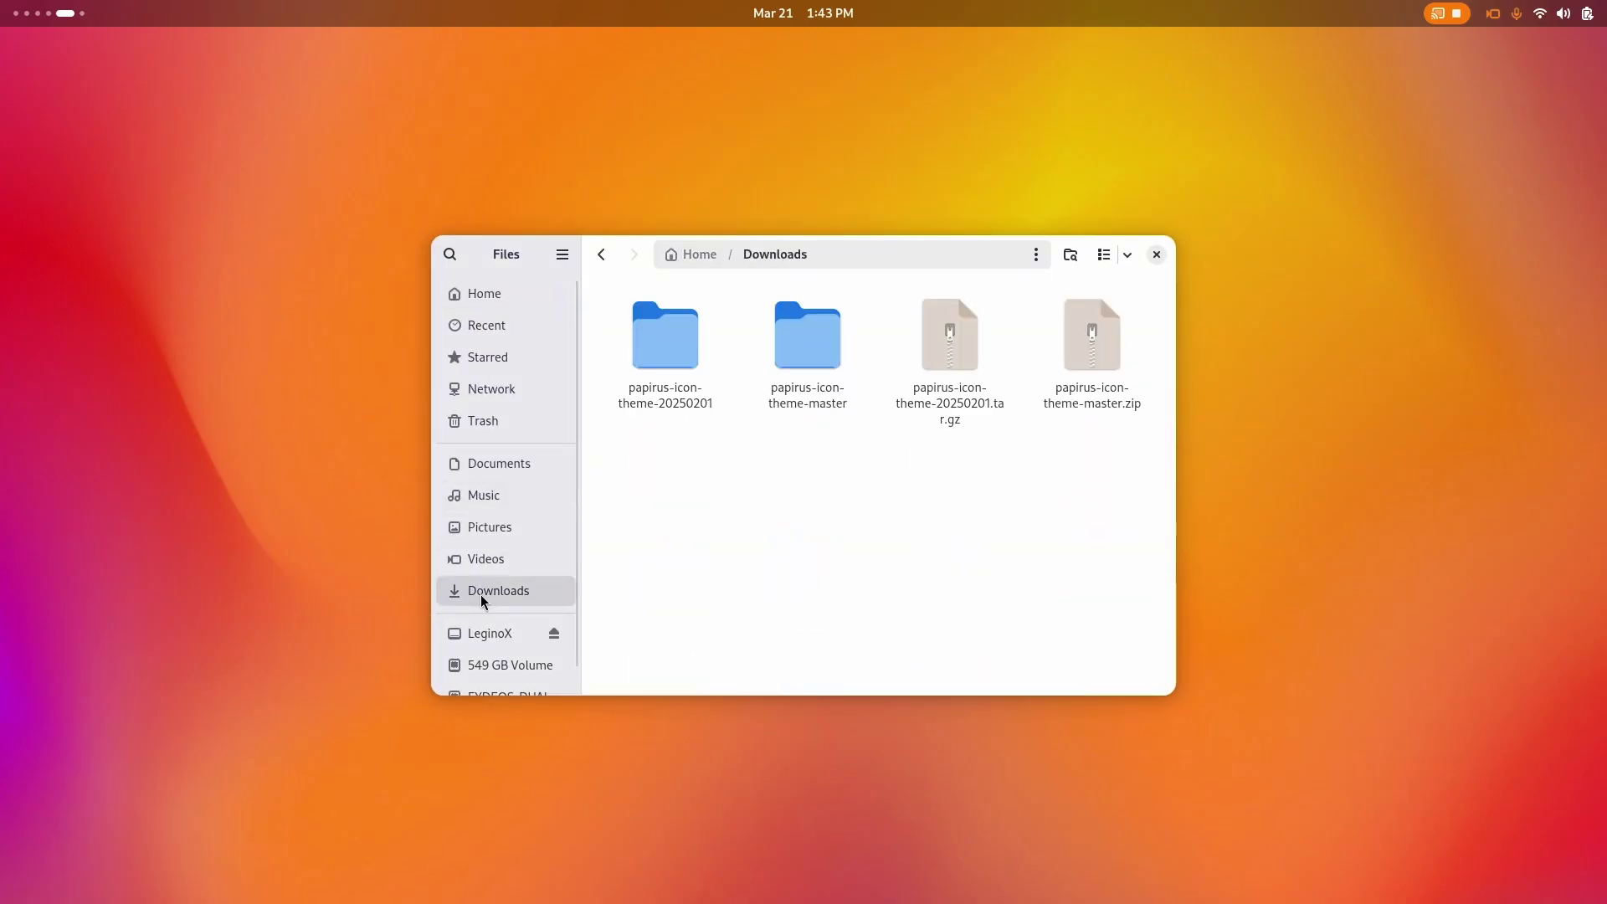
double_click(842, 363)
click(796, 566)
double_click(795, 563)
click(685, 310)
click(837, 303)
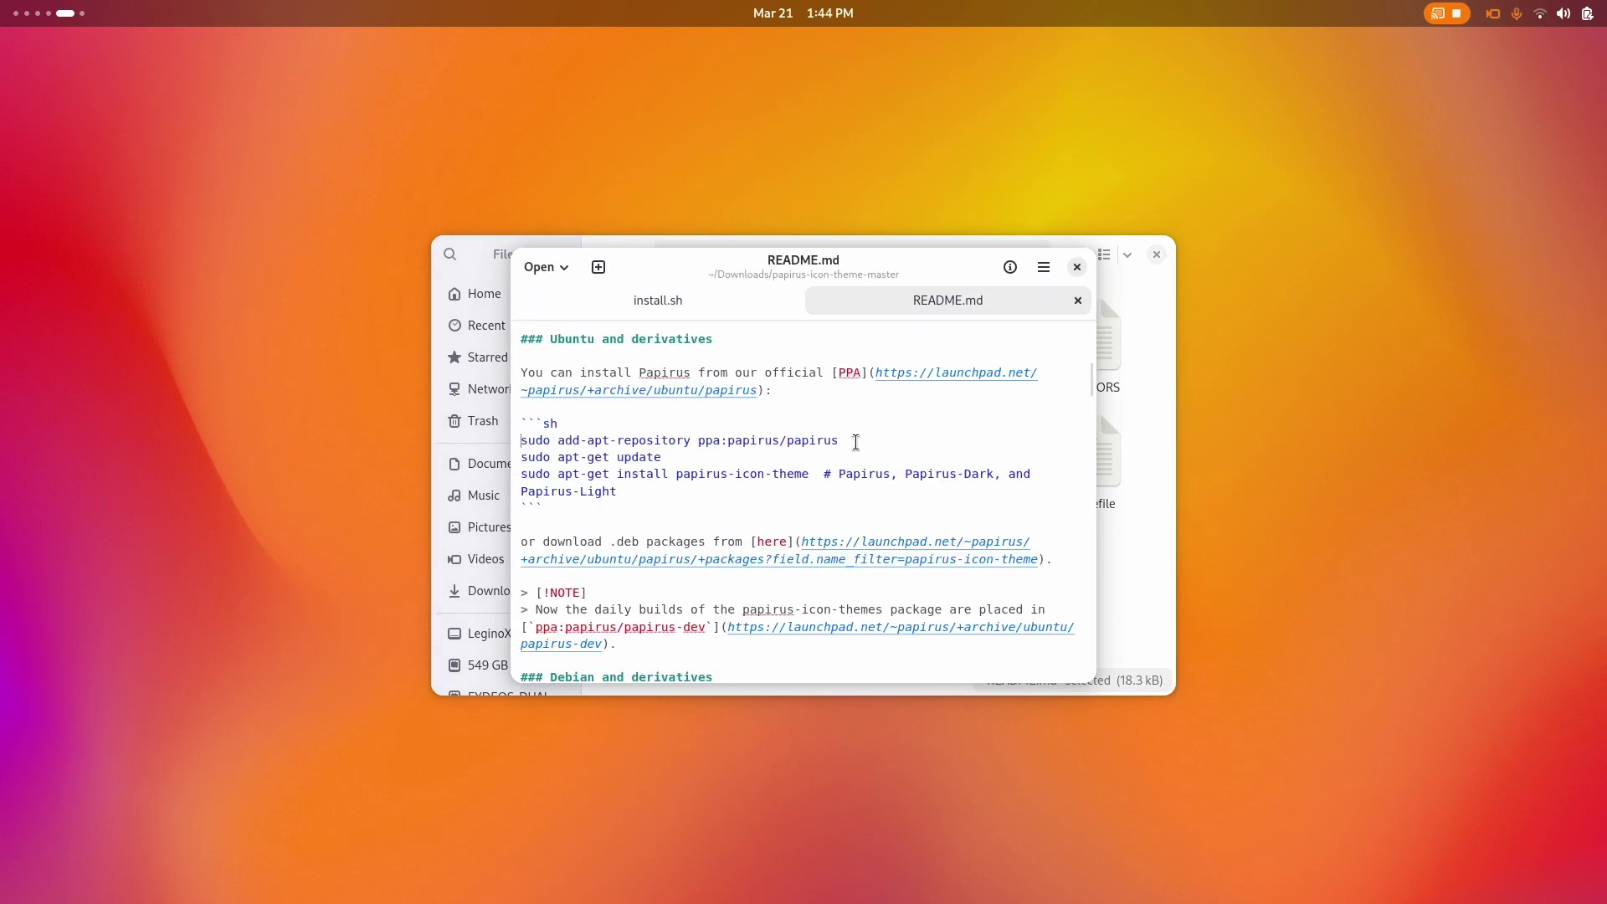
drag(768, 447, 523, 446)
key(super+c)
Paste the add-apt-repository command into a new Black Box terminal, run it, then close the terminal
key(super)
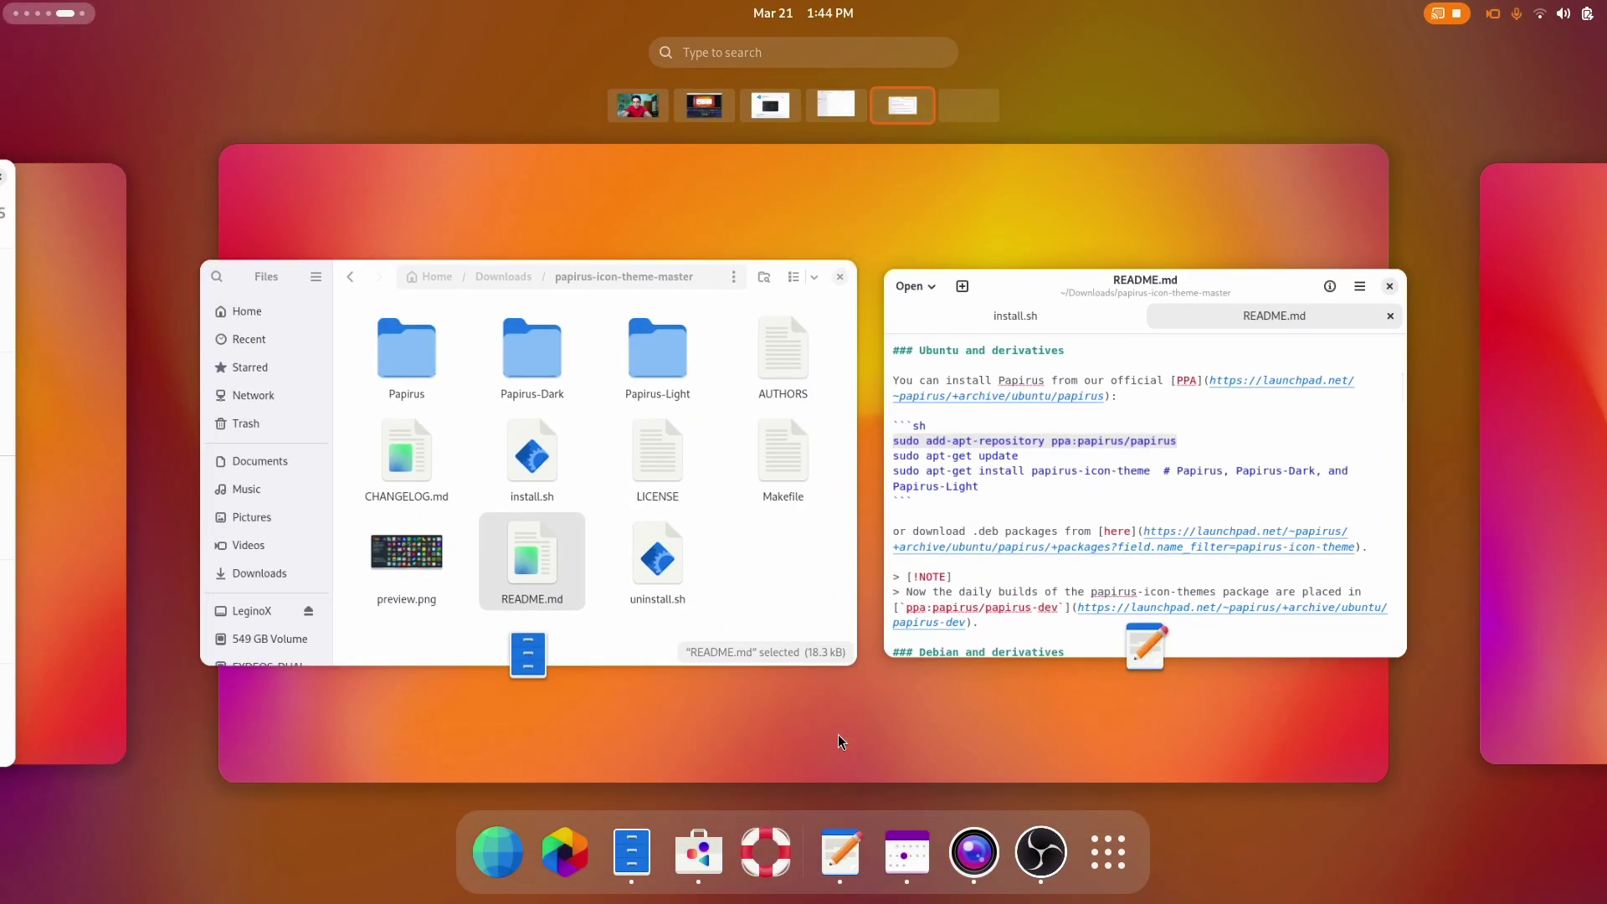
key(super)
click(901, 375)
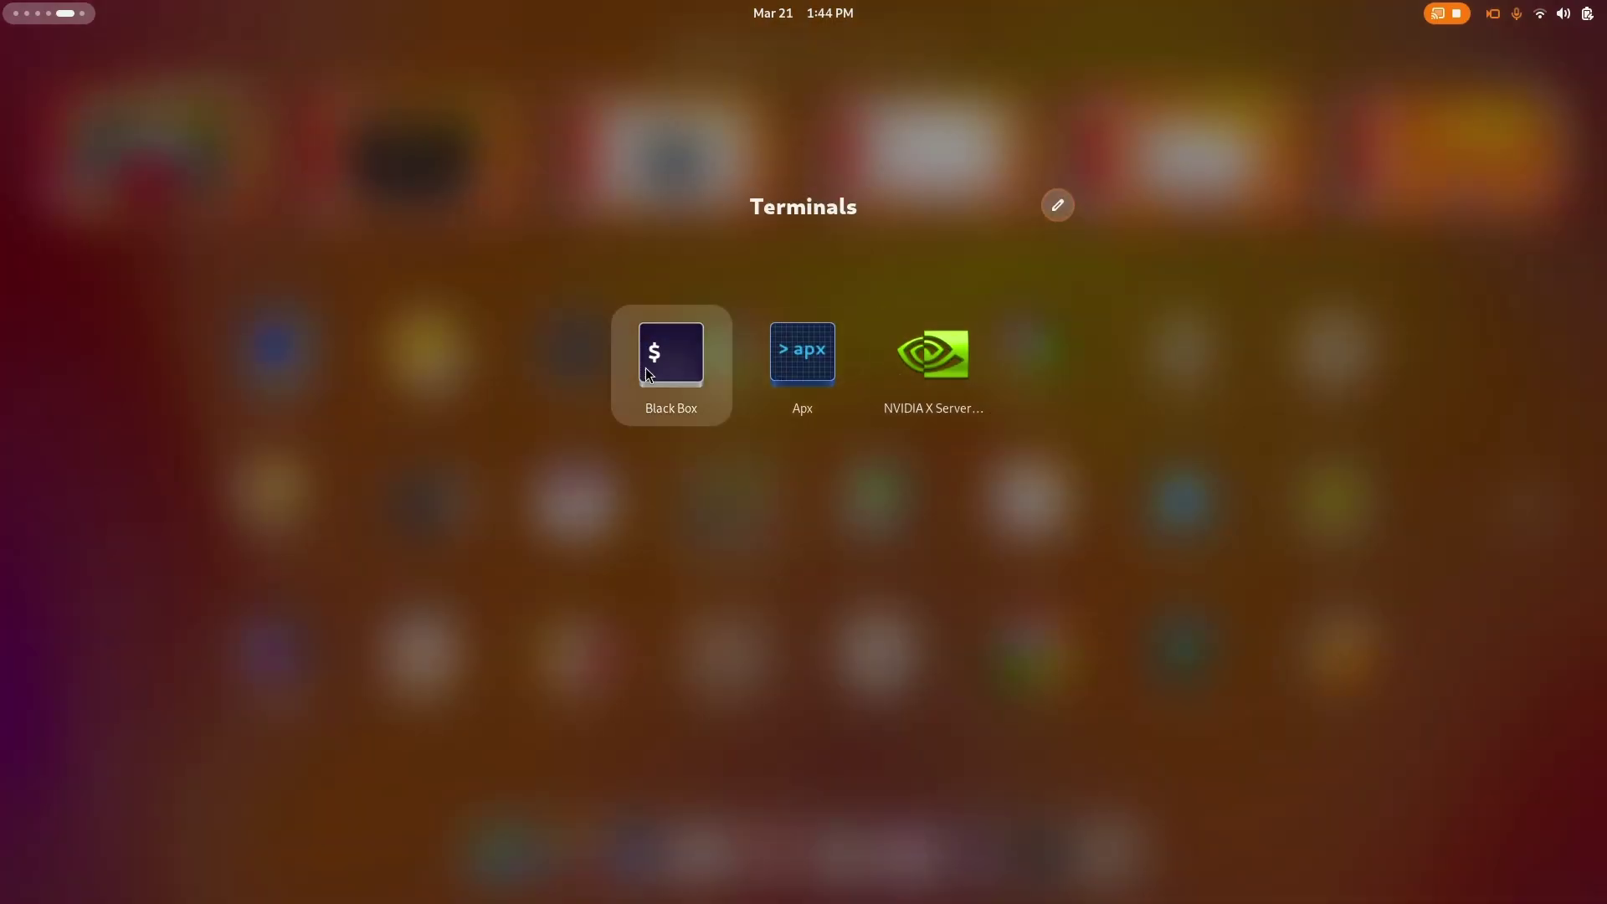
click(645, 366)
drag(807, 293, 455, 432)
right_click(416, 536)
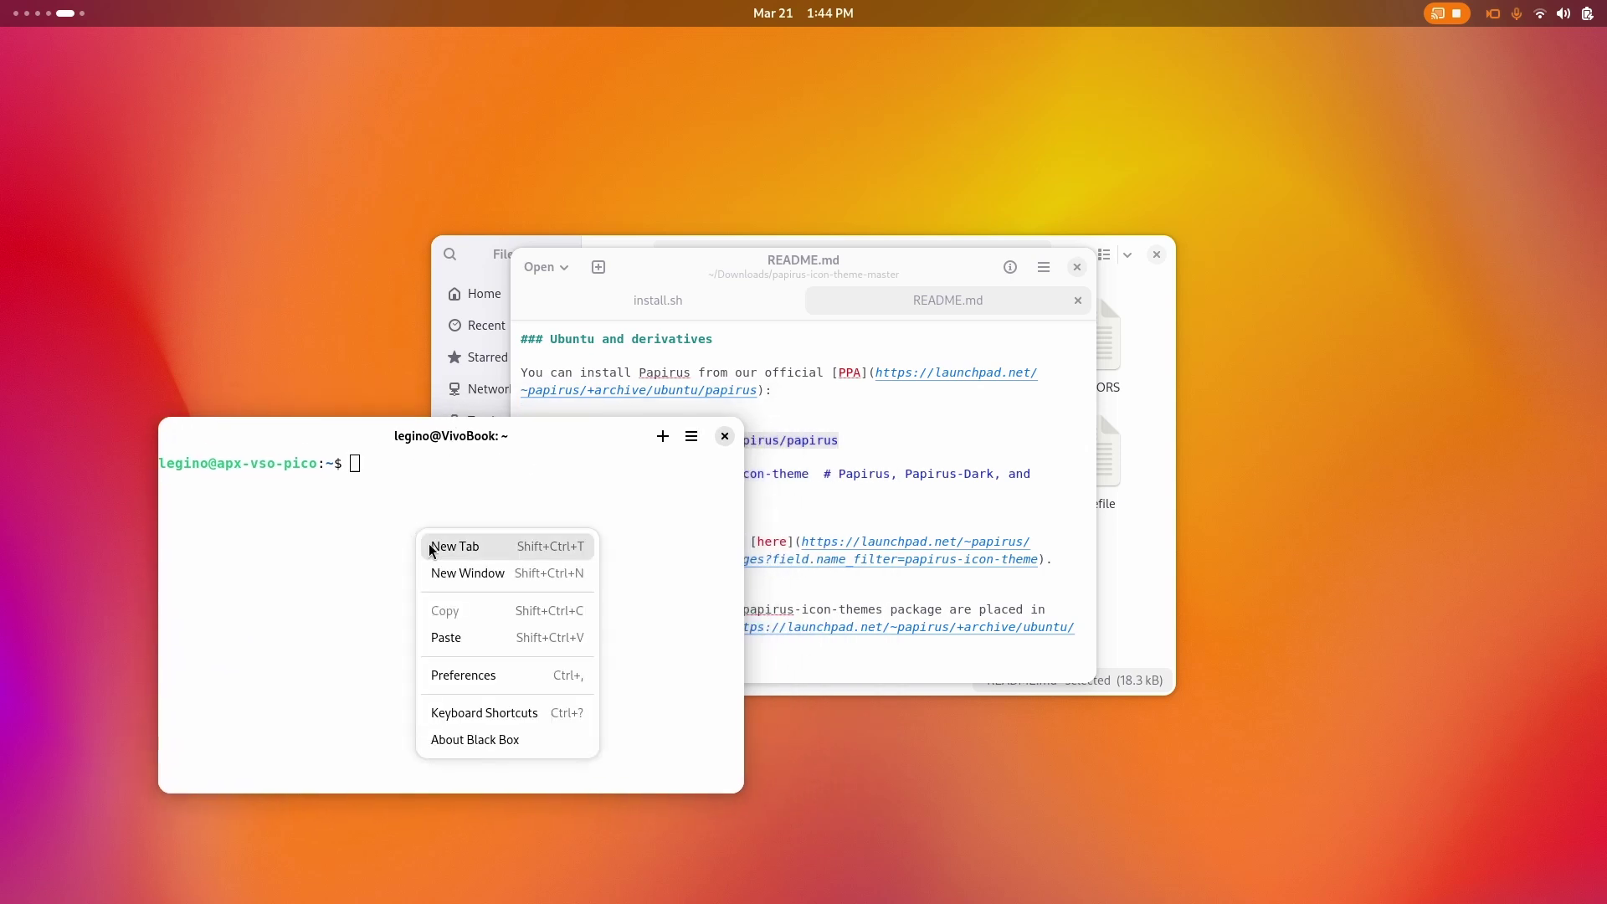
click(441, 639)
key(Return)
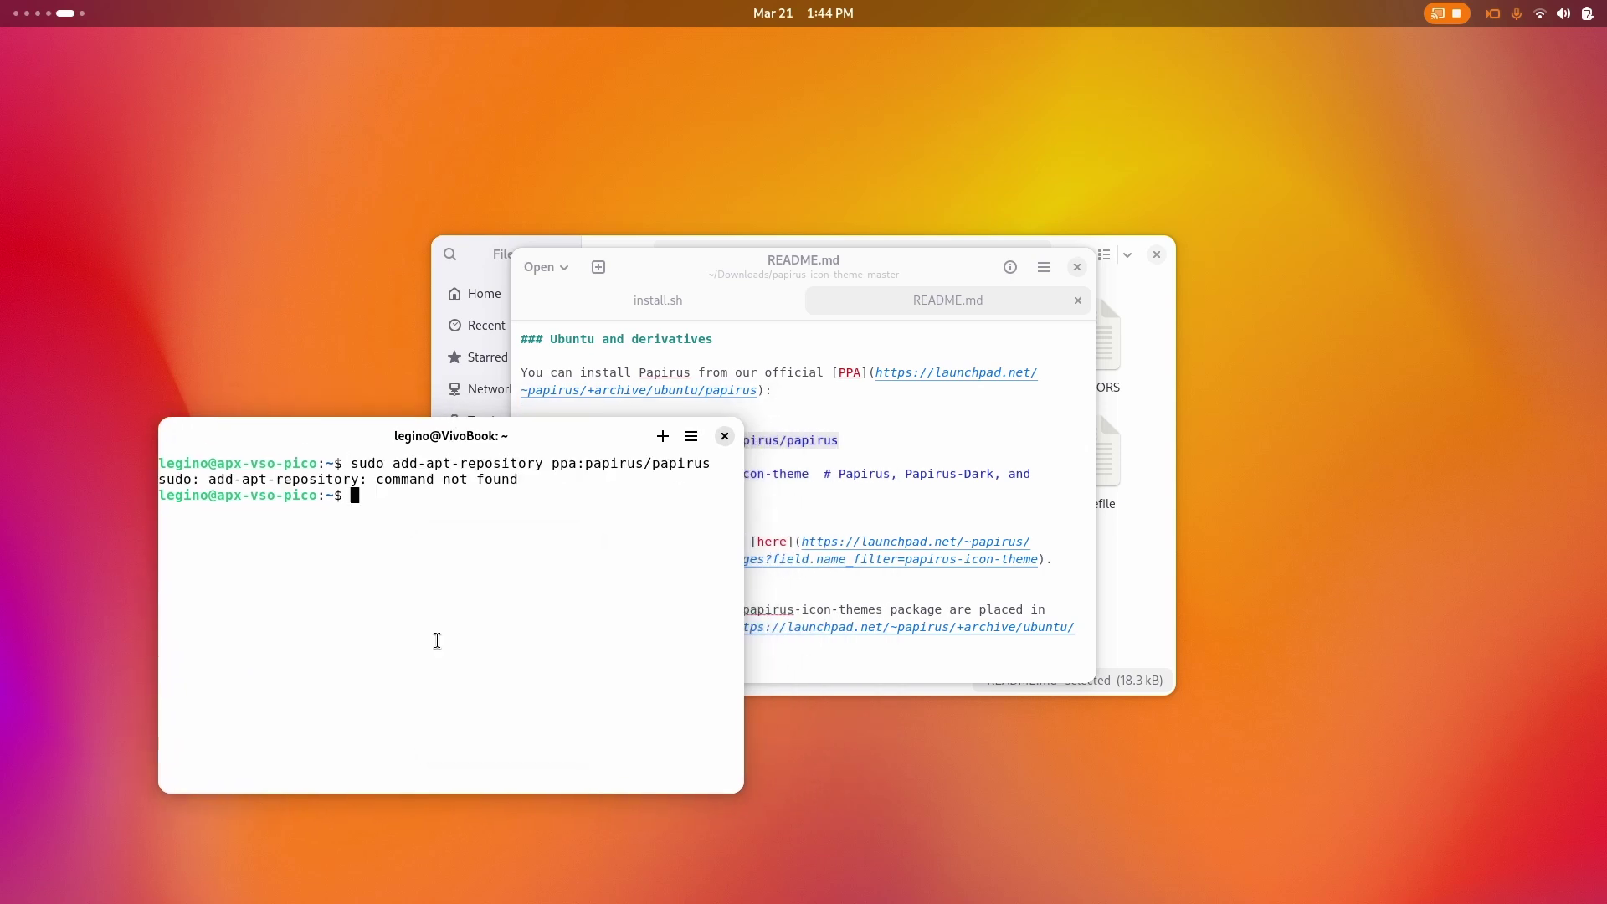
click(723, 437)
Close the README editor and look over the open windows in the overview
click(1077, 269)
key(super)
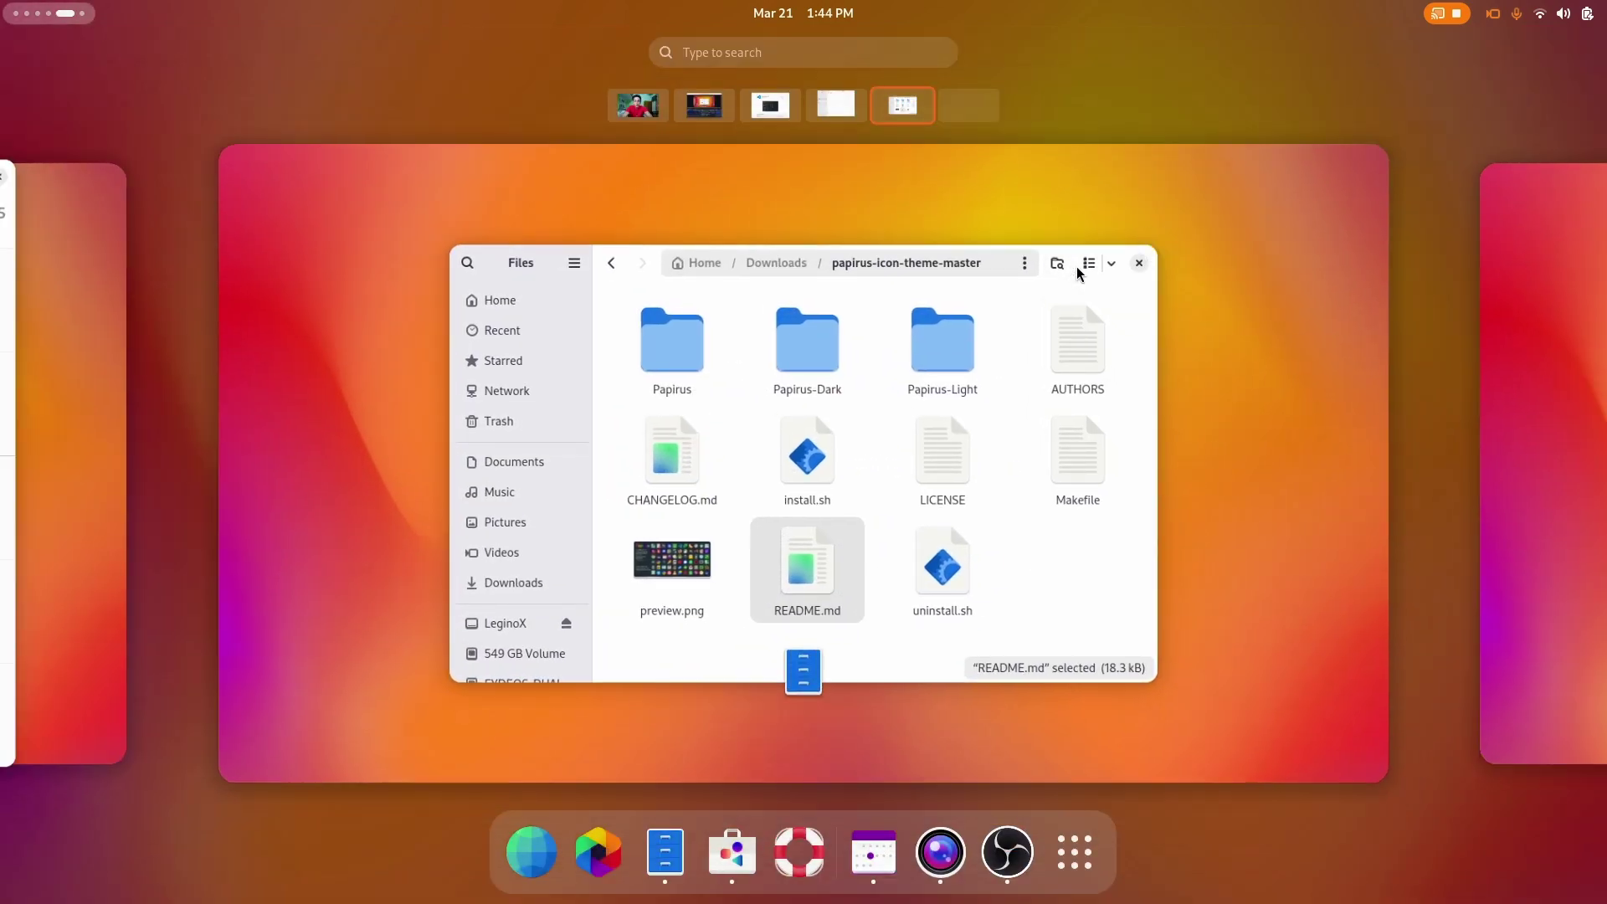
key(super)
key(Escape)
scroll(1078, 273, down, 1)
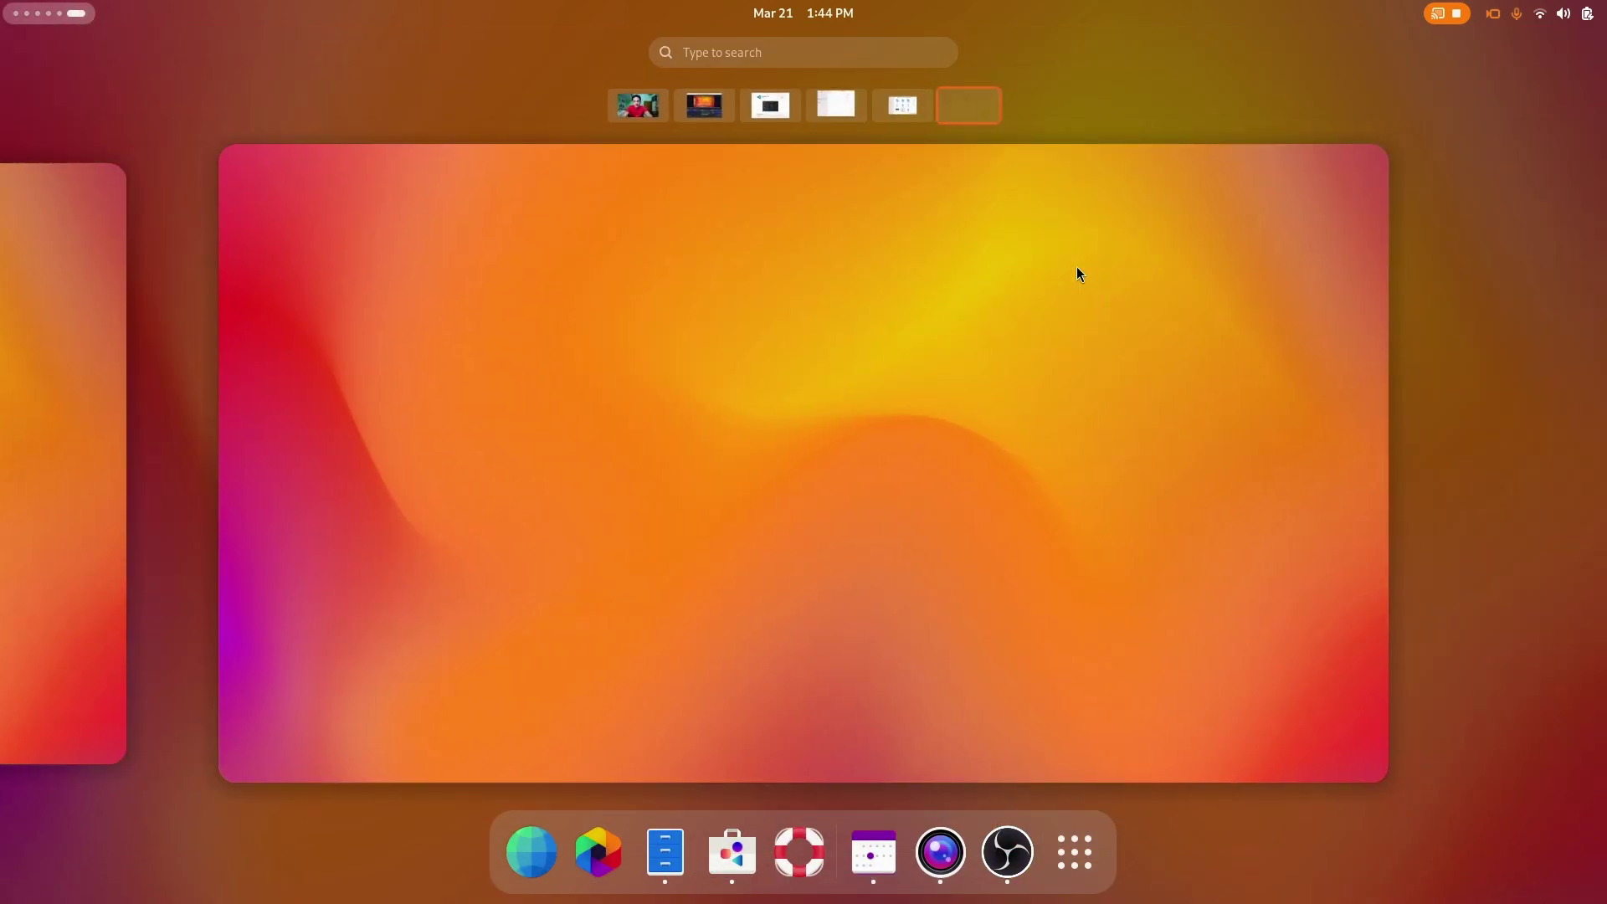
scroll(692, 589, up, 4)
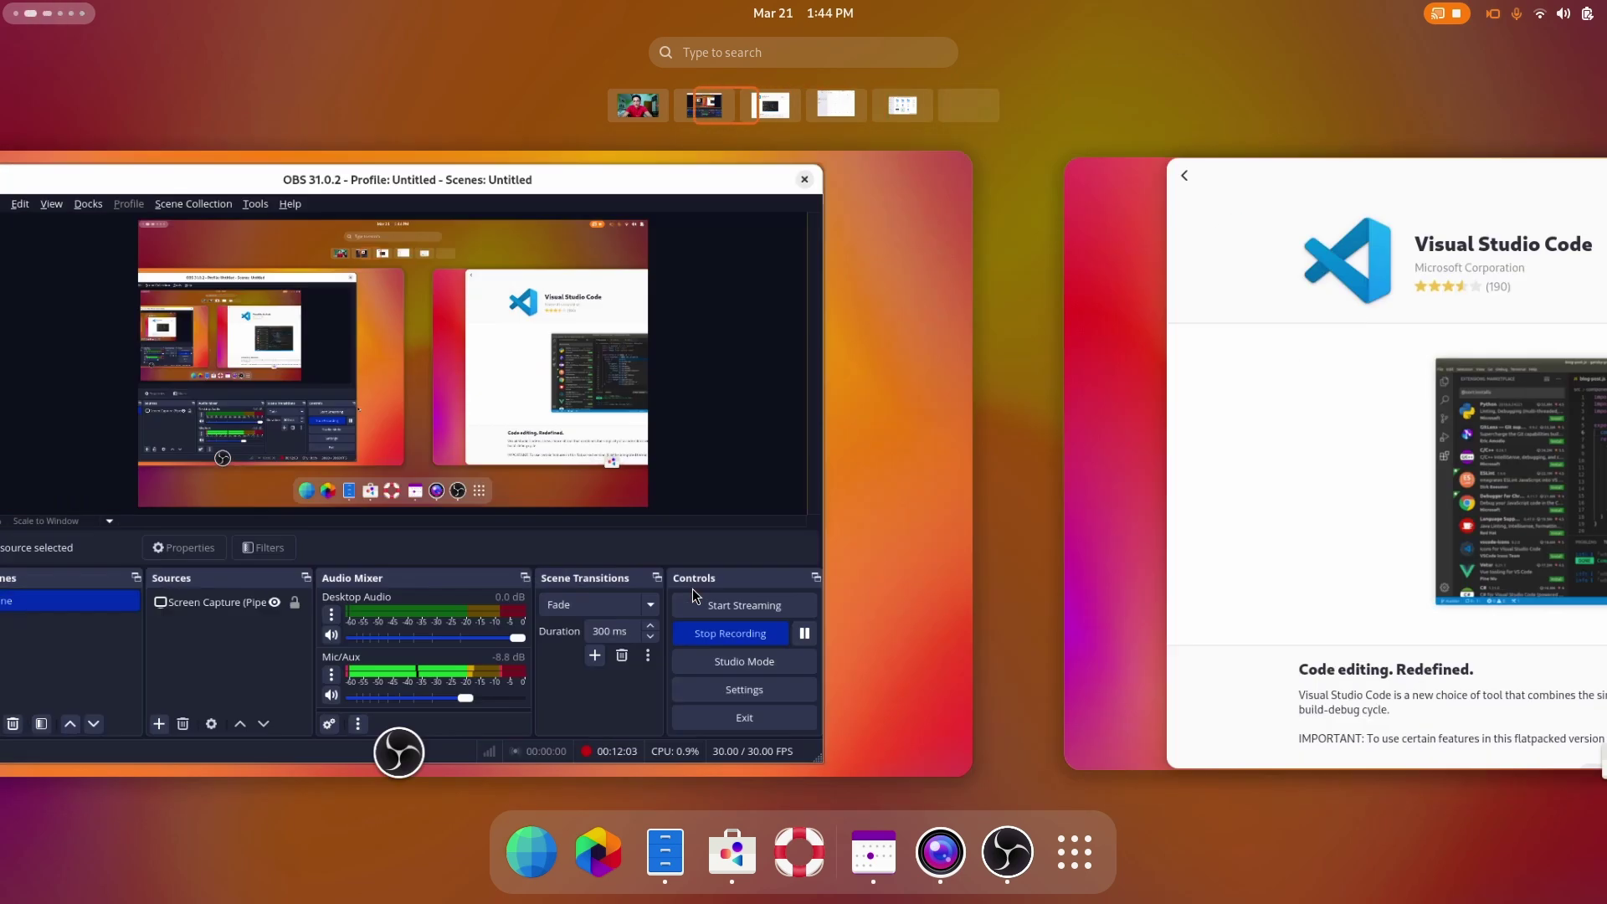
scroll(691, 590, up, 1)
scroll(691, 589, down, 1)
scroll(692, 590, down, 4)
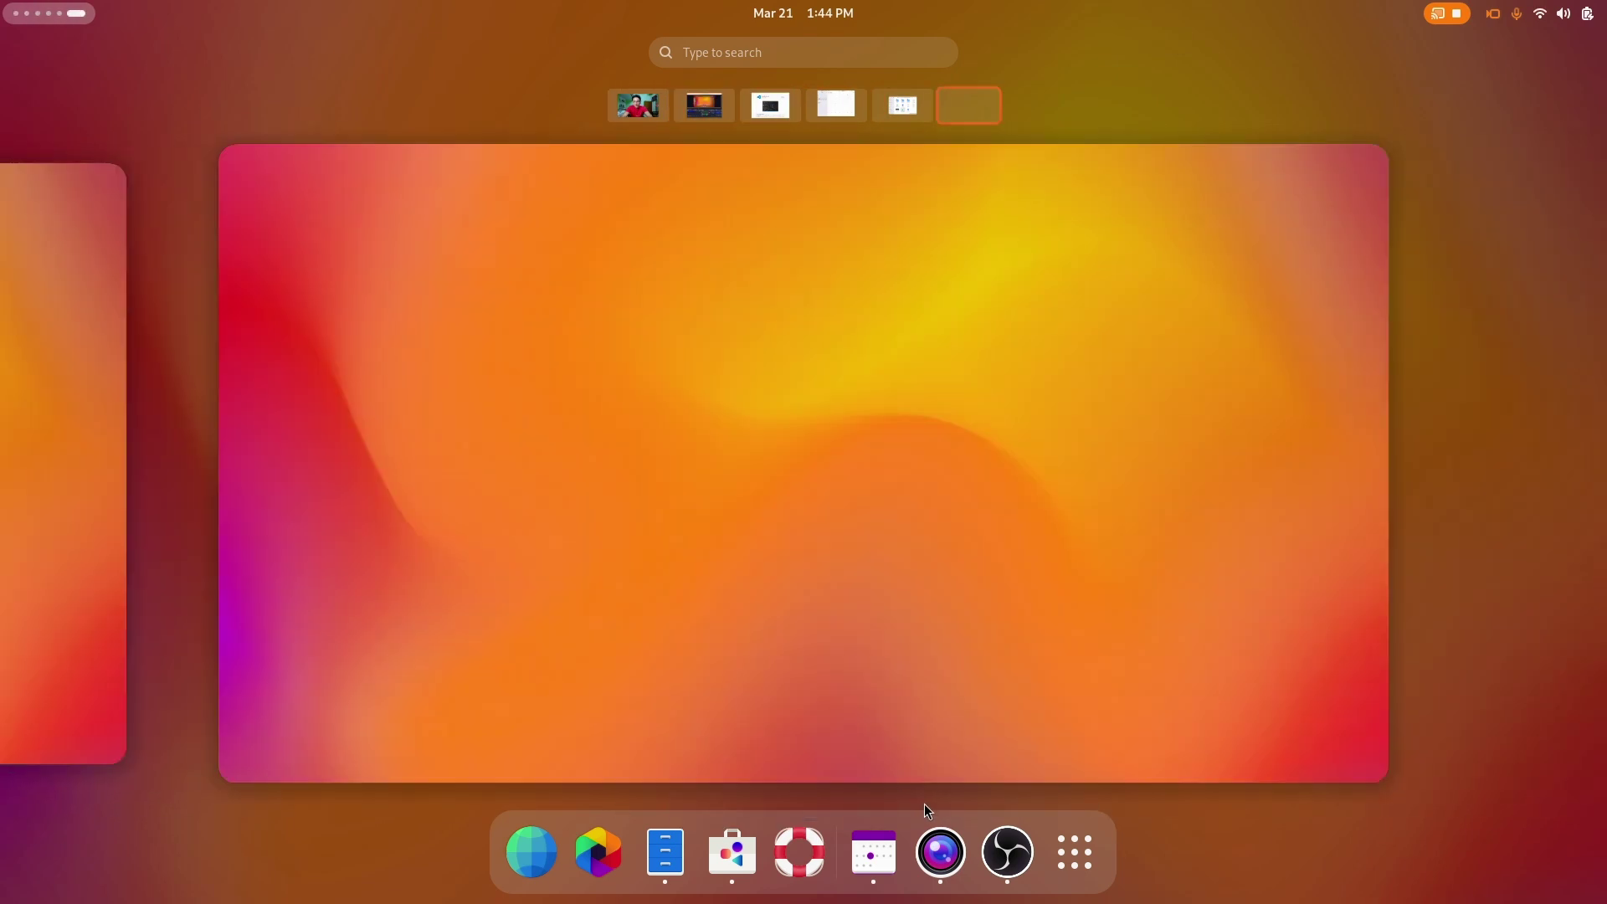
Launch Black Box from the Terminals folder, paste the apt install command, and confirm it
key(super)
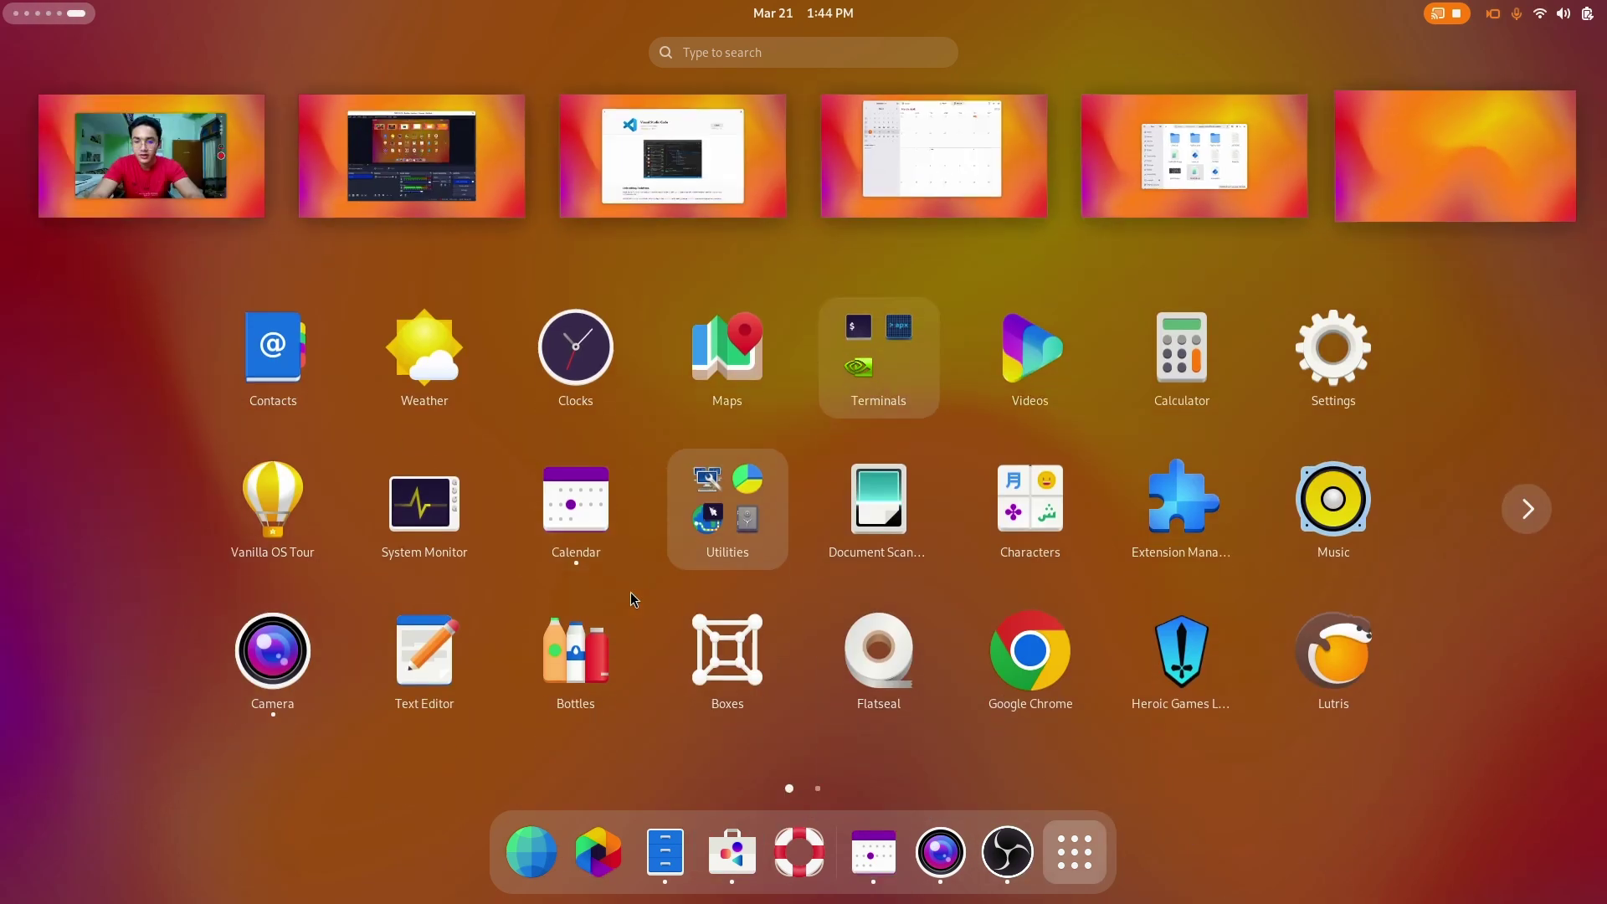
click(847, 388)
click(645, 357)
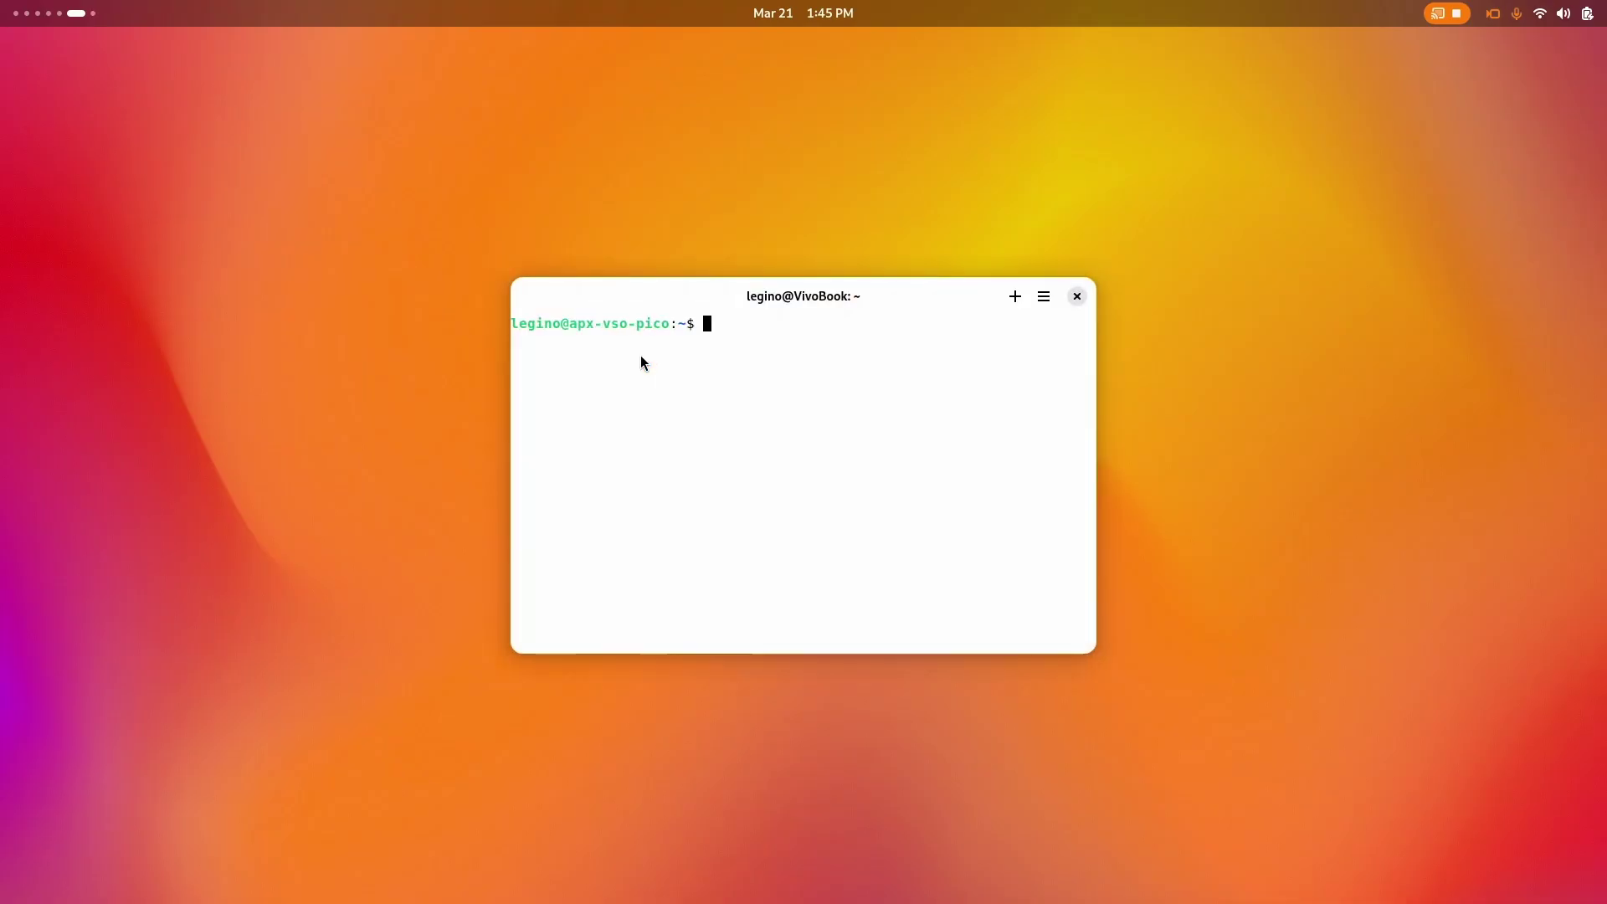
text(sudo apt install refind)
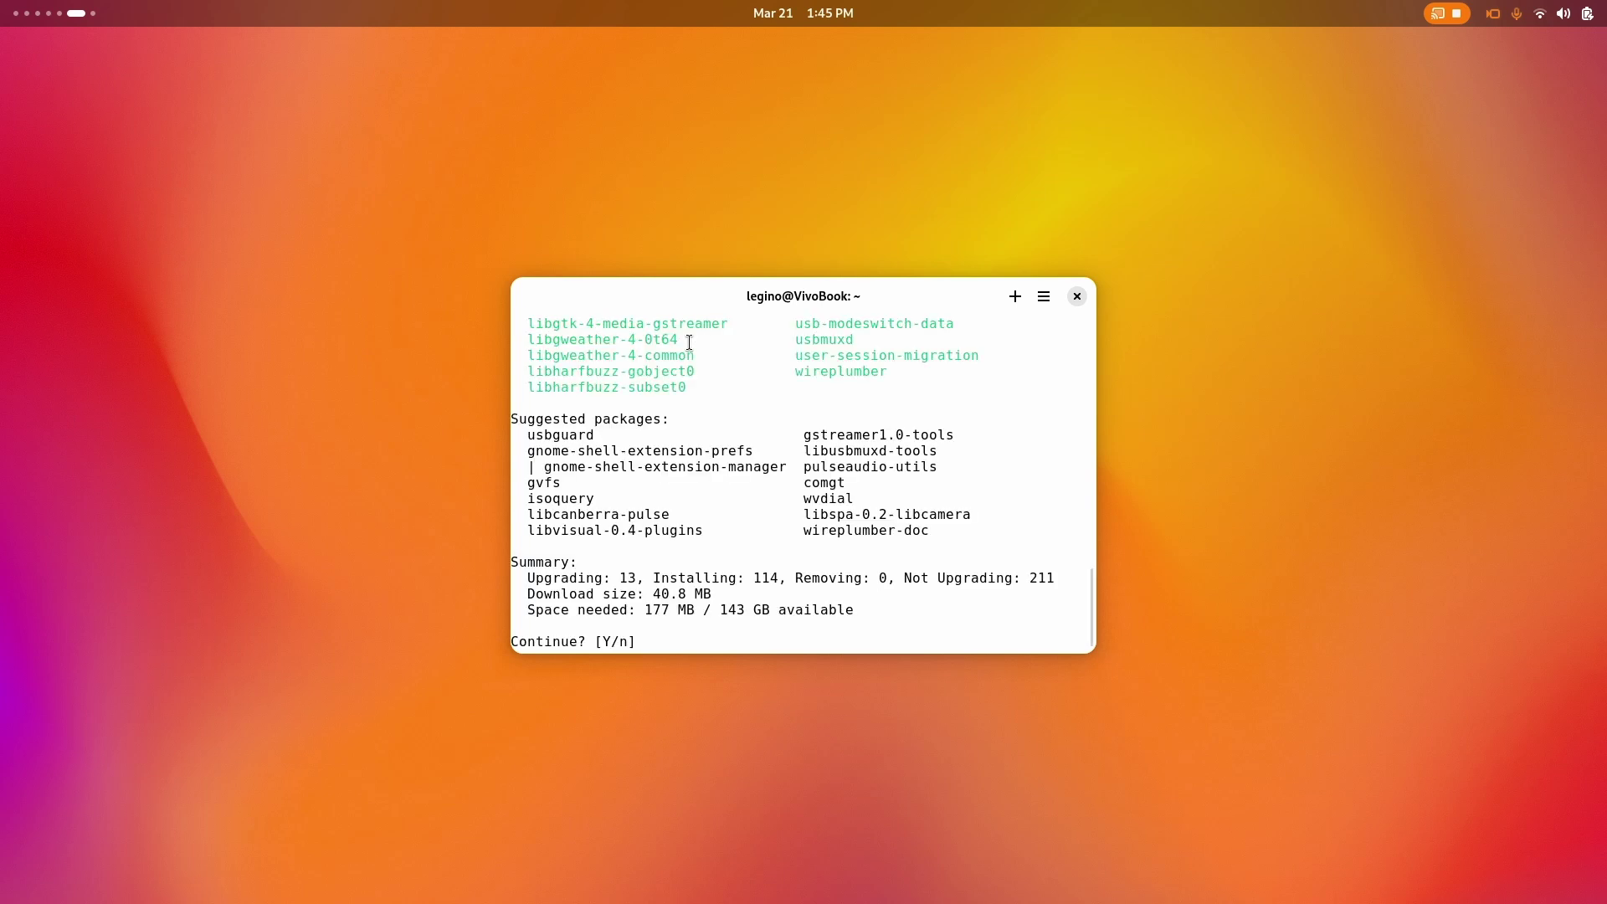
key(Return)
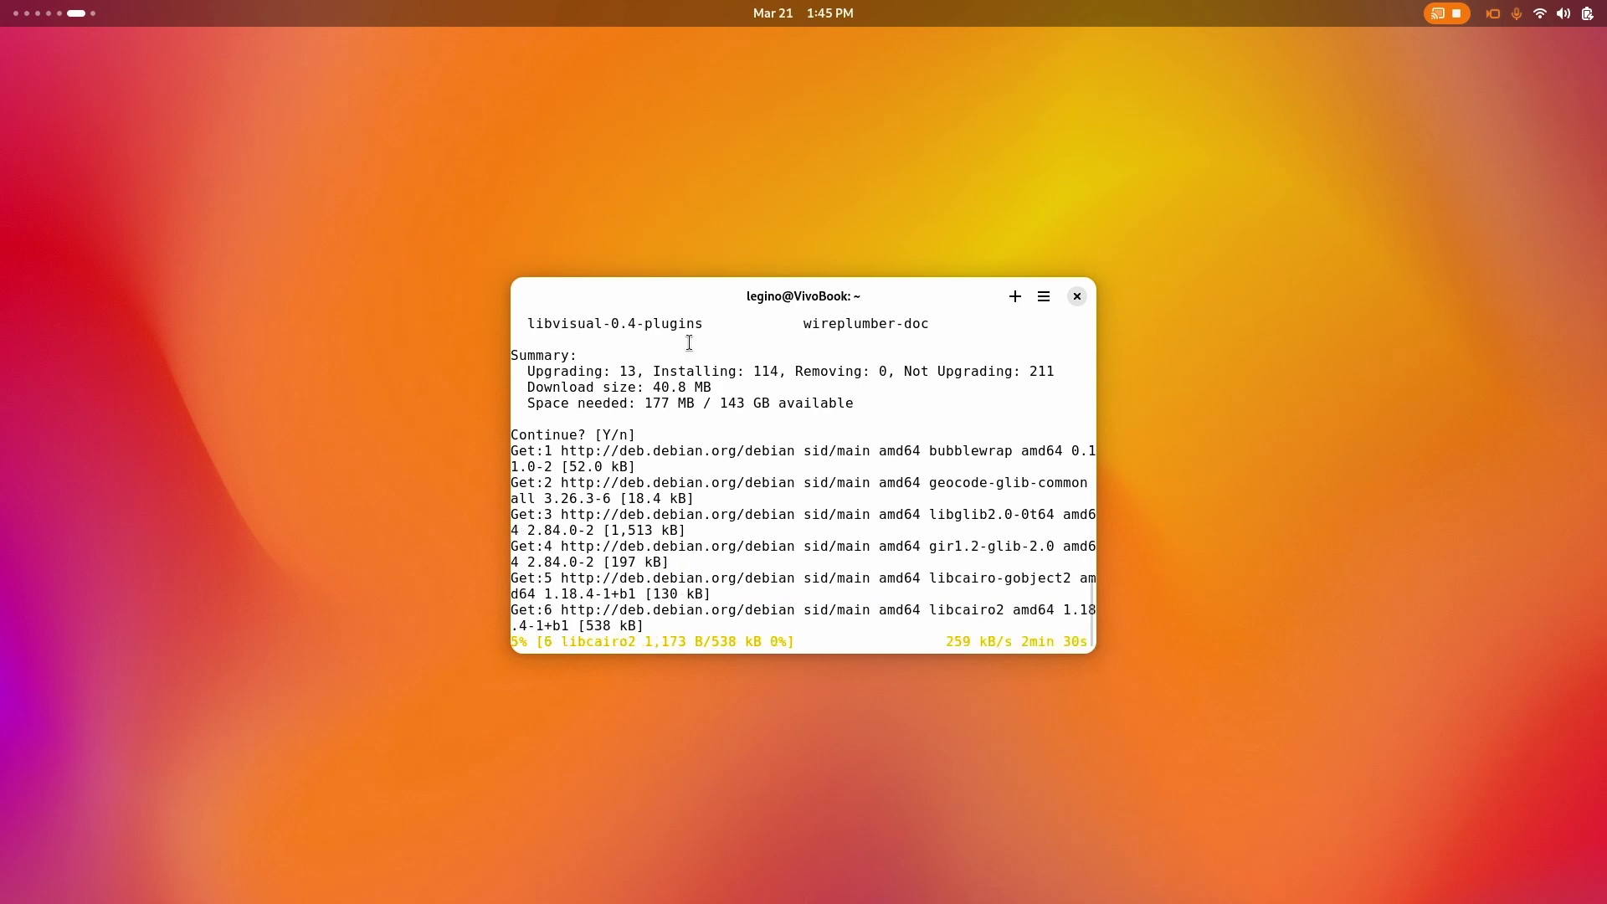
key(alt+Tab)
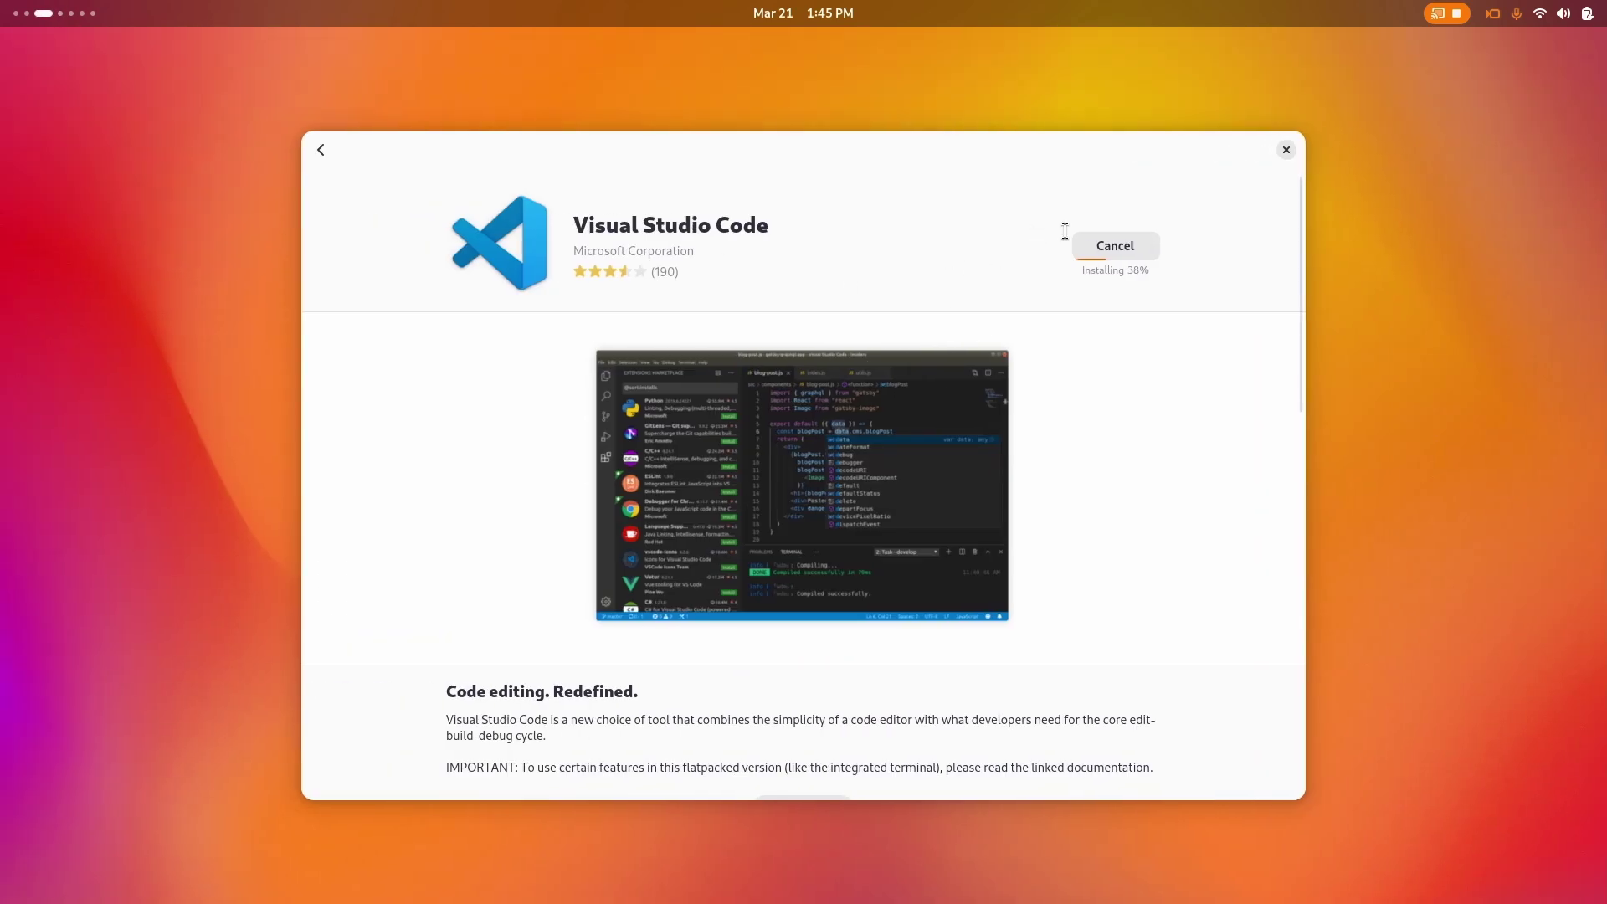
Switch back past the OBS workspace to the Camera workspace
key(super+Page_Up)
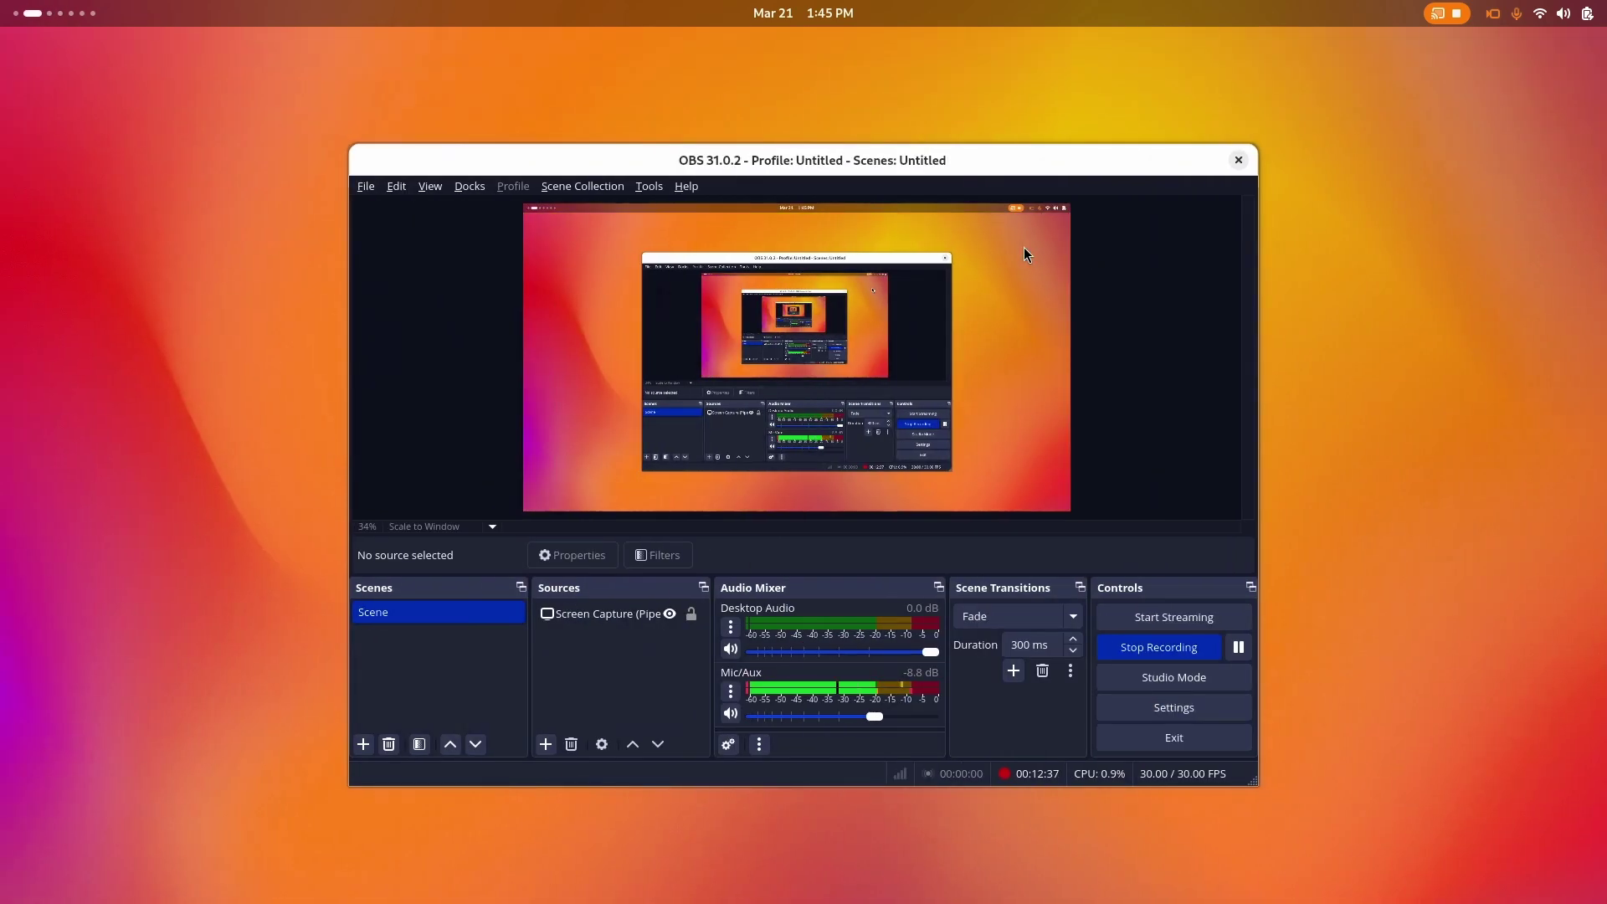
key(super+Page_Up)
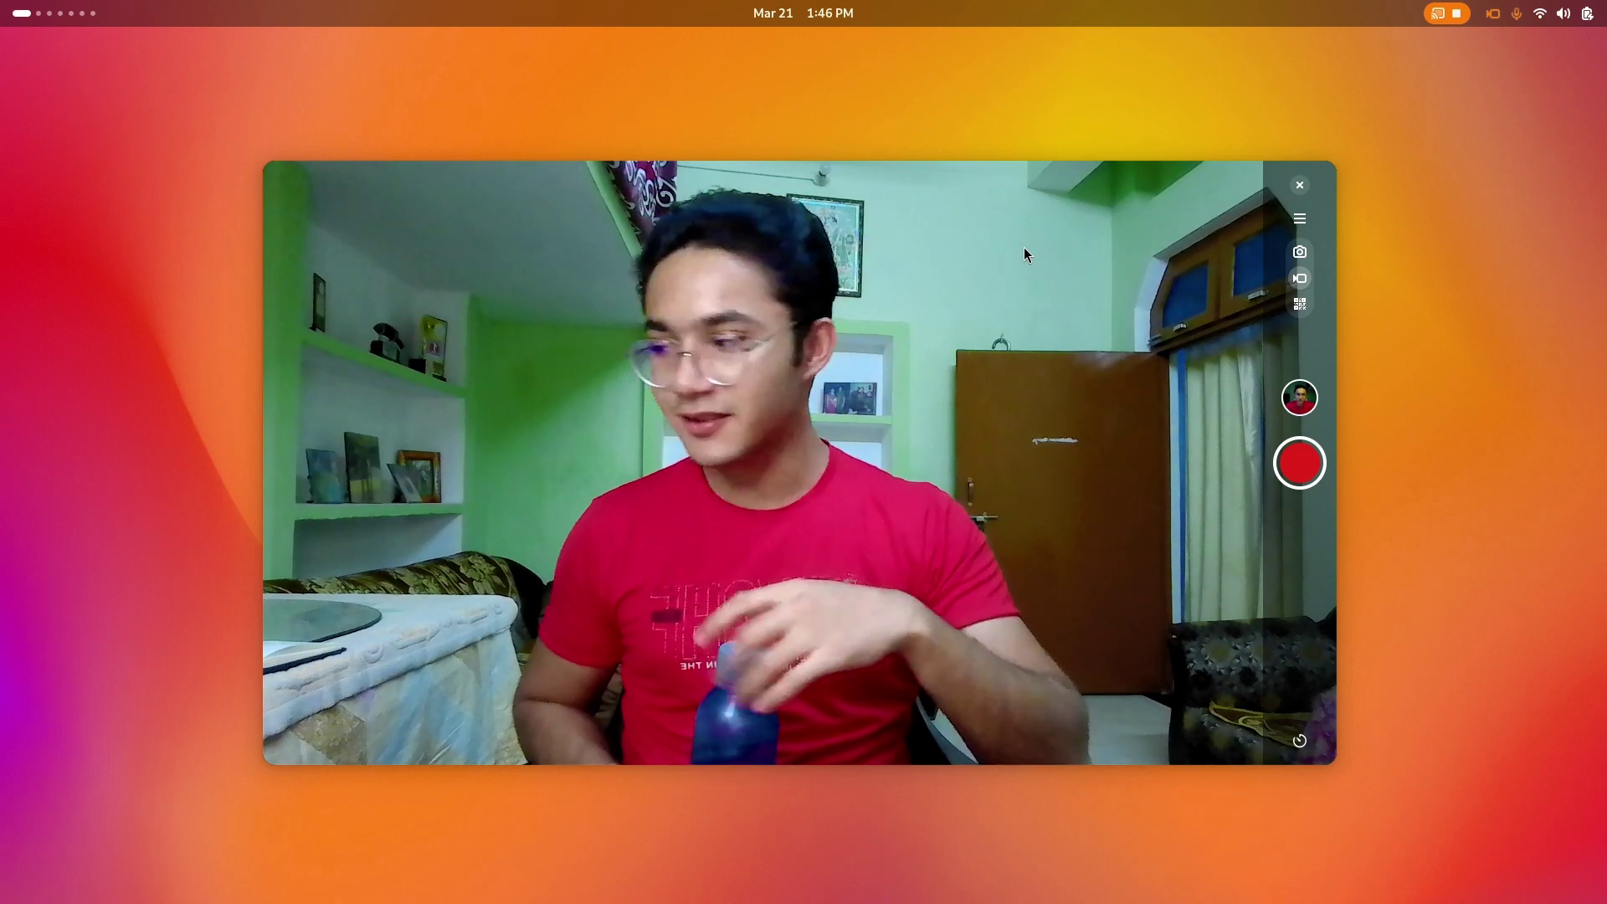
On the terminal workspace, copy the 'trying to export gnome-tweaks' line, then open Activities
key(super+Page_Down)
key(super+Page_Down)
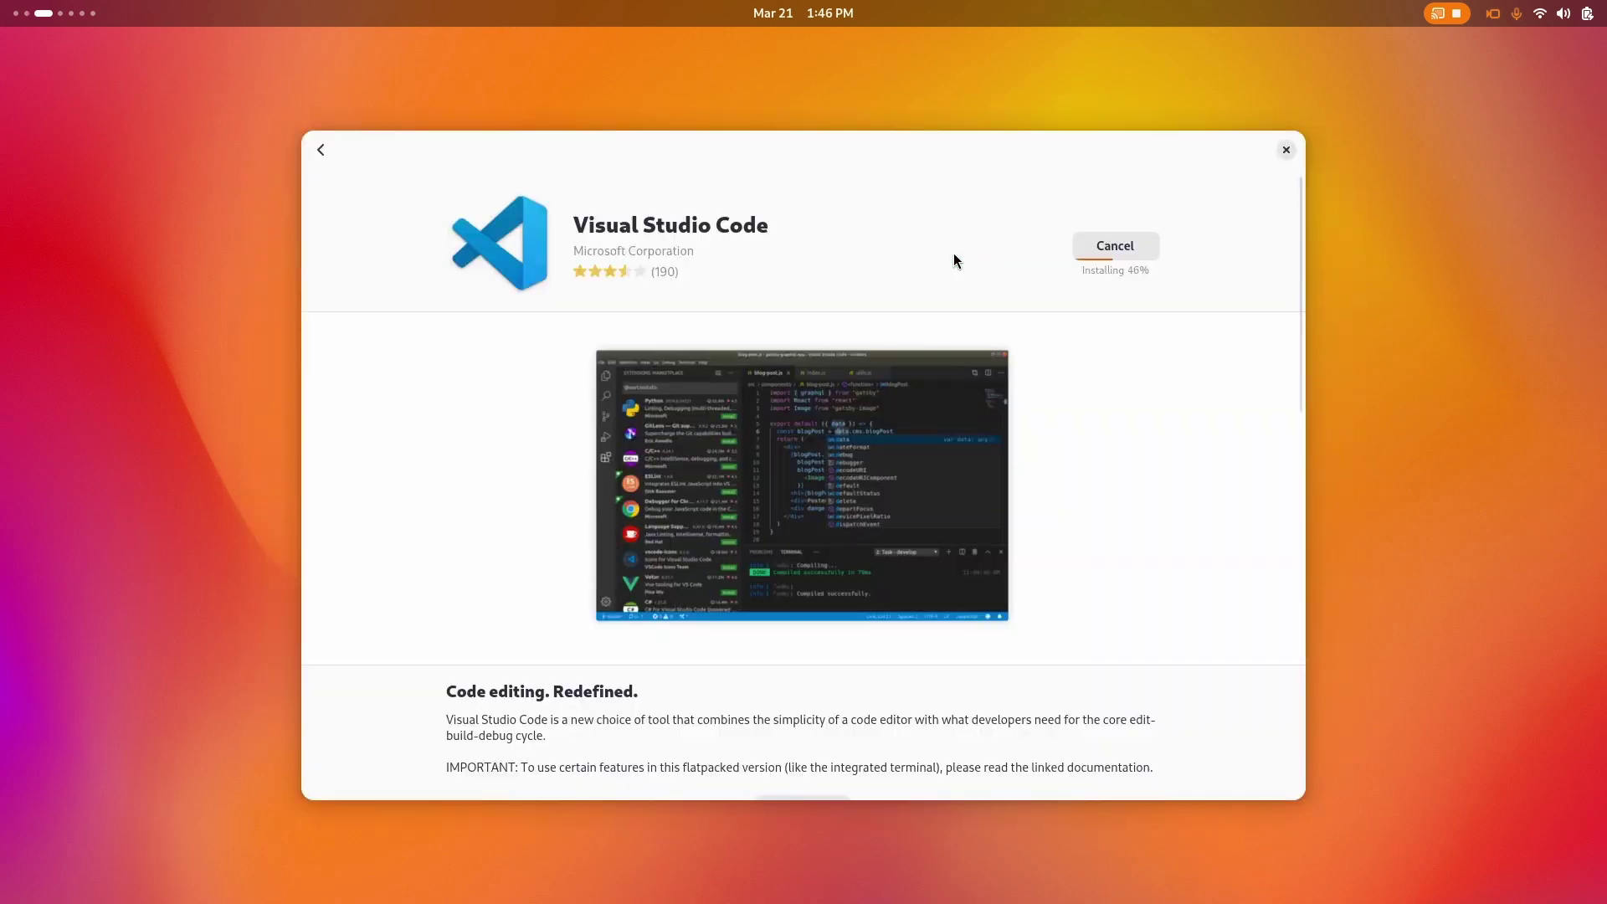
key(super+Page_Down)
key(super+Page_Down)
key(super+Page_Down)
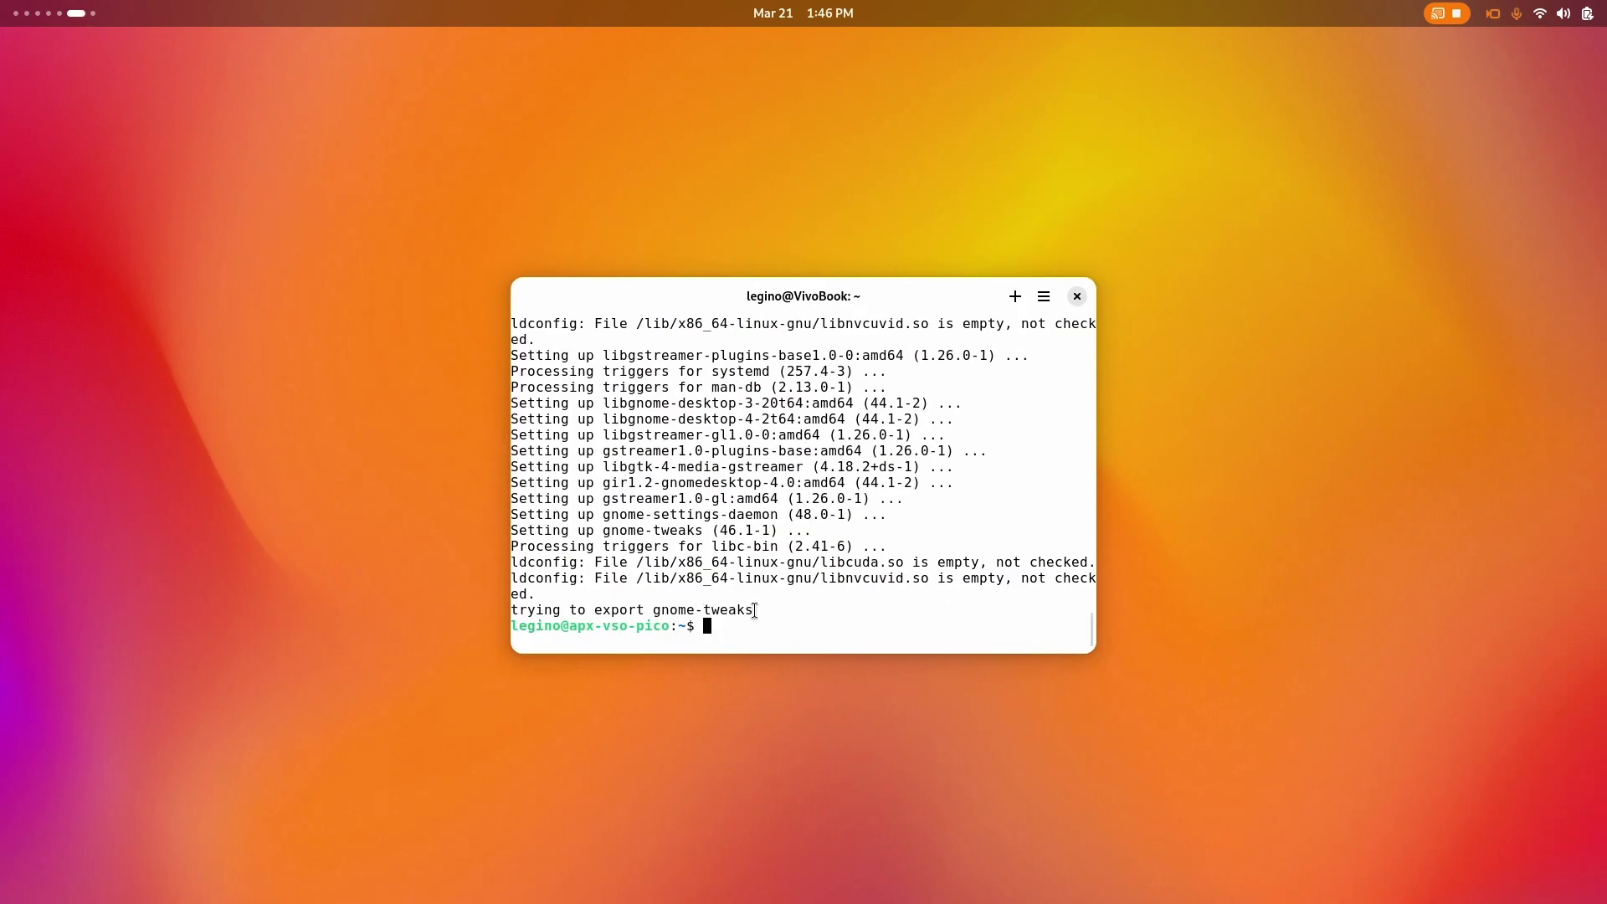
drag(769, 610, 718, 611)
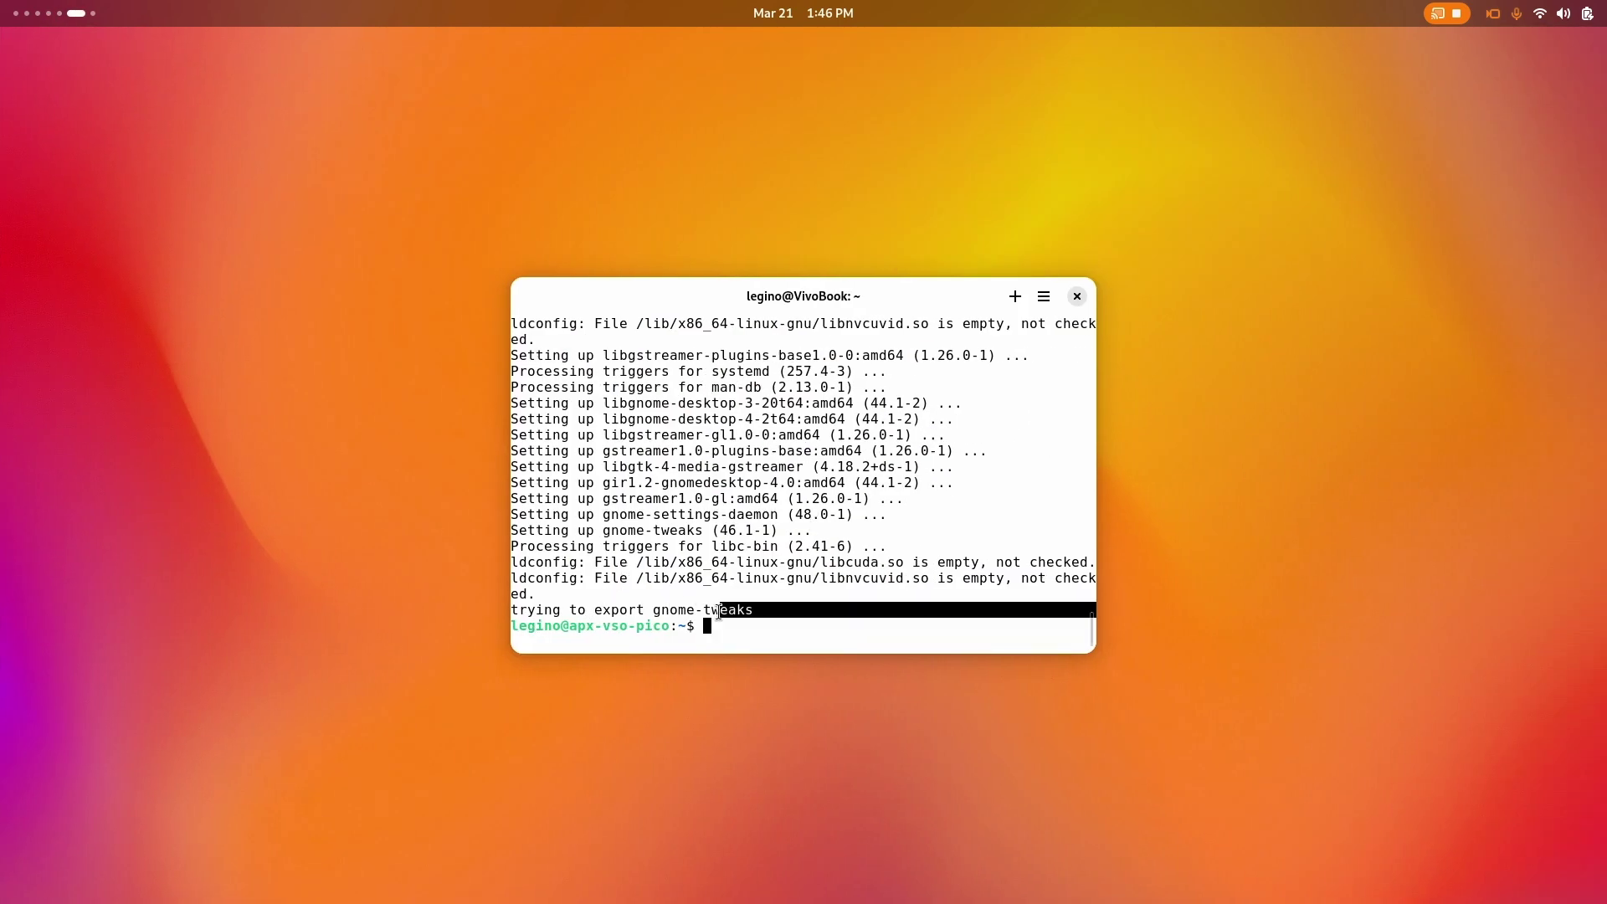
right_click(557, 611)
click(591, 701)
key(super)
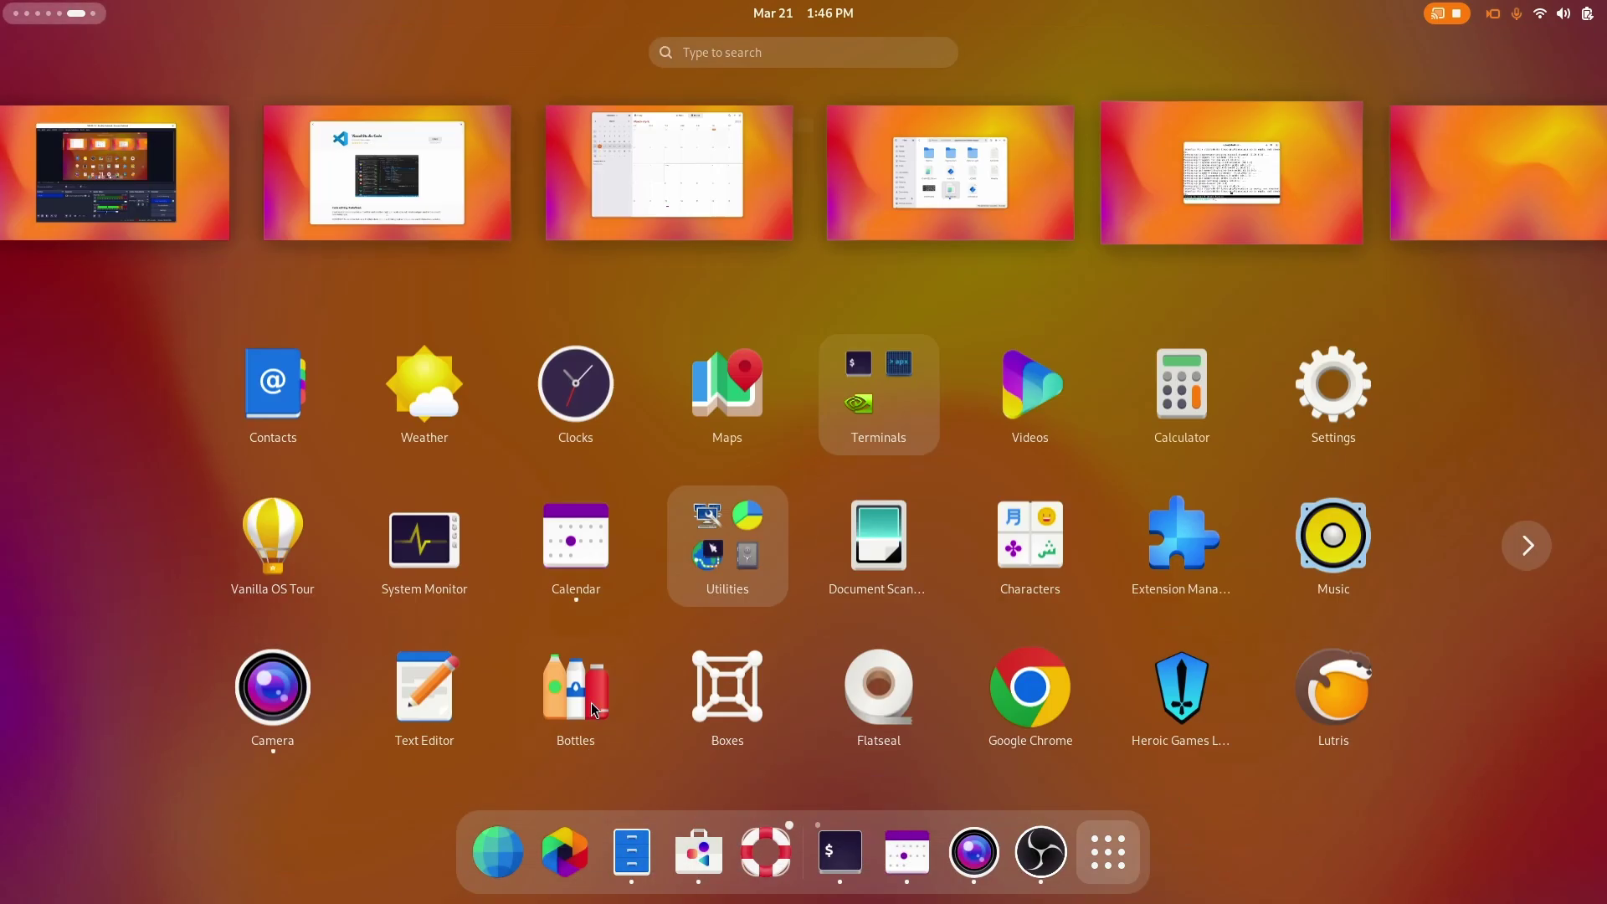
Launch Tweaks via a 'twea' search and open the Appearance icon theme list
text(twea)
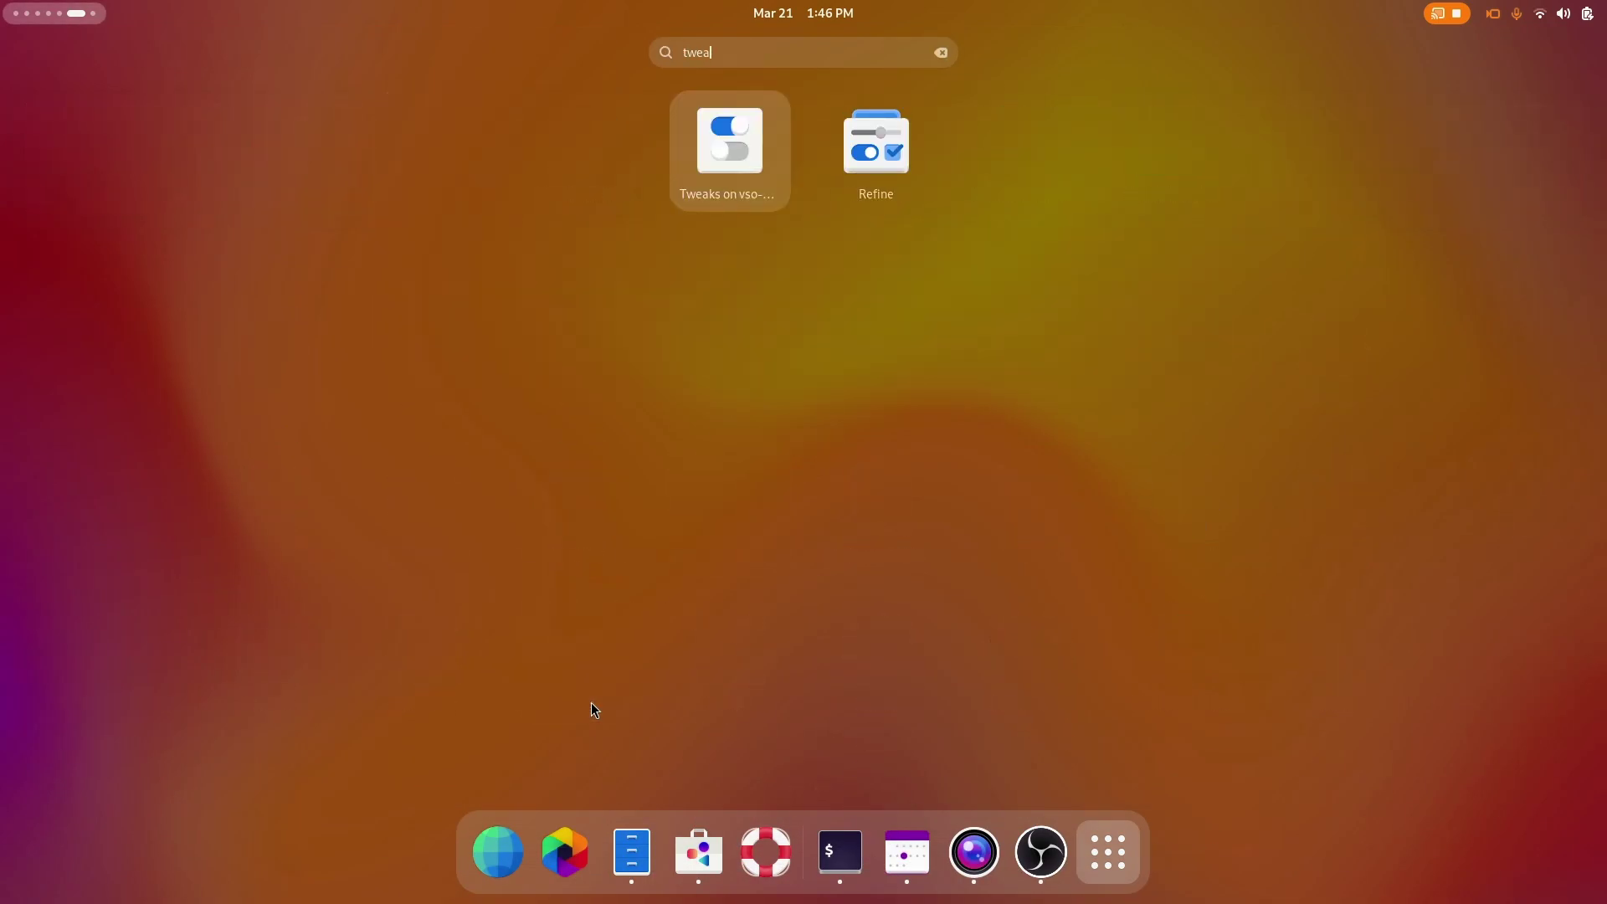
key(Return)
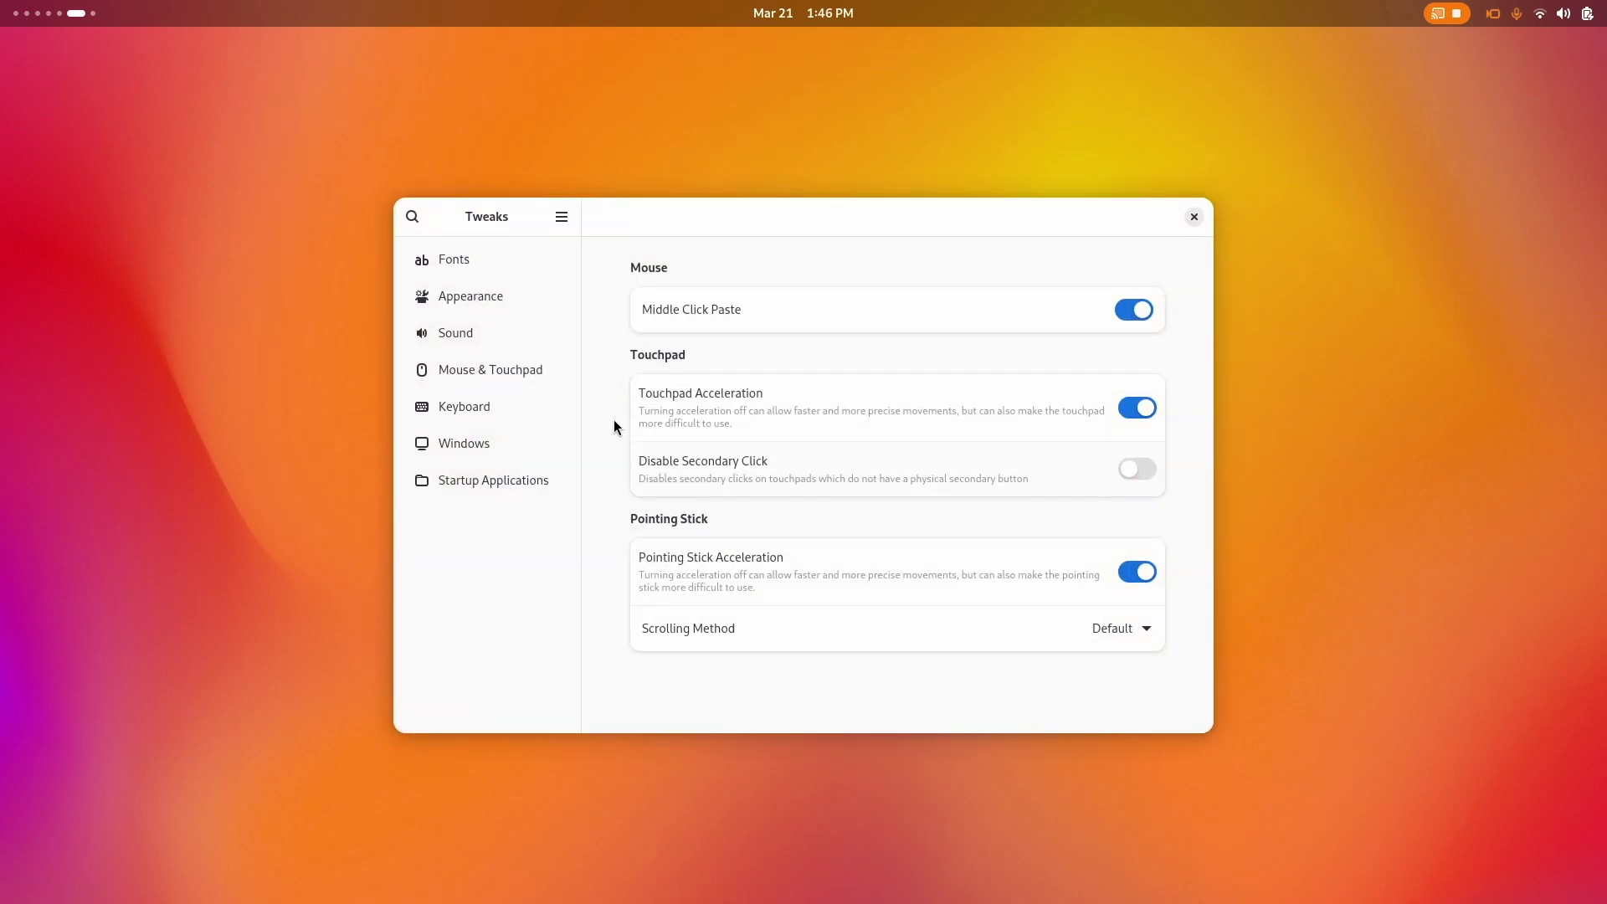
click(512, 293)
click(1026, 351)
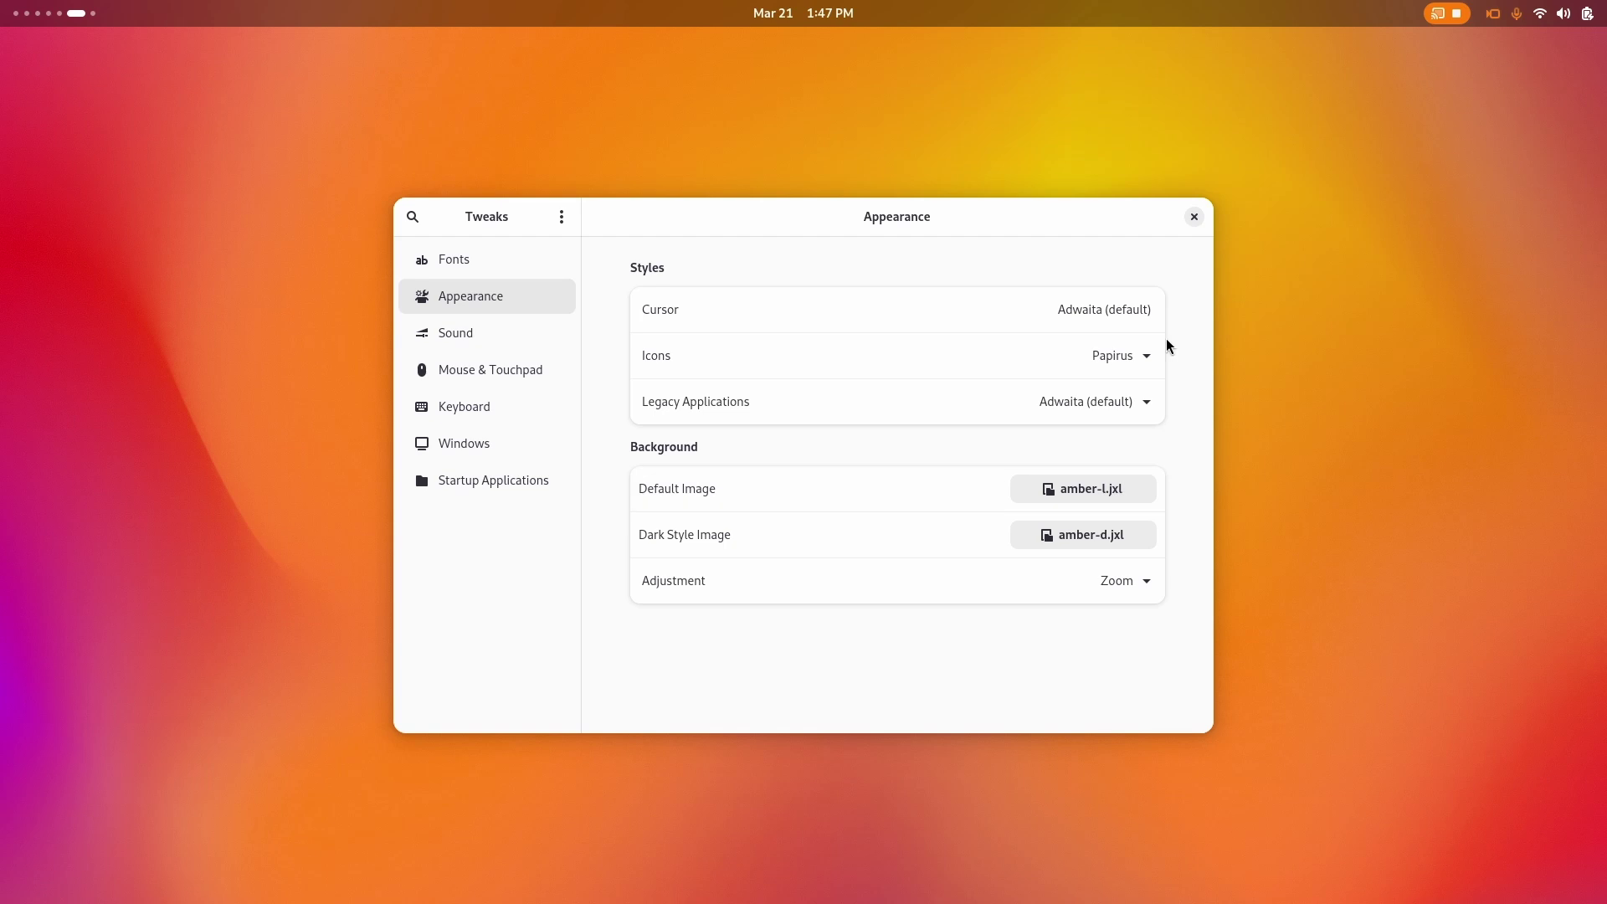
Flip through the overview and app grid back to Tweaks, then open and close quick settings
key(super)
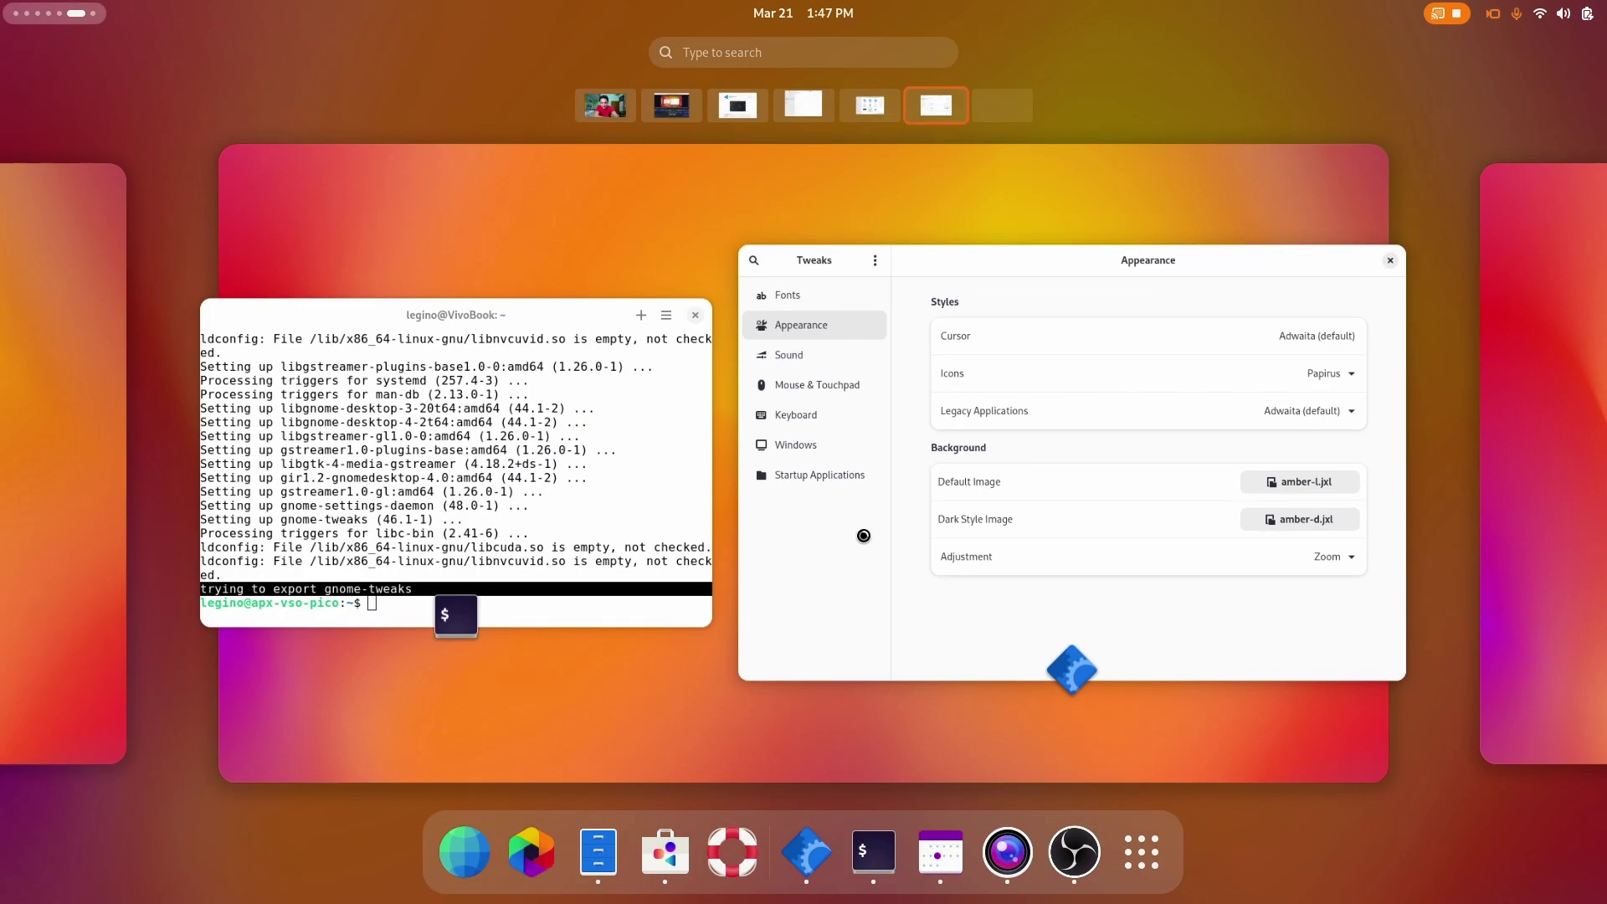
key(super)
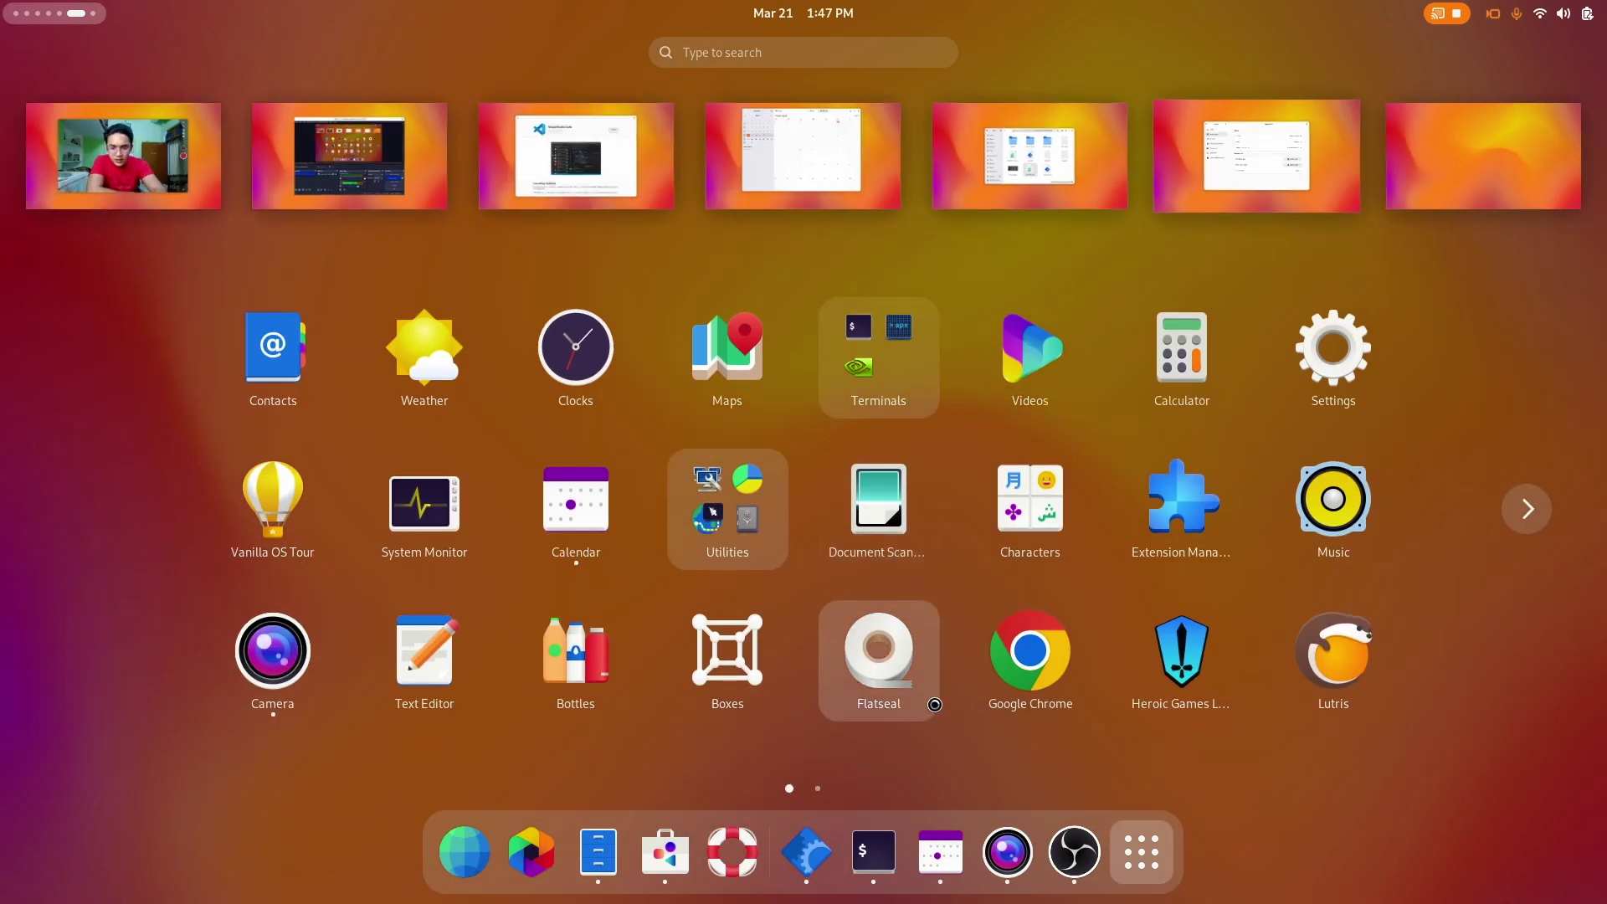
key(super)
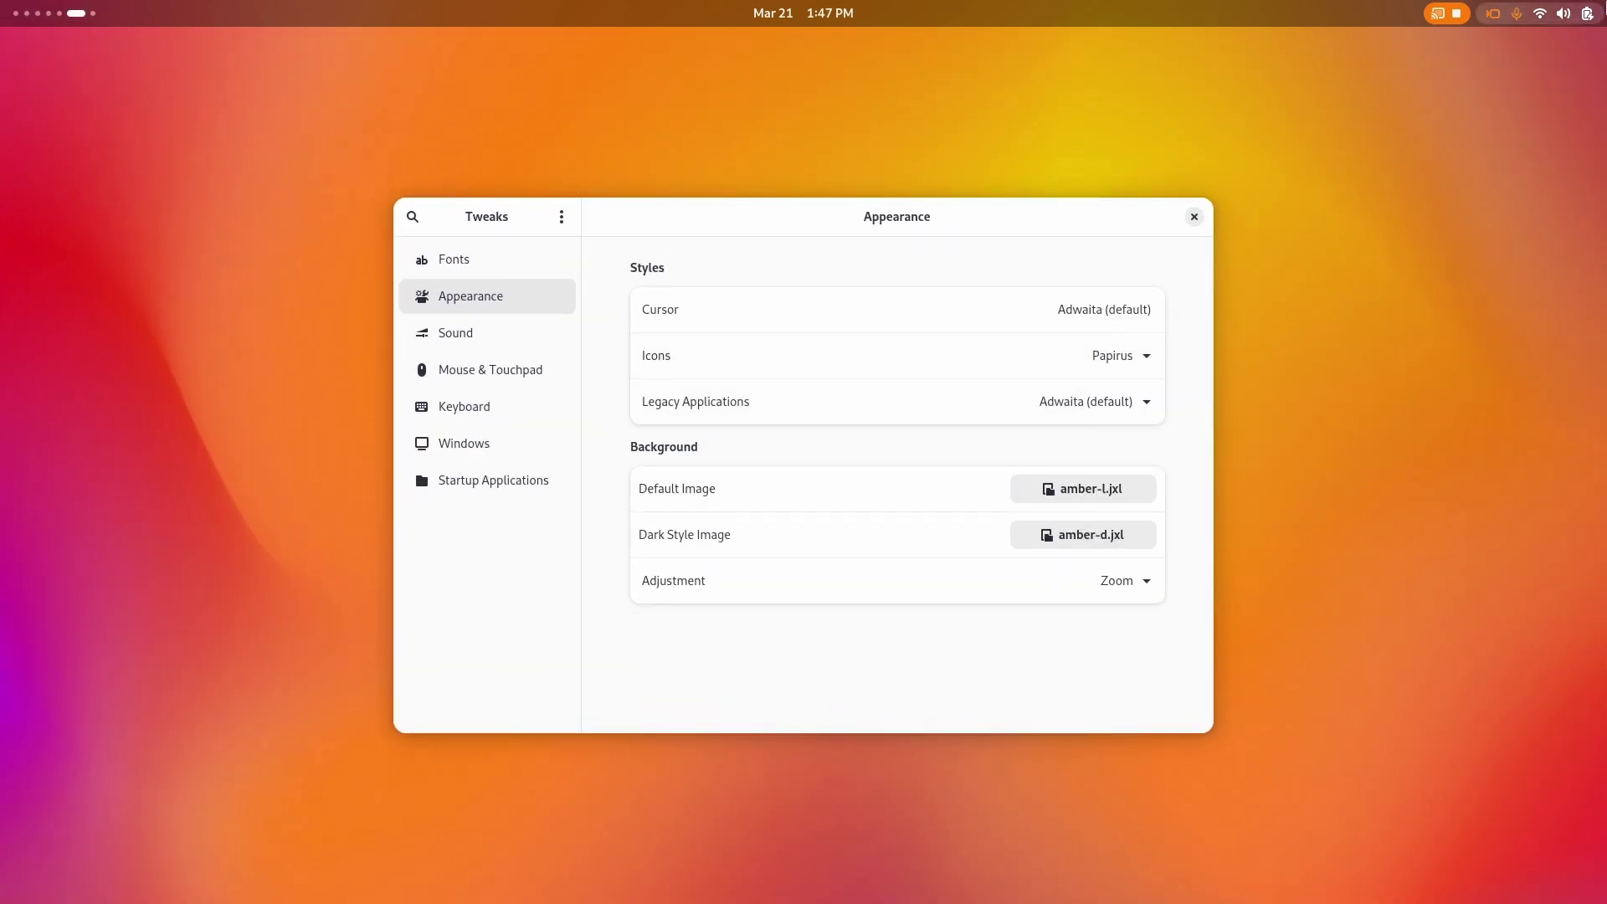
click(1547, 13)
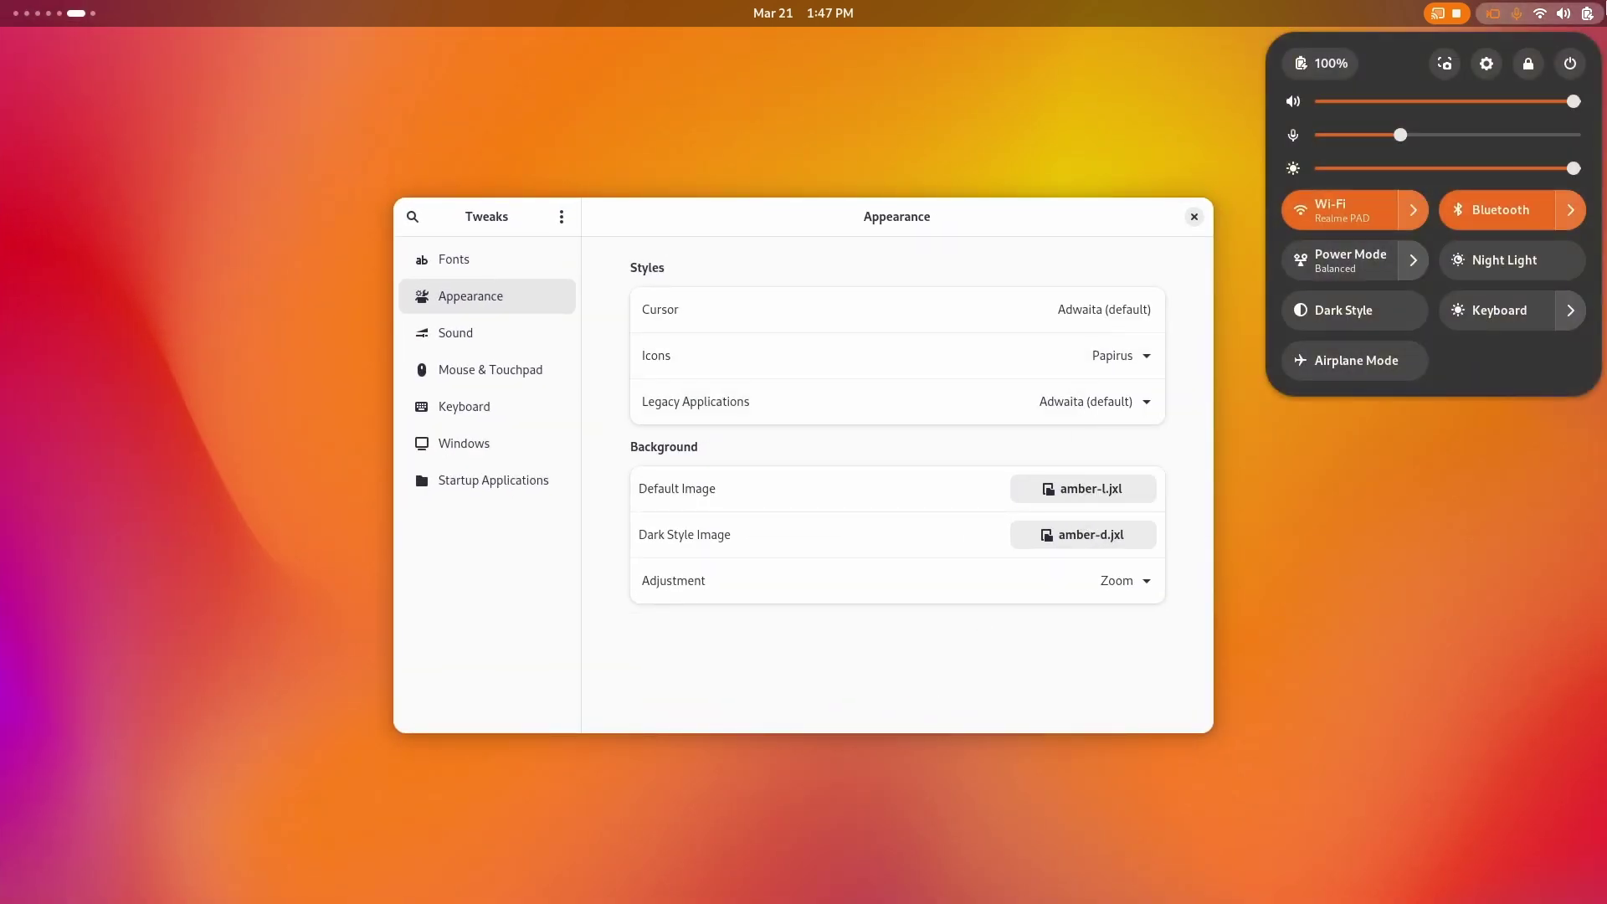
click(1057, 241)
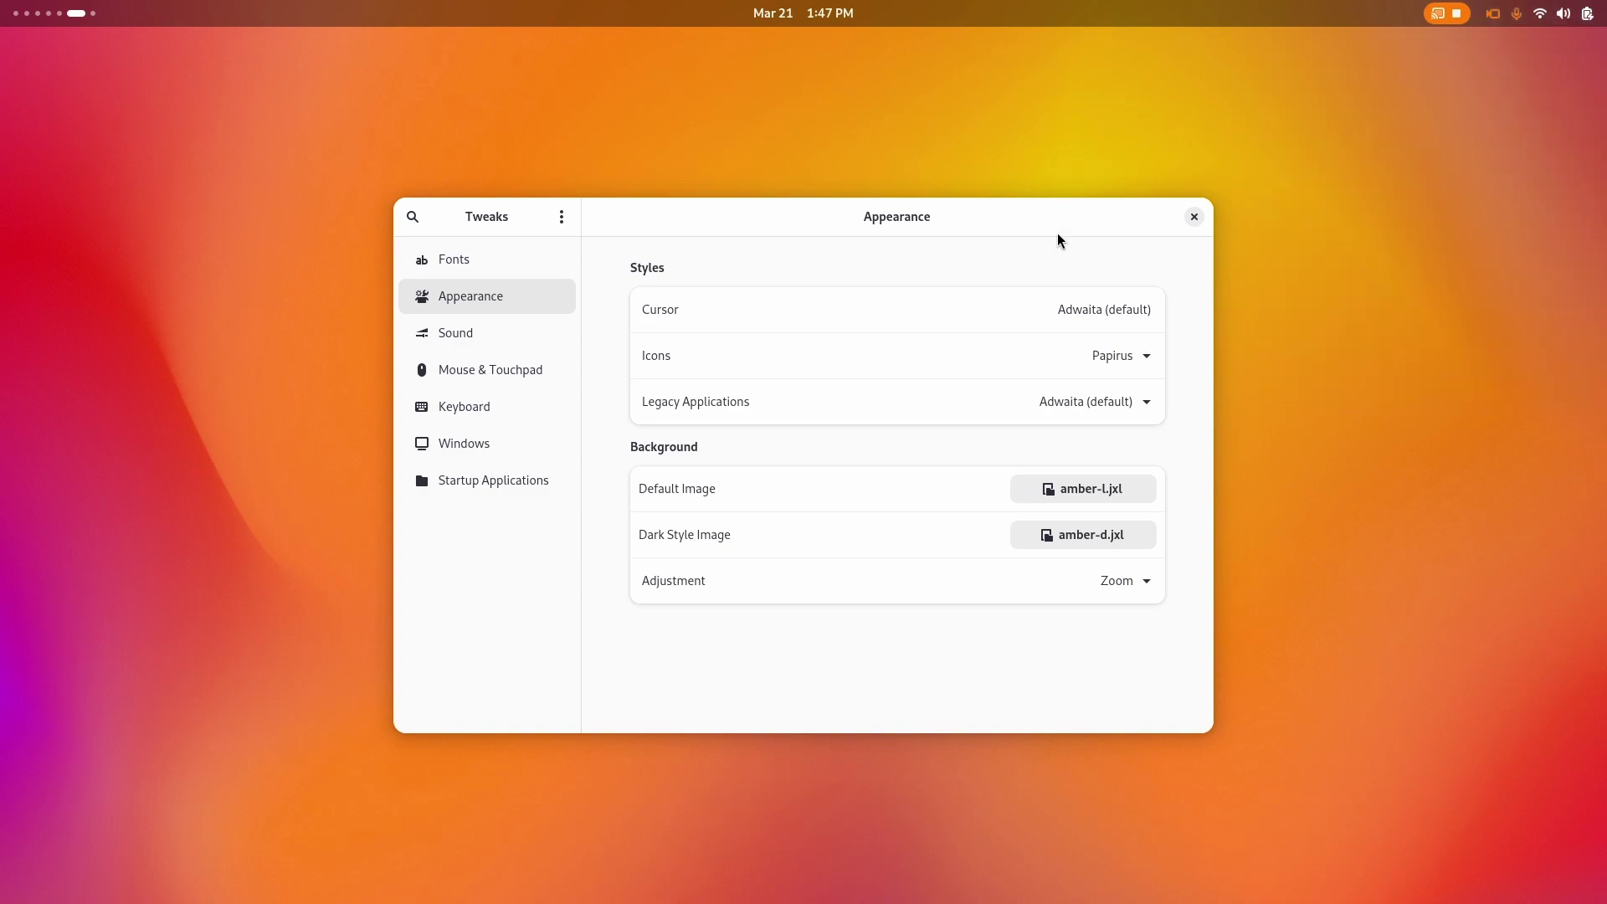
Close the Tweaks and terminal windows, bringing the Files window forward
click(1195, 217)
key(super)
click(1089, 278)
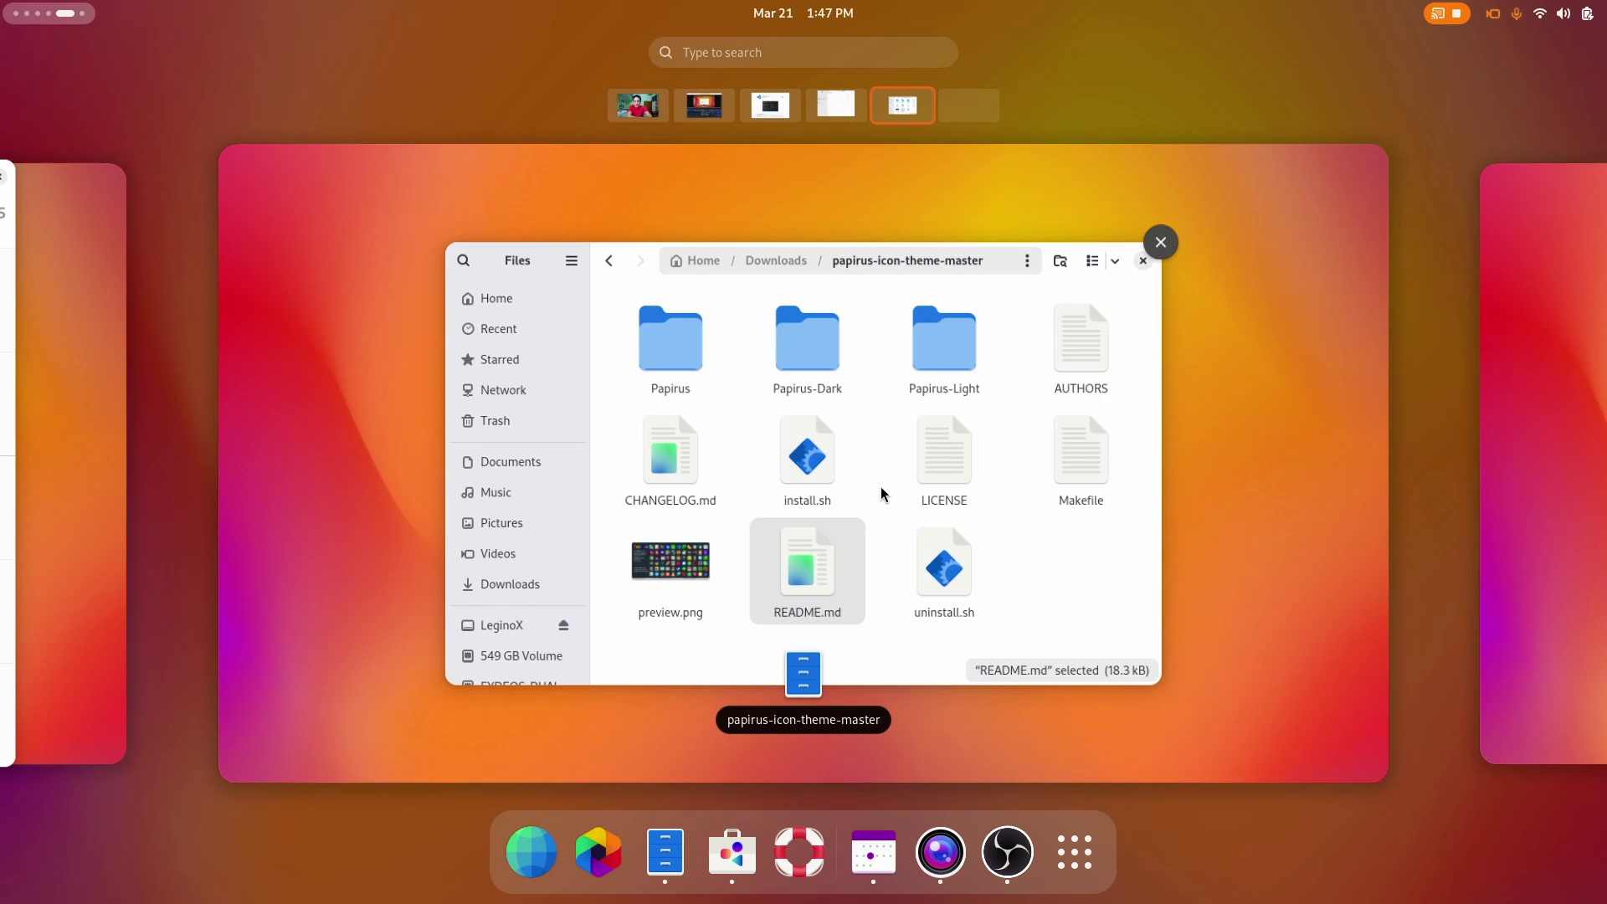
click(881, 494)
key(super)
Browse the workspaces and toggle quick settings, ending on the empty last workspace
scroll(880, 615, up, 1)
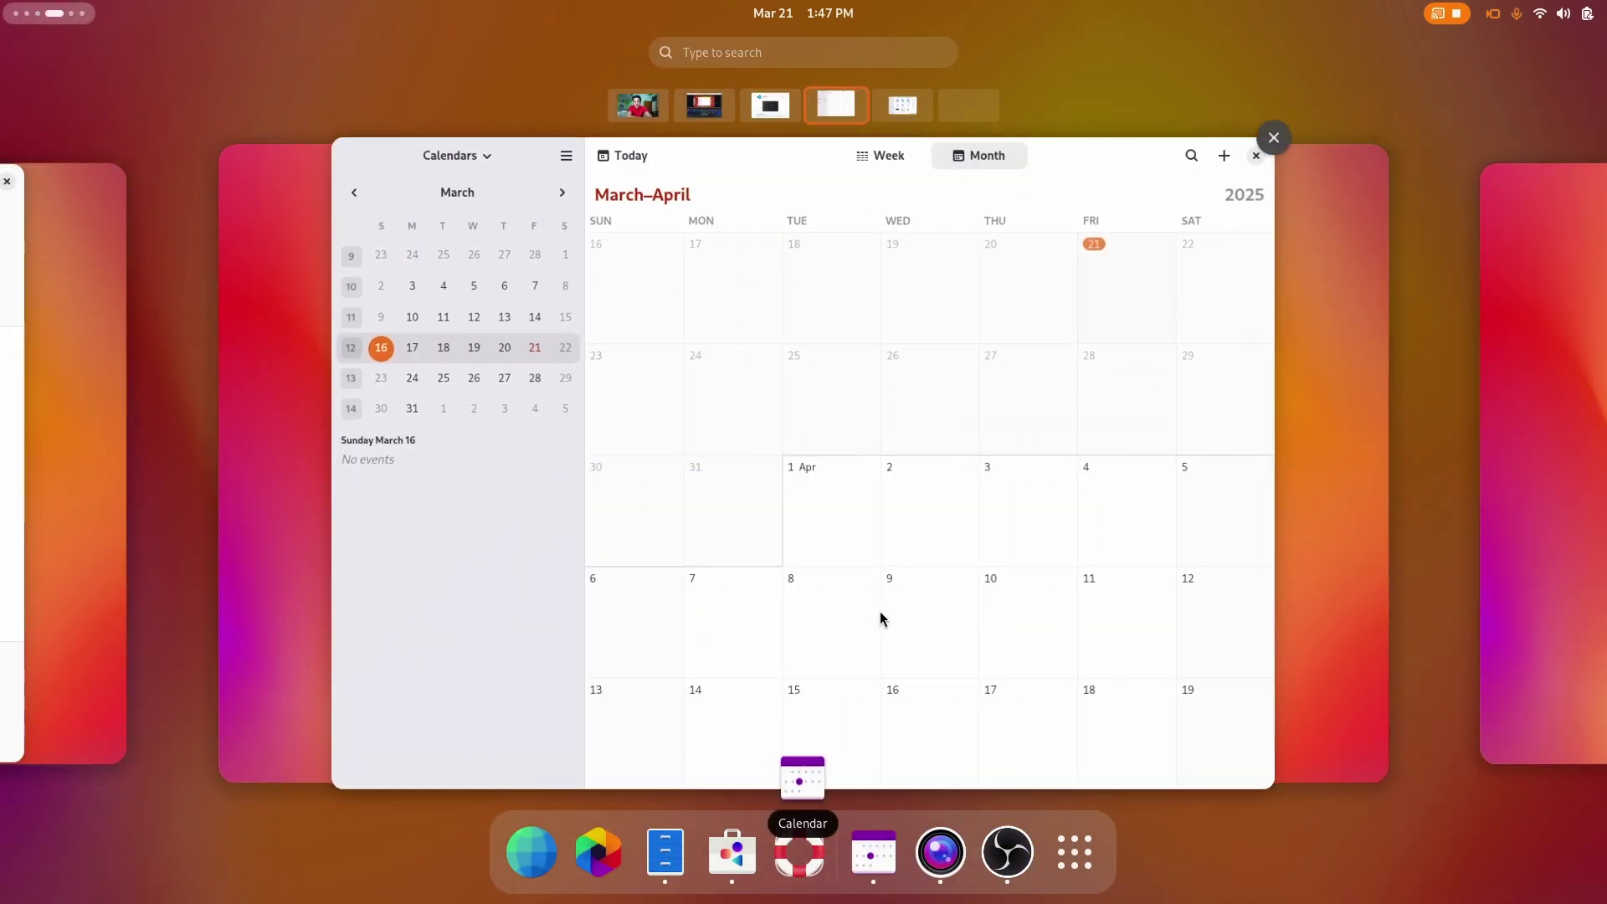
scroll(880, 620, down, 1)
key(super)
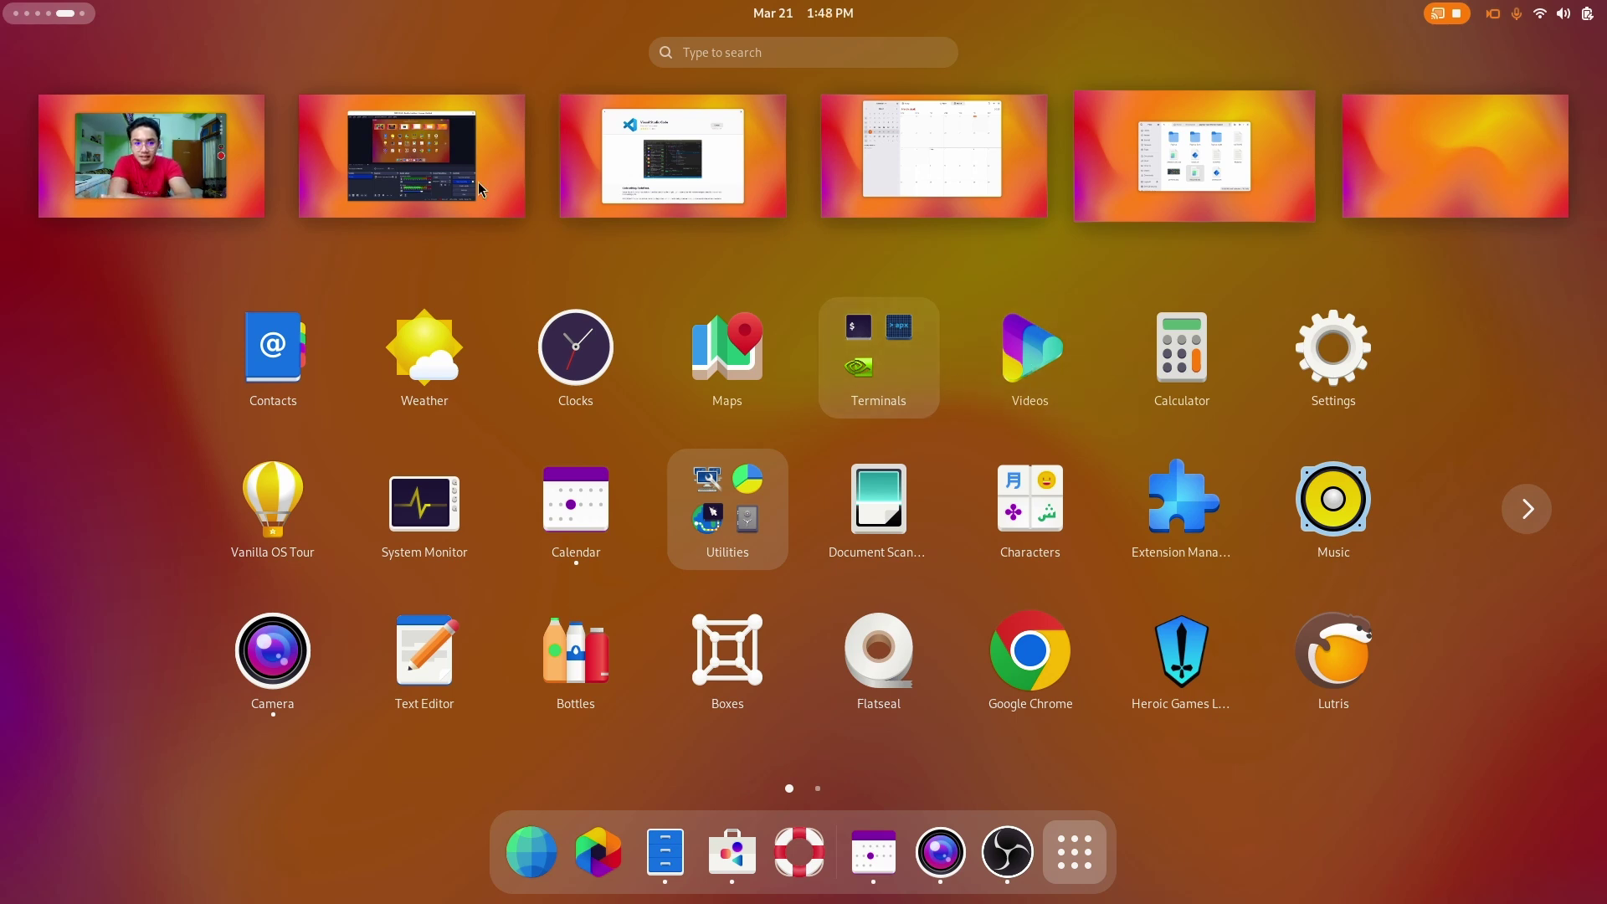
click(655, 144)
scroll(655, 144, down, 3)
click(1600, 10)
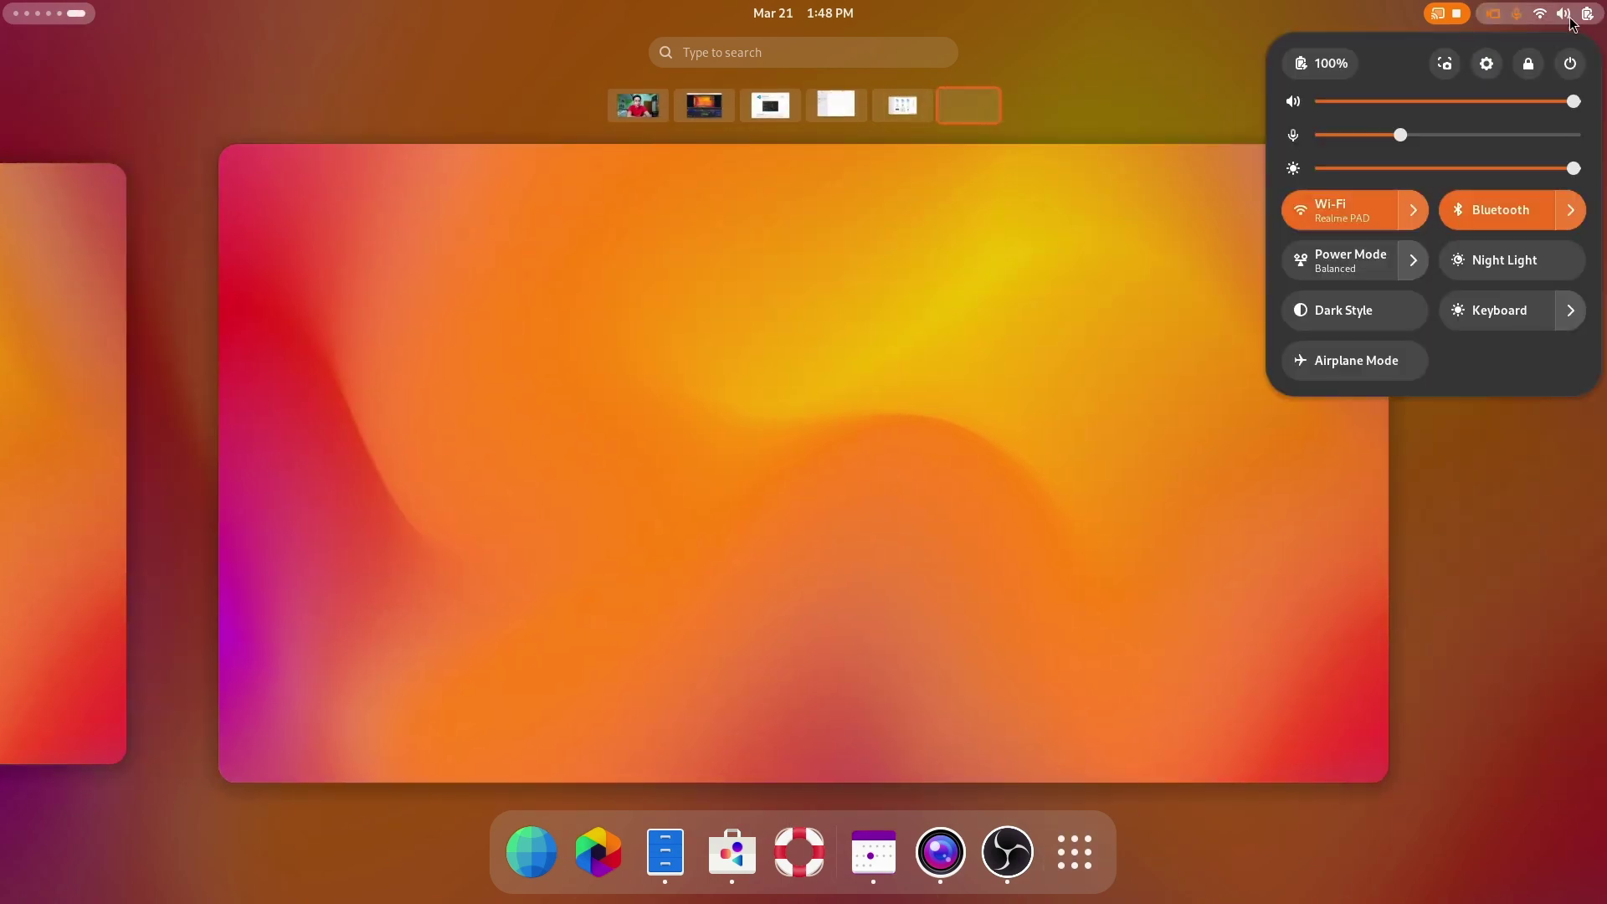
click(989, 394)
scroll(989, 395, up, 5)
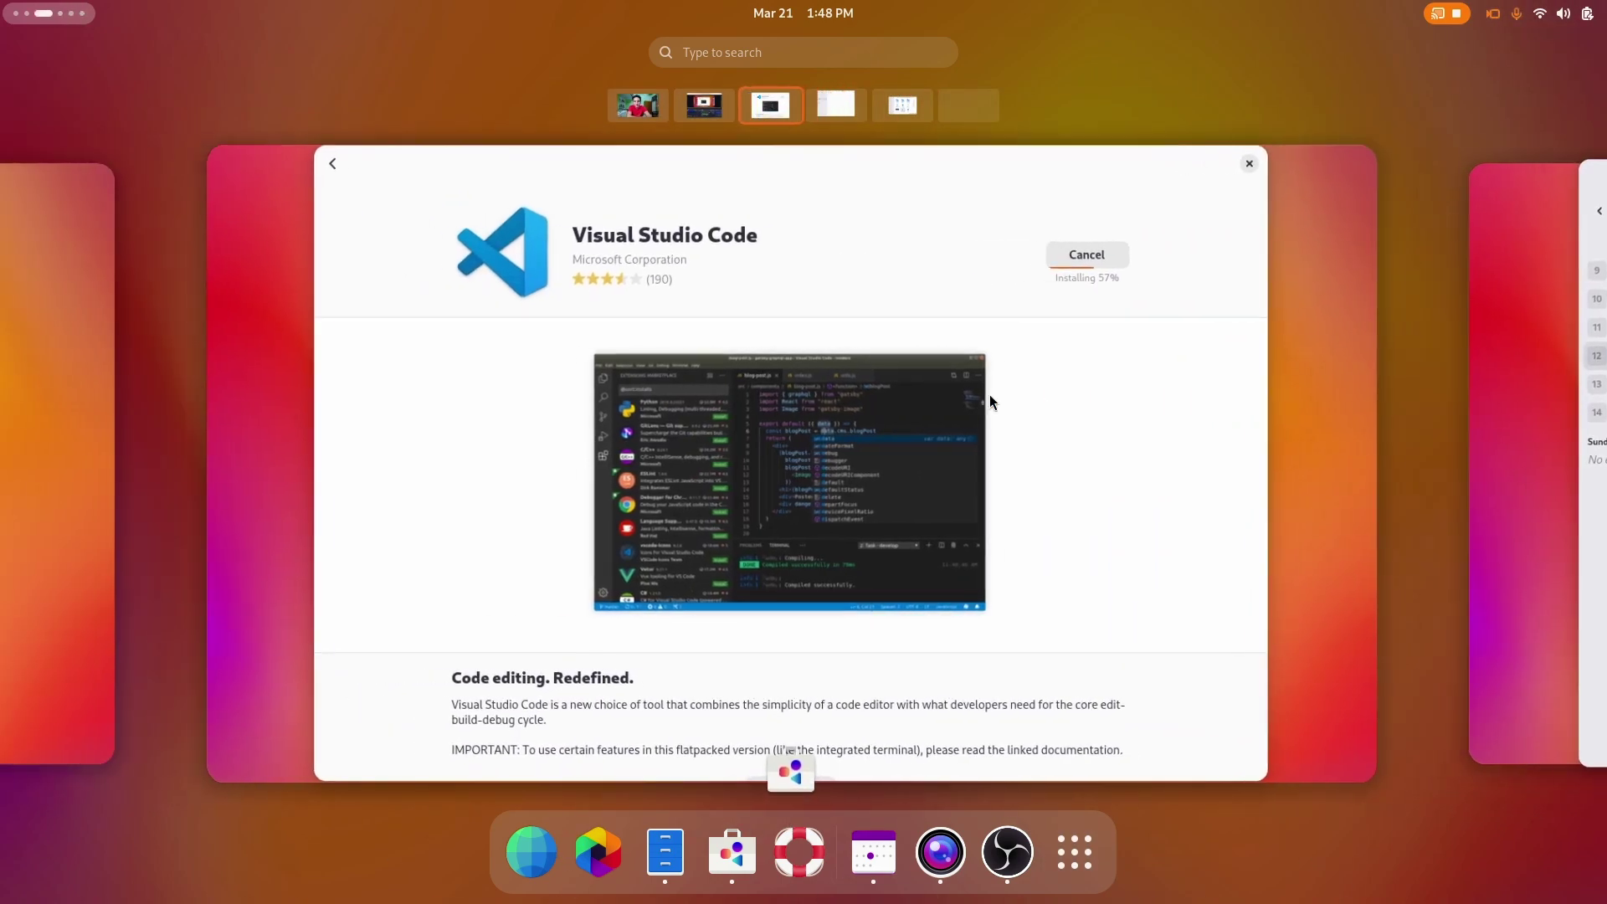
scroll(989, 395, down, 2)
scroll(989, 394, up, 3)
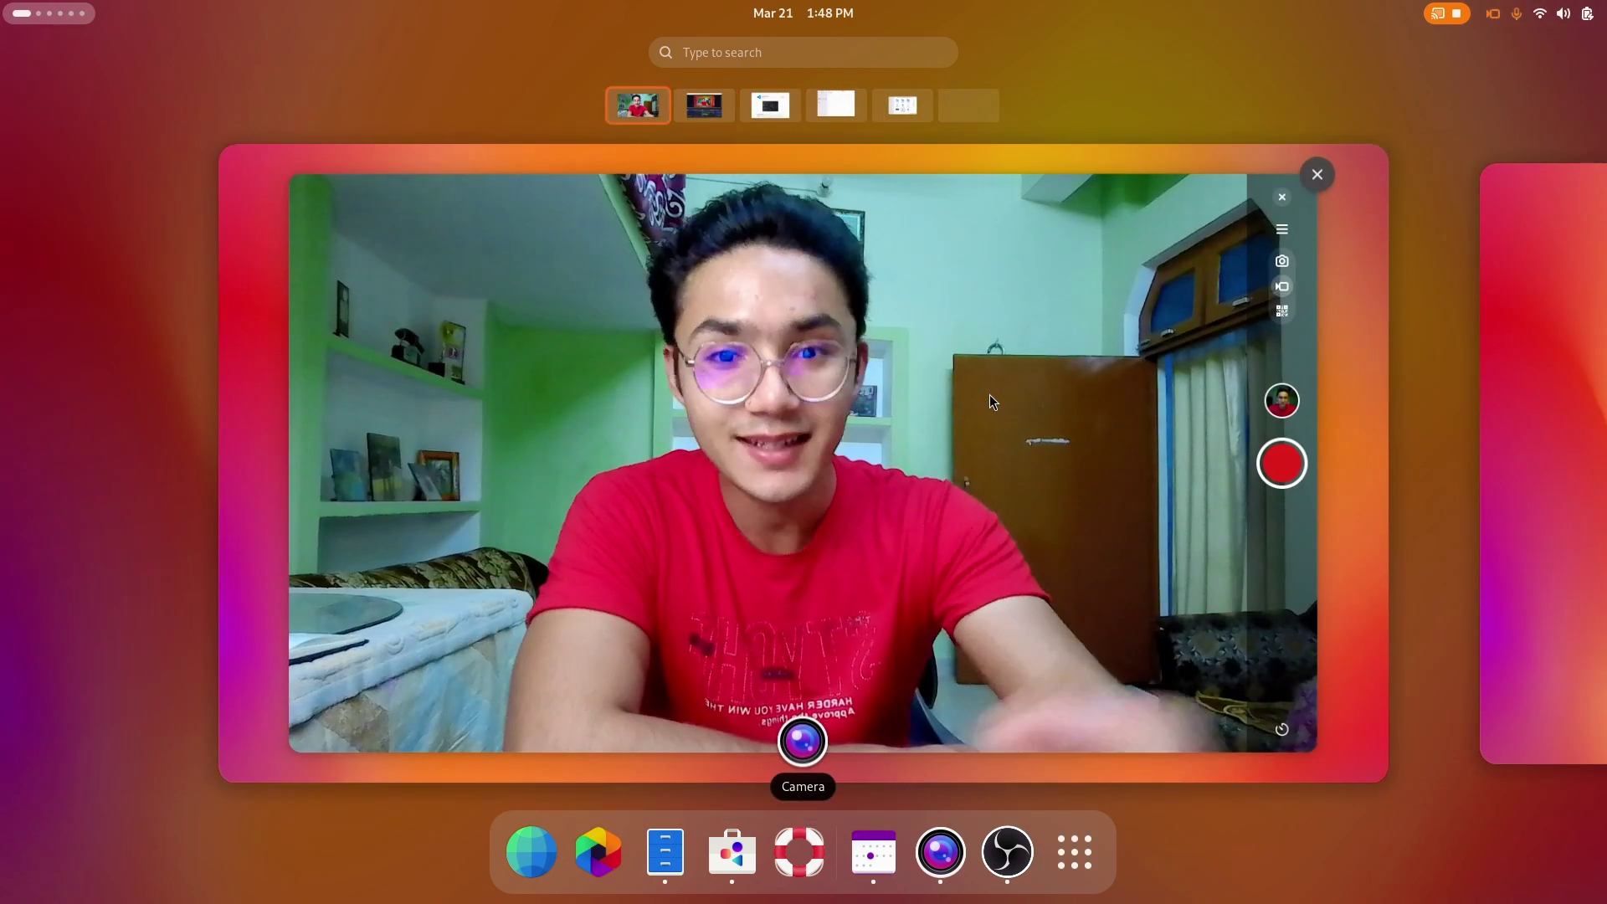
scroll(990, 394, down, 4)
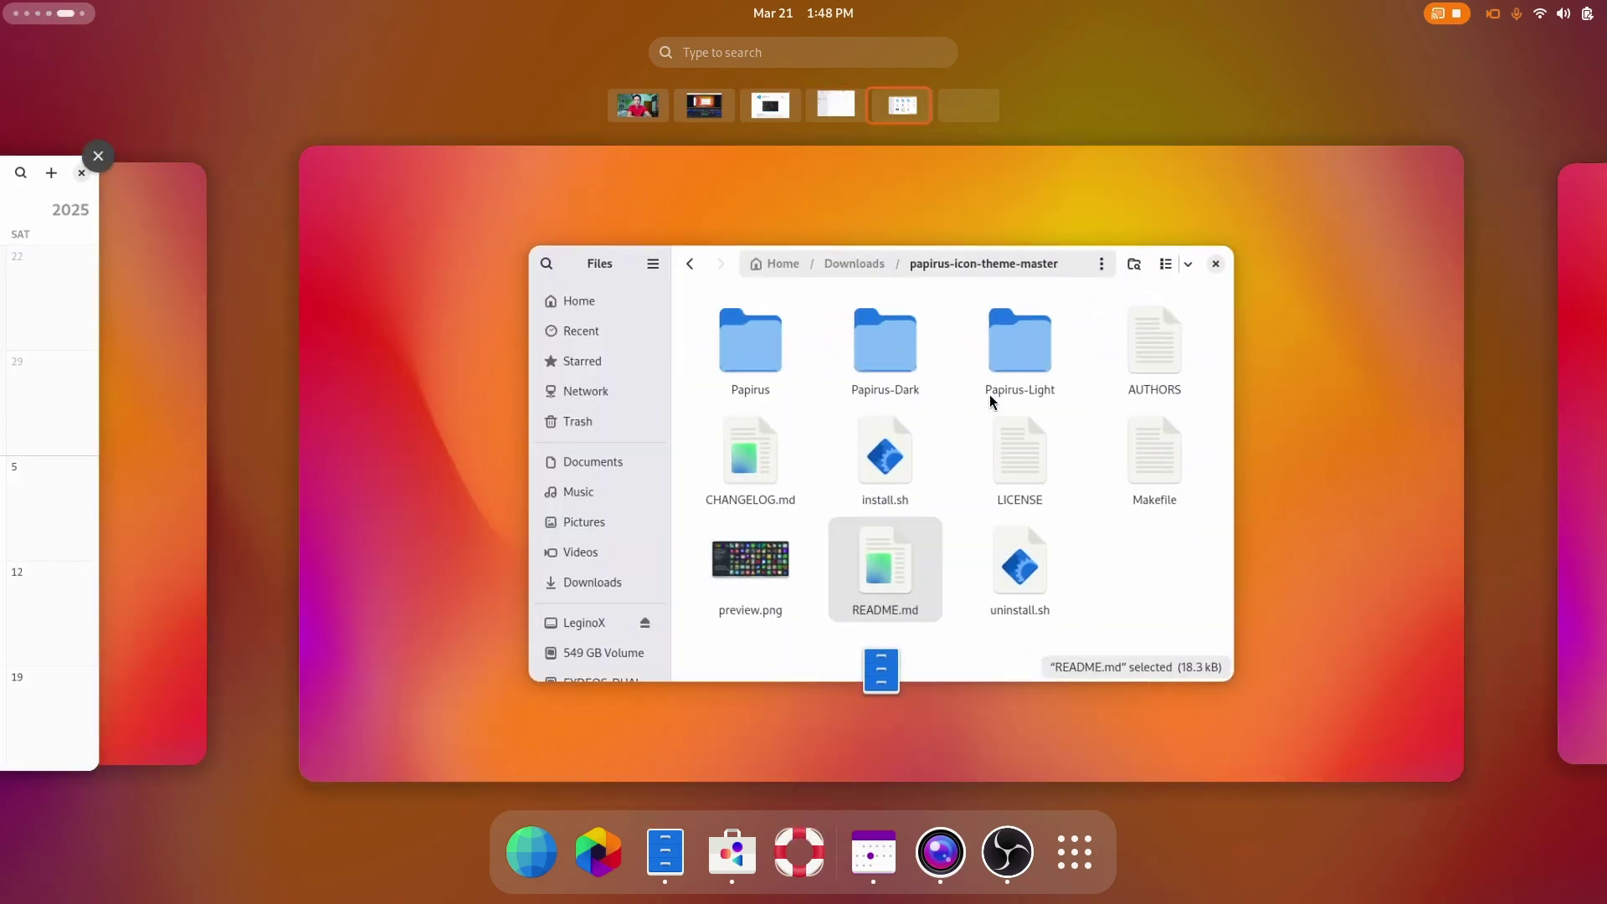
scroll(989, 394, down, 1)
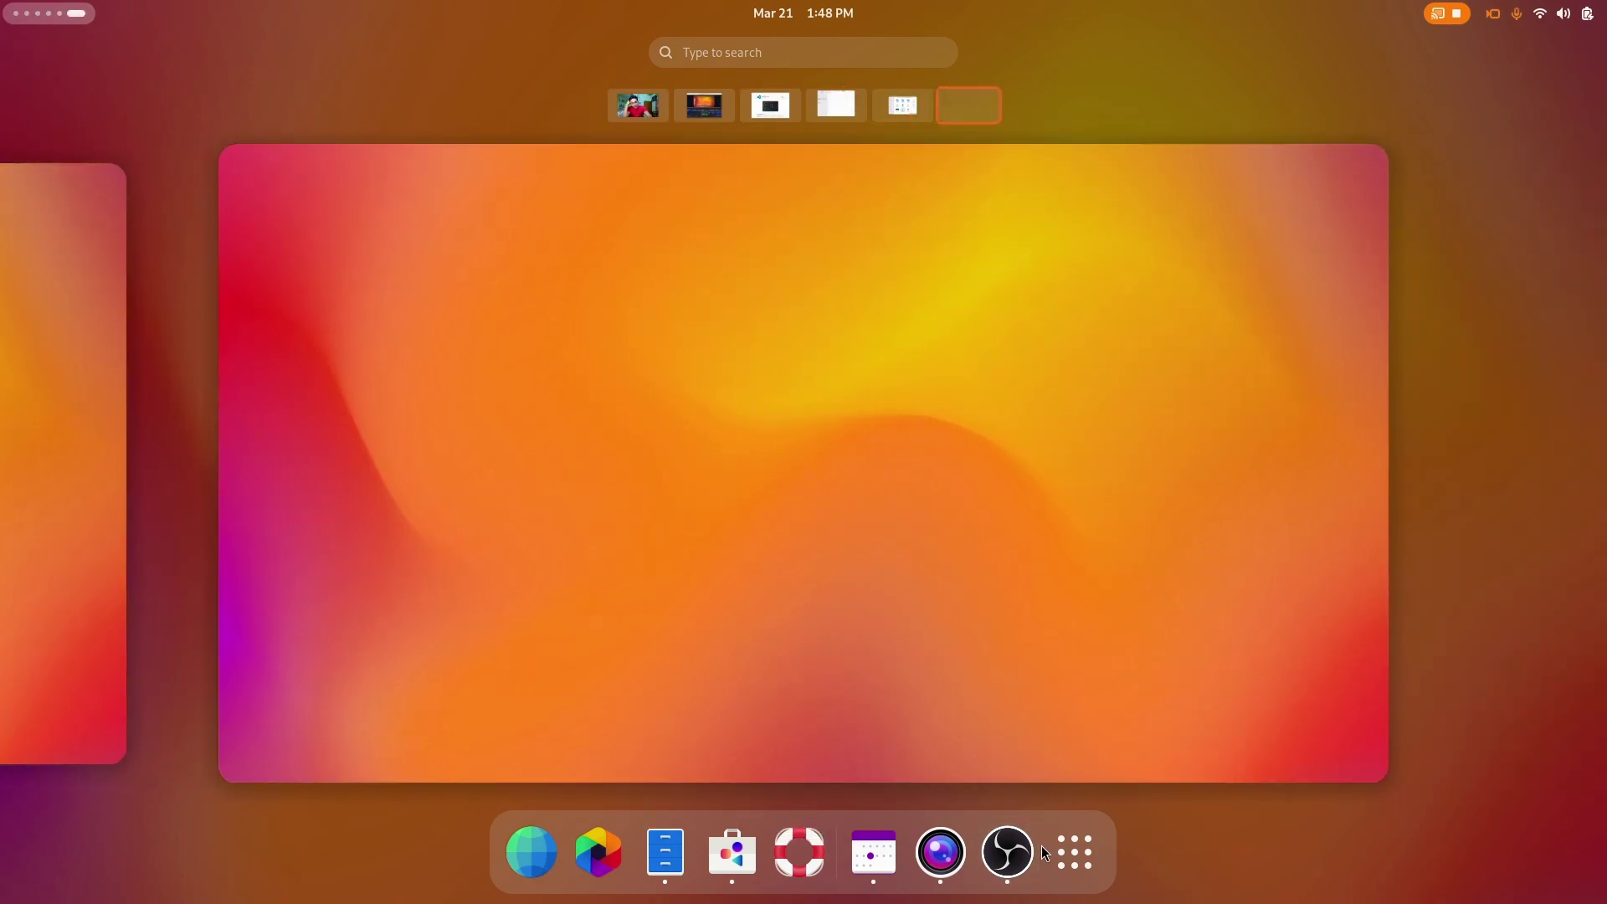
Open gemini.google.com in Chrome and ask how to install and apply icon packs in Vanilla OS 2
click(1069, 848)
click(1030, 654)
text(gemini)
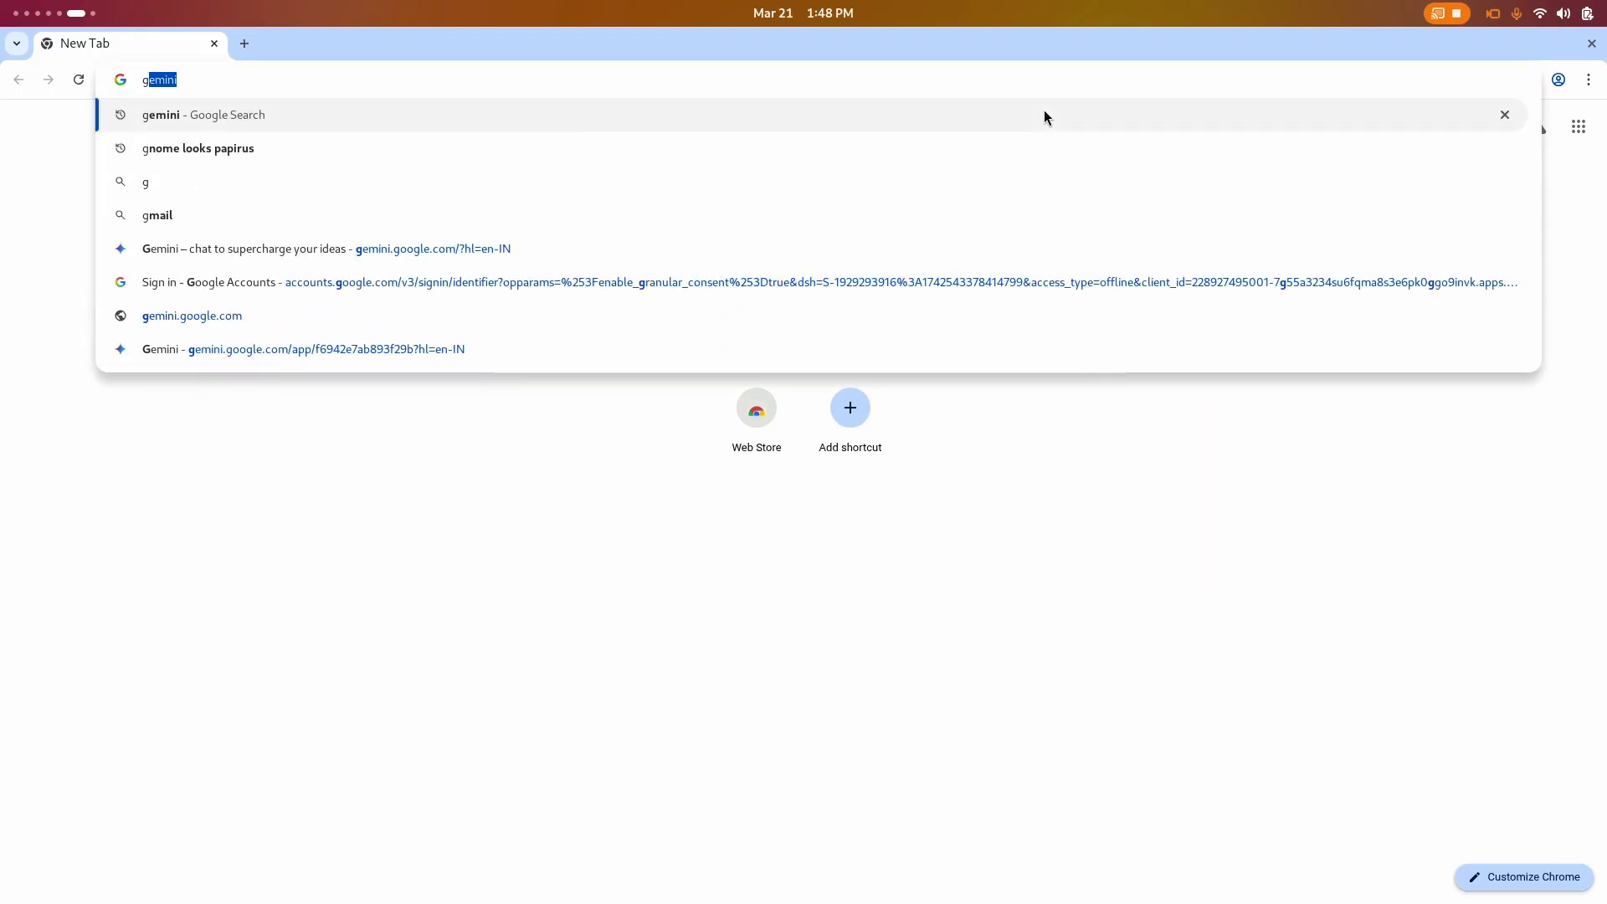
key(Up)
key(Return)
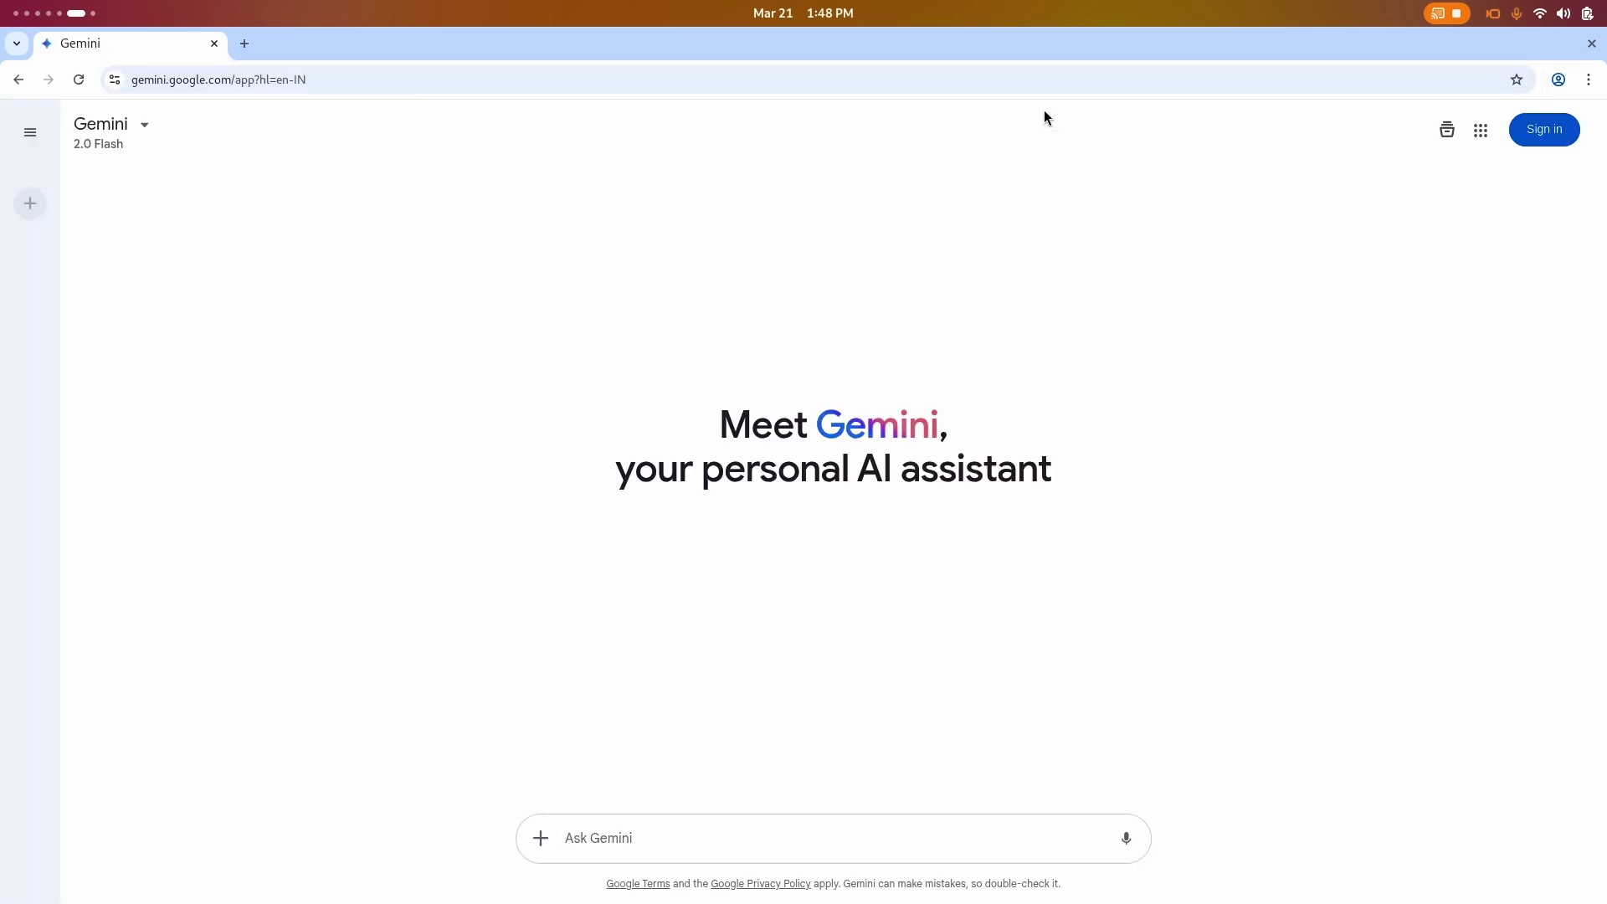
text(I want to install and apply icon packs in vanilla os 2, wh)
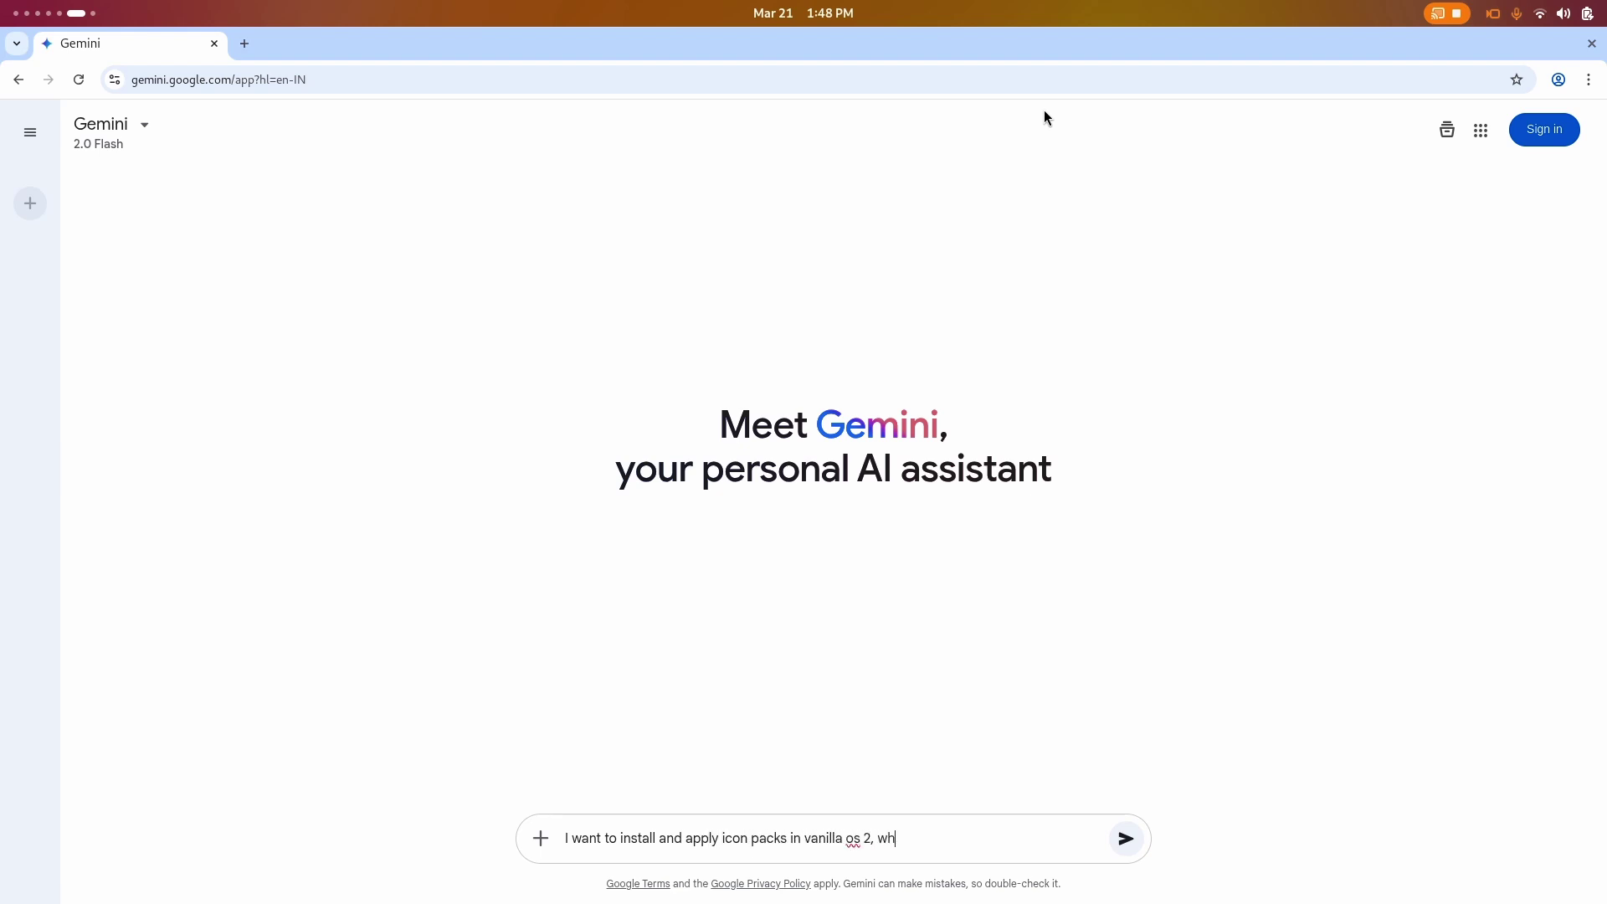
text(ich is immutable gnome distro)
key(Return)
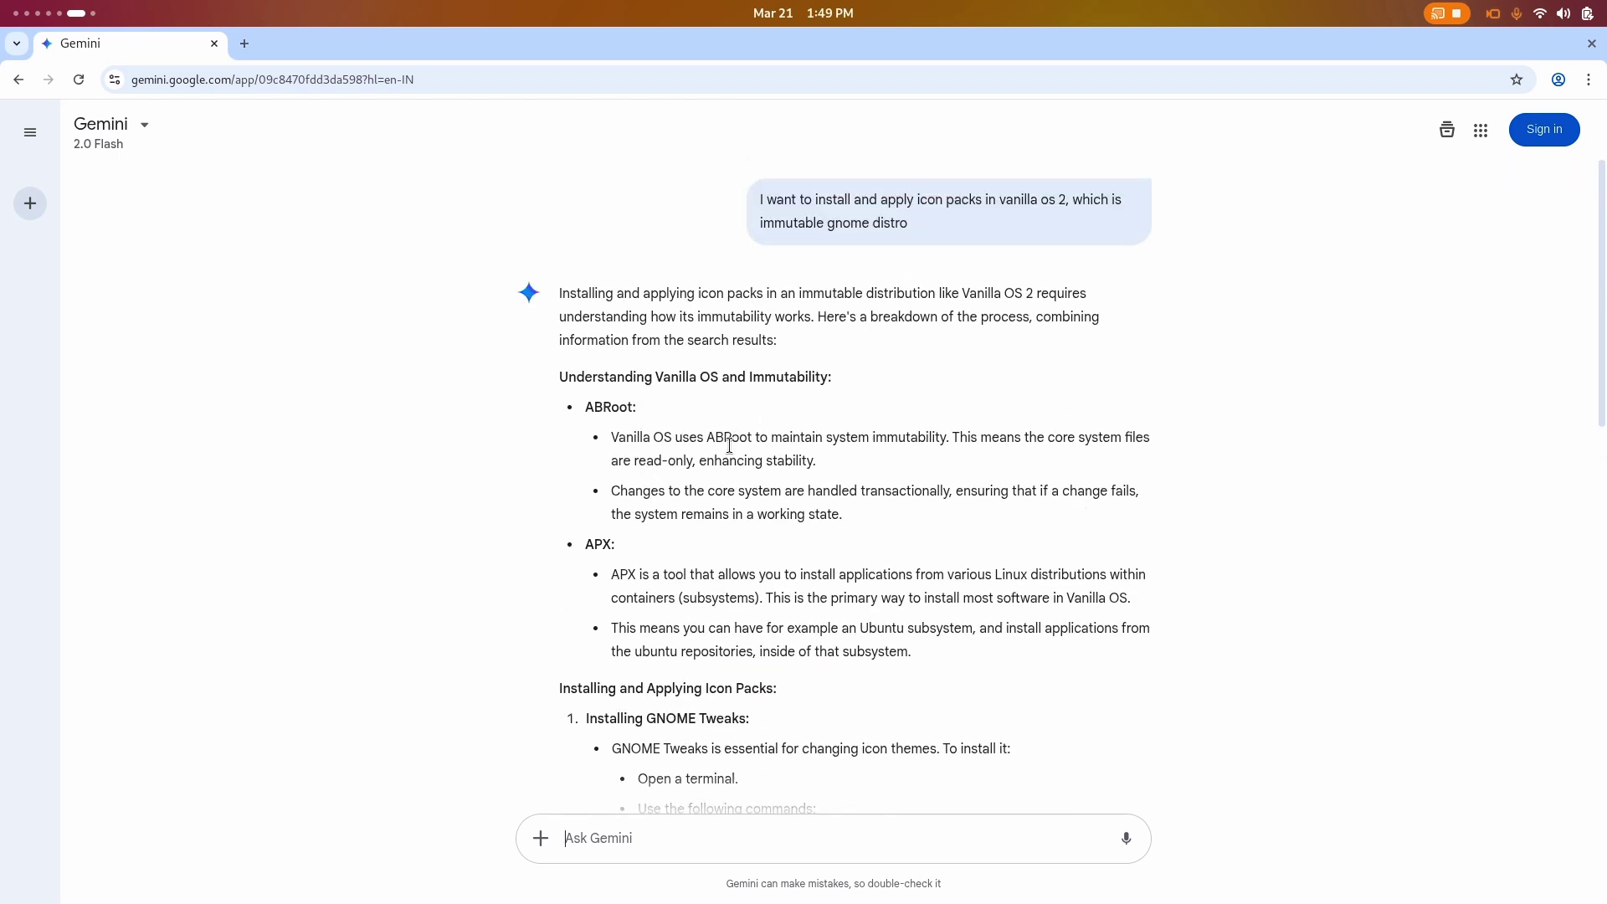
Read Gemini's answer, selecting the ABRoot explanation and the gnome-tweaks install command
drag(707, 441, 914, 444)
click(914, 444)
scroll(805, 641, down, 6)
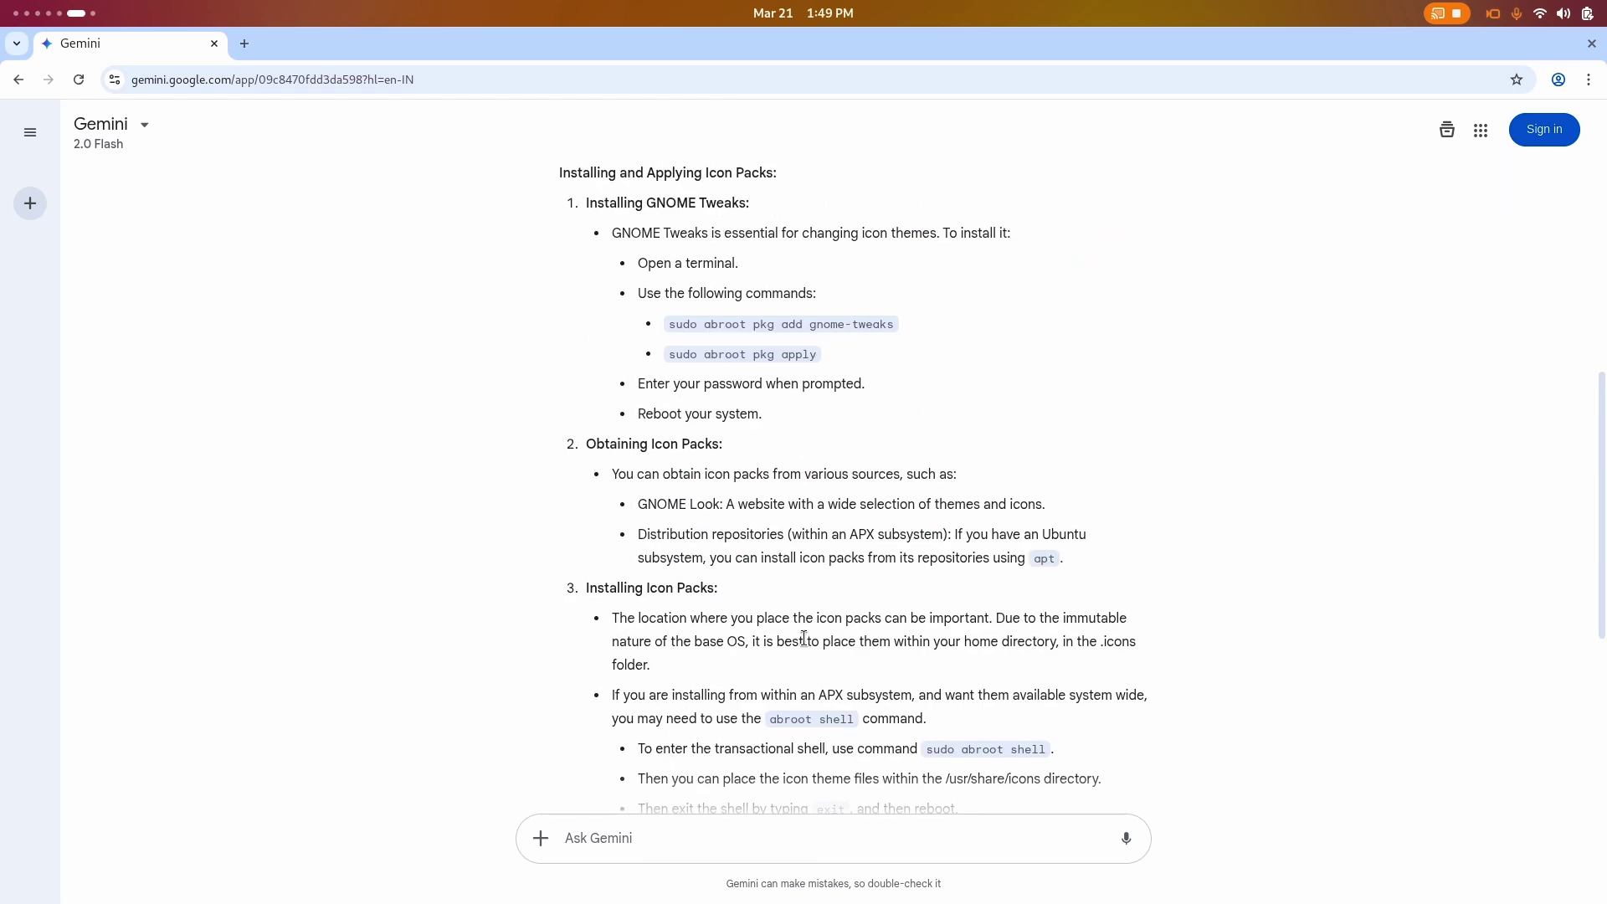
scroll(804, 639, up, 1)
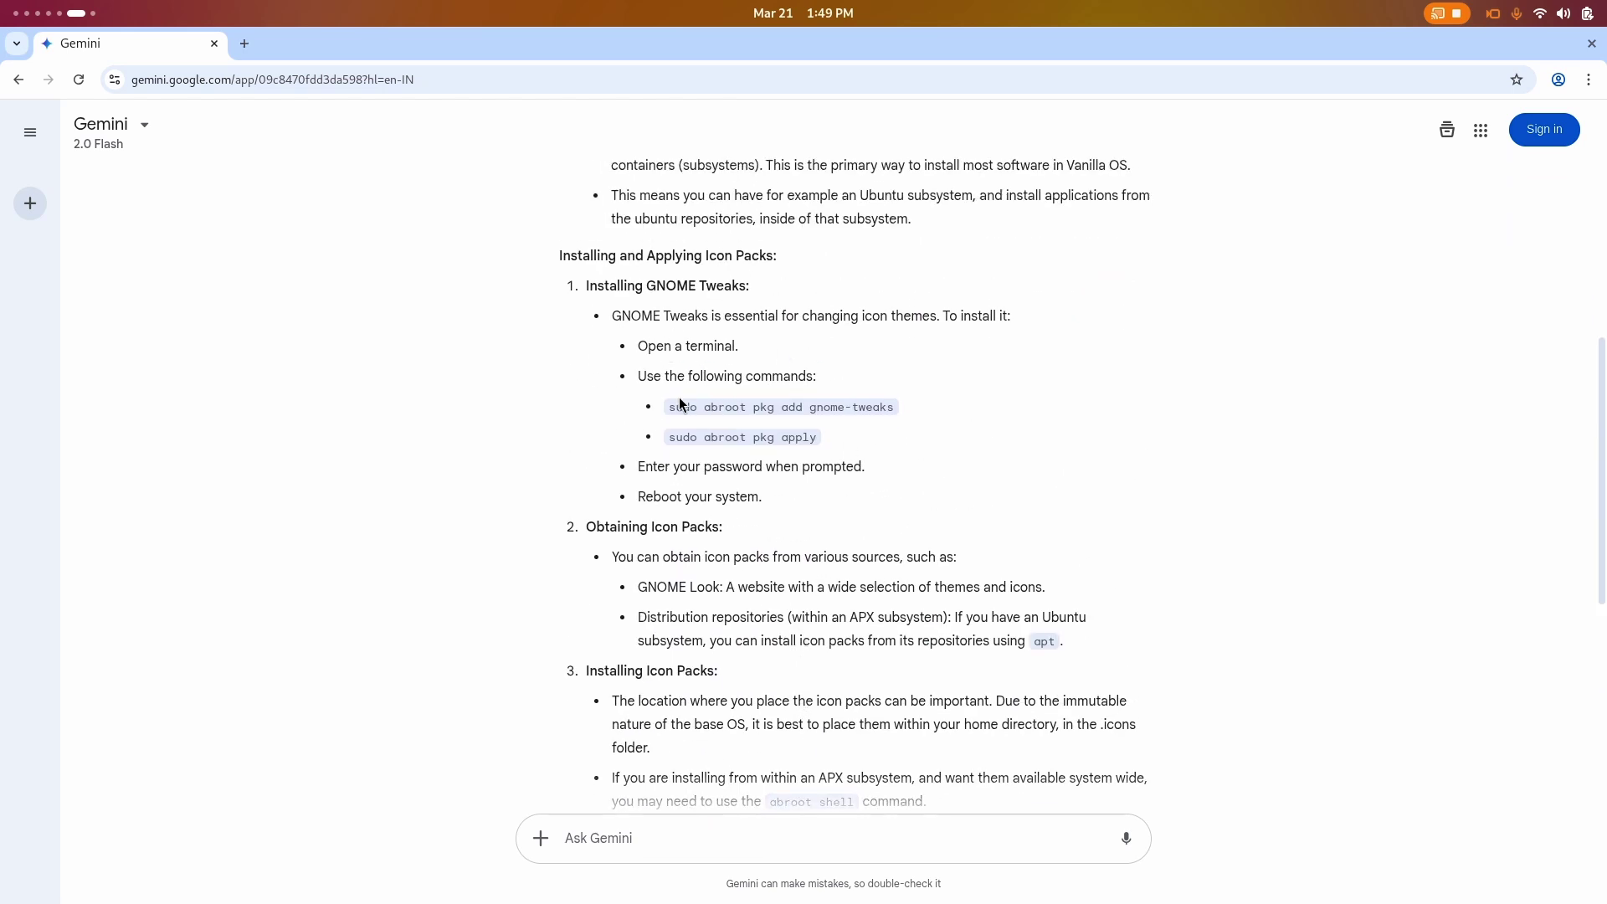
mouse_move(668, 405)
mouse_down()
mouse_move(721, 435)
mouse_move(897, 415)
mouse_up()
click(897, 415)
Go through the Activities overview to the full app grid
key(super)
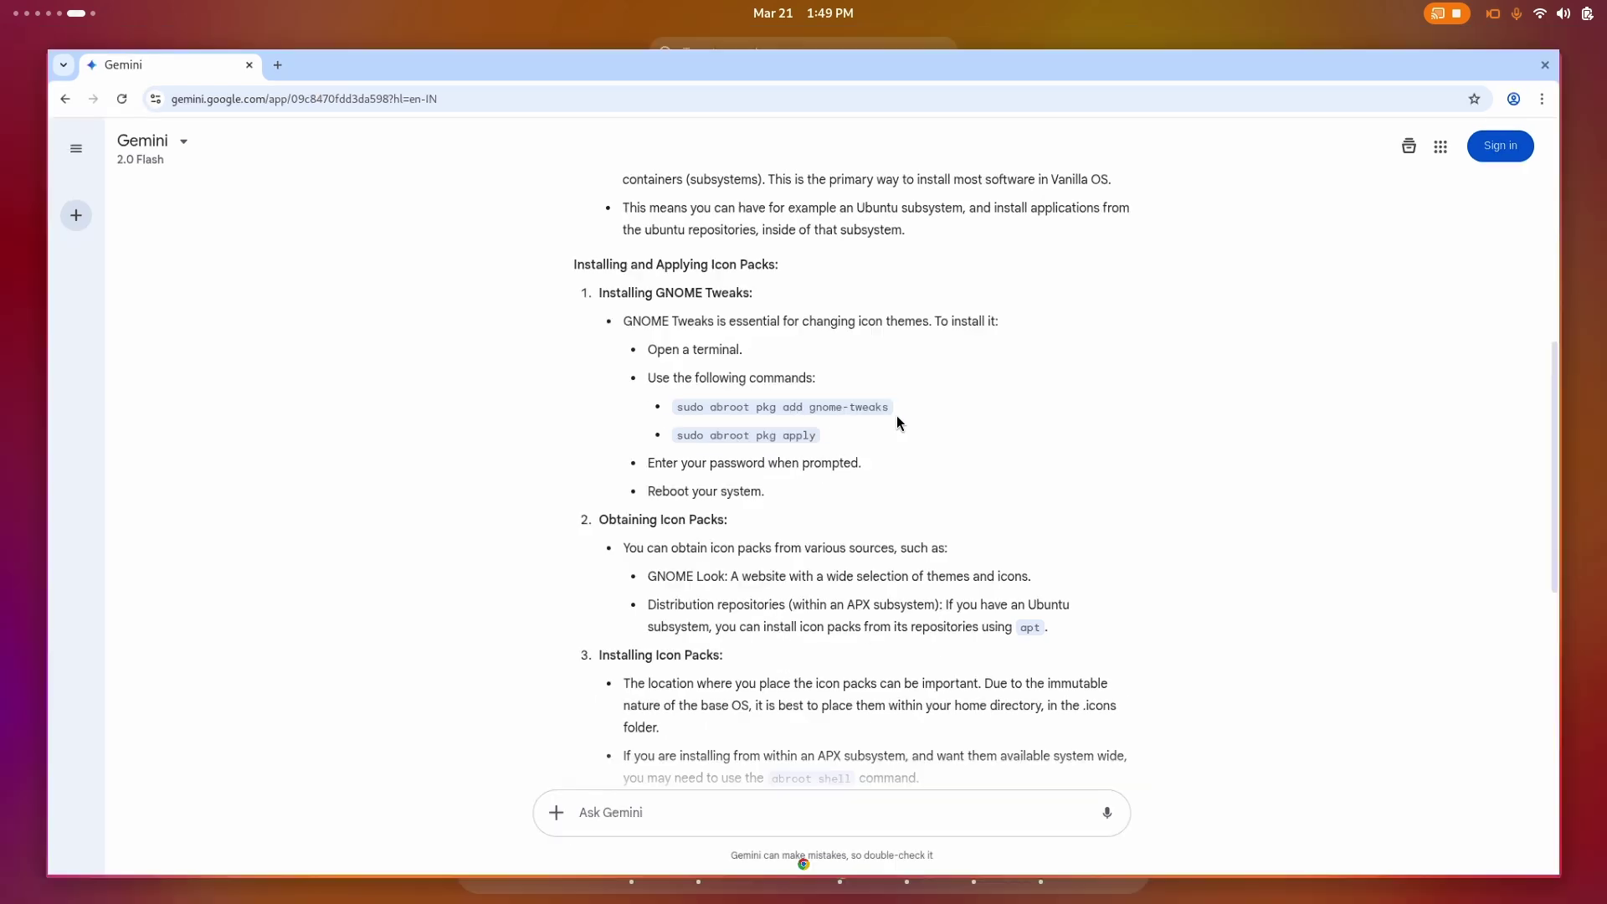
key(super)
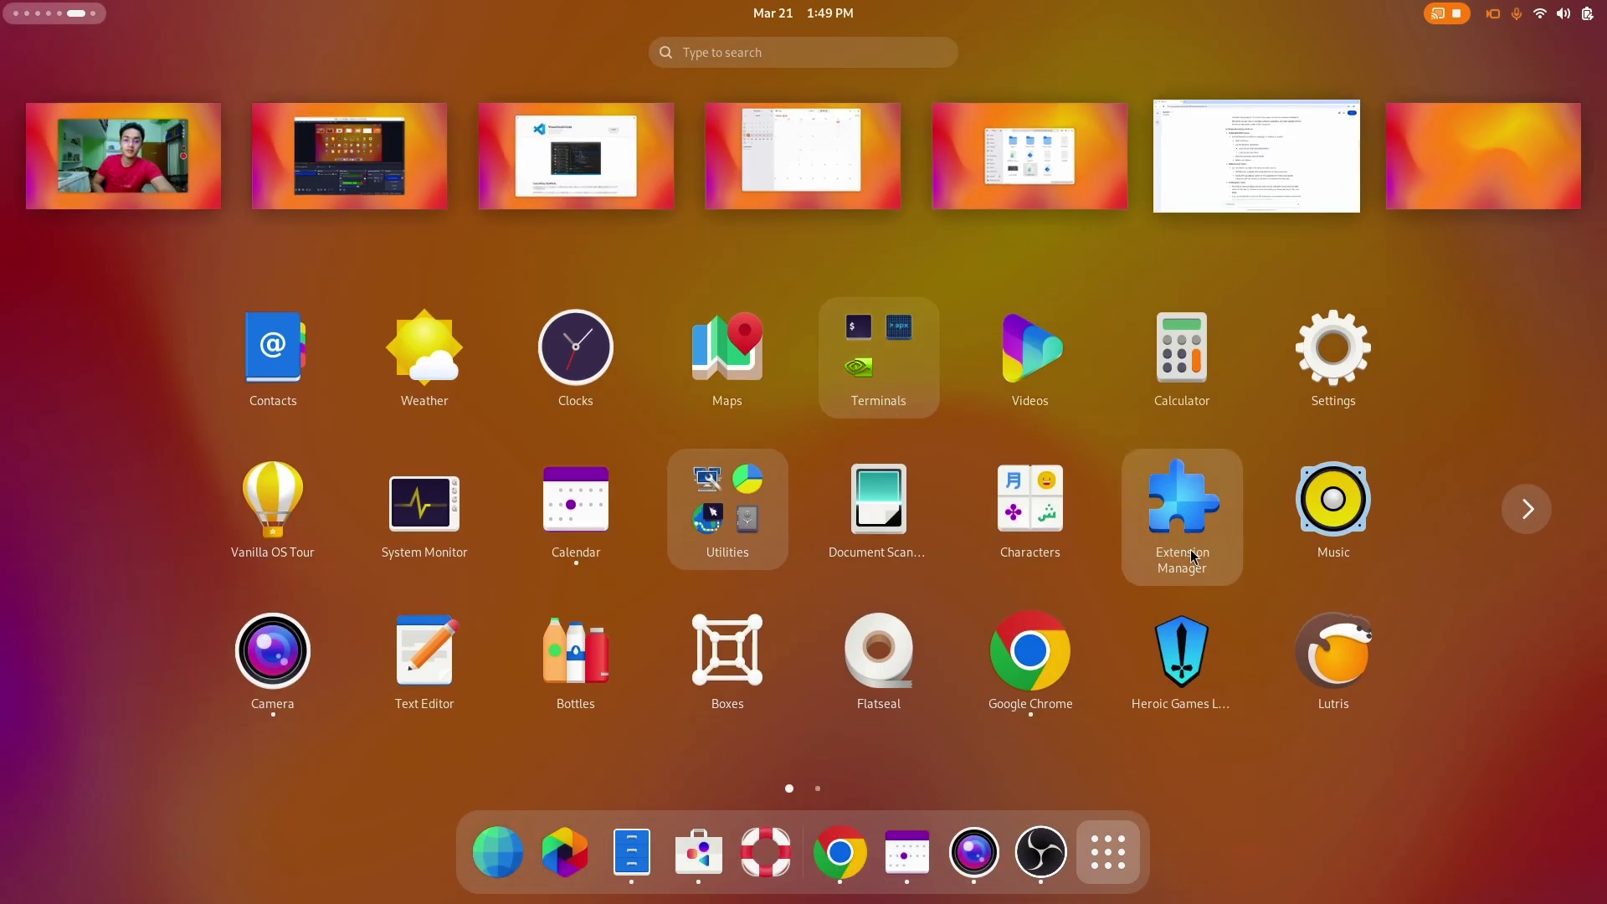
key(Escape)
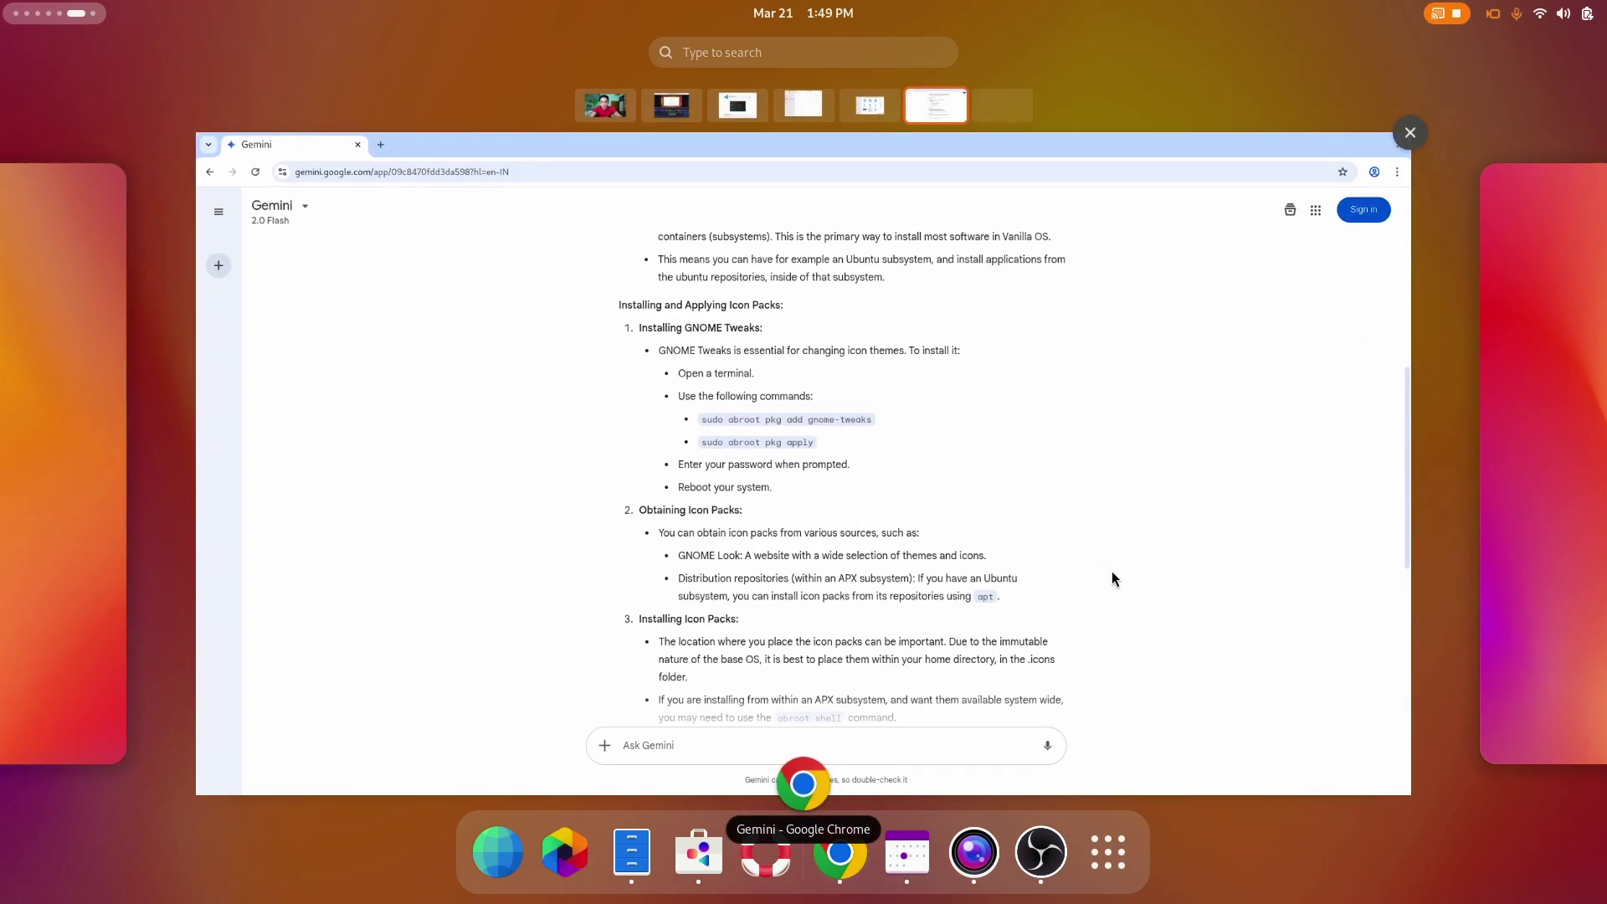
click(1107, 862)
In a new Black Box terminal, run 'sudo apt remove refind'
click(869, 400)
click(692, 355)
text(sudo apt install refind)
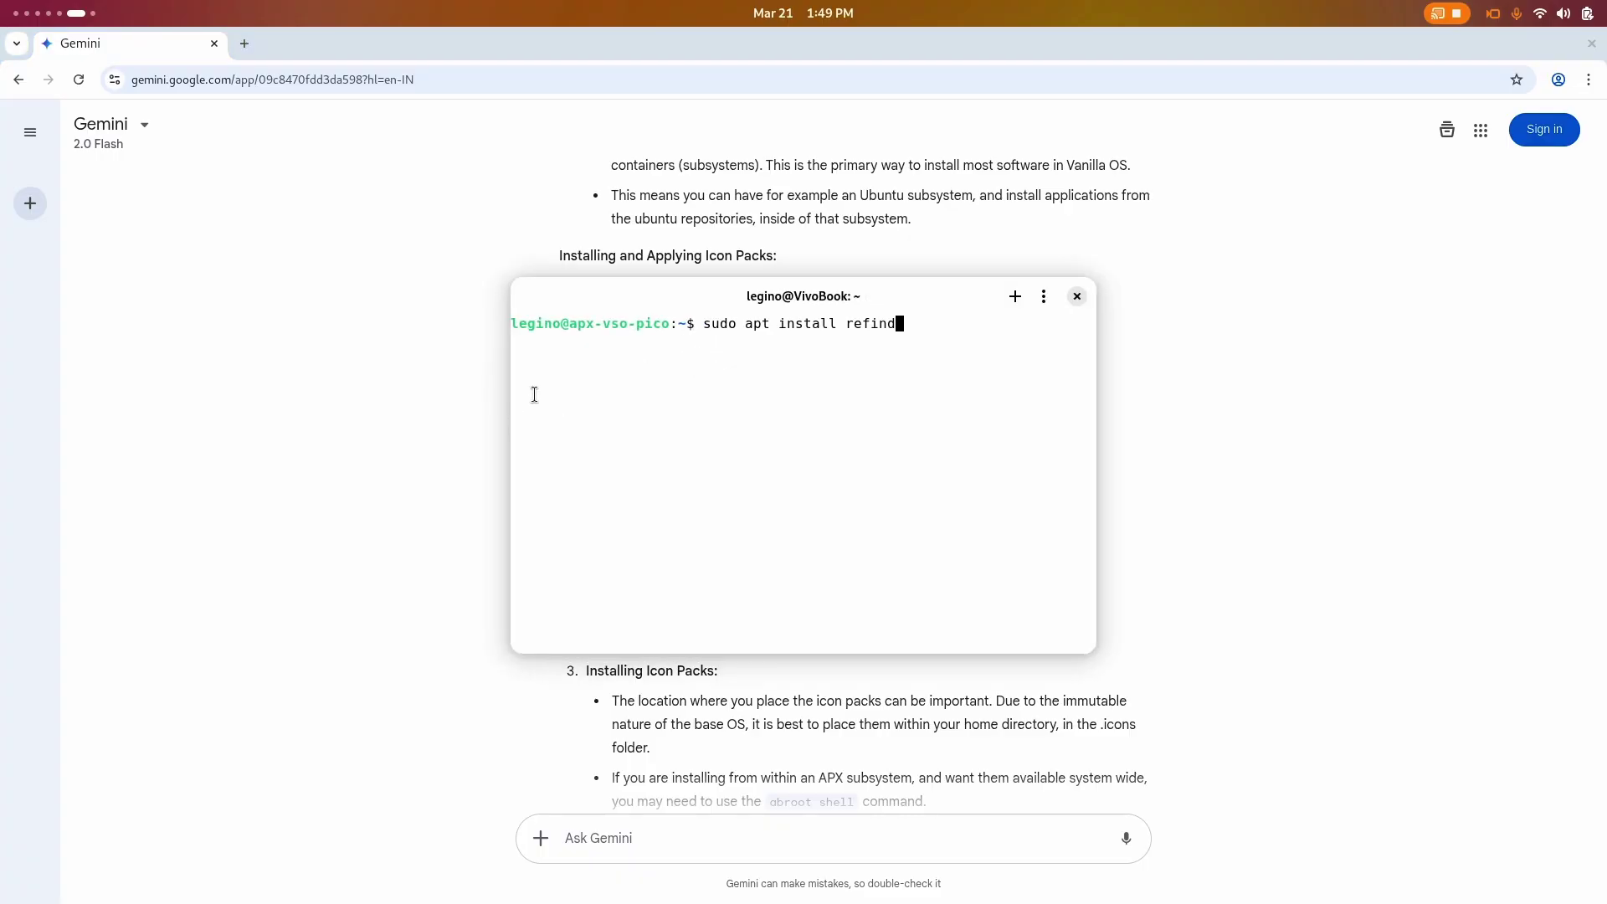
key(Up)
key(Down)
key(Left)
key(Left)
key(Left)
key(Left)
key(Left)
key(Left)
key(Left)
key(BackSpace)
key(BackSpace)
key(BackSpace)
key(BackSpace)
key(BackSpace)
key(BackSpace)
key(BackSpace)
text(remove)
key(Return)
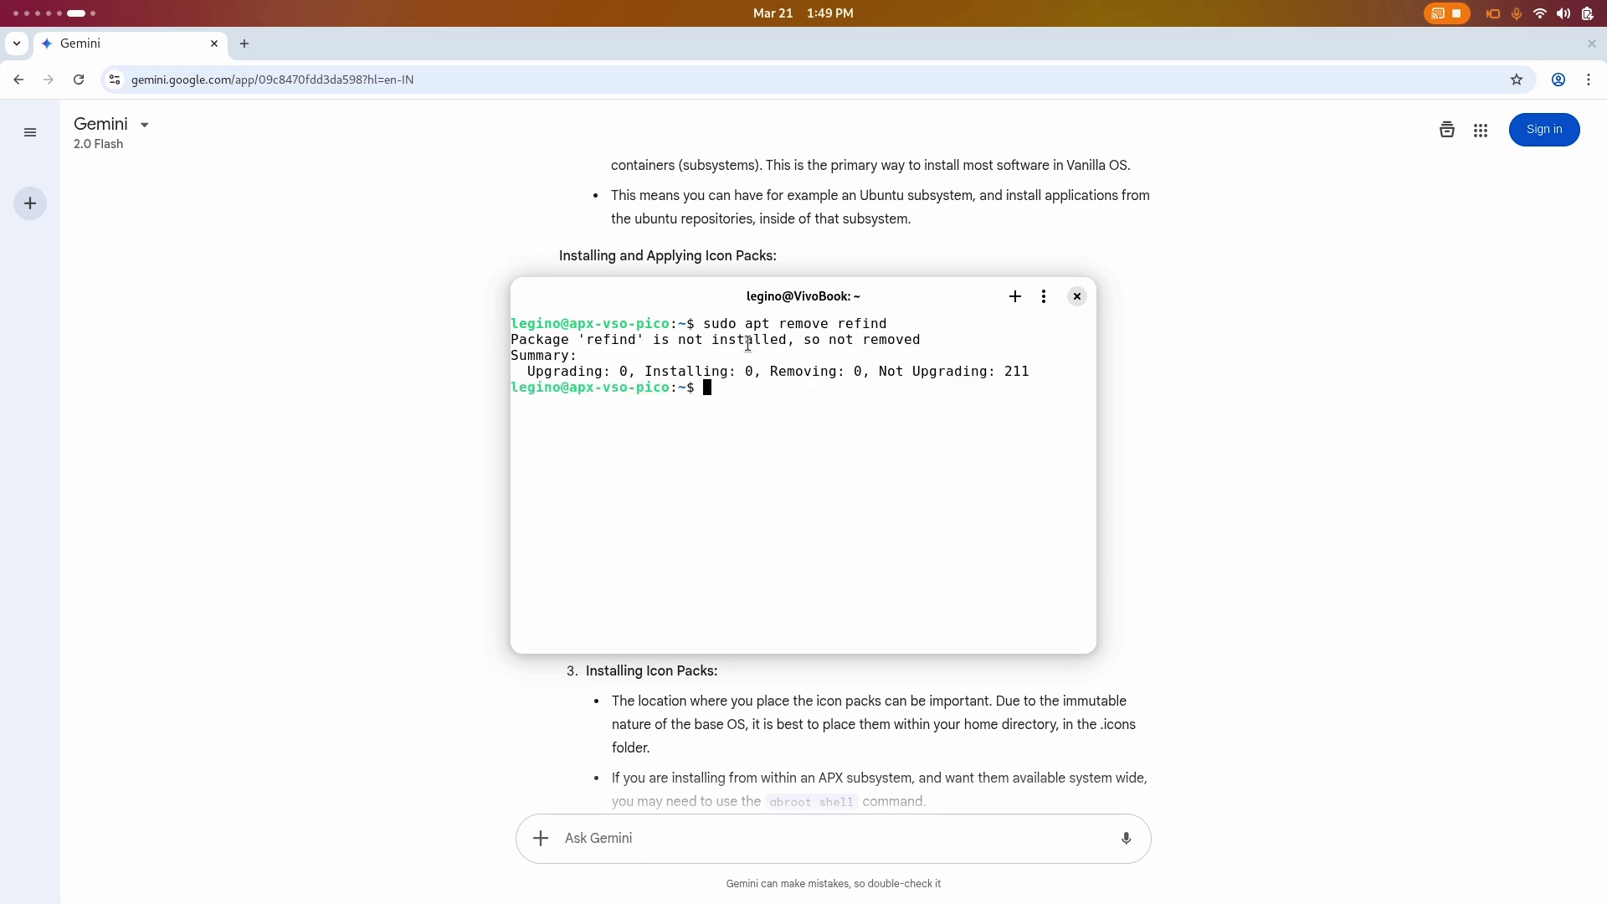
Run 'sudo apt remove gnome-tweaks' and confirm the removal
key(Up)
key(BackSpace)
key(BackSpace)
key(BackSpace)
key(BackSpace)
key(BackSpace)
key(BackSpace)
text(gnome-w)
key(BackSpace)
text(tweaks)
key(Return)
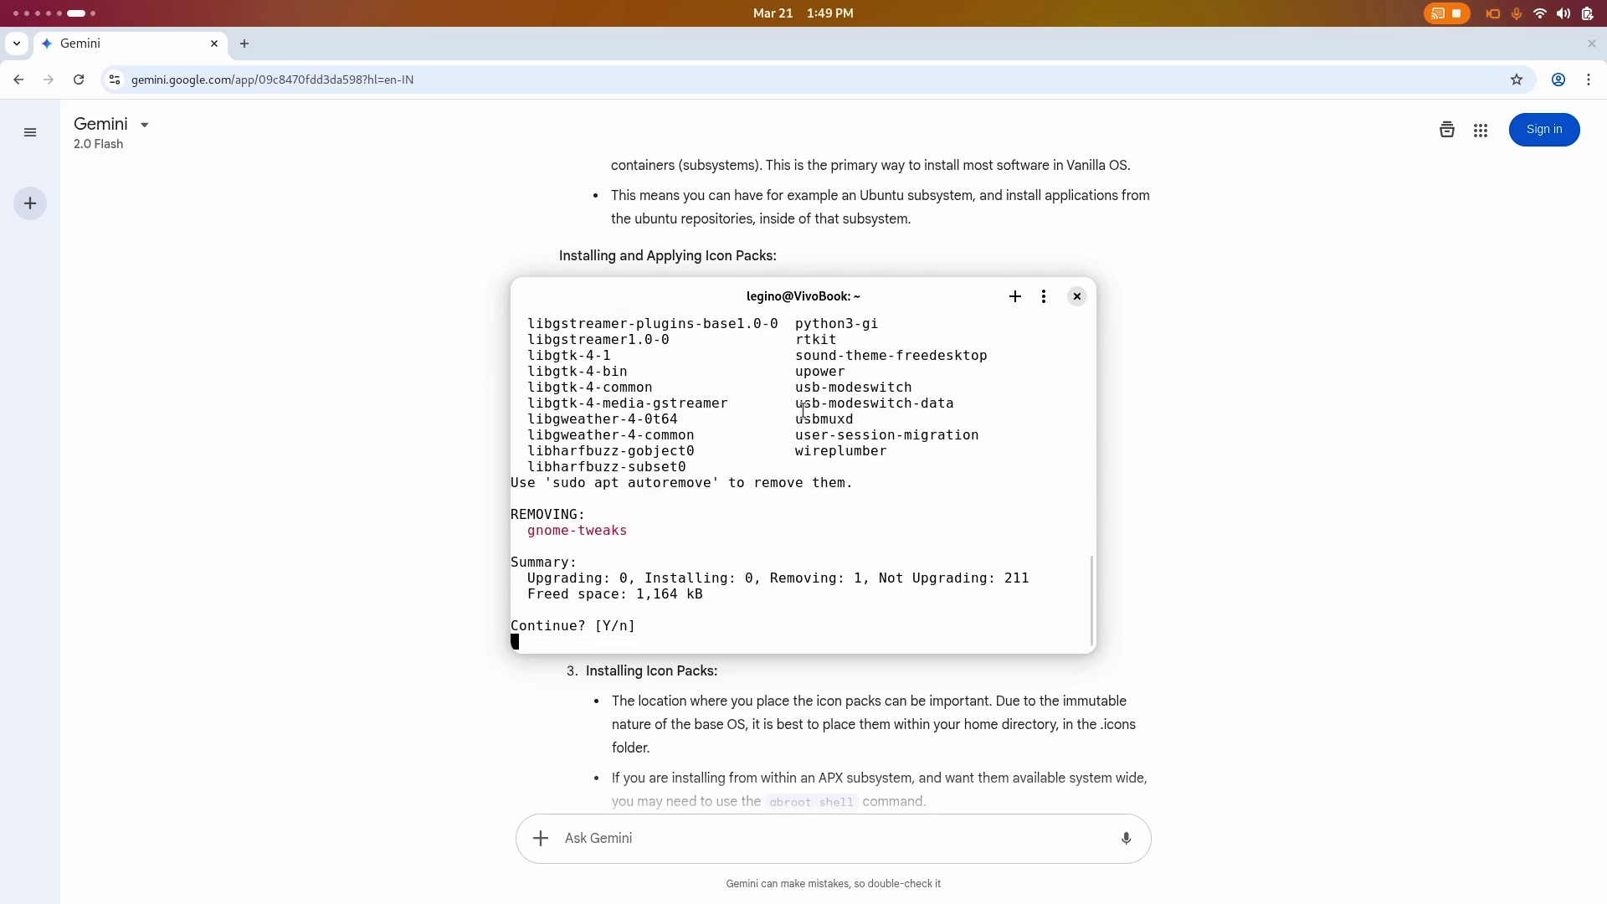
key(Return)
Close the terminal and bring the Chrome Gemini window back to the front
click(1077, 296)
key(super)
scroll(1084, 297, down, 1)
click(1181, 365)
key(super)
key(Escape)
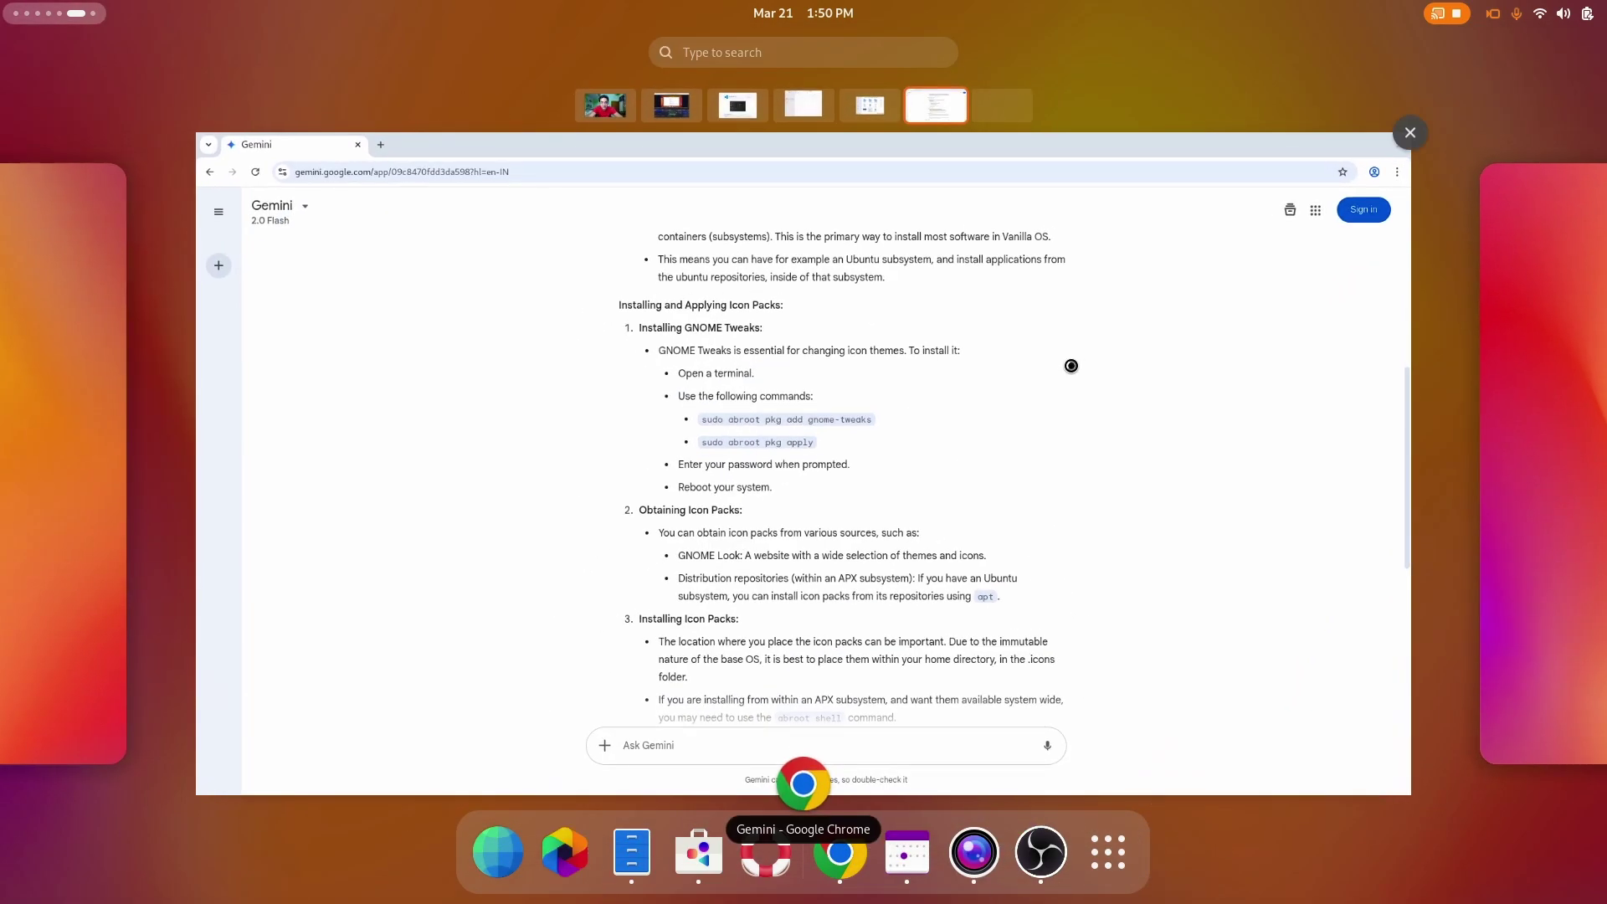
click(866, 394)
Copy Gemini's abroot gnome-tweaks add command and paste it into a new Black Box terminal
triple_click(838, 409)
key(super+c)
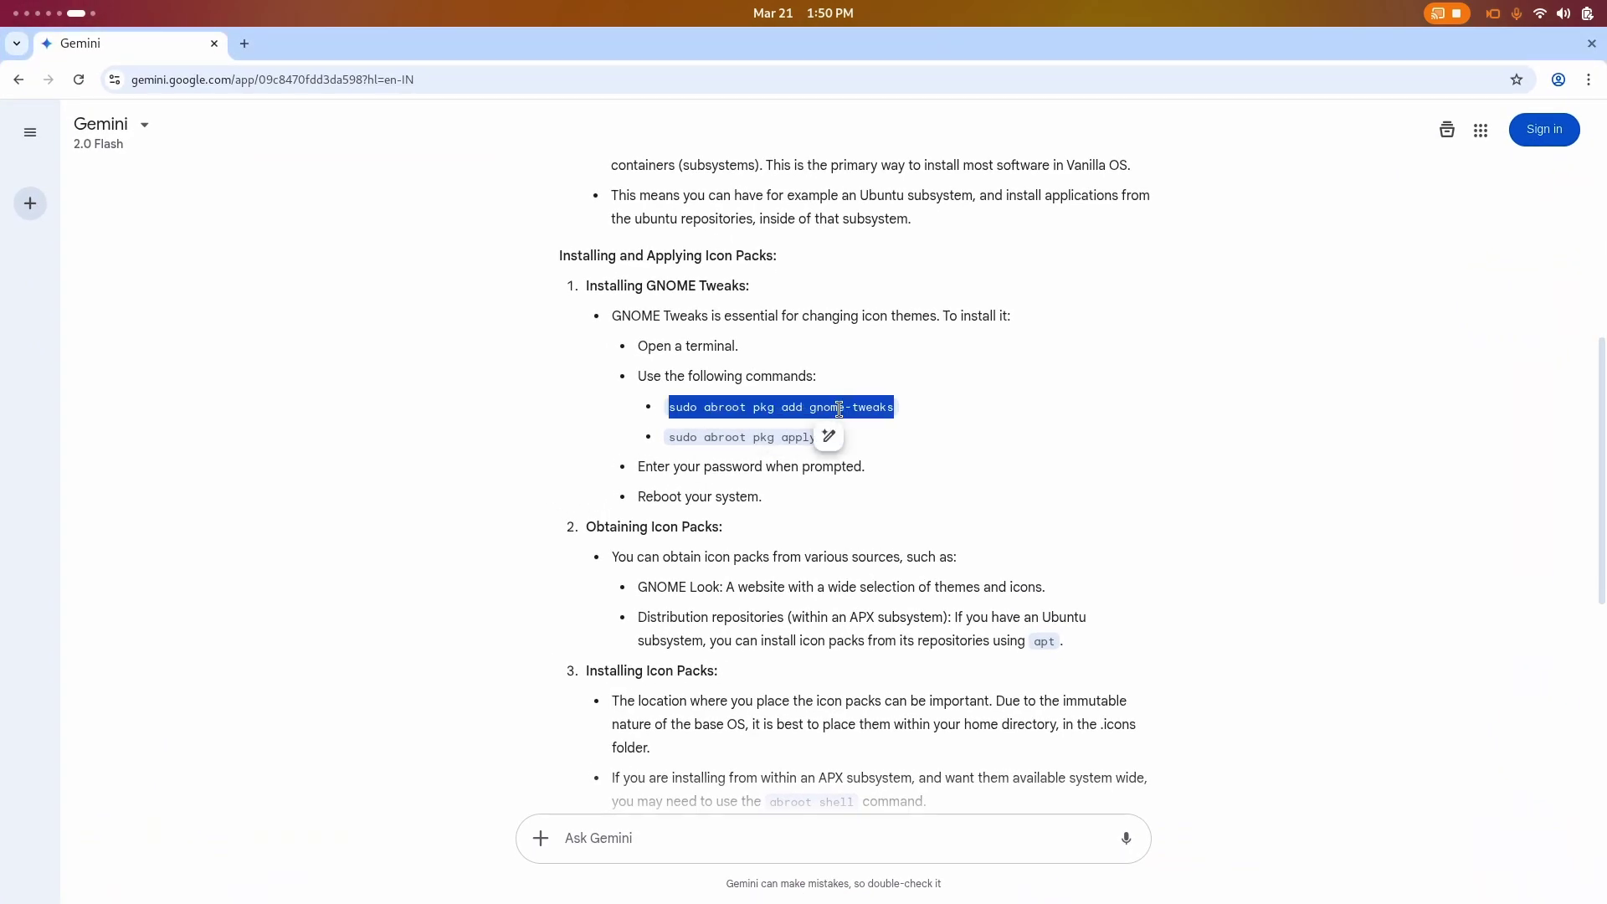
key(super)
click(839, 407)
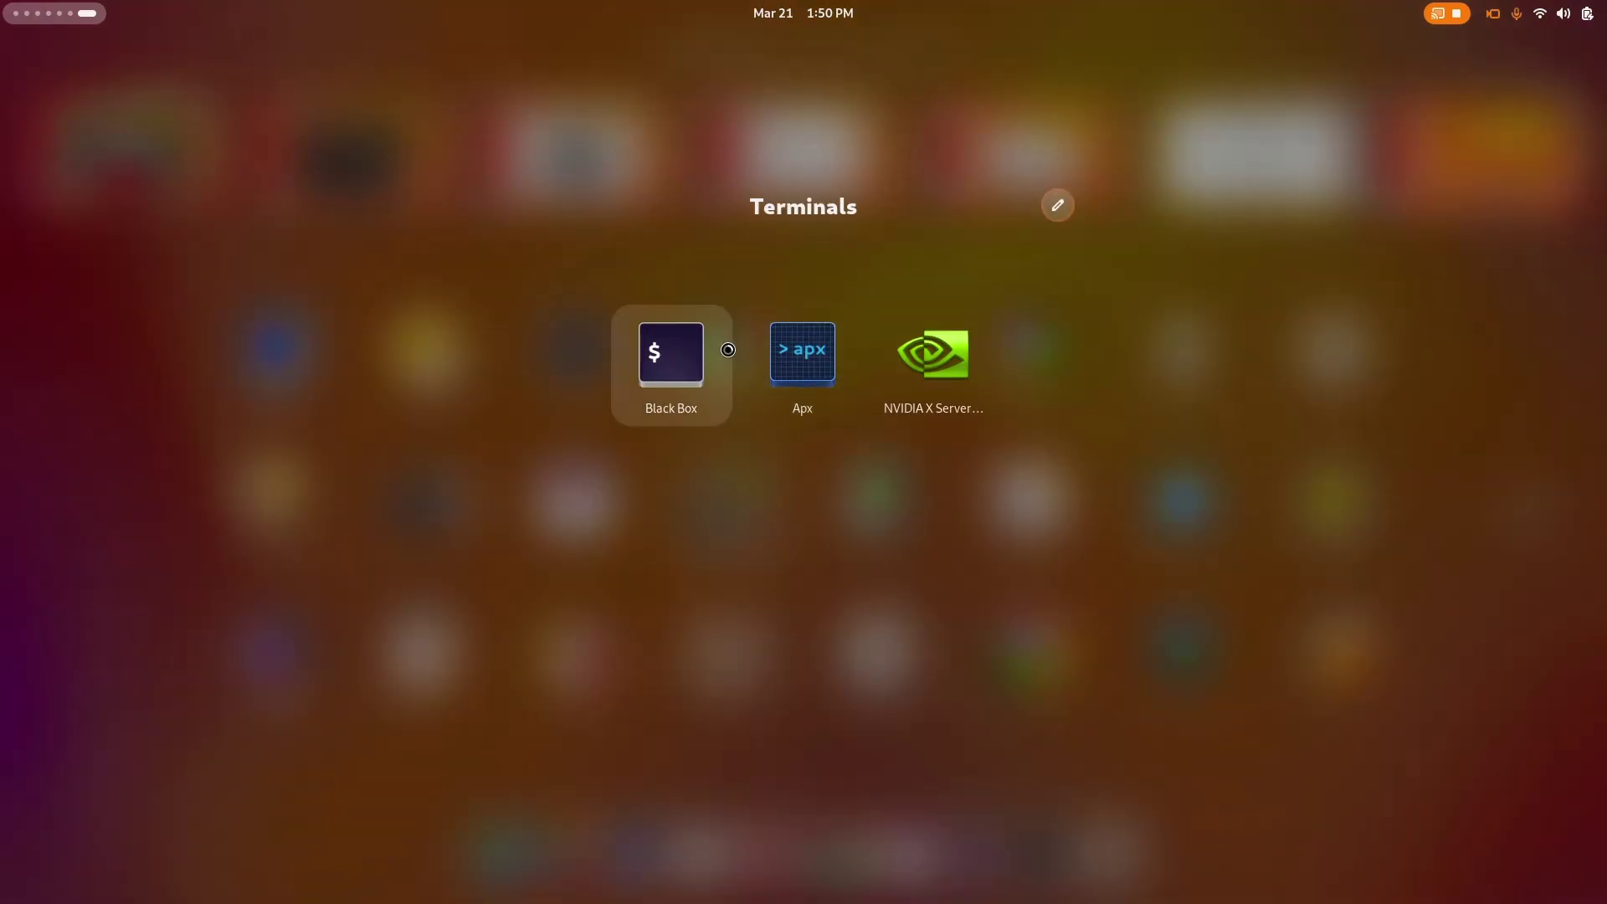
click(724, 348)
right_click(714, 373)
click(756, 484)
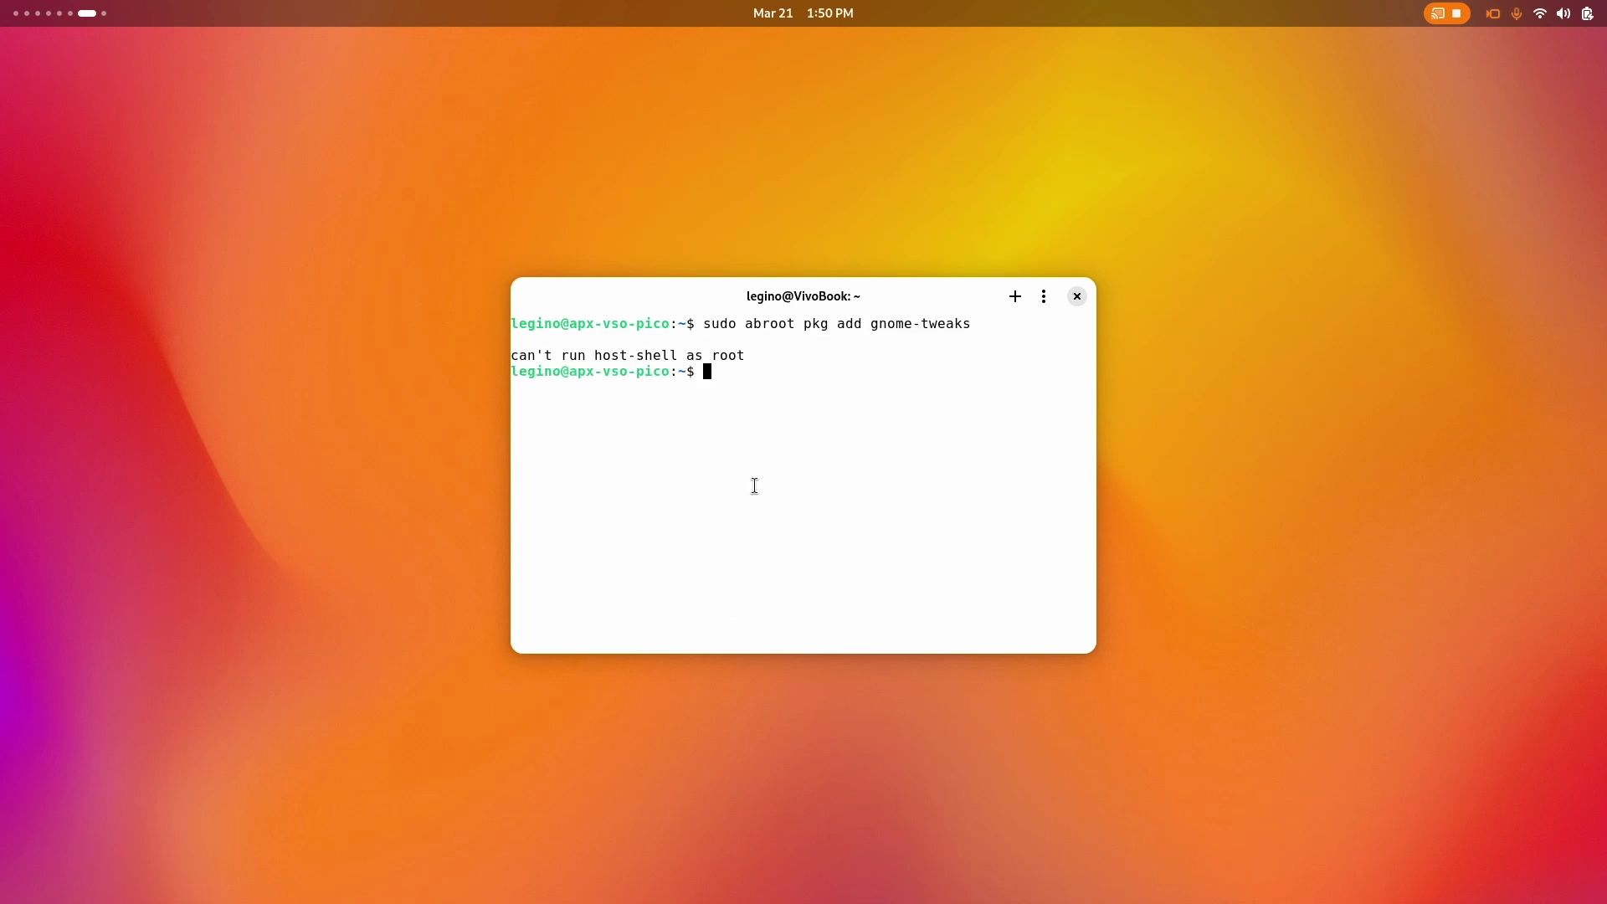
Rerun the abroot gnome-tweaks add command without sudo, enter the password and confirm with y
key(Up)
key(Left)
key(Left)
key(Left)
key(Left)
key(Left)
key(Left)
key(Left)
key(Left)
key(Left)
key(Left)
key(Left)
key(Left)
key(Left)
key(Left)
key(Left)
key(Left)
key(Left)
key(Left)
key(Left)
key(Left)
key(Left)
key(Left)
key(Left)
key(Left)
key(Left)
key(Left)
key(Left)
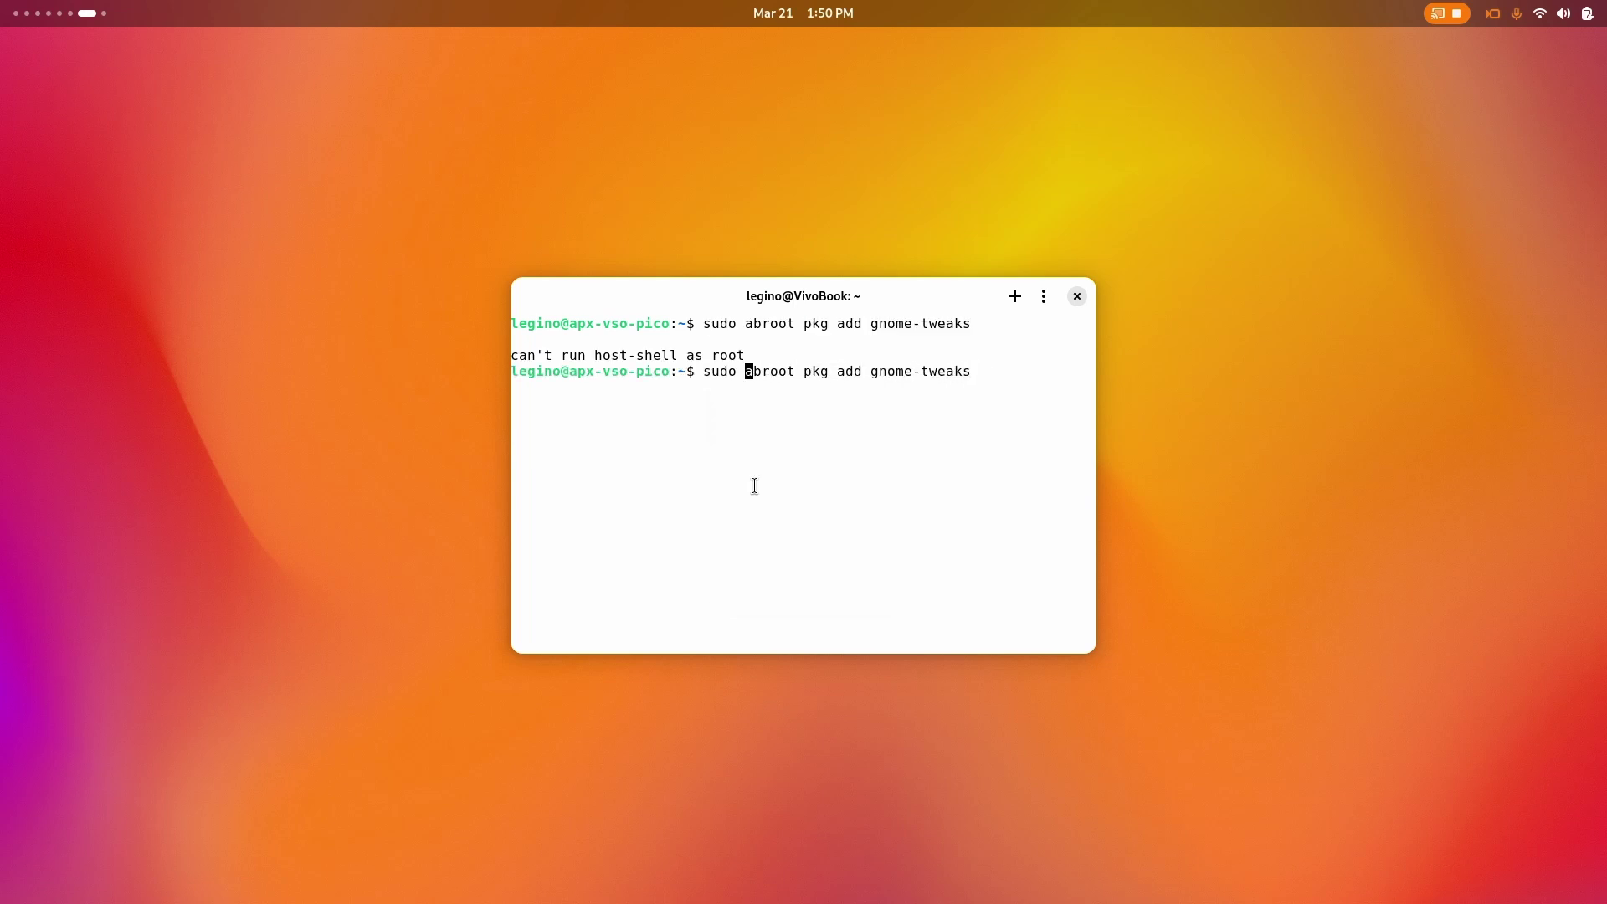
key(BackSpace)
key(BackSpace)
key(BackSpace)
key(BackSpace)
key(BackSpace)
key(Return)
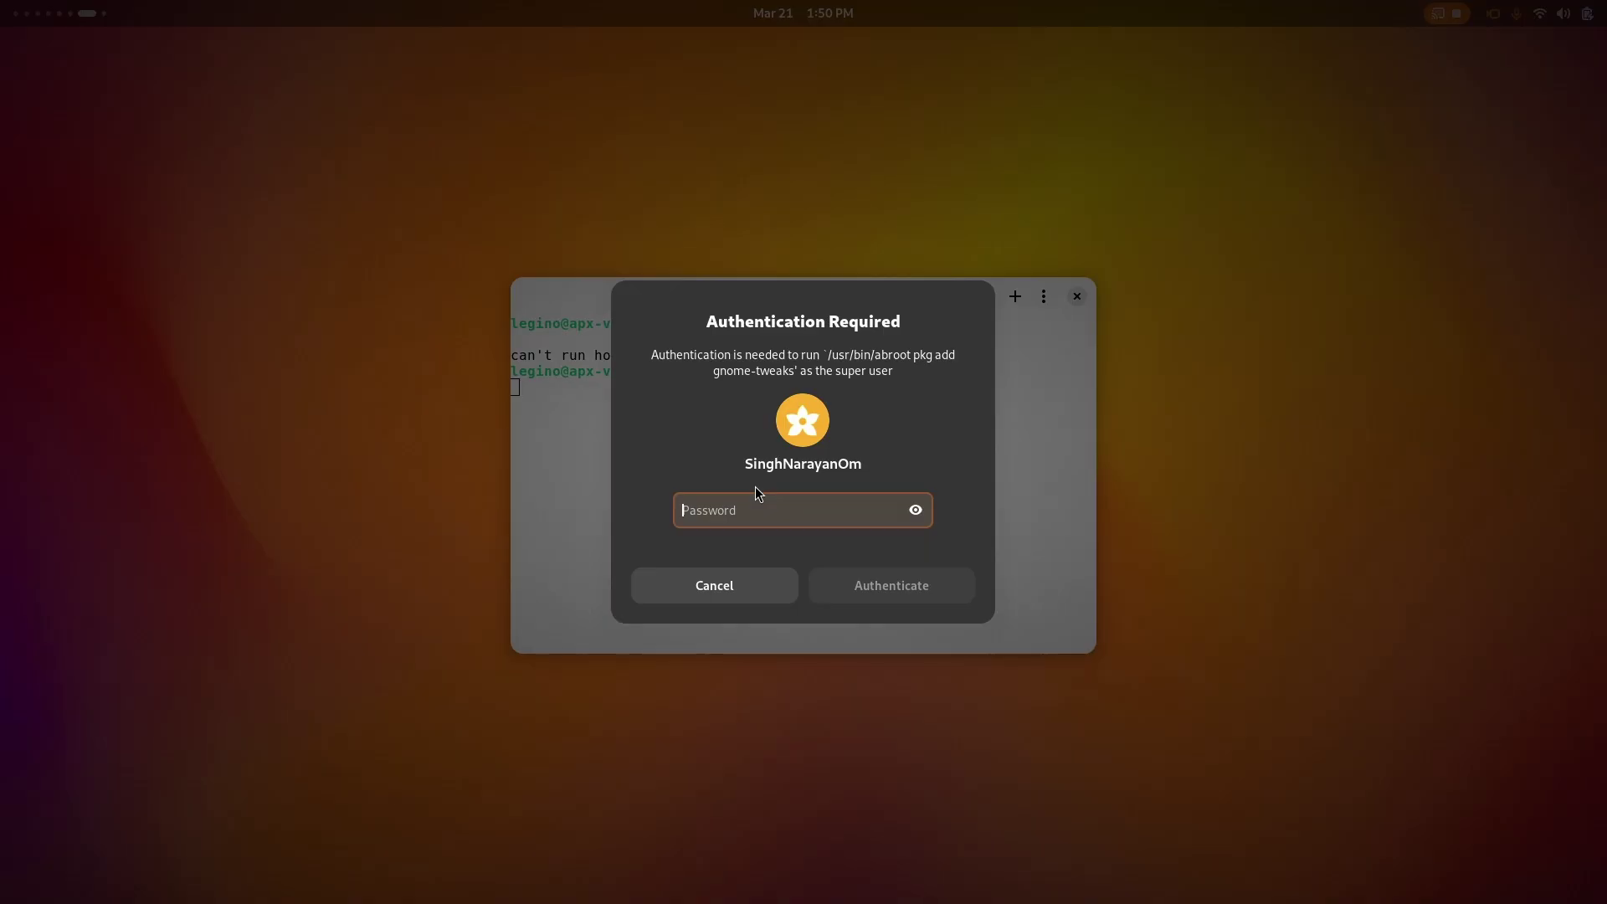
text(***)
key(Return)
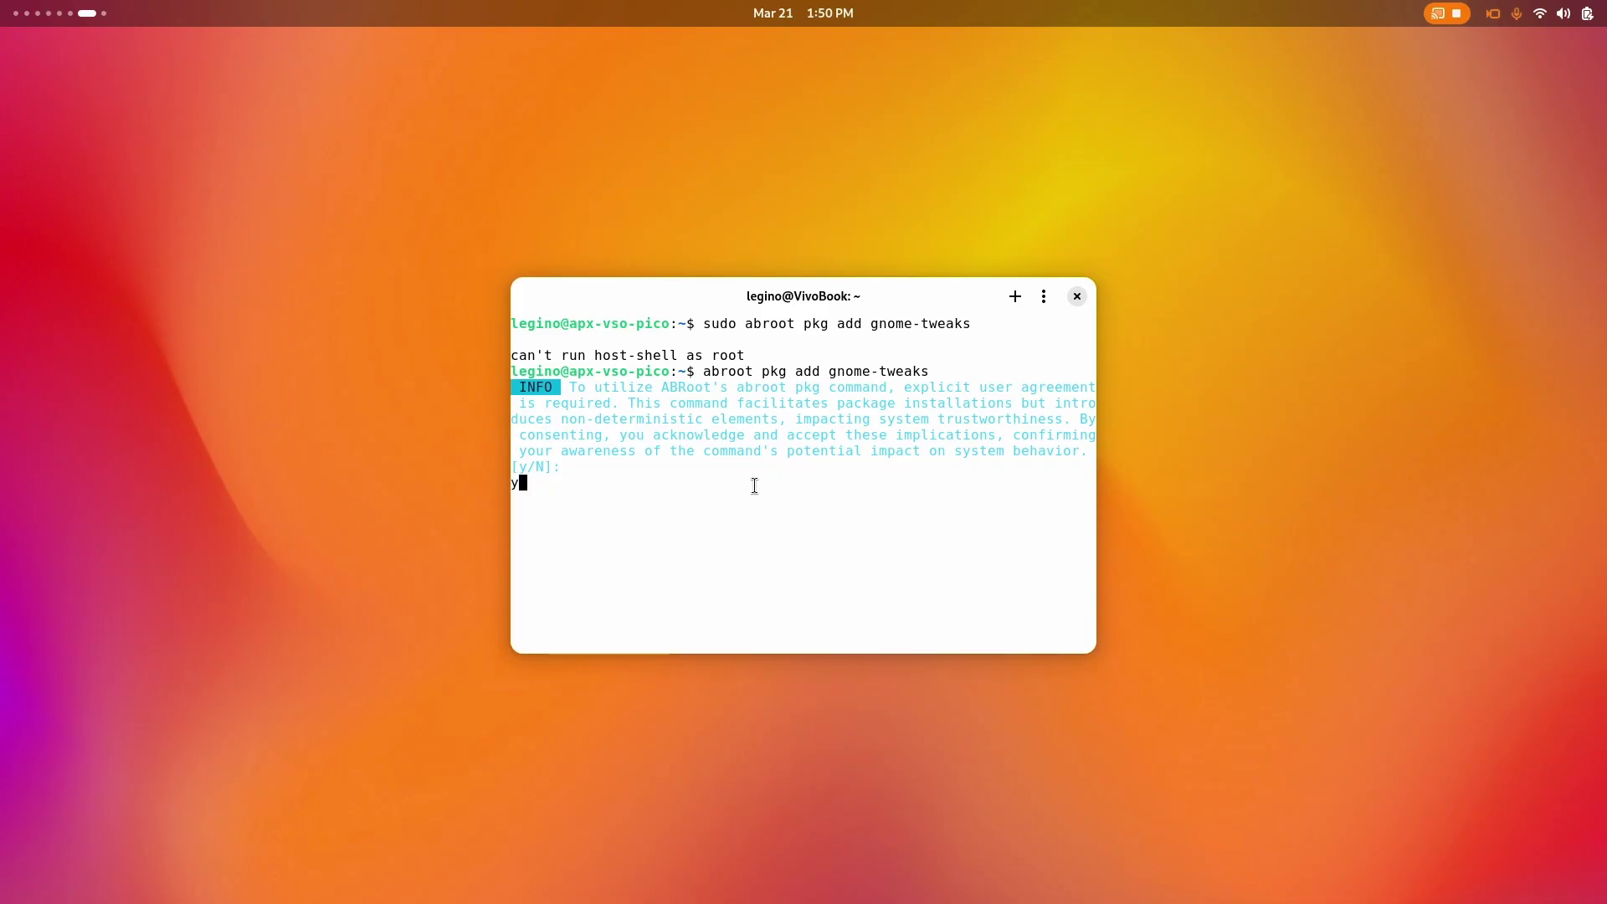
text(y)
key(Return)
key(super+a)
scroll(731, 539, down, 1)
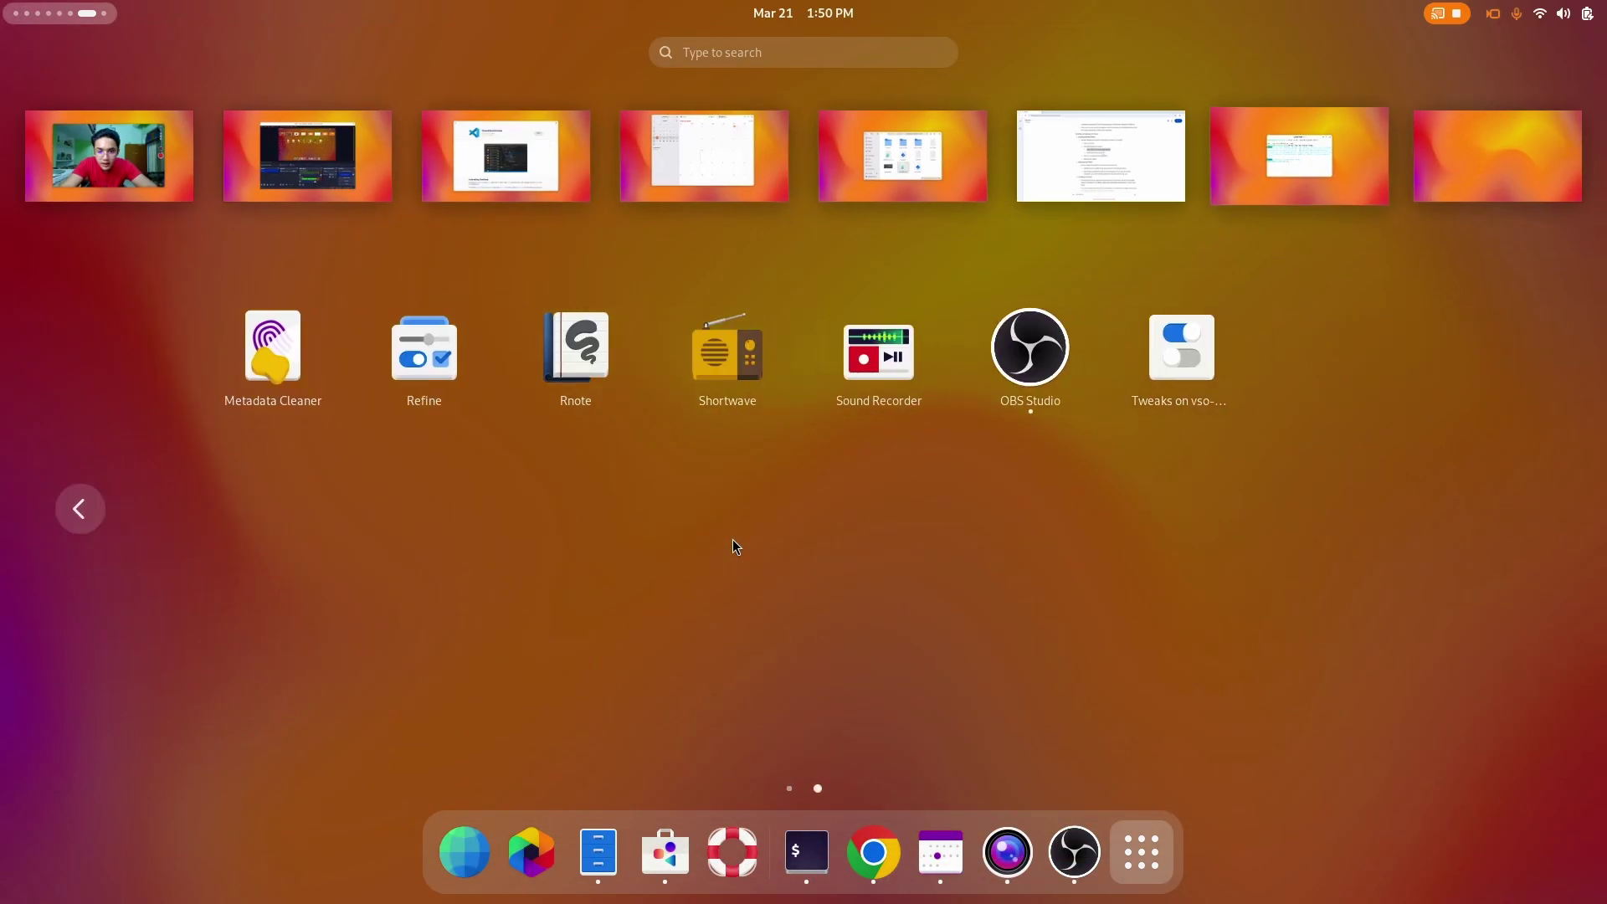
key(Escape)
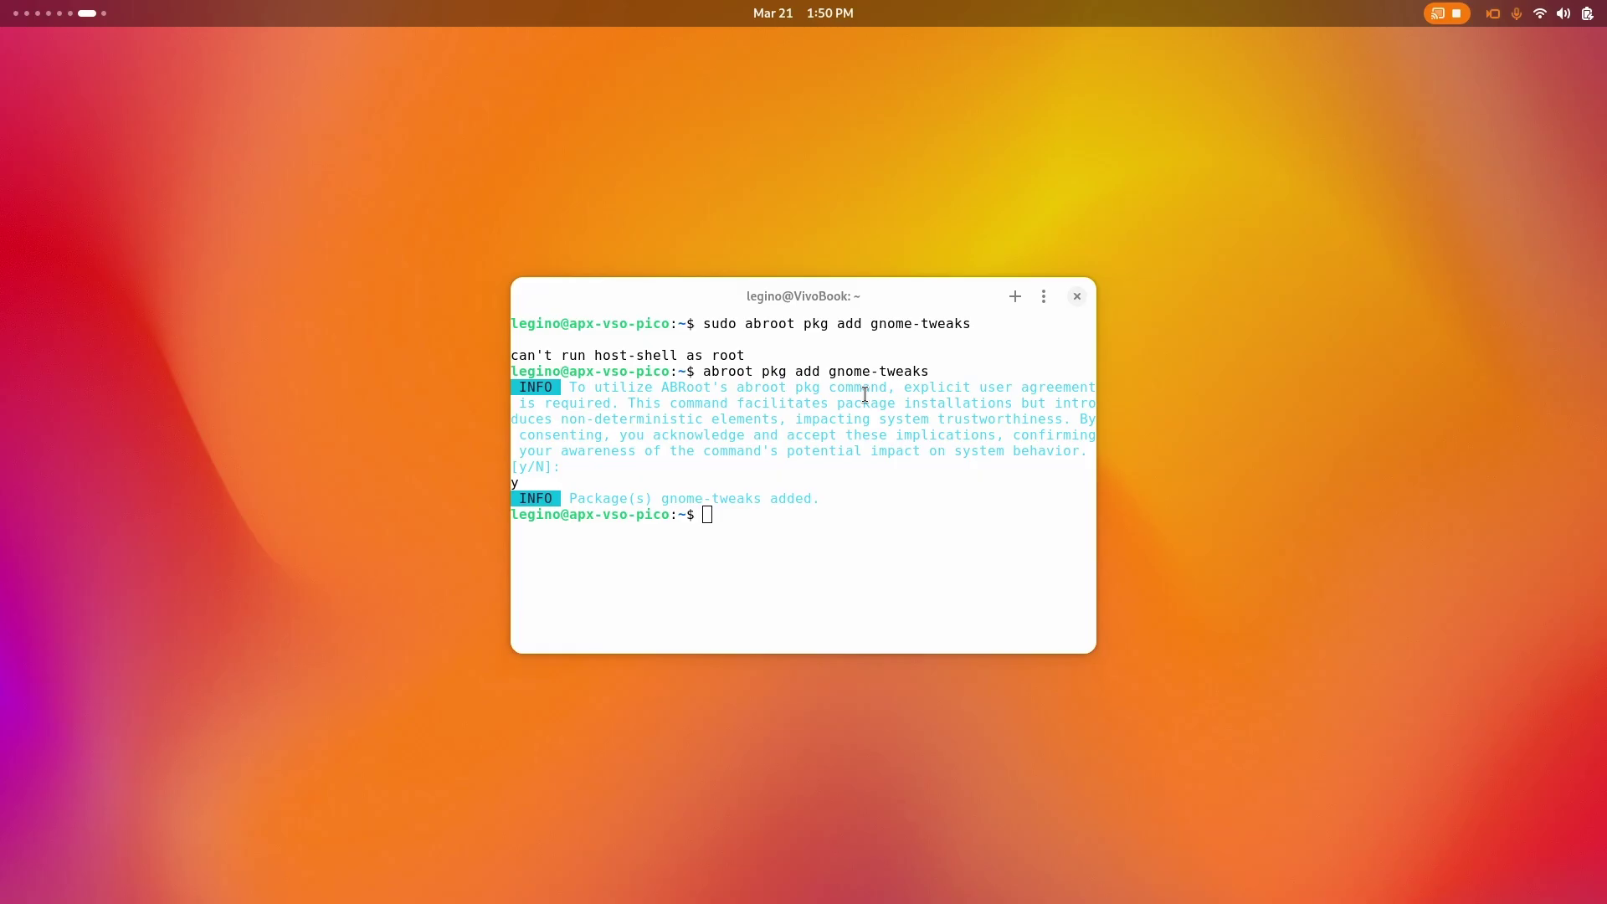
Copy 'sudo abroot pkg apply' from Gemini, run it in the terminal, and recall it for editing
key(alt+Tab)
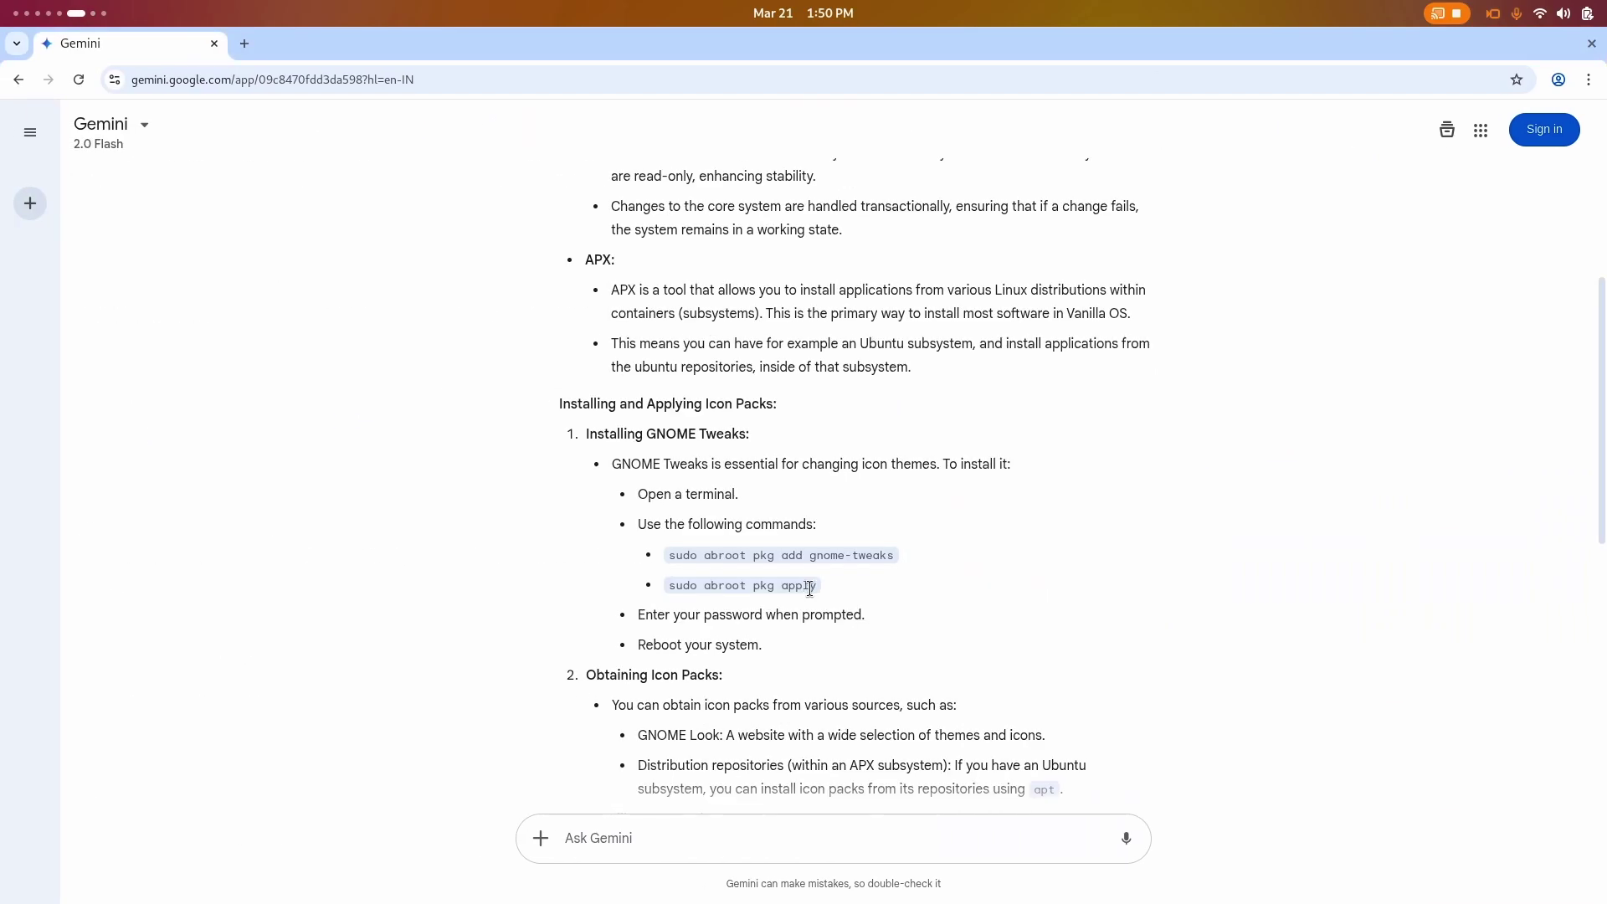
drag(817, 589, 670, 595)
key(super+c)
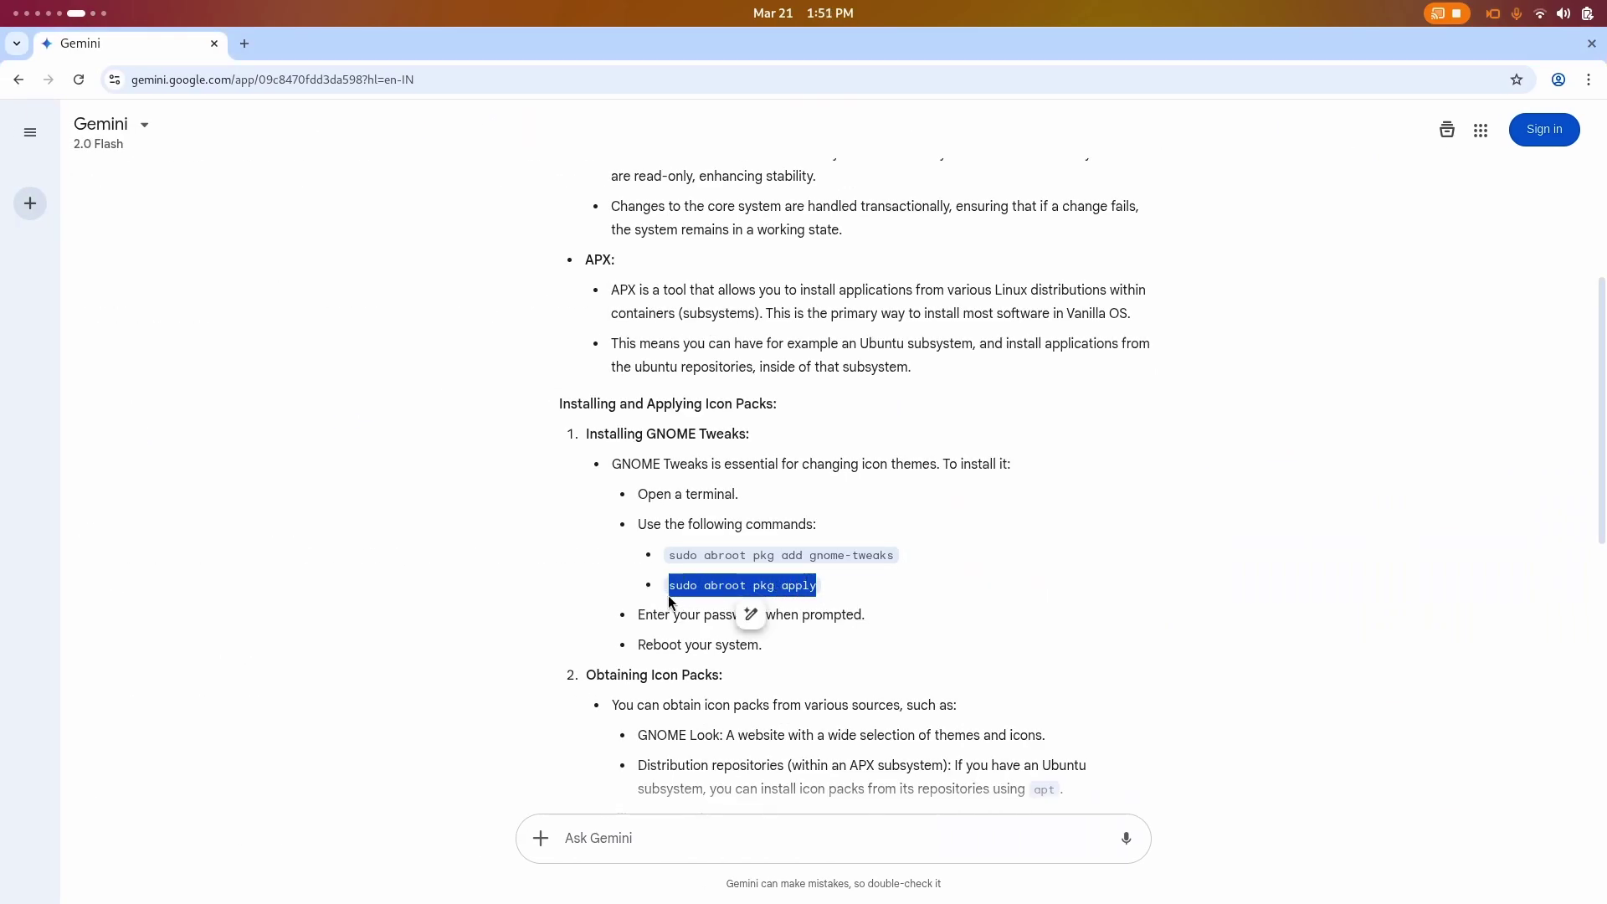
key(super)
key(super)
key(super)
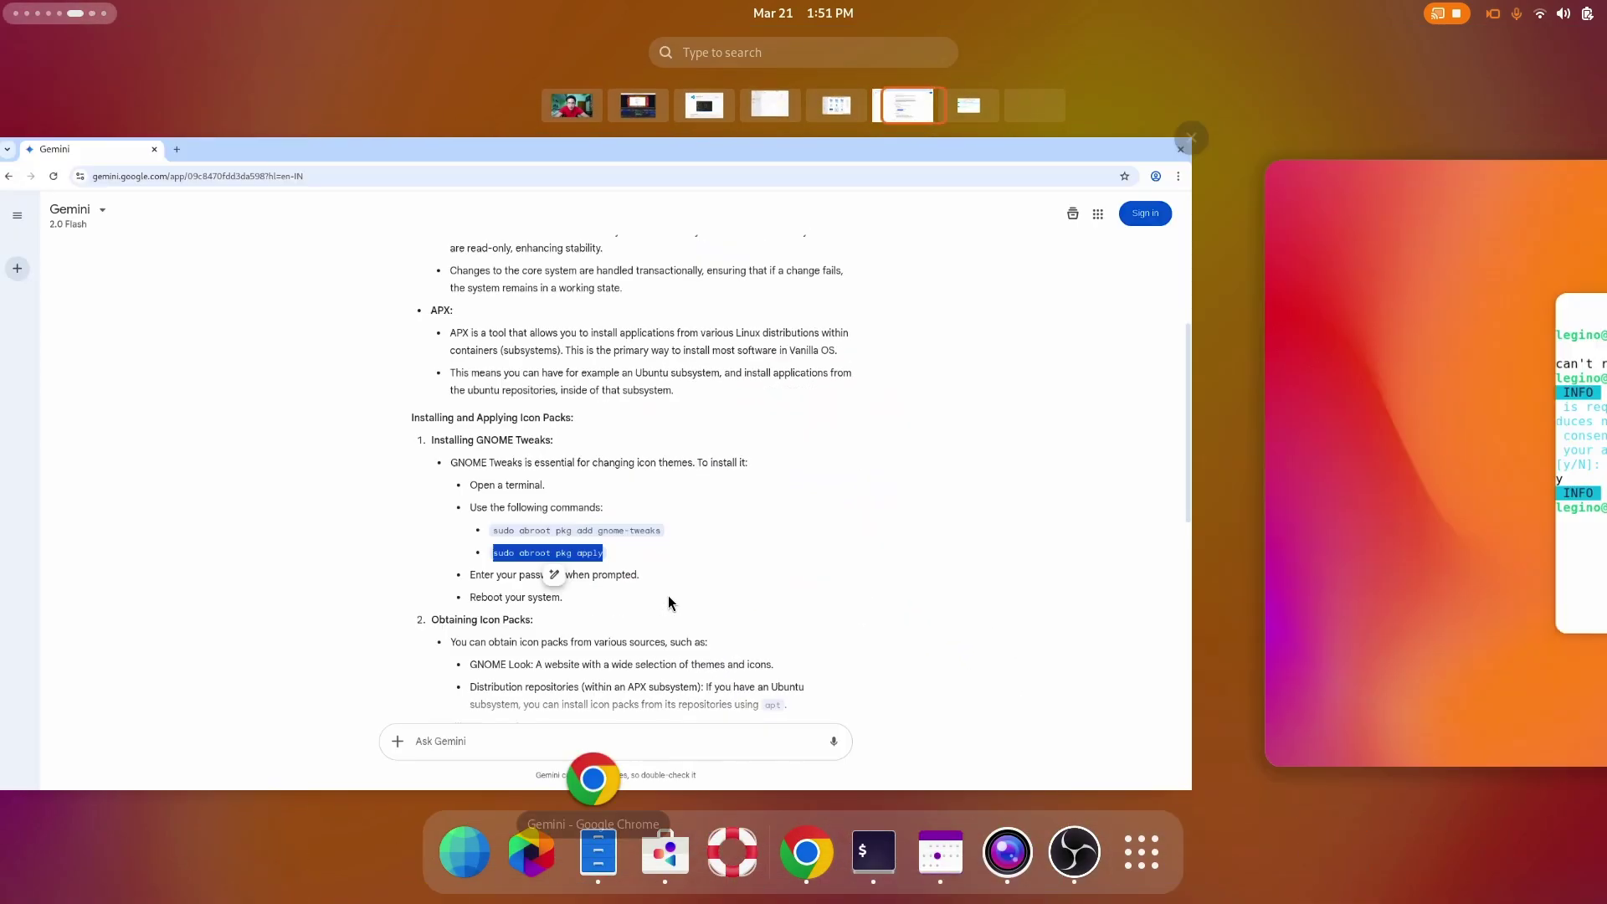
key(ctrl+alt+Right)
key(ctrl+alt+Right)
key(ctrl+alt+Left)
click(668, 595)
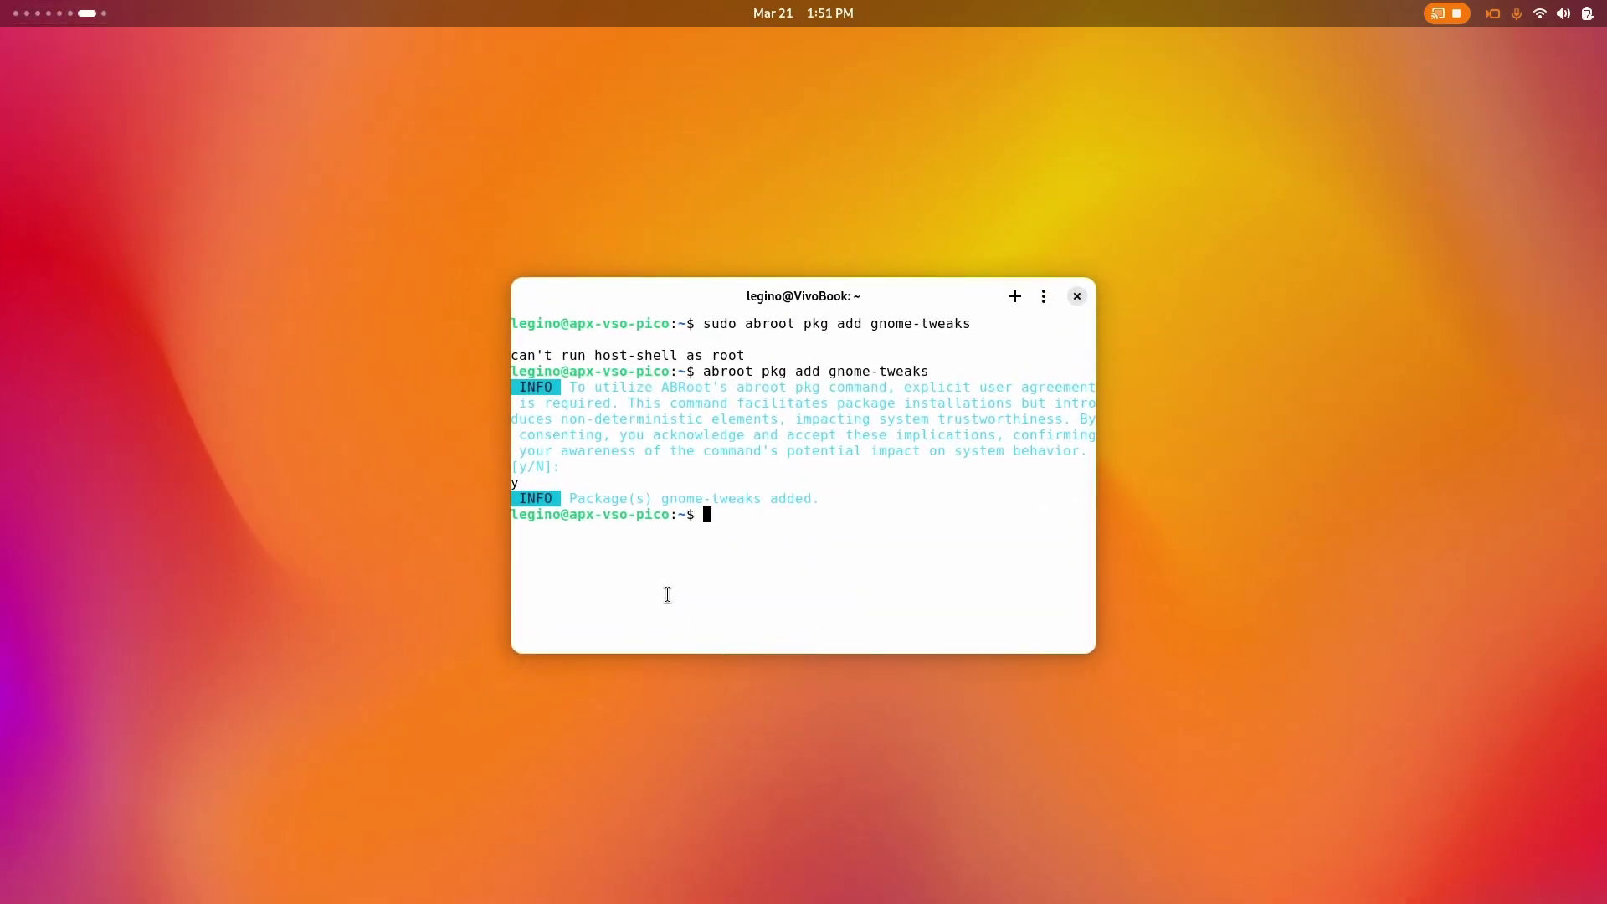
right_click(668, 596)
click(698, 706)
key(Return)
key(Up)
key(Left)
key(Left)
key(Left)
key(Left)
key(Left)
key(Left)
key(Left)
key(Left)
key(Left)
key(Left)
key(Left)
key(Left)
key(Left)
key(Left)
key(Left)
key(Left)
Run 'abroot pkg apply' without sudo and let it build the new image, checking update status
key(BackSpace)
key(BackSpace)
key(BackSpace)
key(BackSpace)
key(BackSpace)
key(Return)
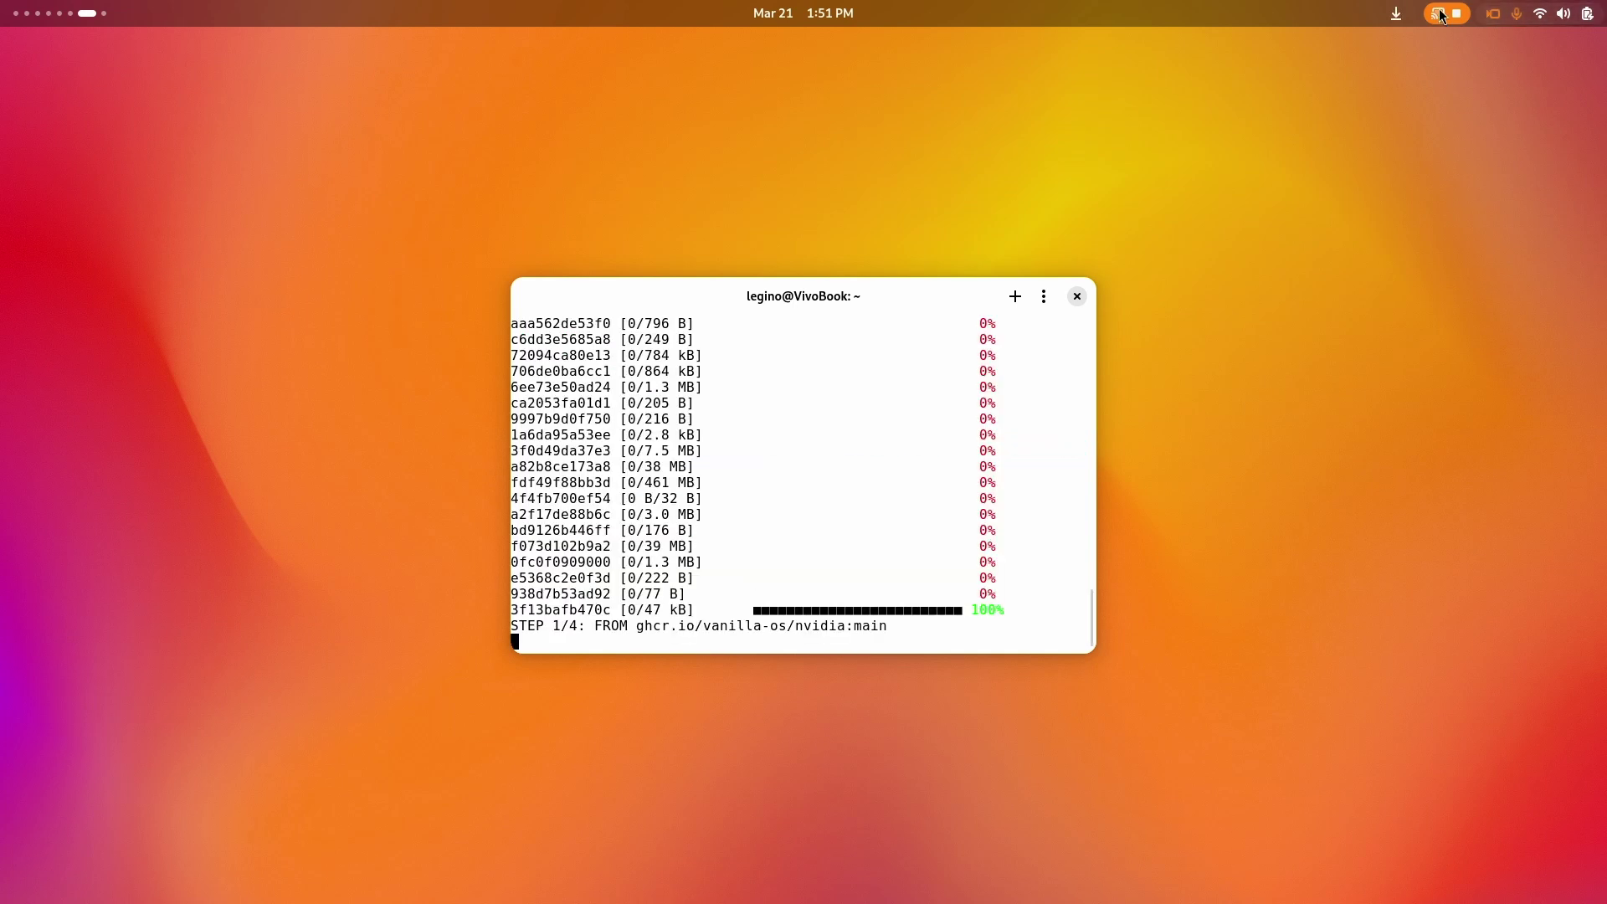
click(1407, 13)
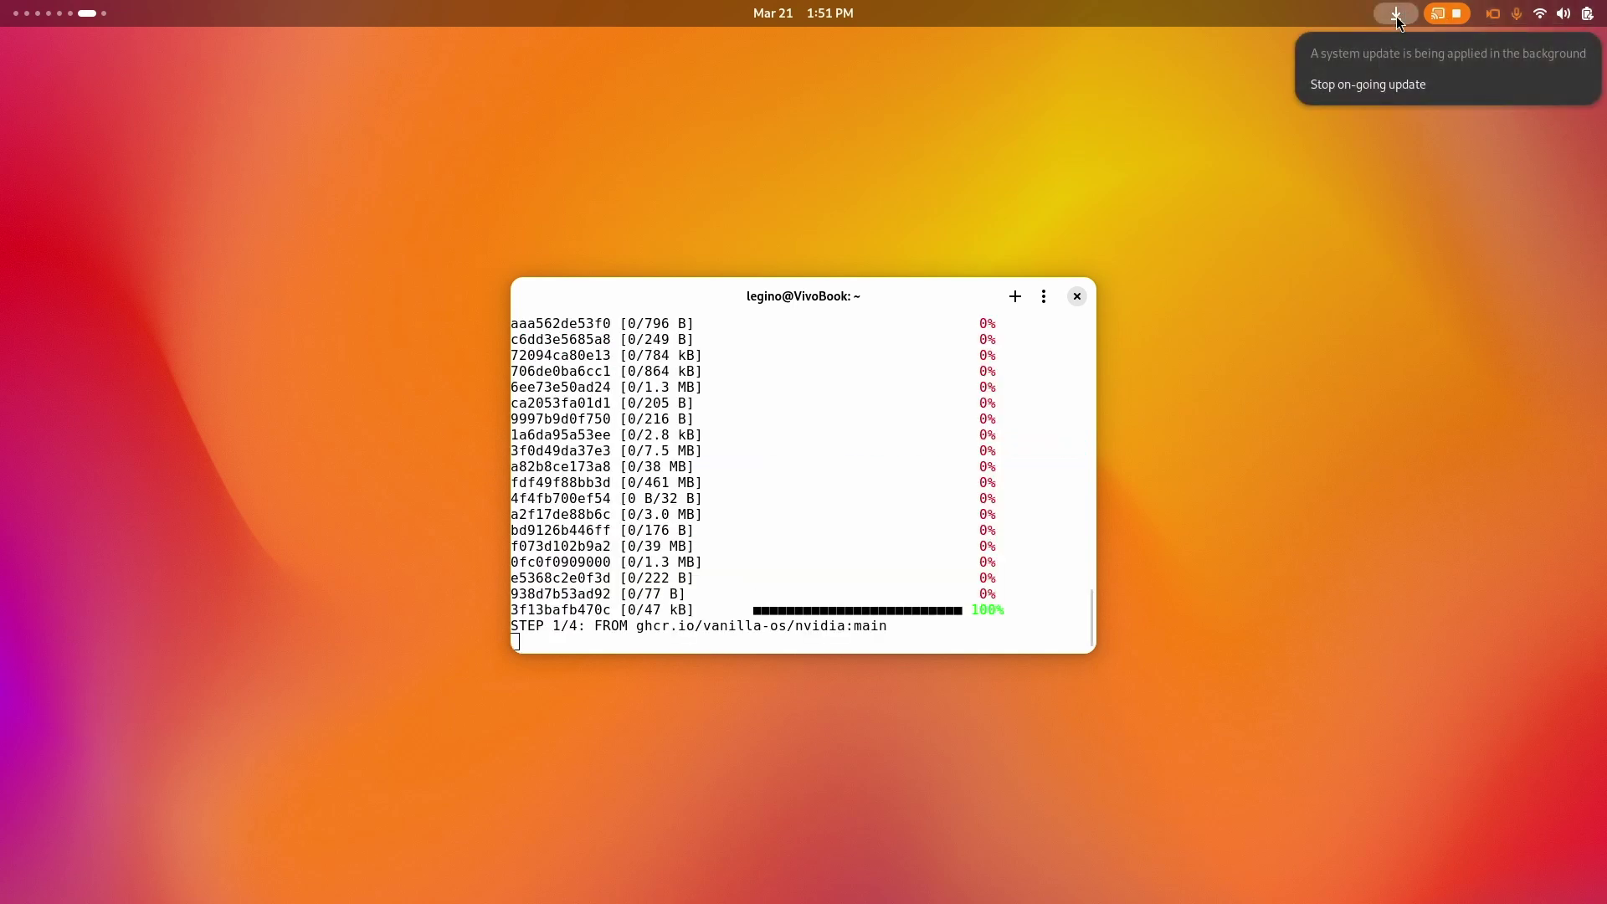
click(1130, 217)
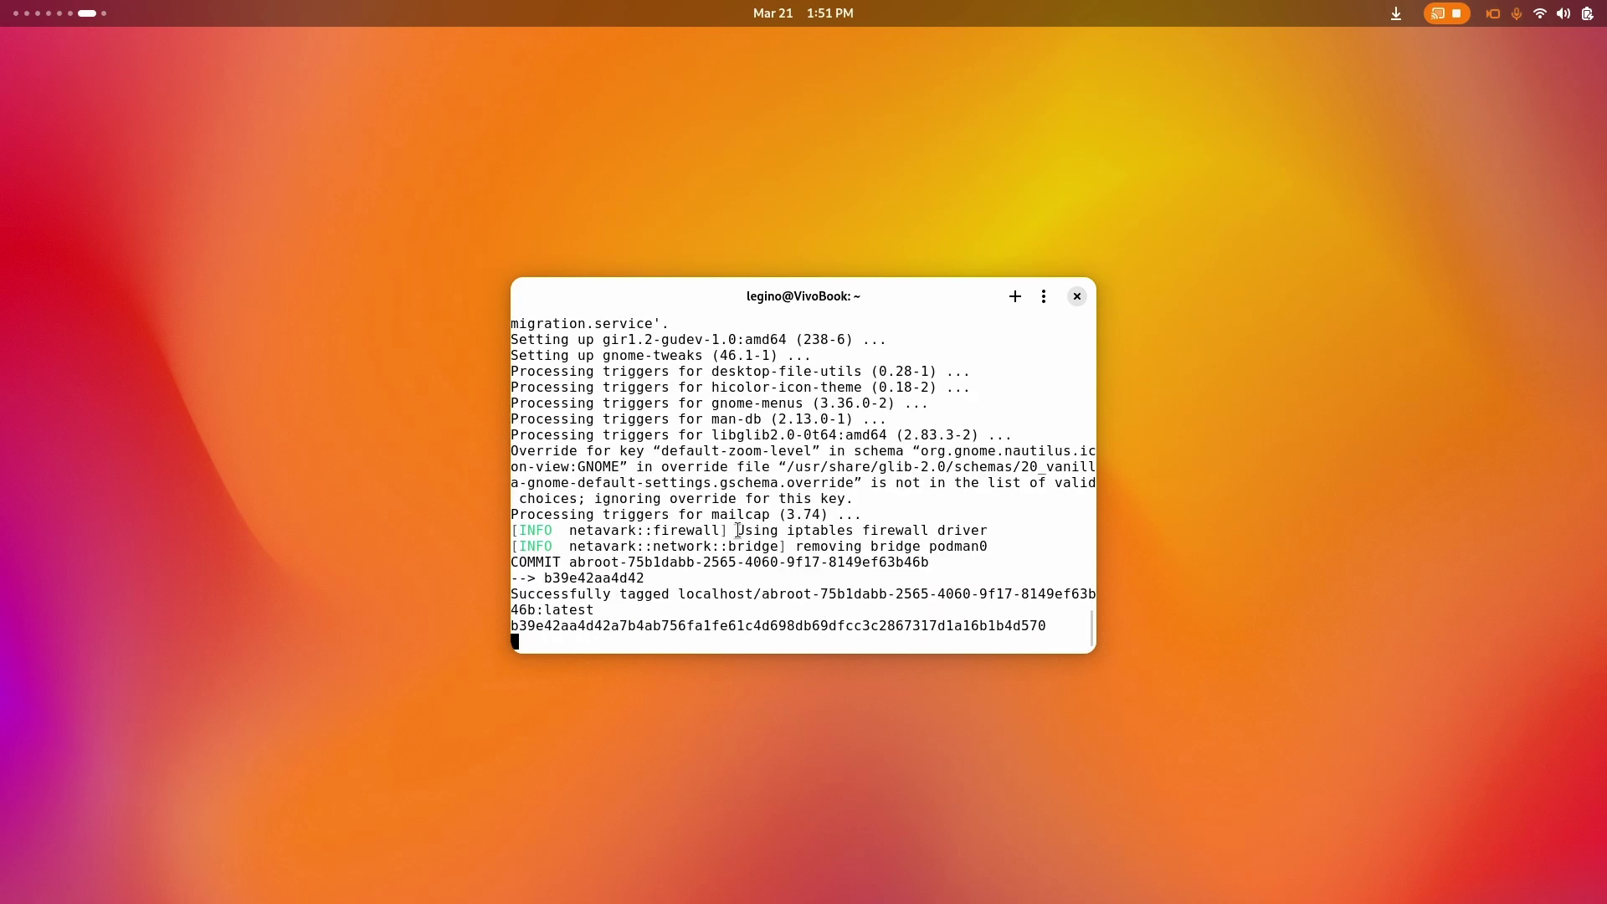
click(1395, 12)
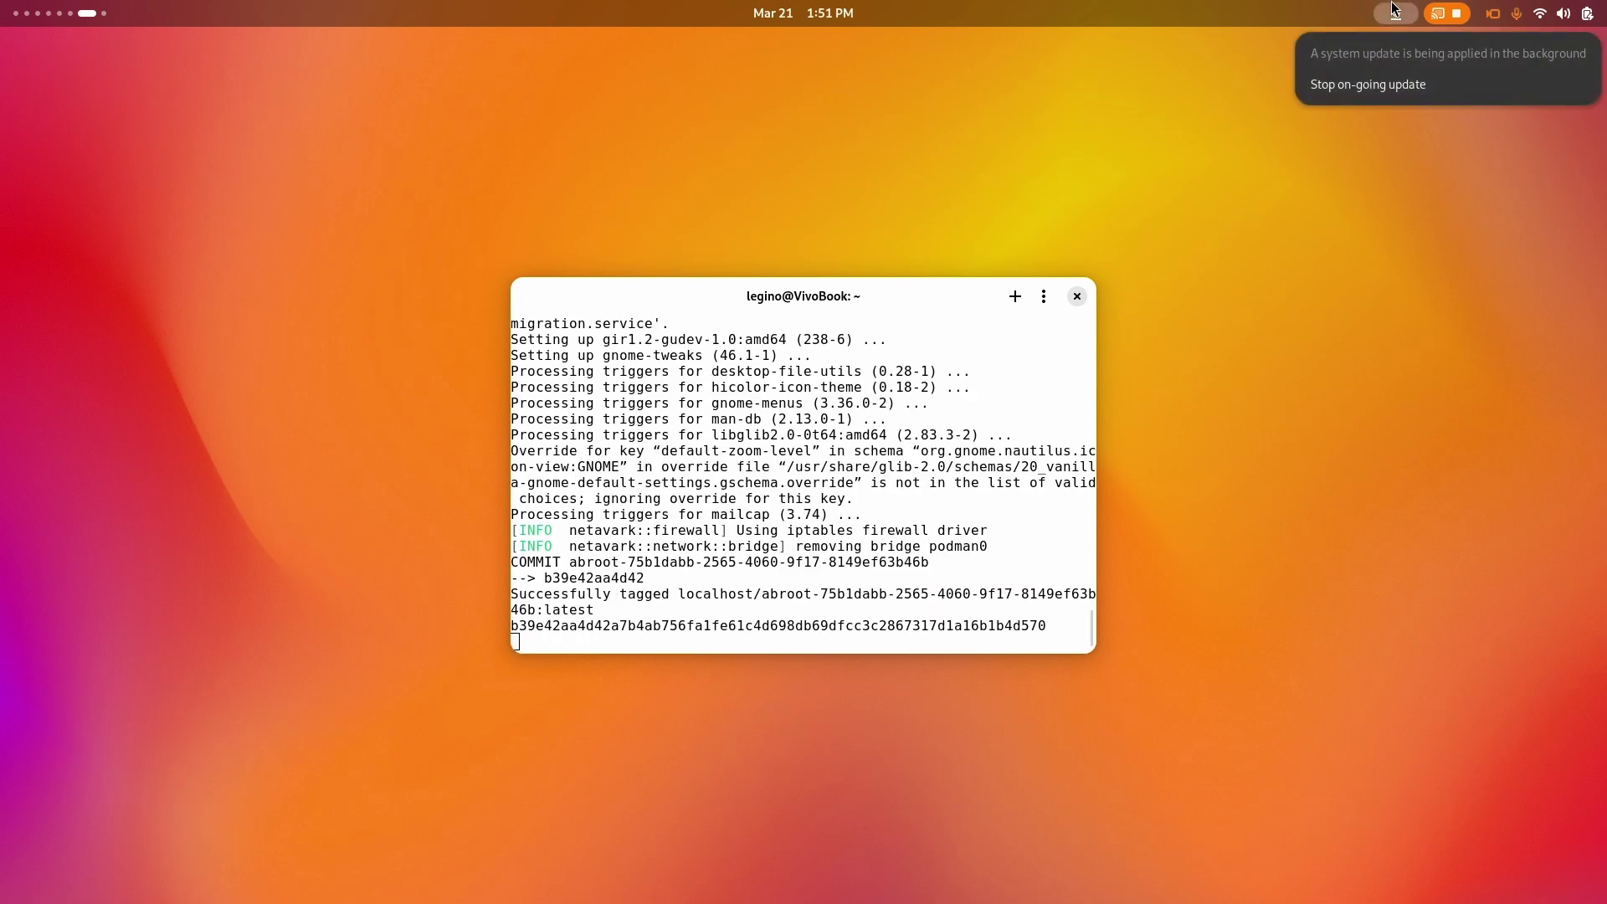
click(1394, 12)
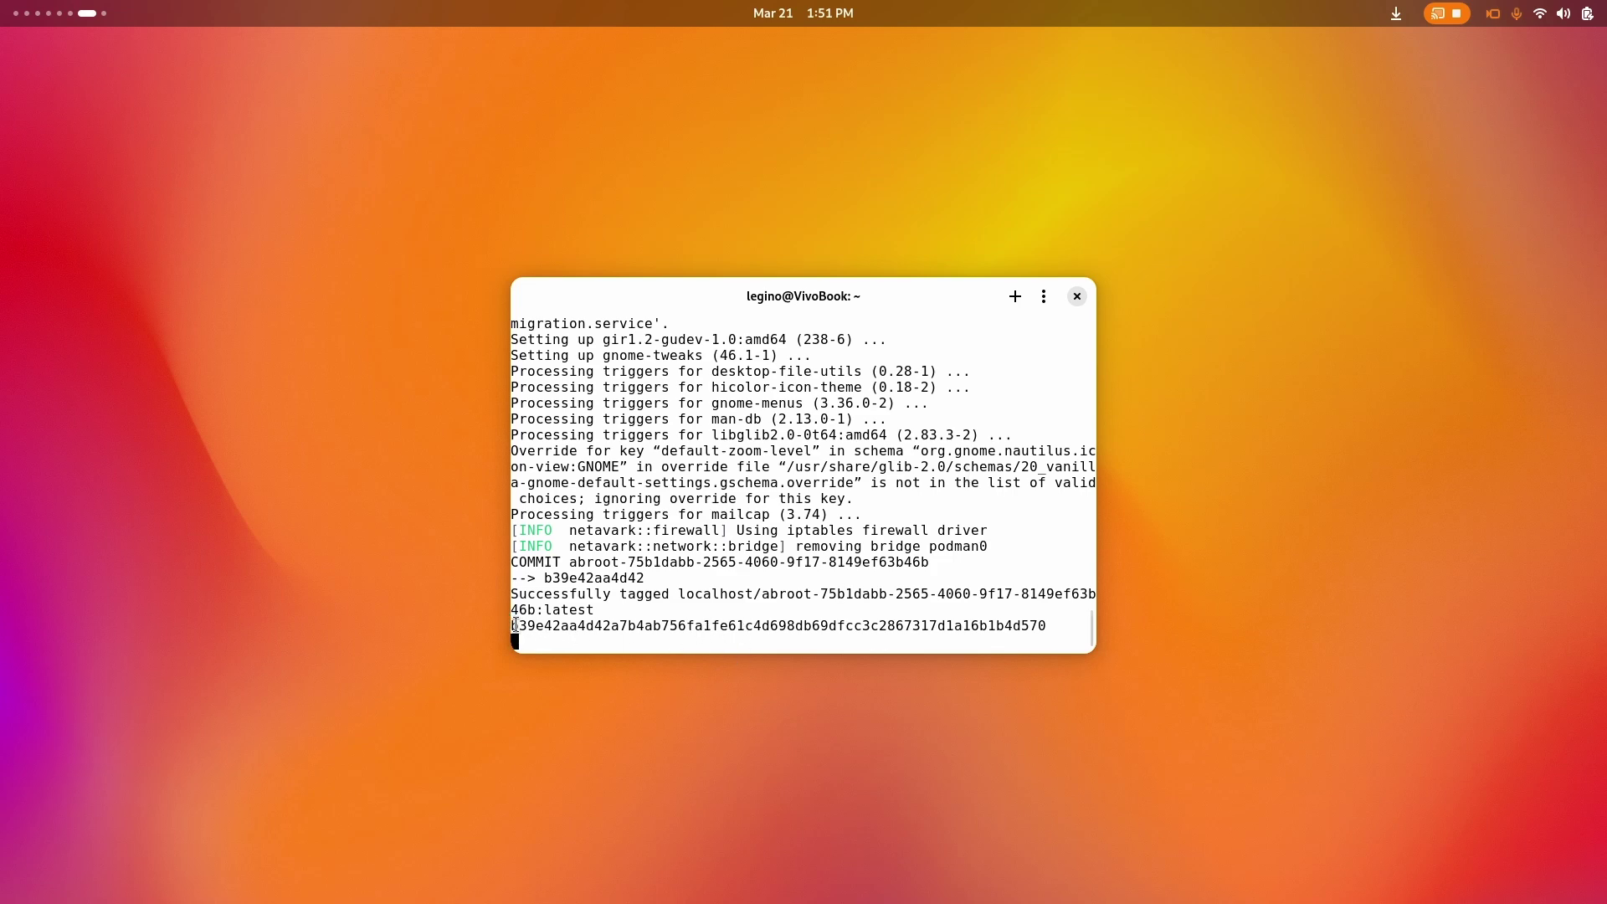
drag(517, 626, 1056, 627)
click(1057, 627)
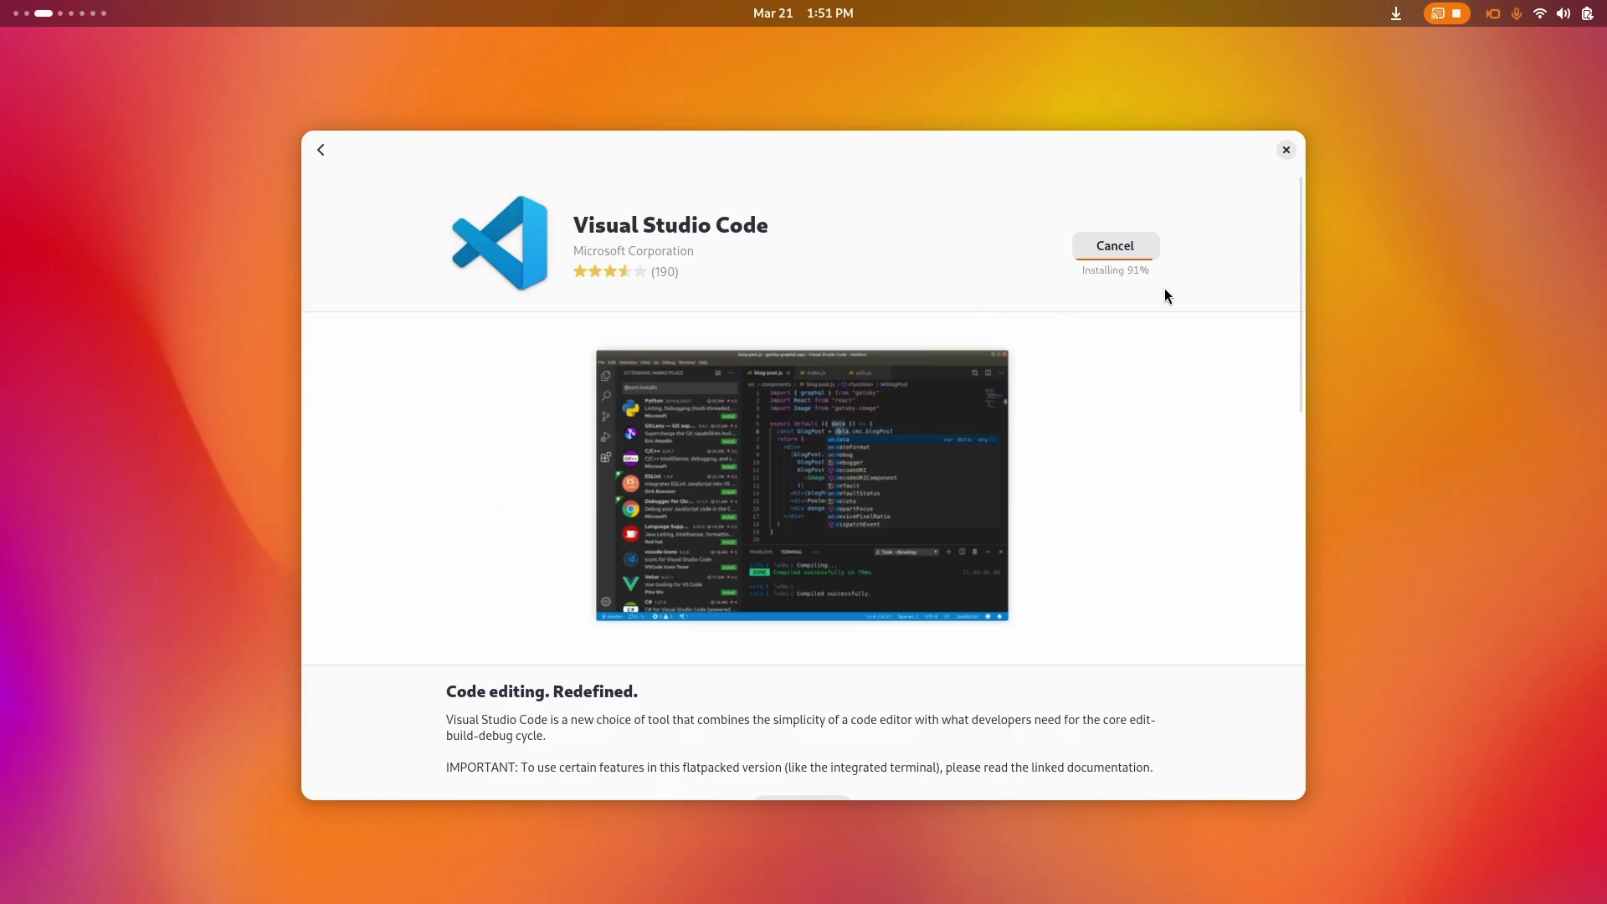
Flip through the workspaces in the overview and land back on the Black Box terminal
key(super+Page_Up)
key(super+Page_Up)
key(super)
key(super+Page_Down)
key(super+Page_Down)
key(super+Page_Down)
key(super+Page_Down)
key(super+Page_Down)
key(super+Page_Down)
key(super+Home)
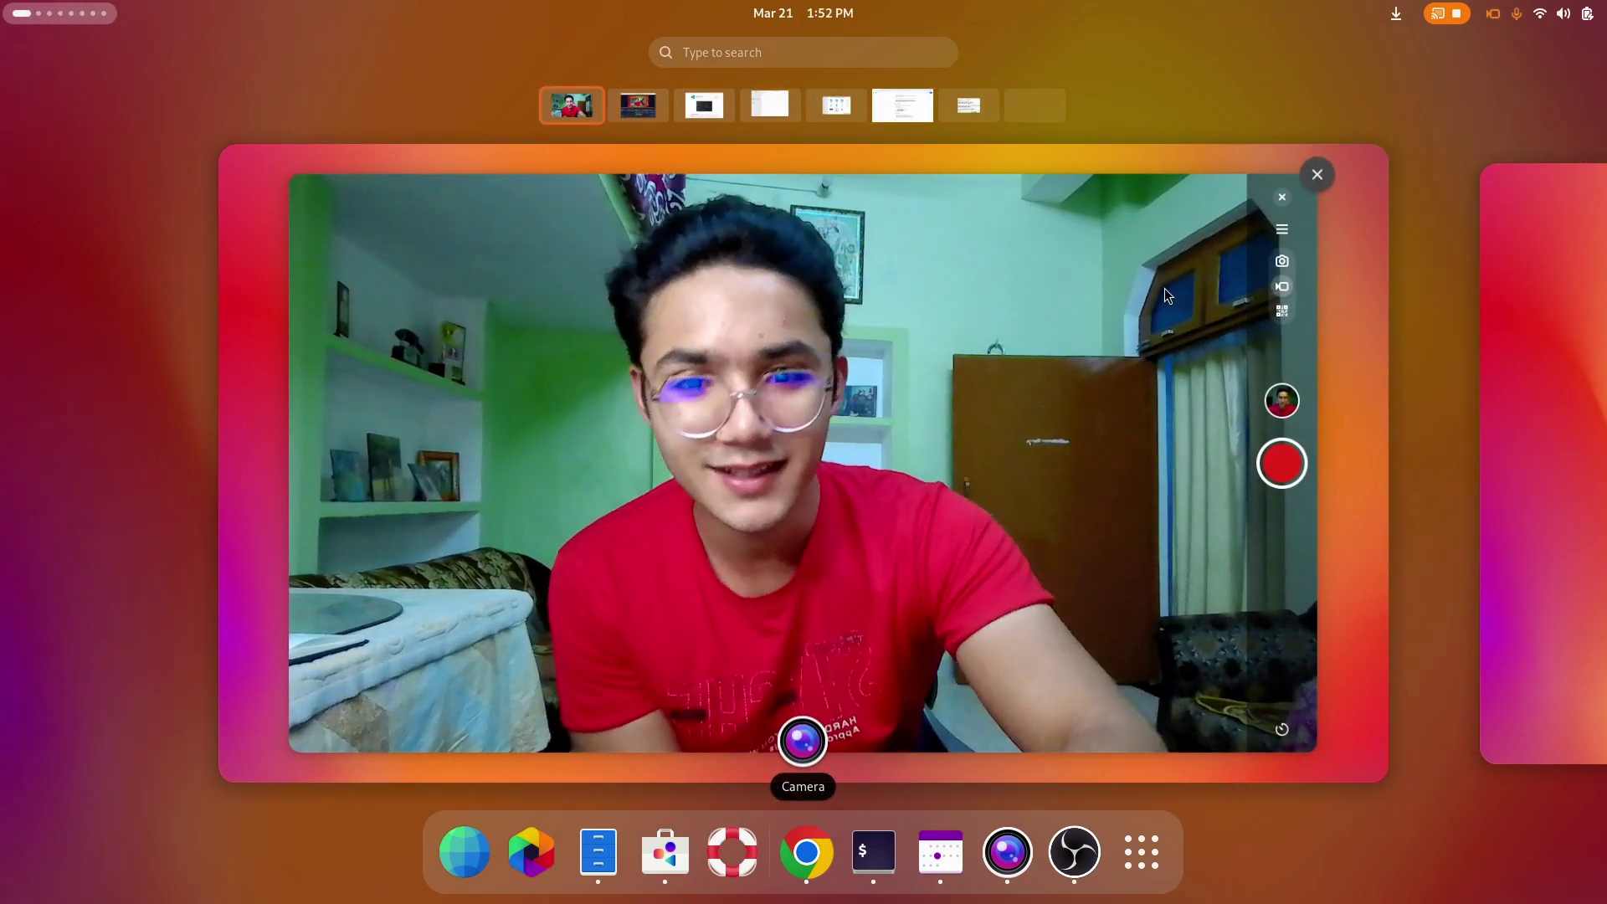
key(super+Page_Down)
key(super+Page_Down)
key(super+Page_Down)
key(super+Page_Down)
key(super+Page_Down)
key(super+Page_Down)
key(super+Home)
key(super+End)
key(super+Page_Up)
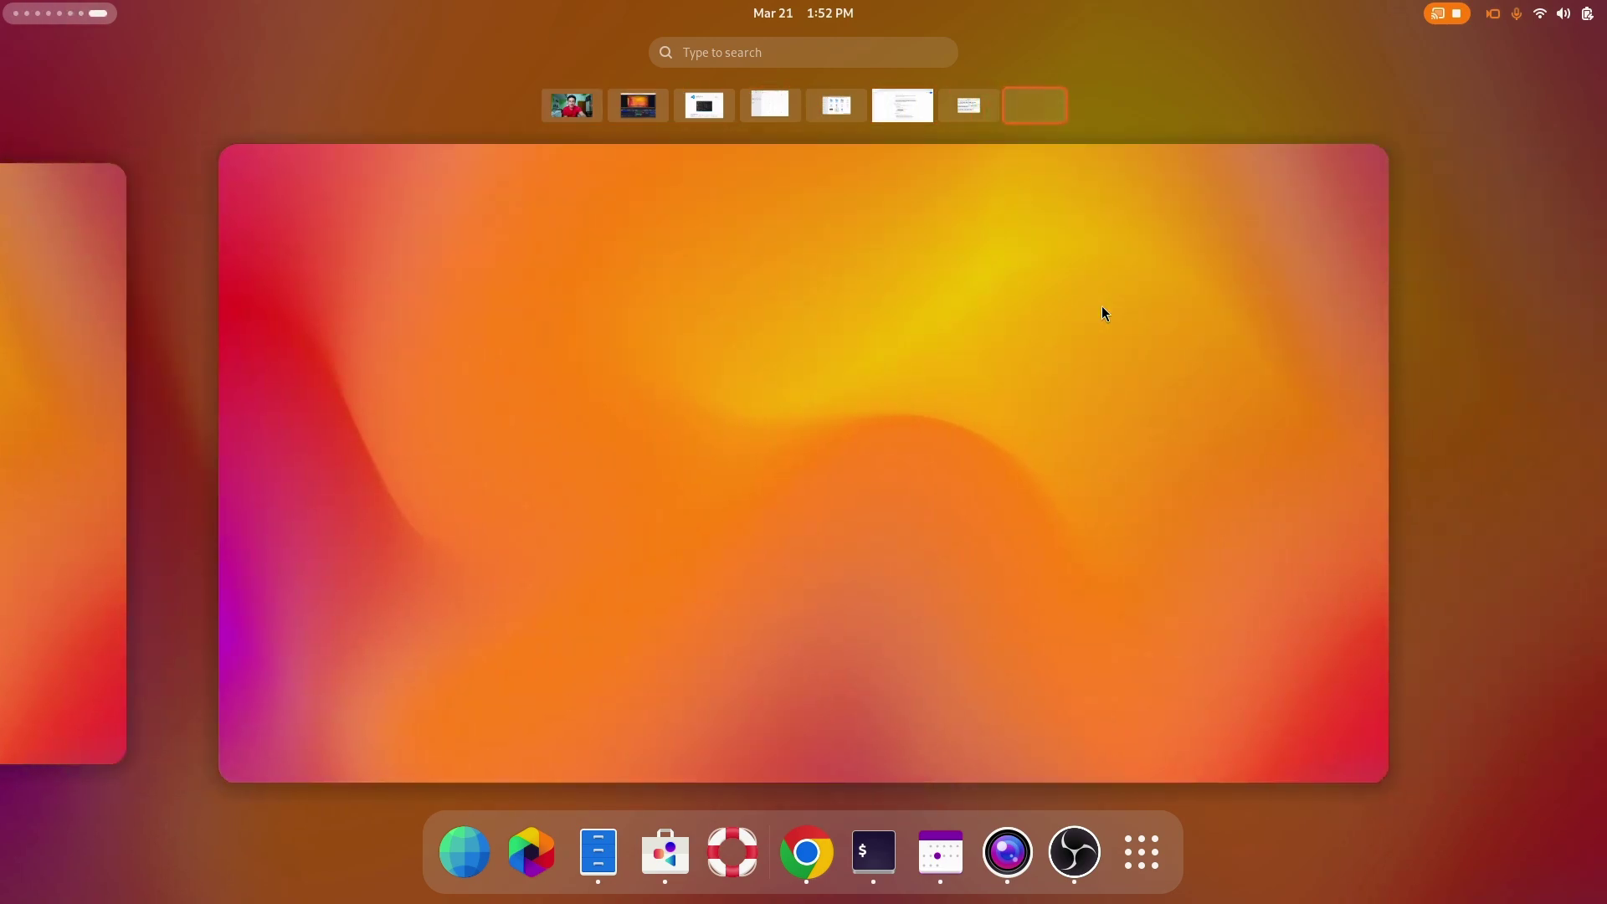
key(Escape)
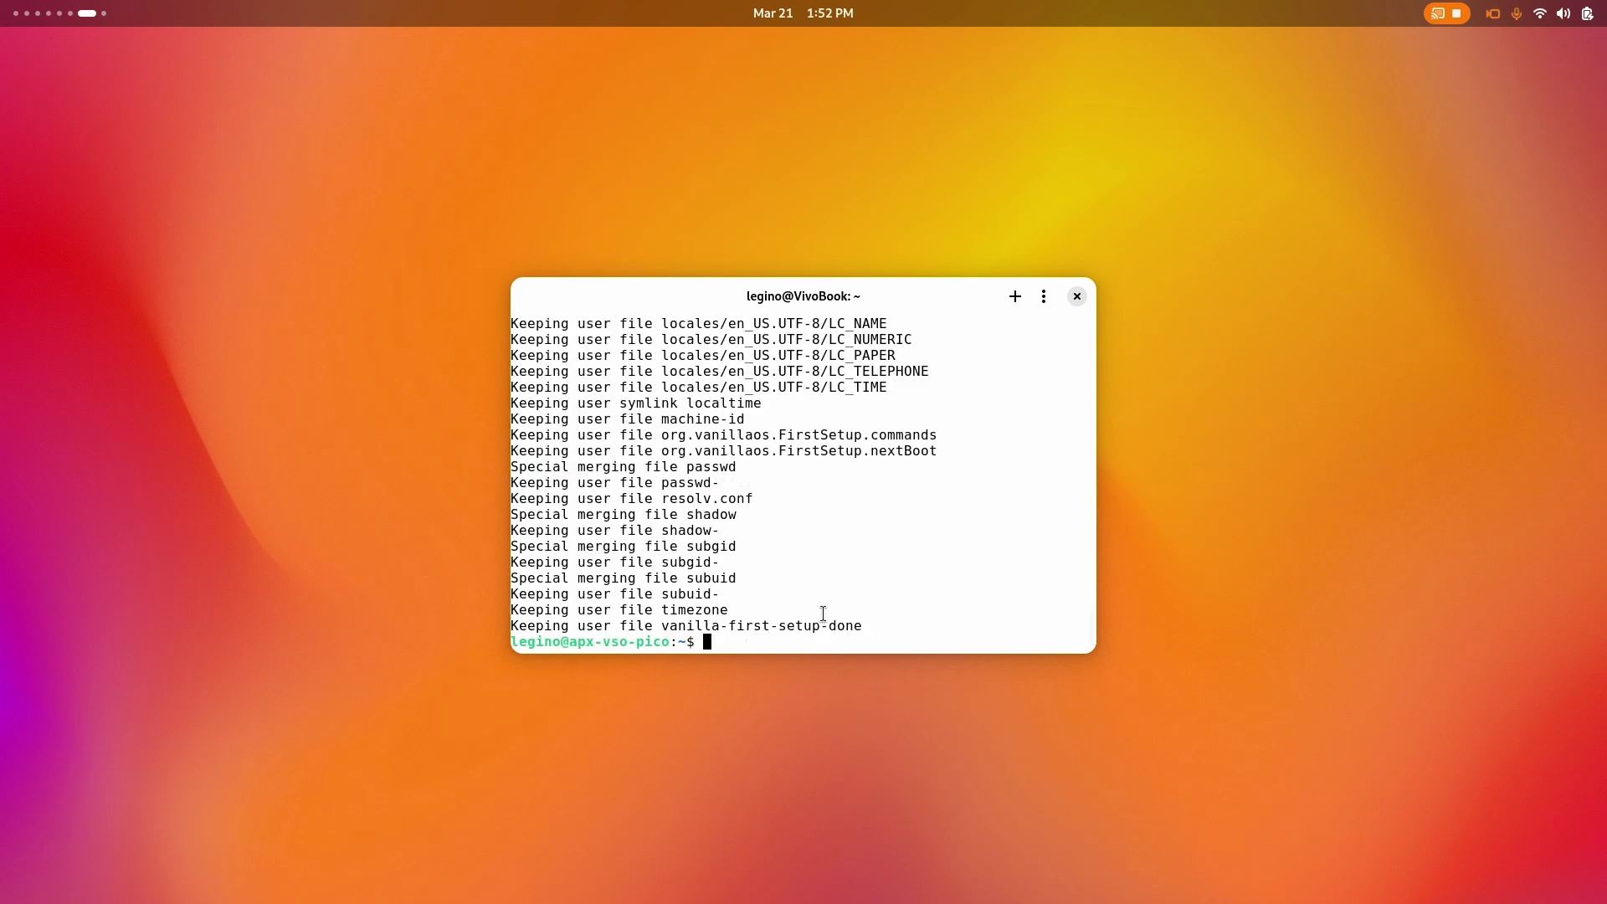
Close Black Box and launch the newly installed Tweaks app from the app grid
click(1077, 298)
key(super)
key(super)
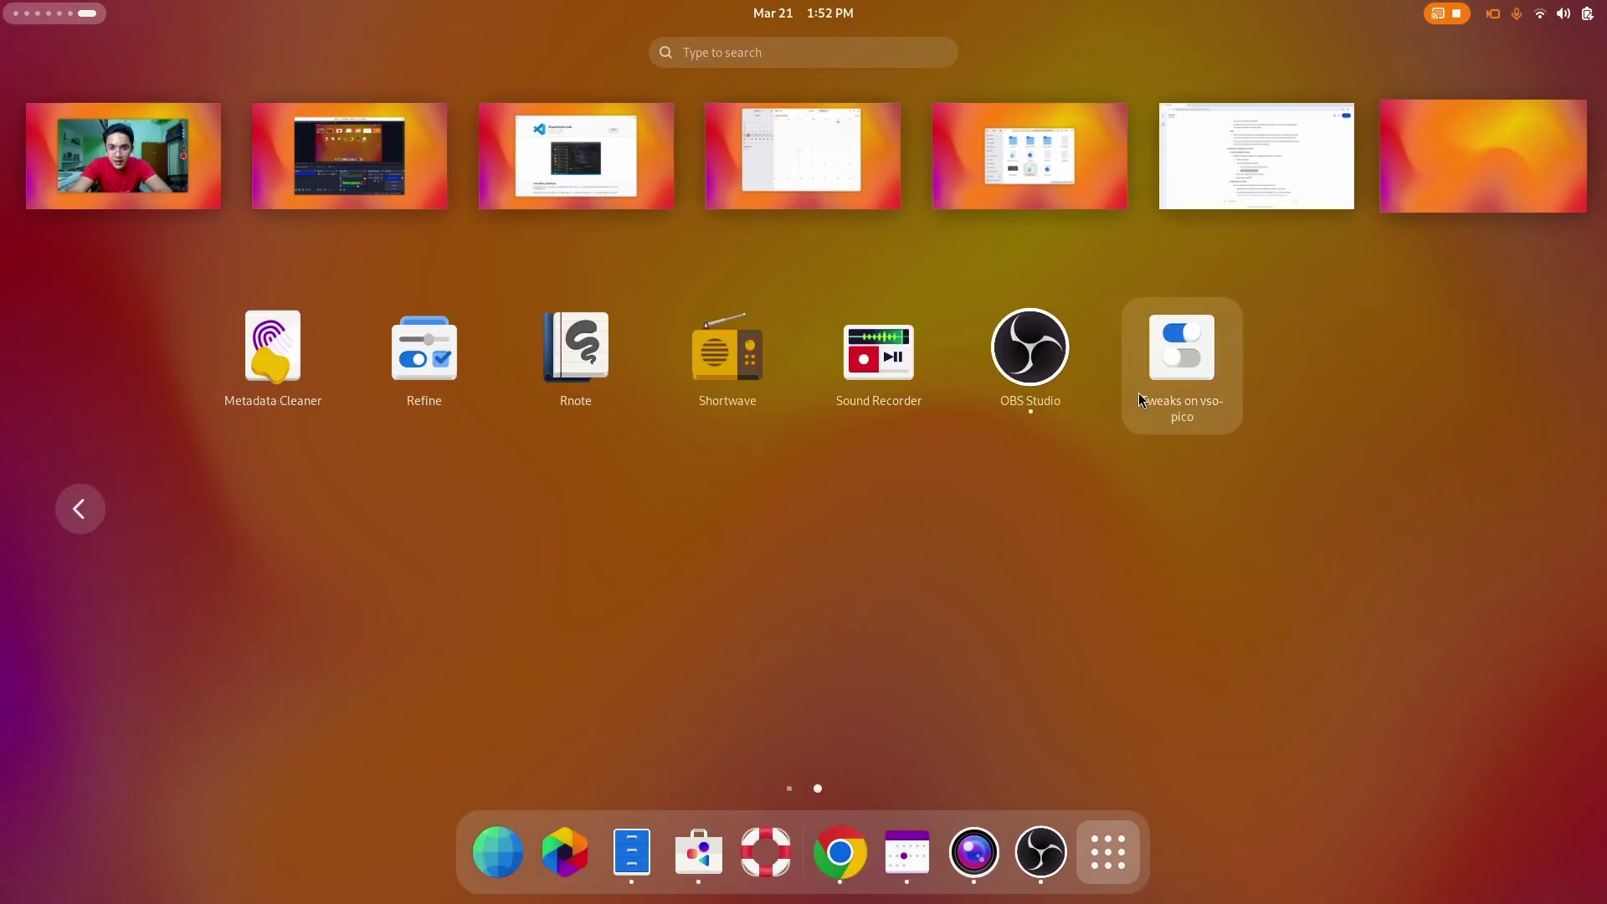
click(1142, 420)
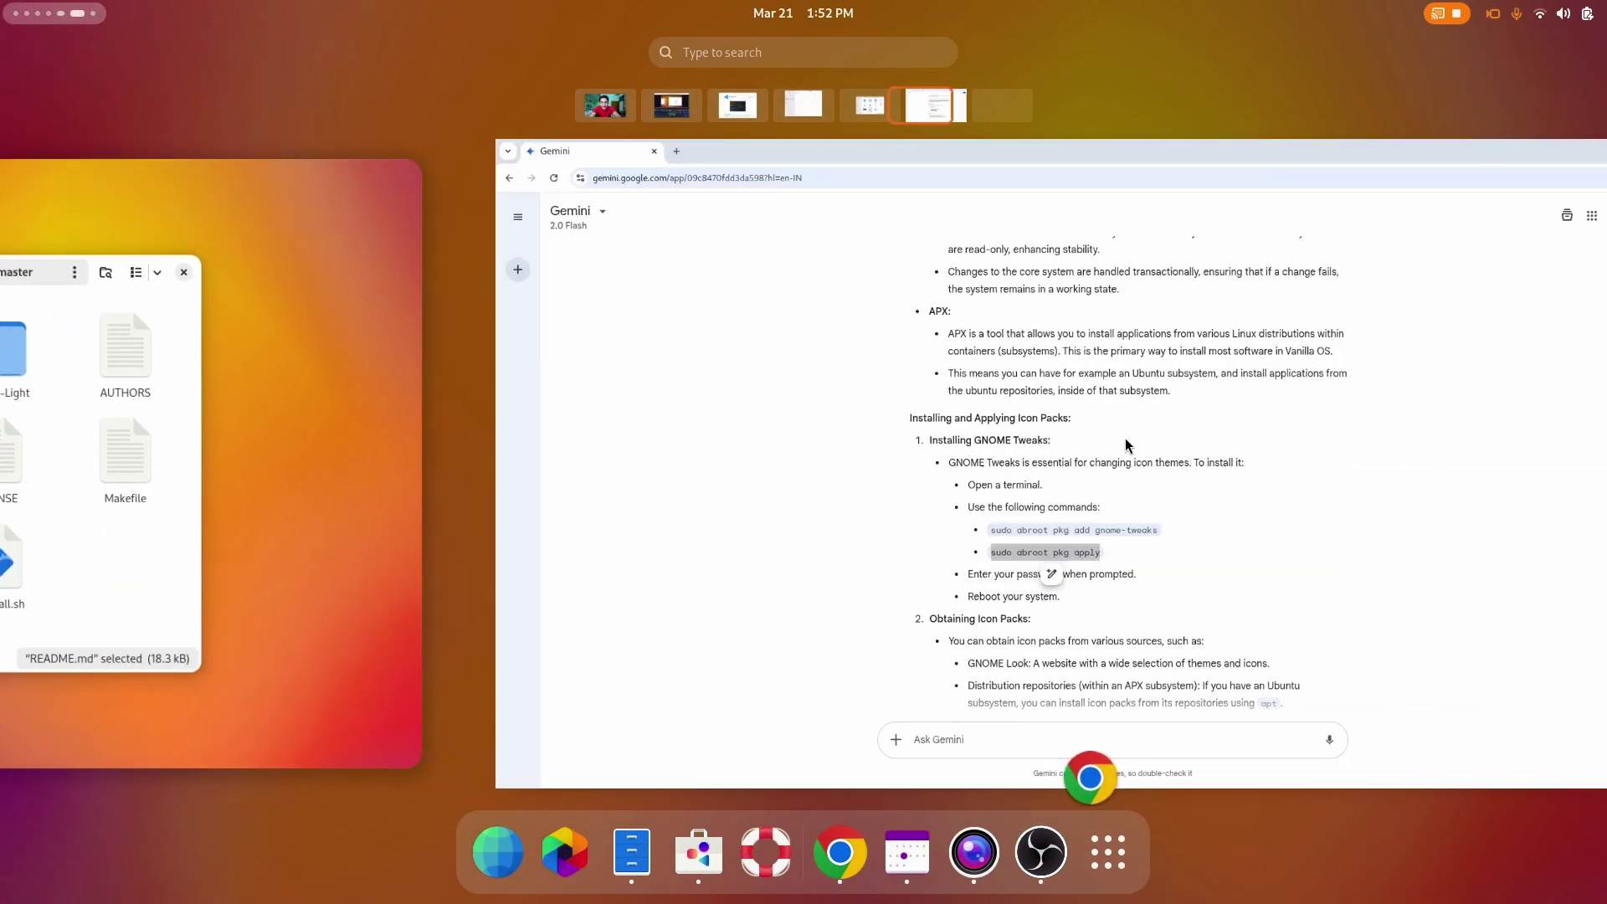
Return to the Gemini window and scroll through the answer's icon-pack sections
click(1126, 438)
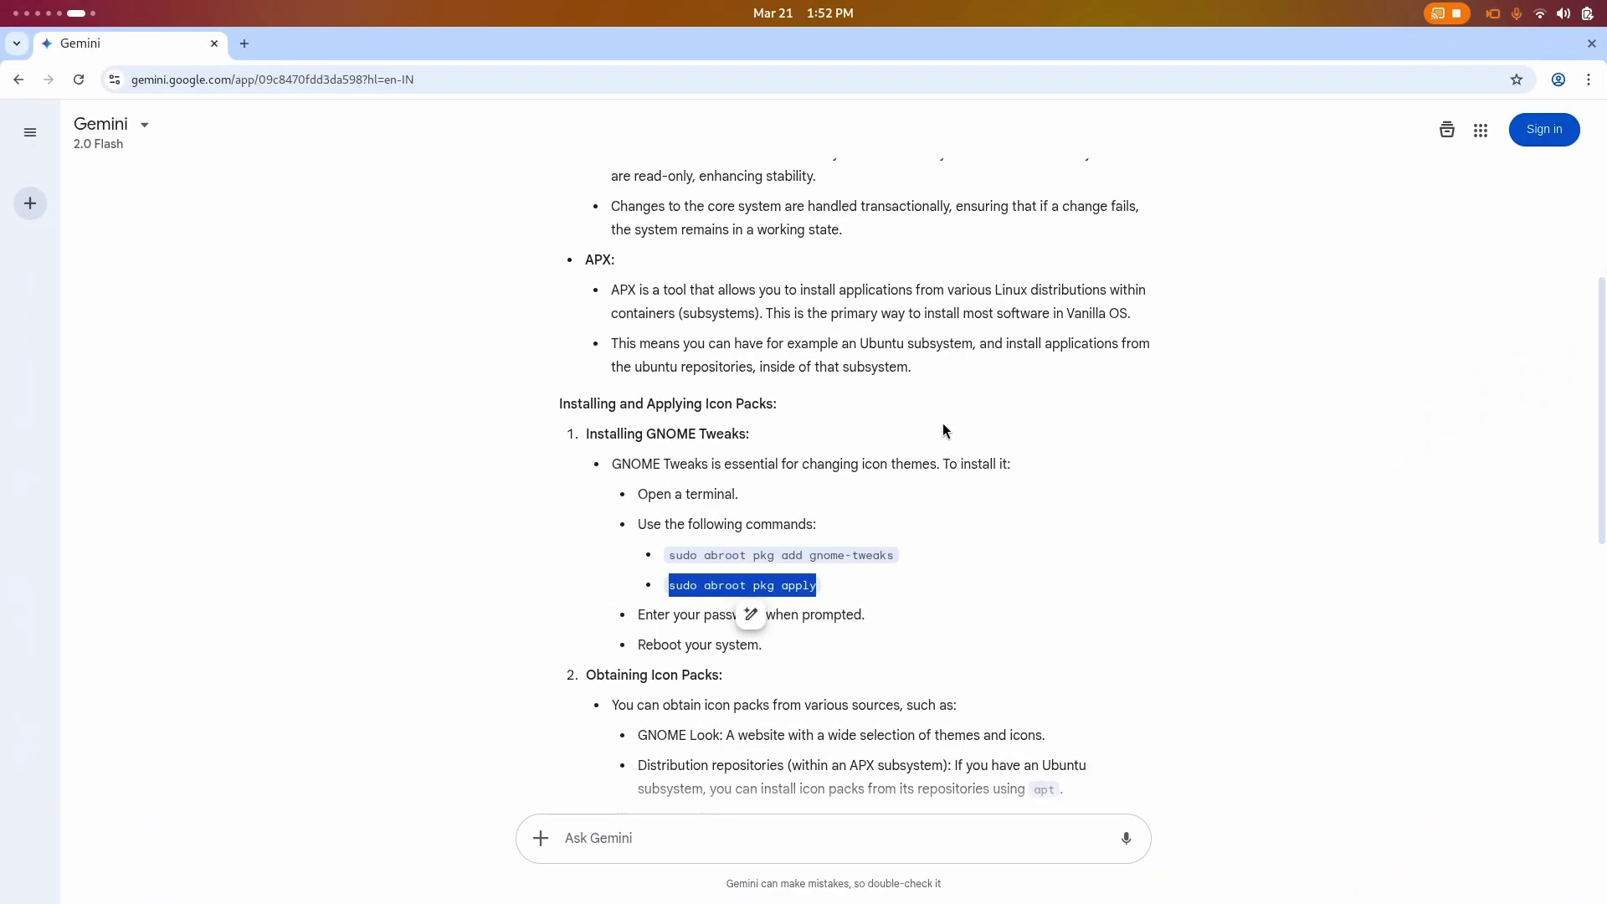
click(947, 415)
scroll(951, 410, down, 3)
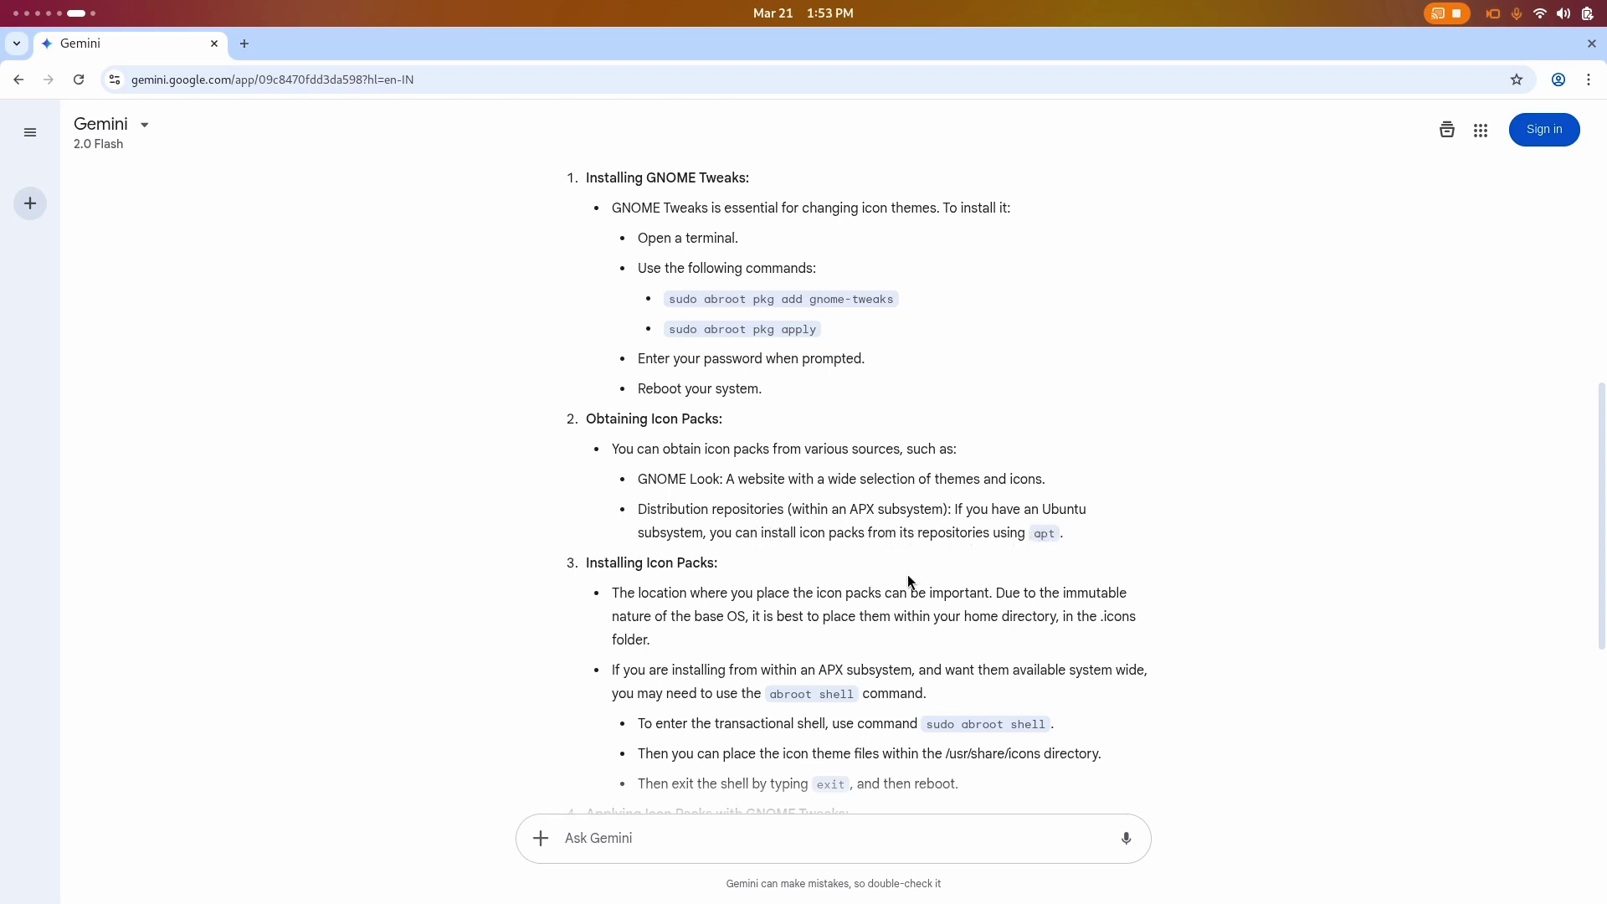
scroll(907, 574, down, 5)
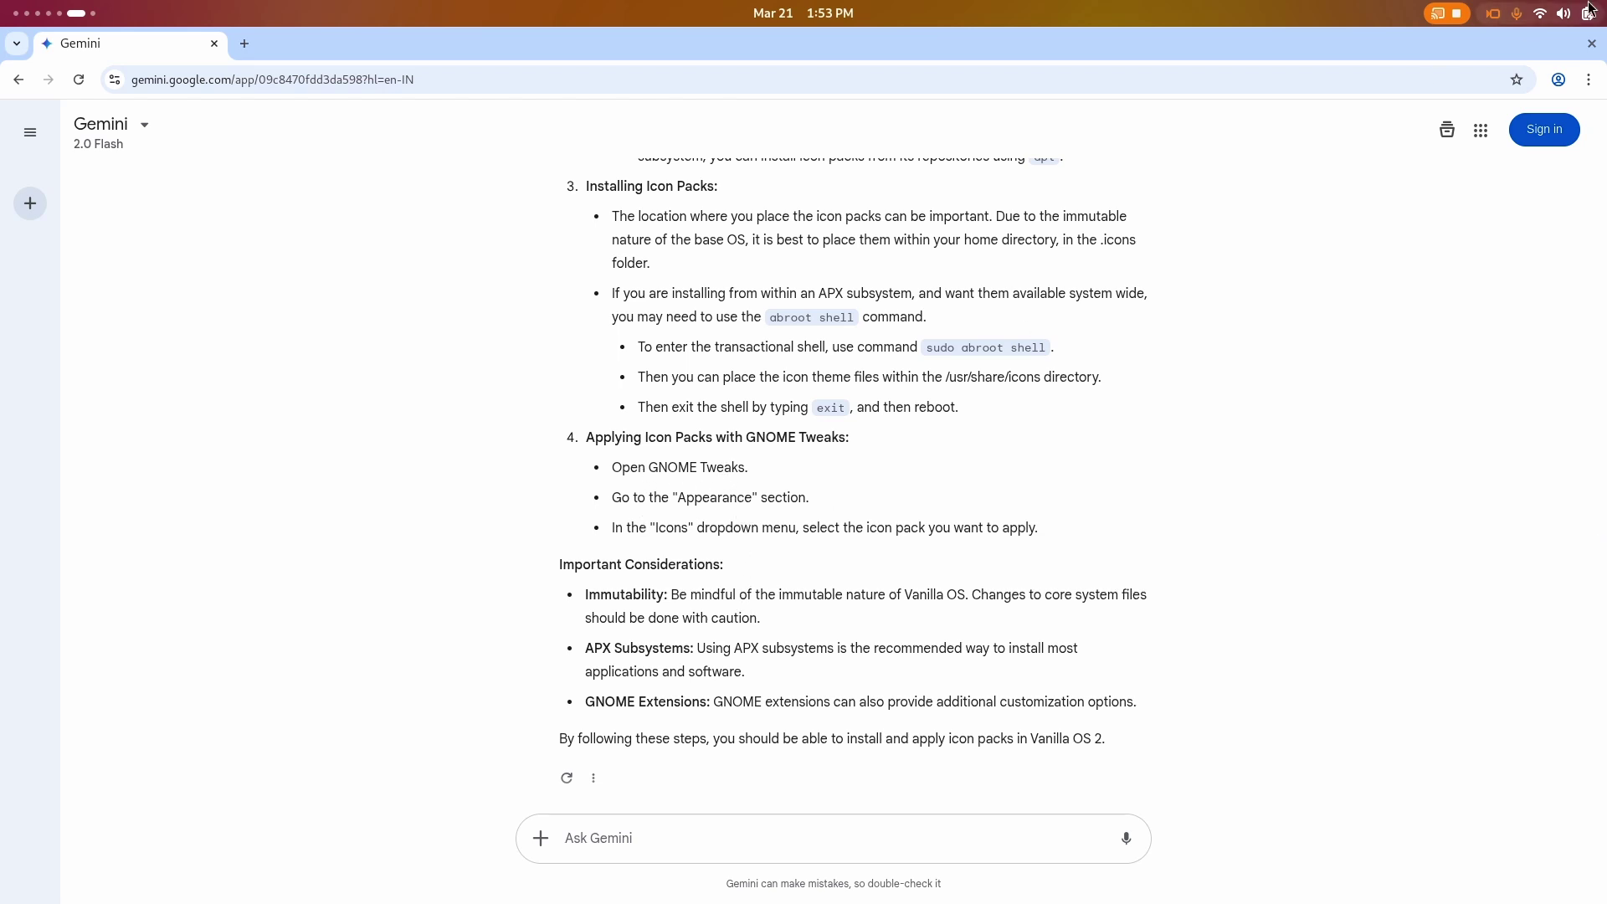
Close the Gemini browser window and open Files from the overview search
click(1592, 43)
key(super+a)
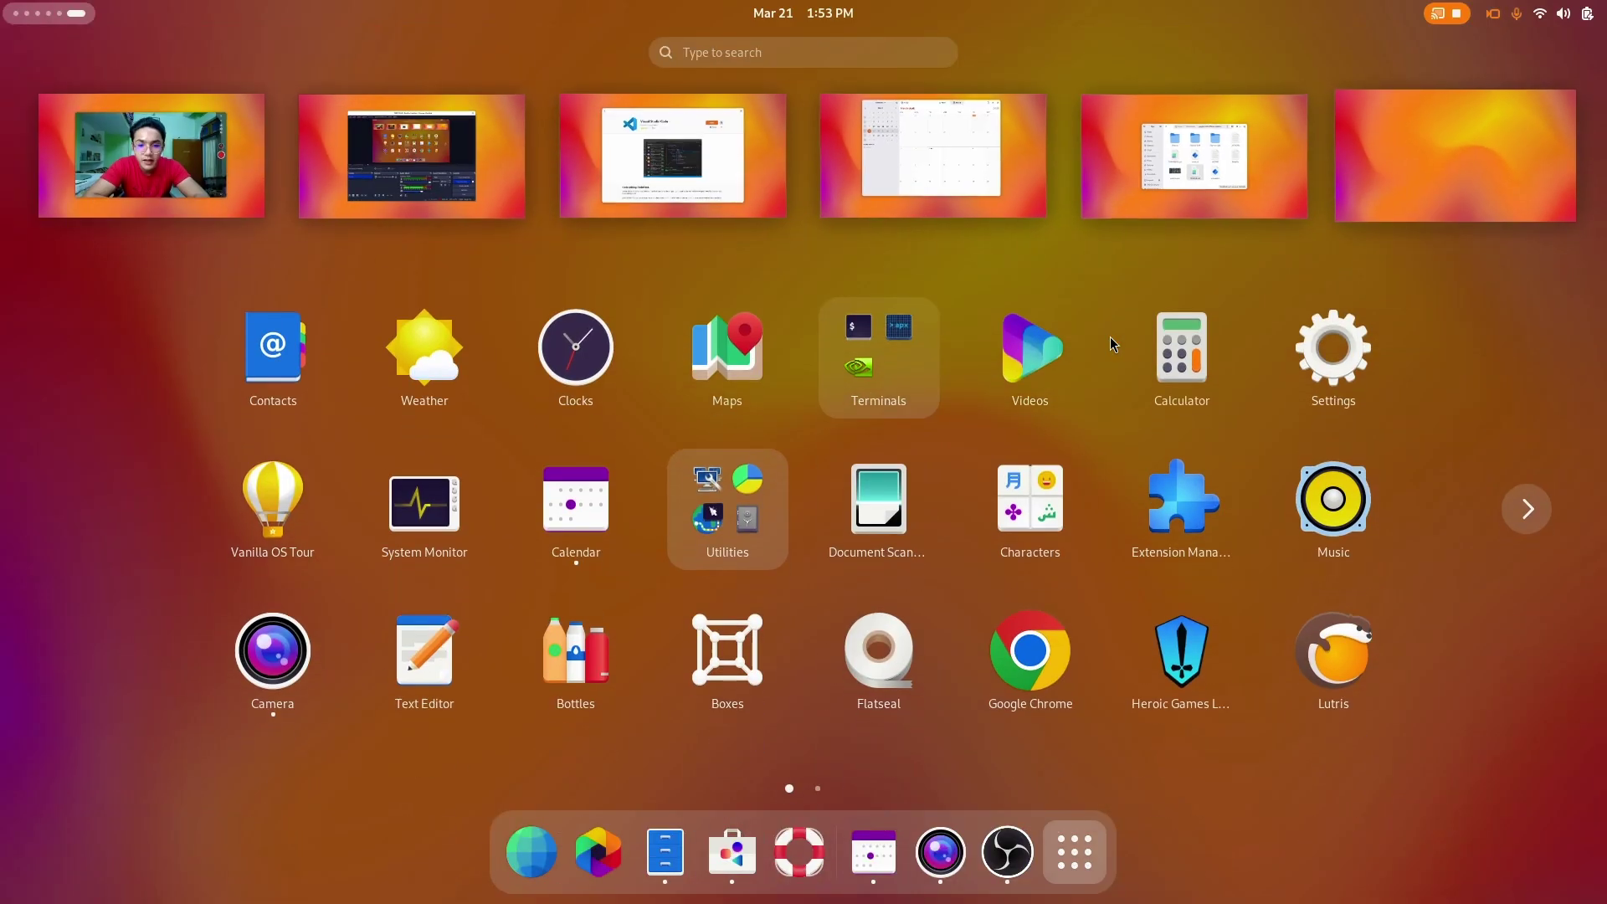
text(files)
key(Return)
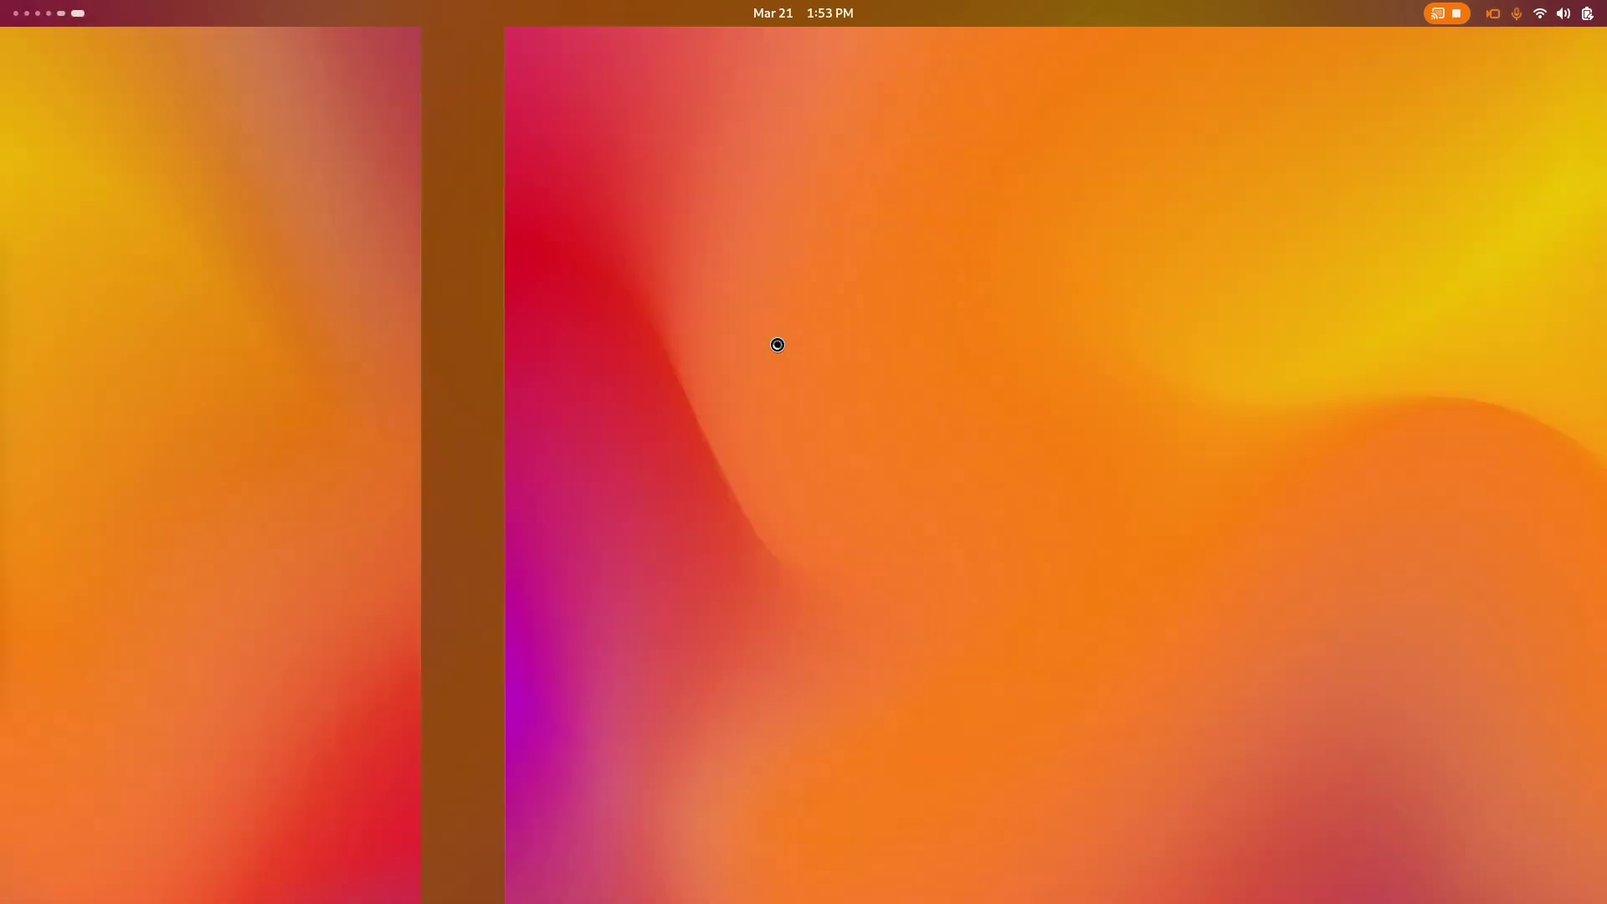
key(super)
key(Escape)
key(super)
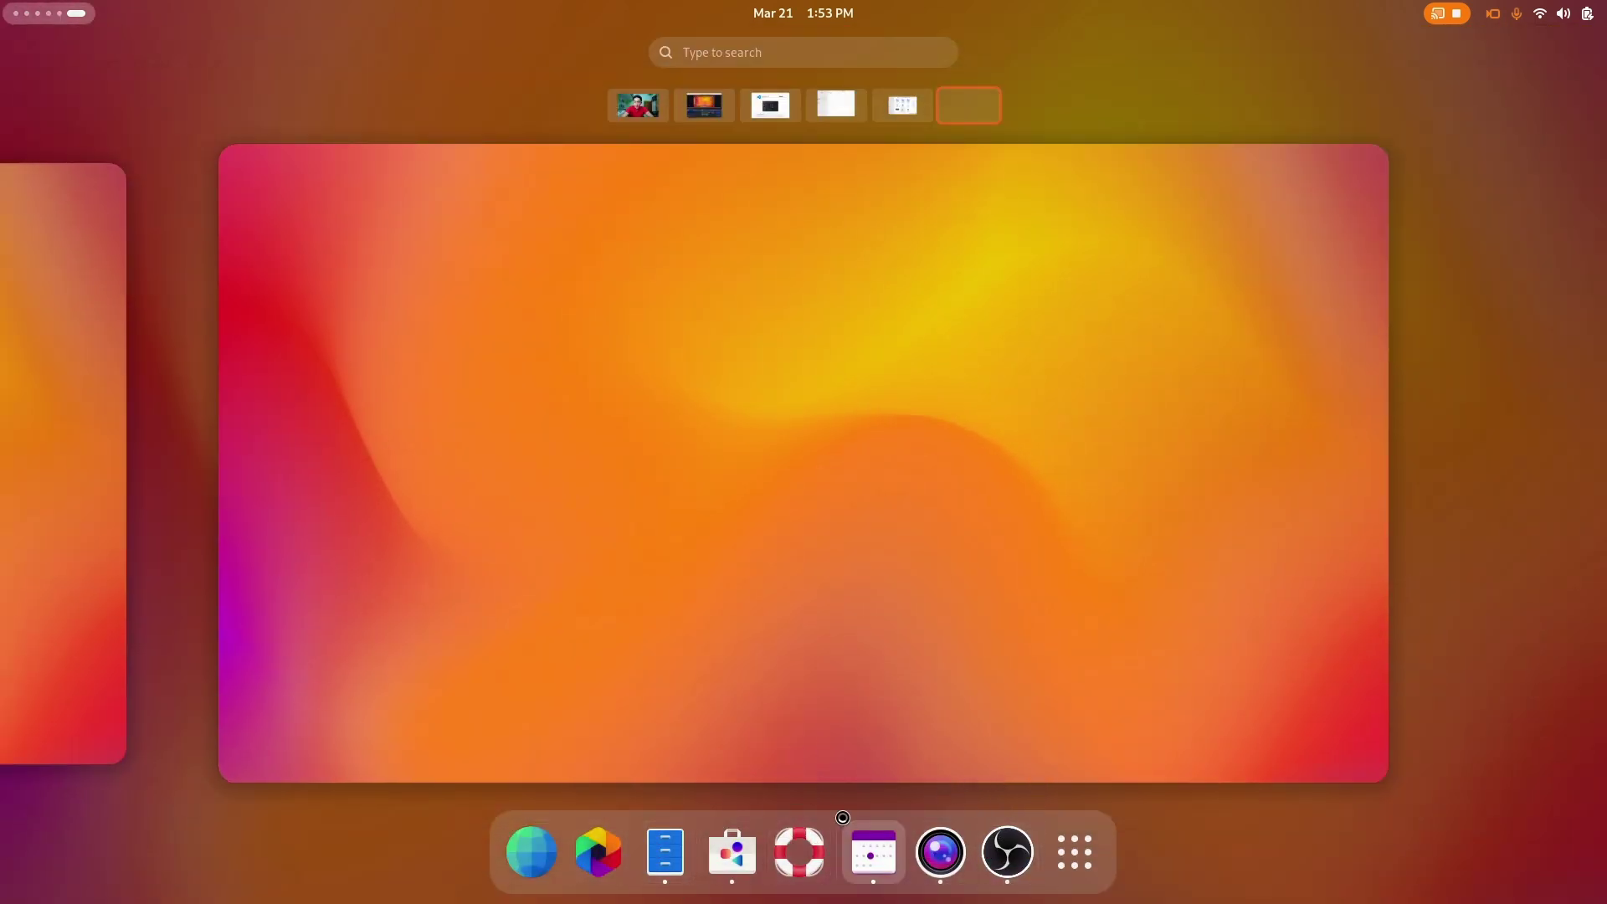
Drag Visual Studio Code from the app grid's second page onto the dock
key(super)
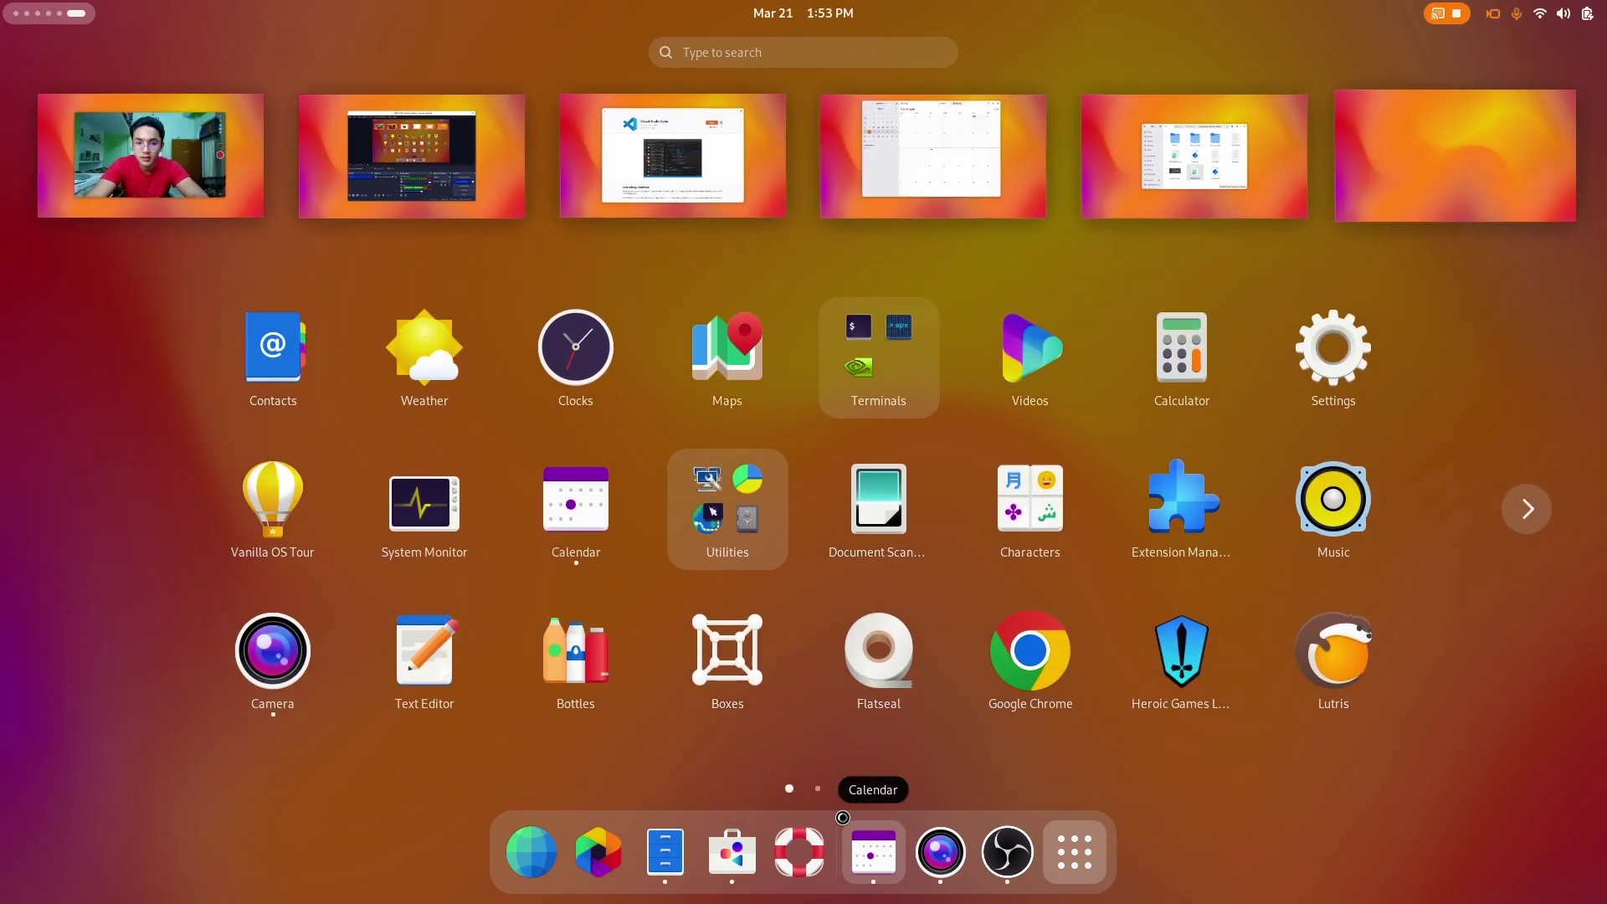
scroll(842, 817, up, 3)
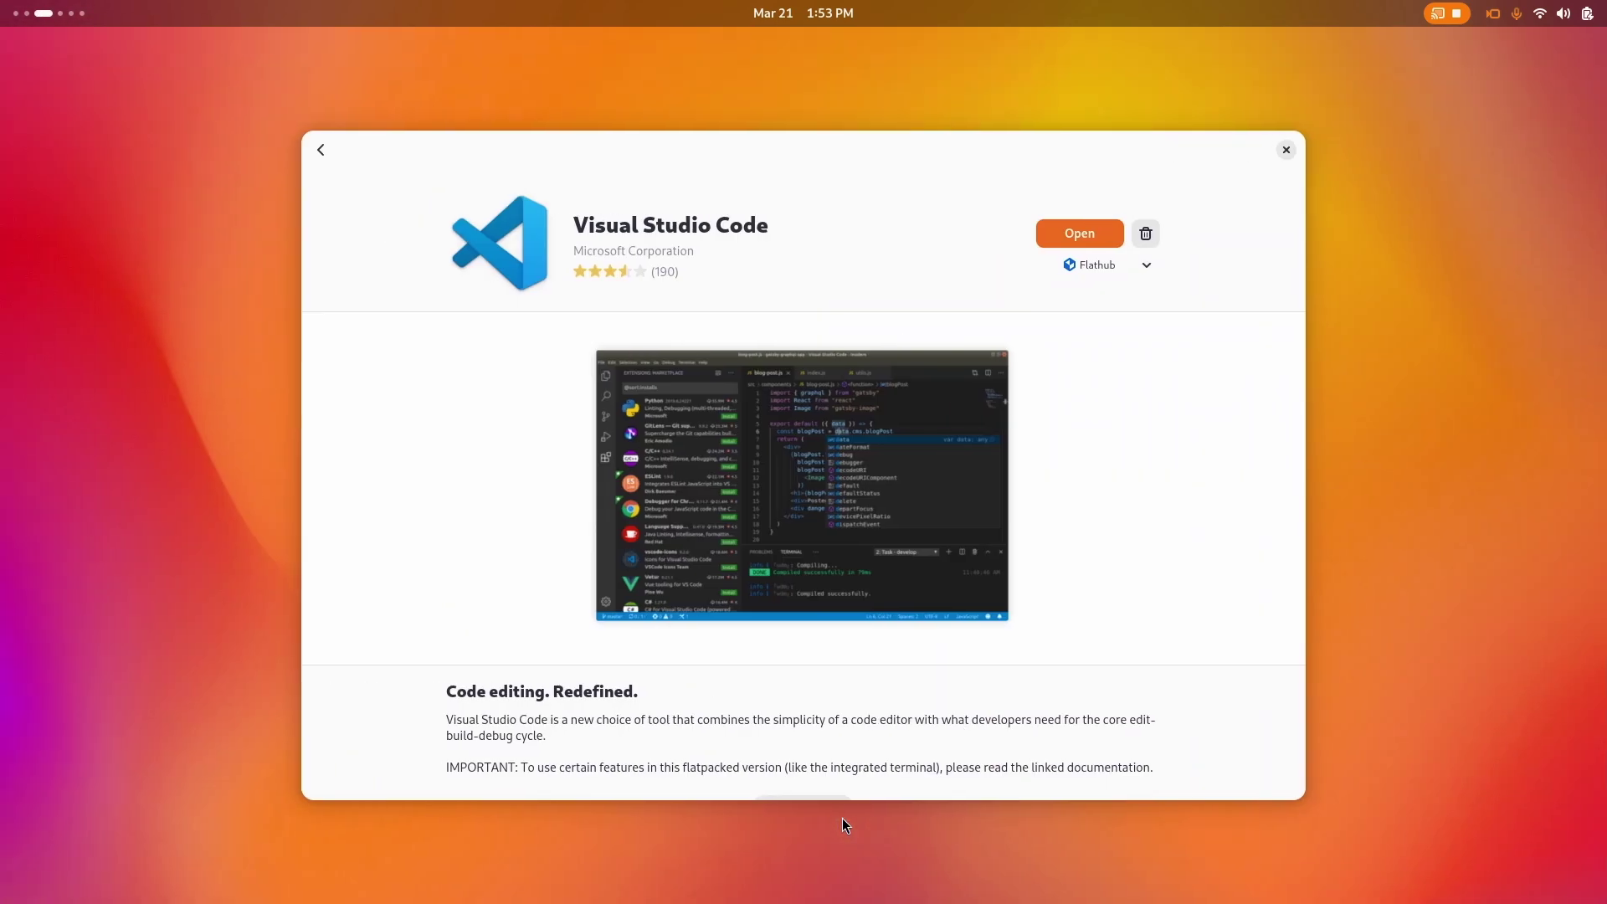
scroll(915, 571, down, 1)
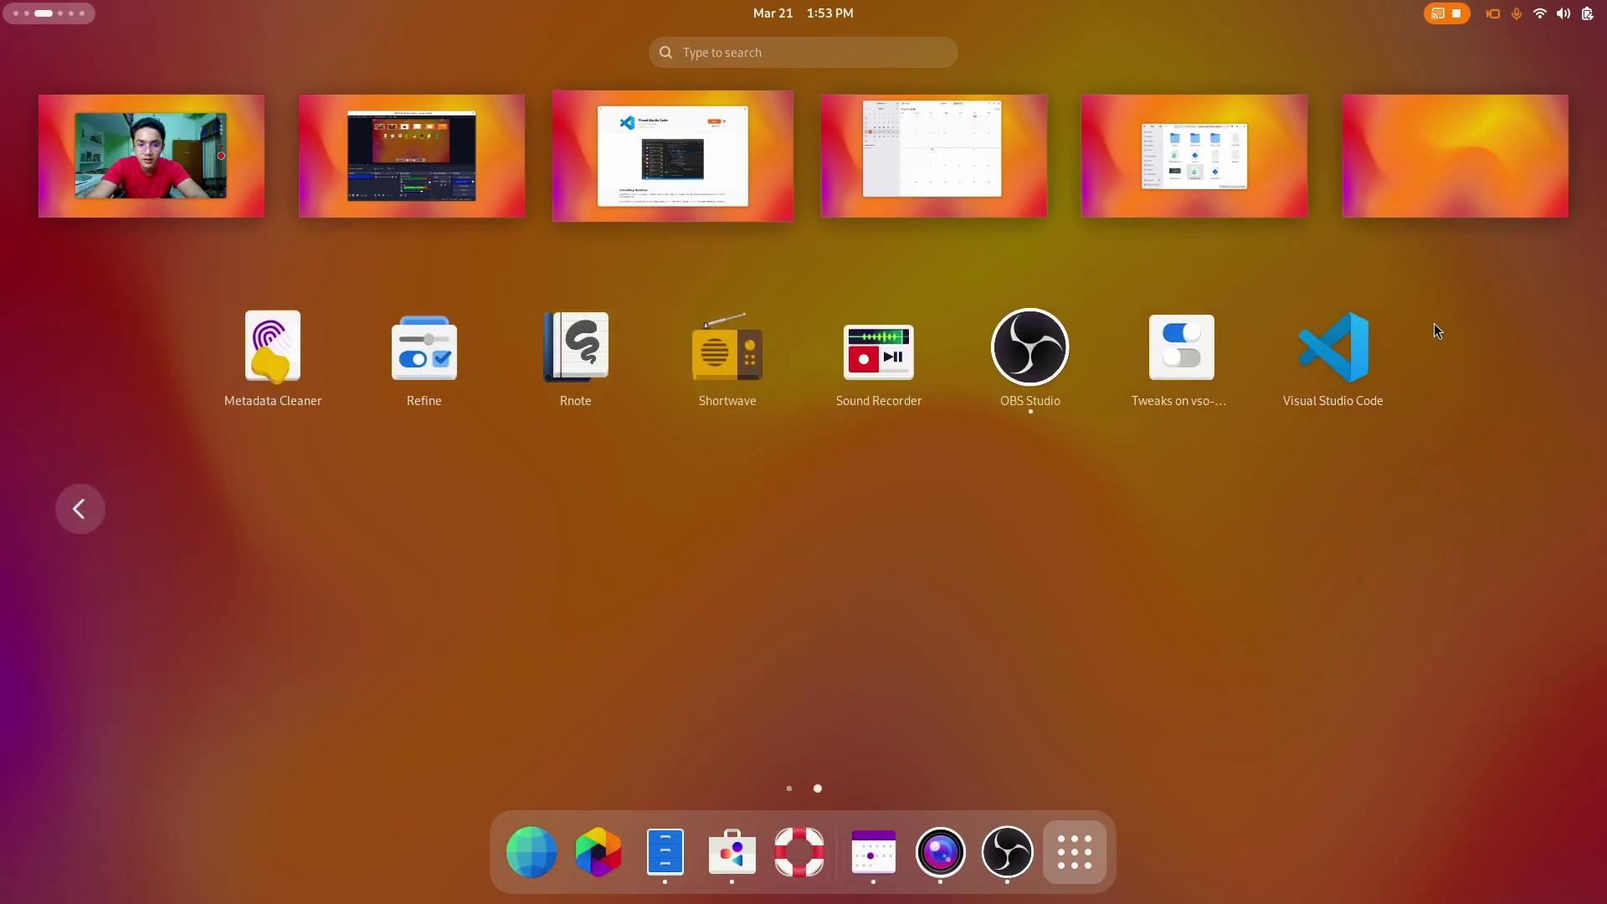
drag(1360, 355, 711, 845)
click(703, 847)
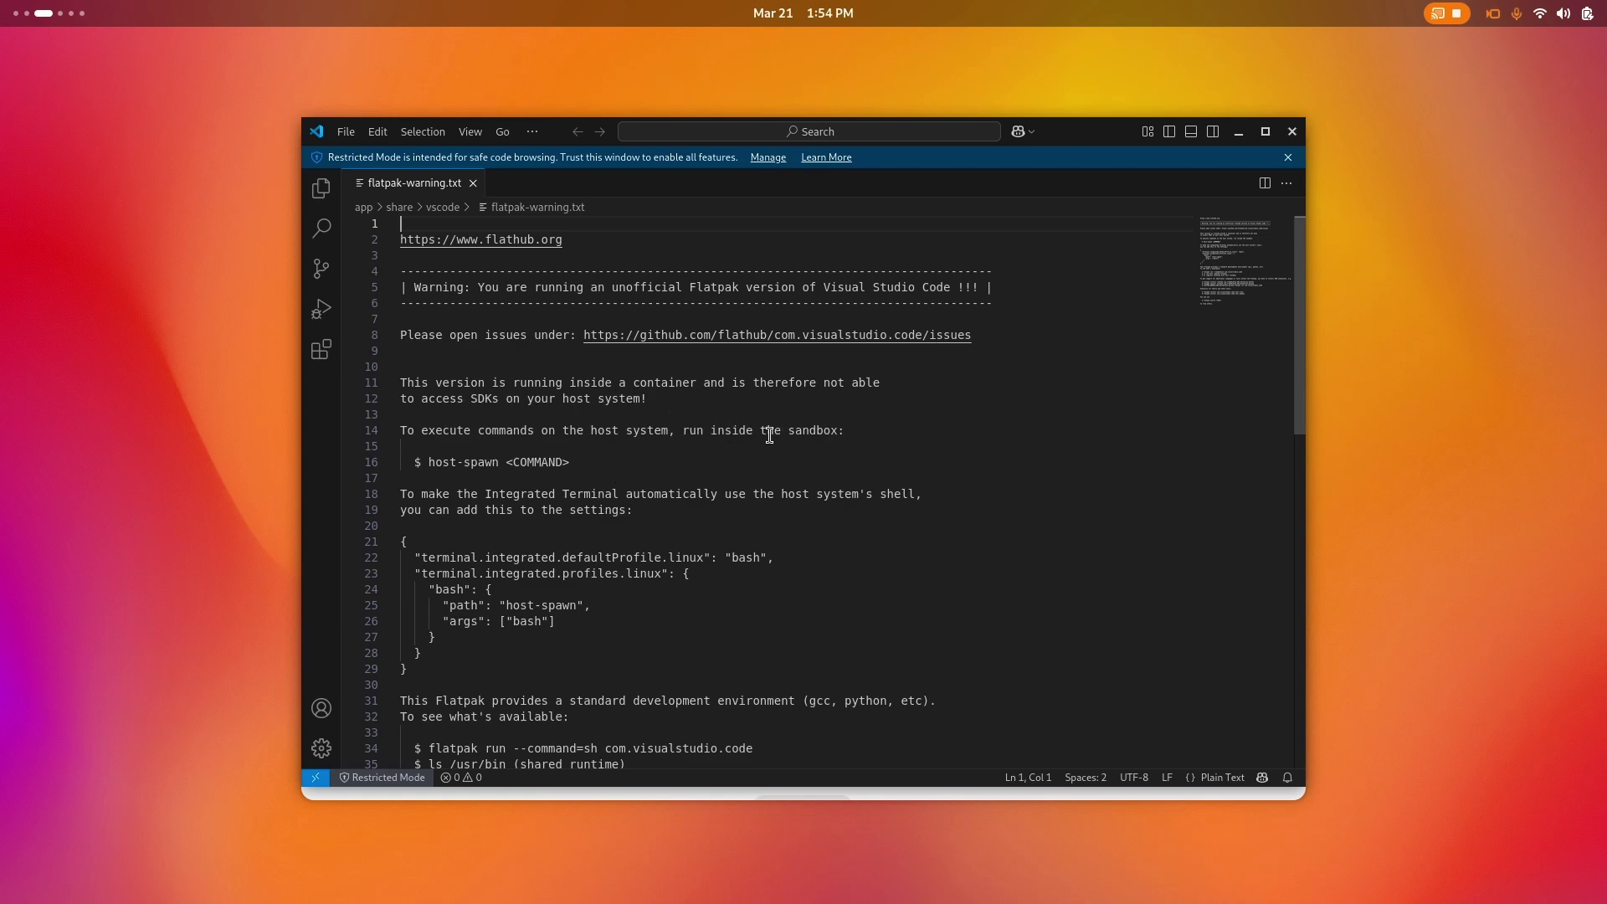
Scroll through flatpak-warning.txt and dismiss VS Code's Restricted Mode notice
scroll(562, 552, down, 12)
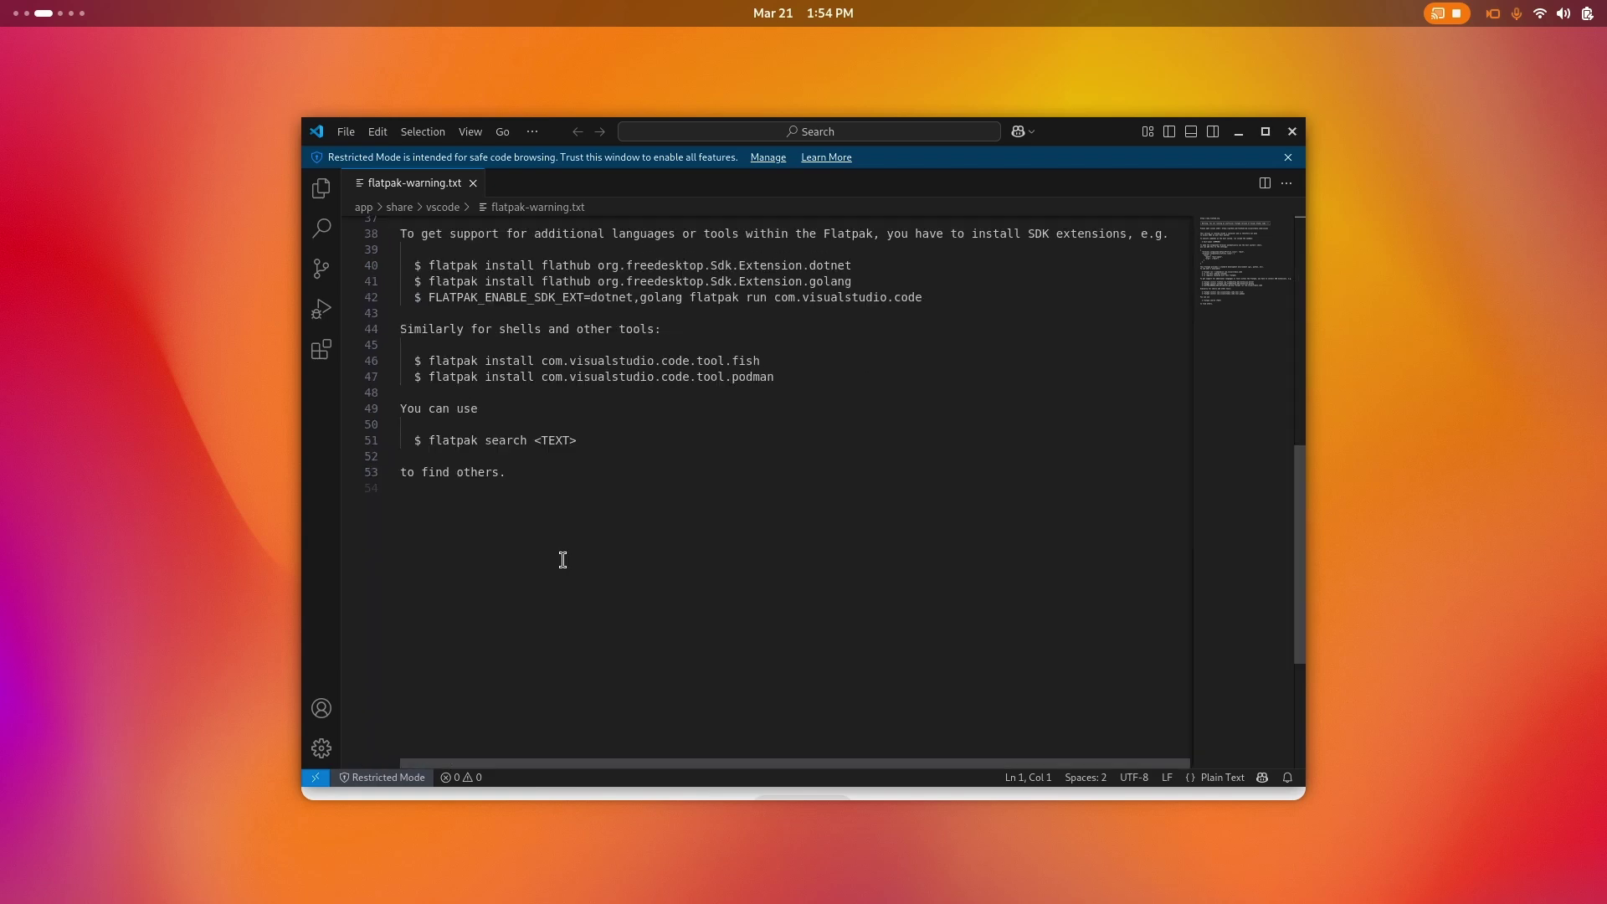
scroll(562, 560, up, 12)
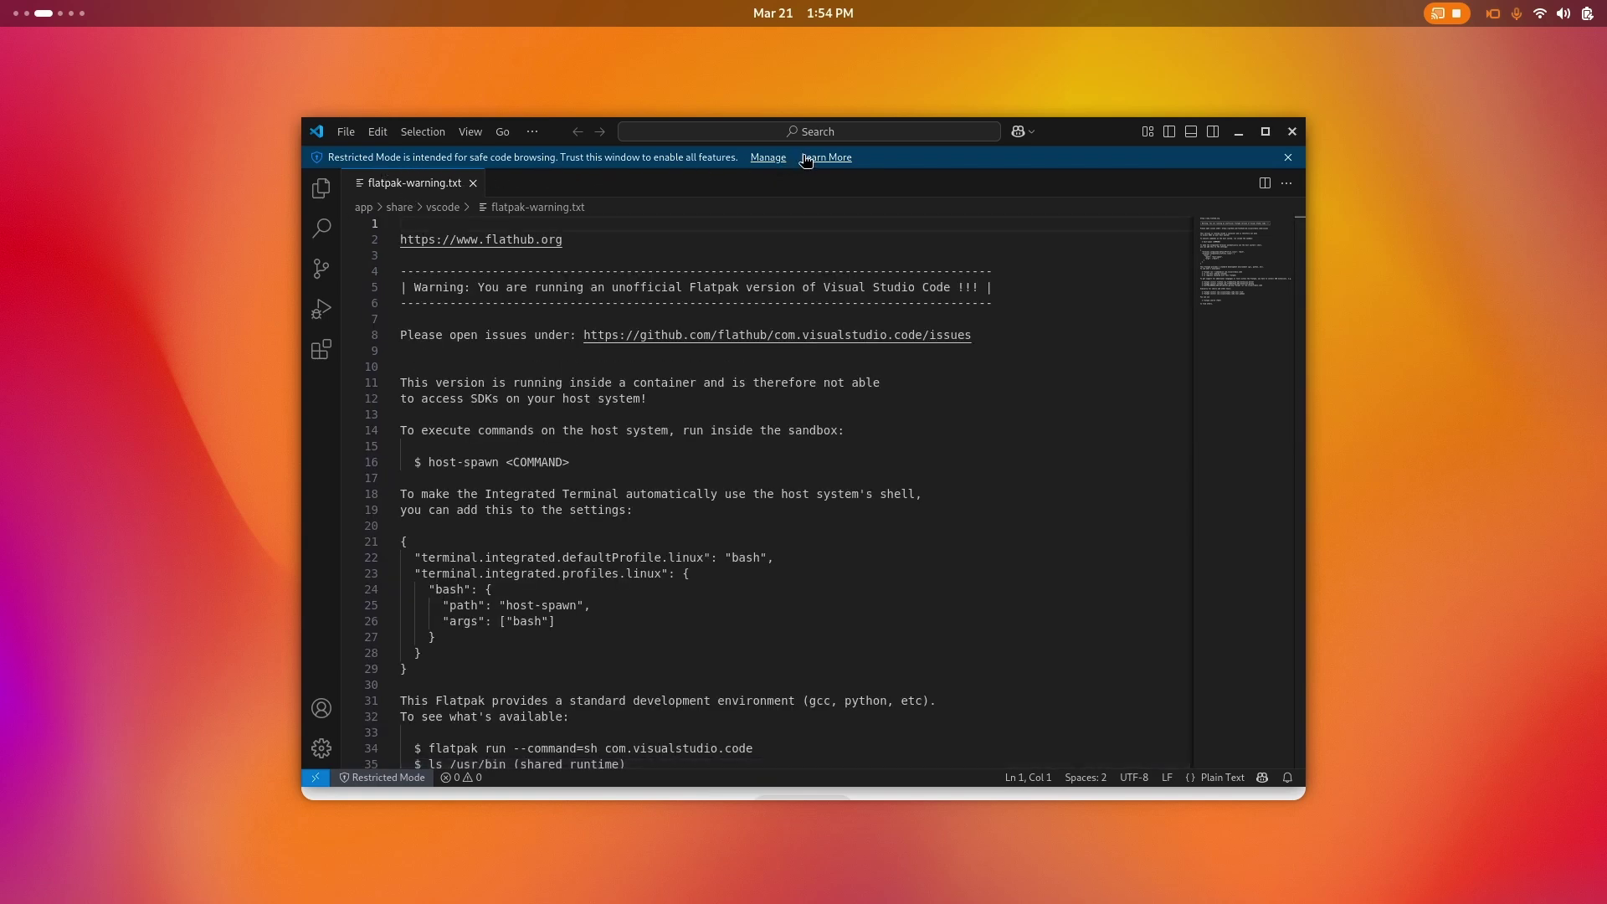
click(1286, 156)
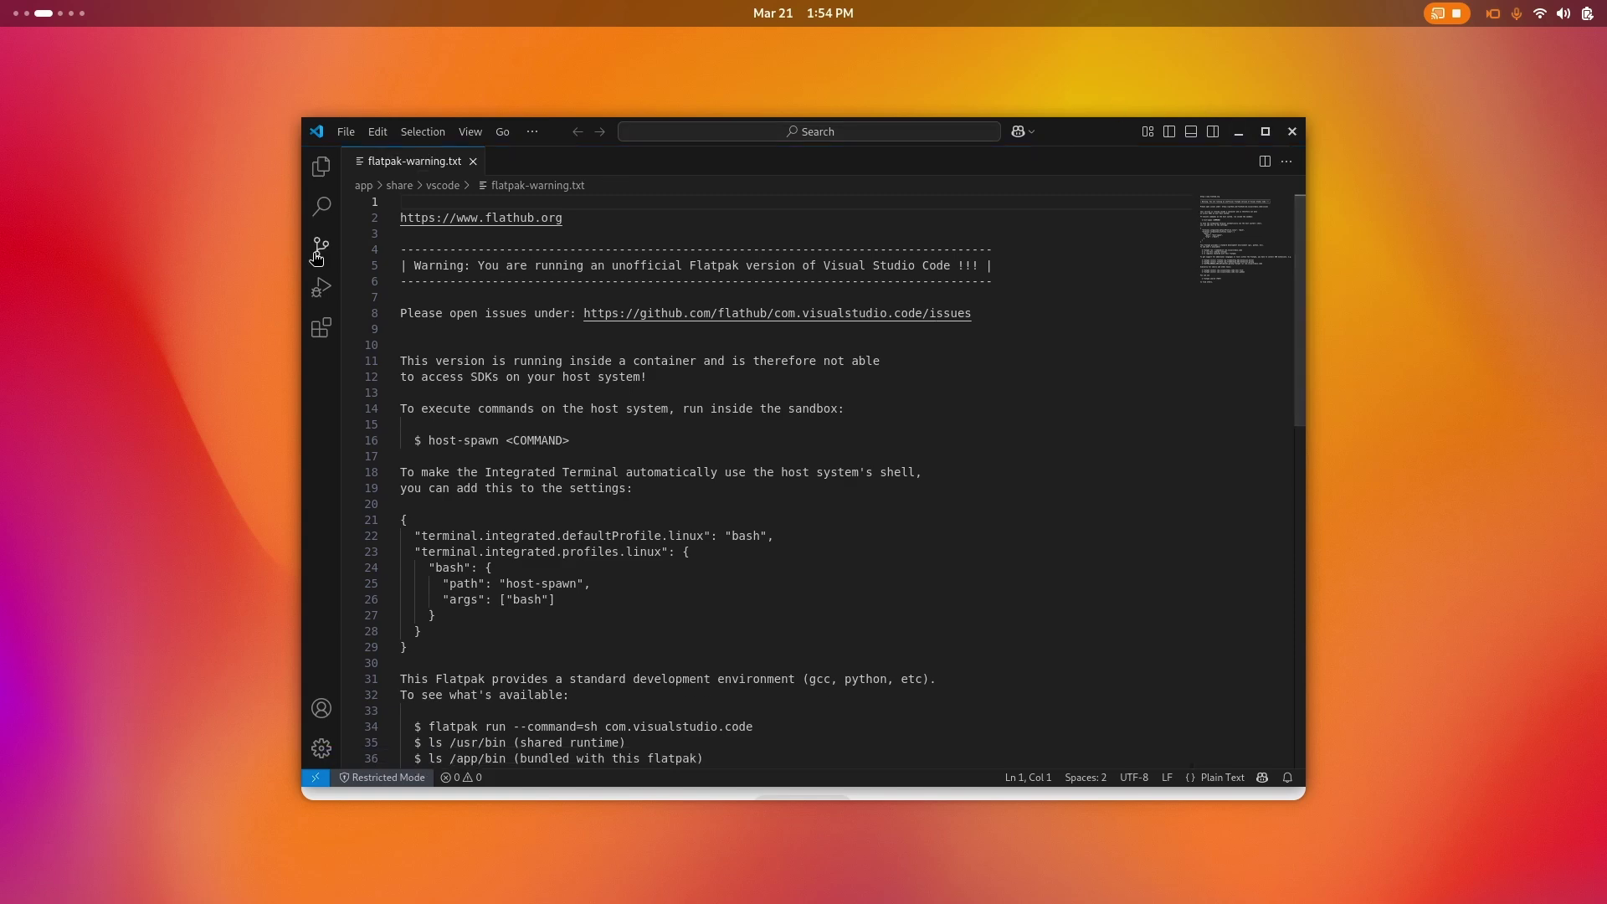
Close flatpak-warning.txt, show the Explorer sidebar, and browse the menus toward Preferences
click(474, 163)
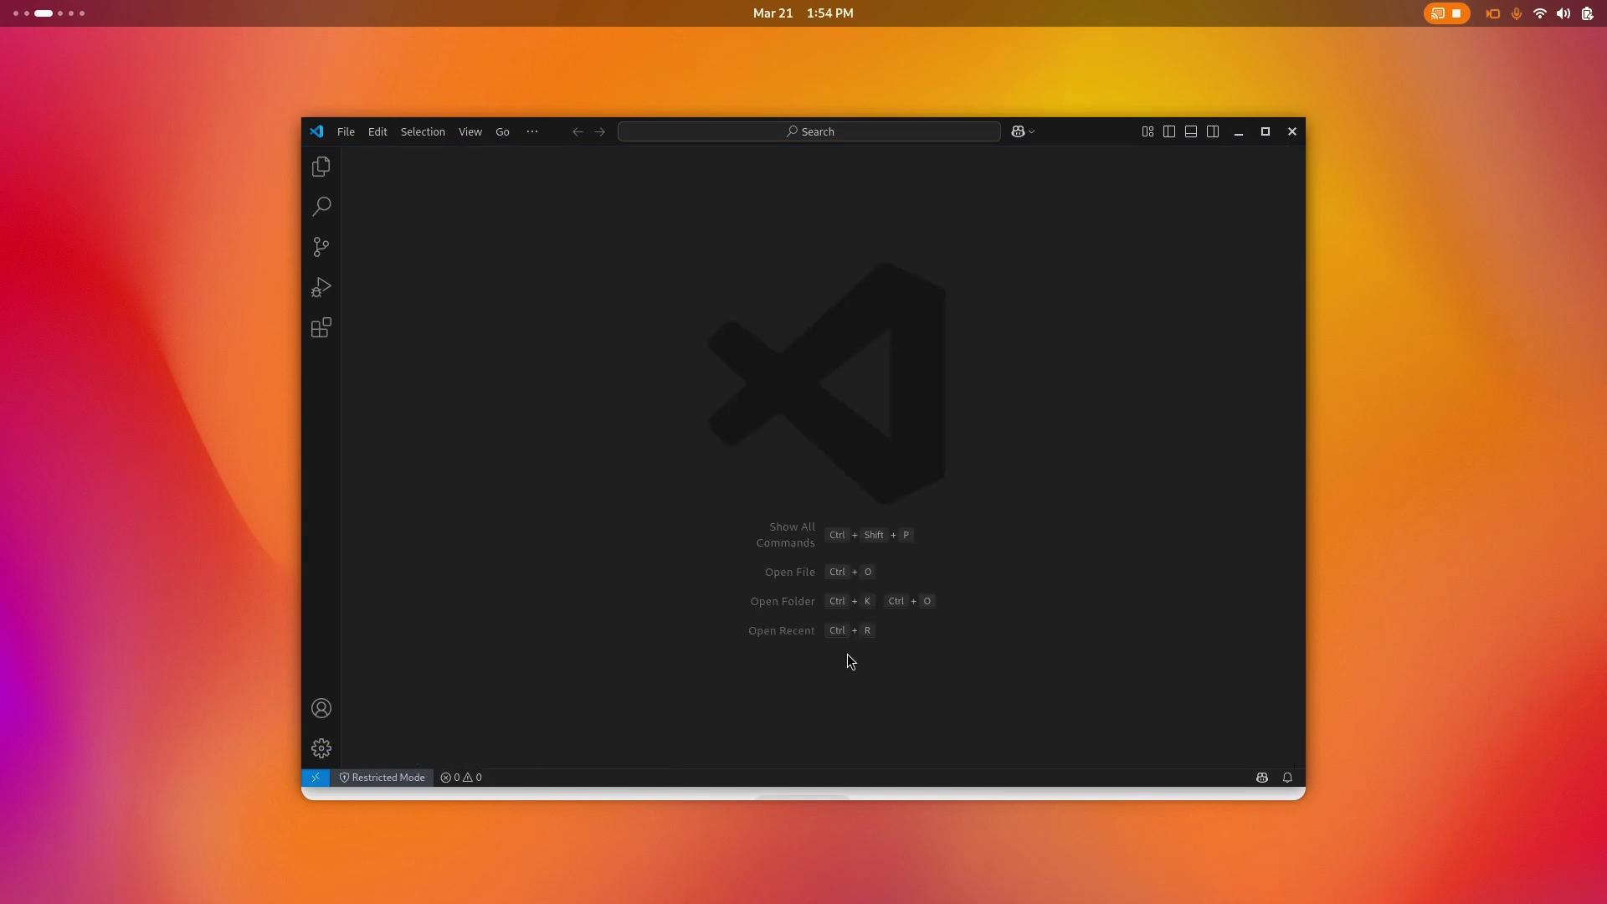
click(322, 168)
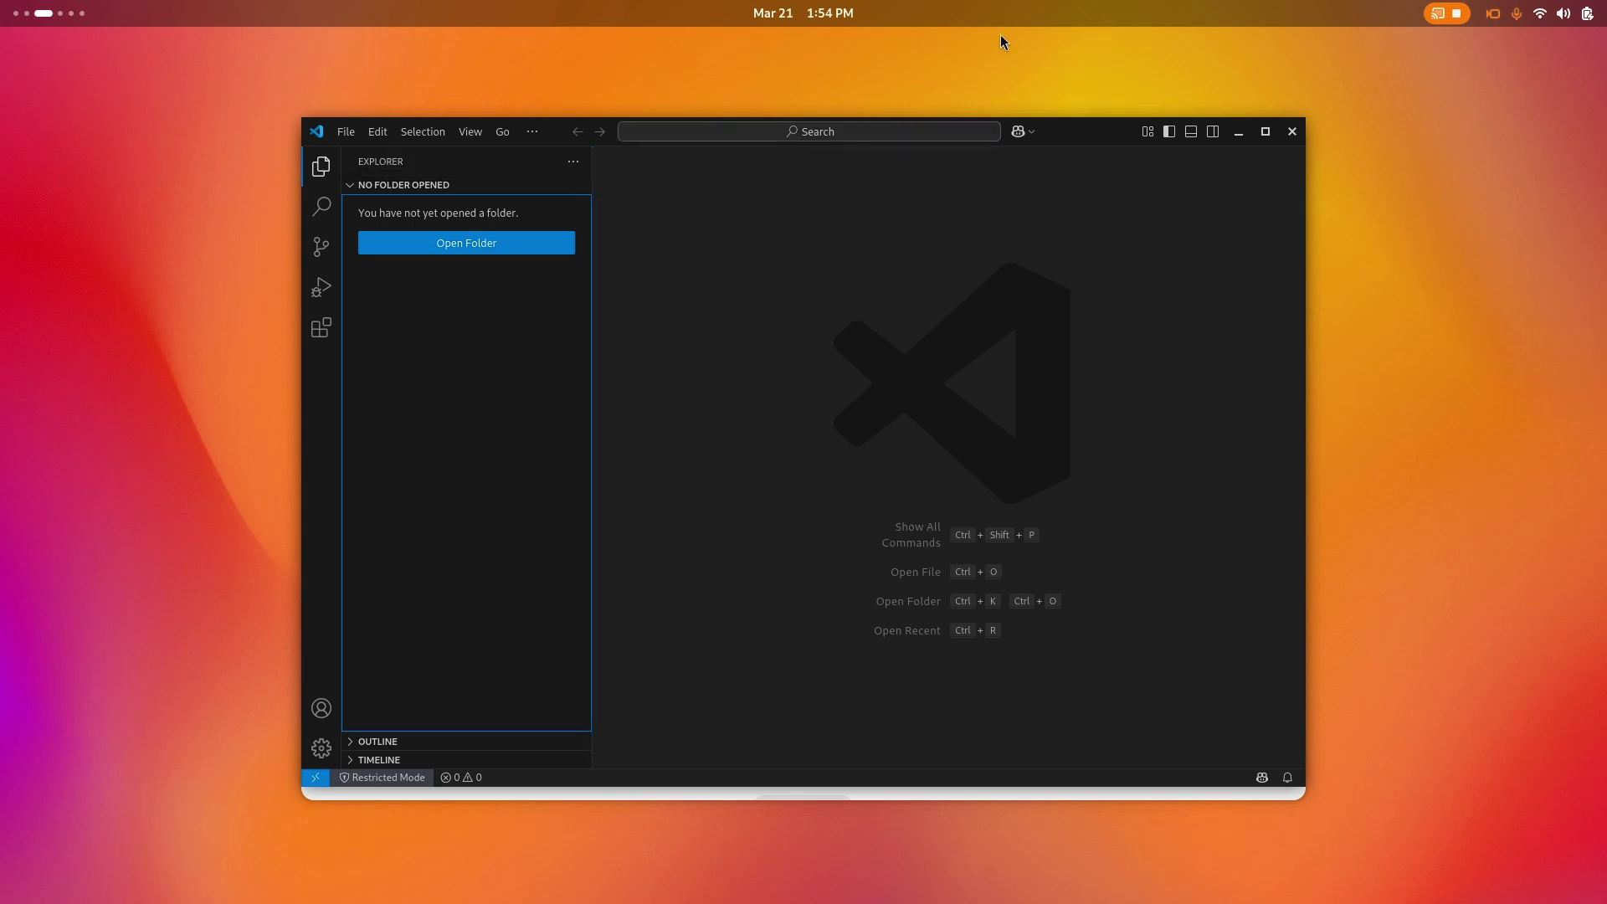
click(532, 132)
mouse_move(551, 165)
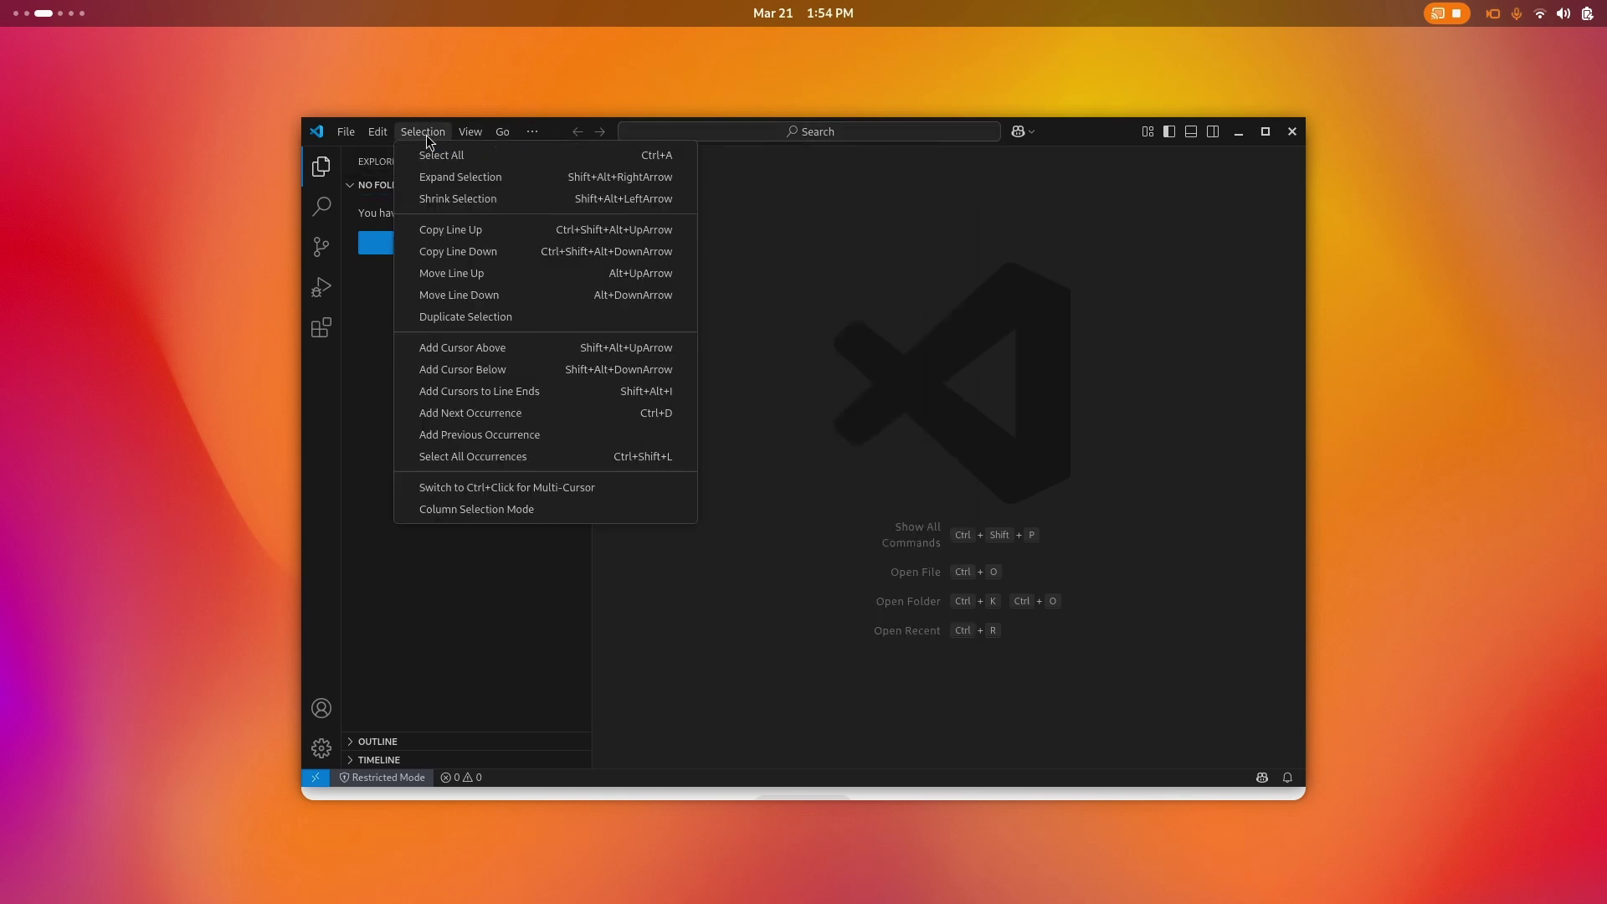
mouse_move(466, 140)
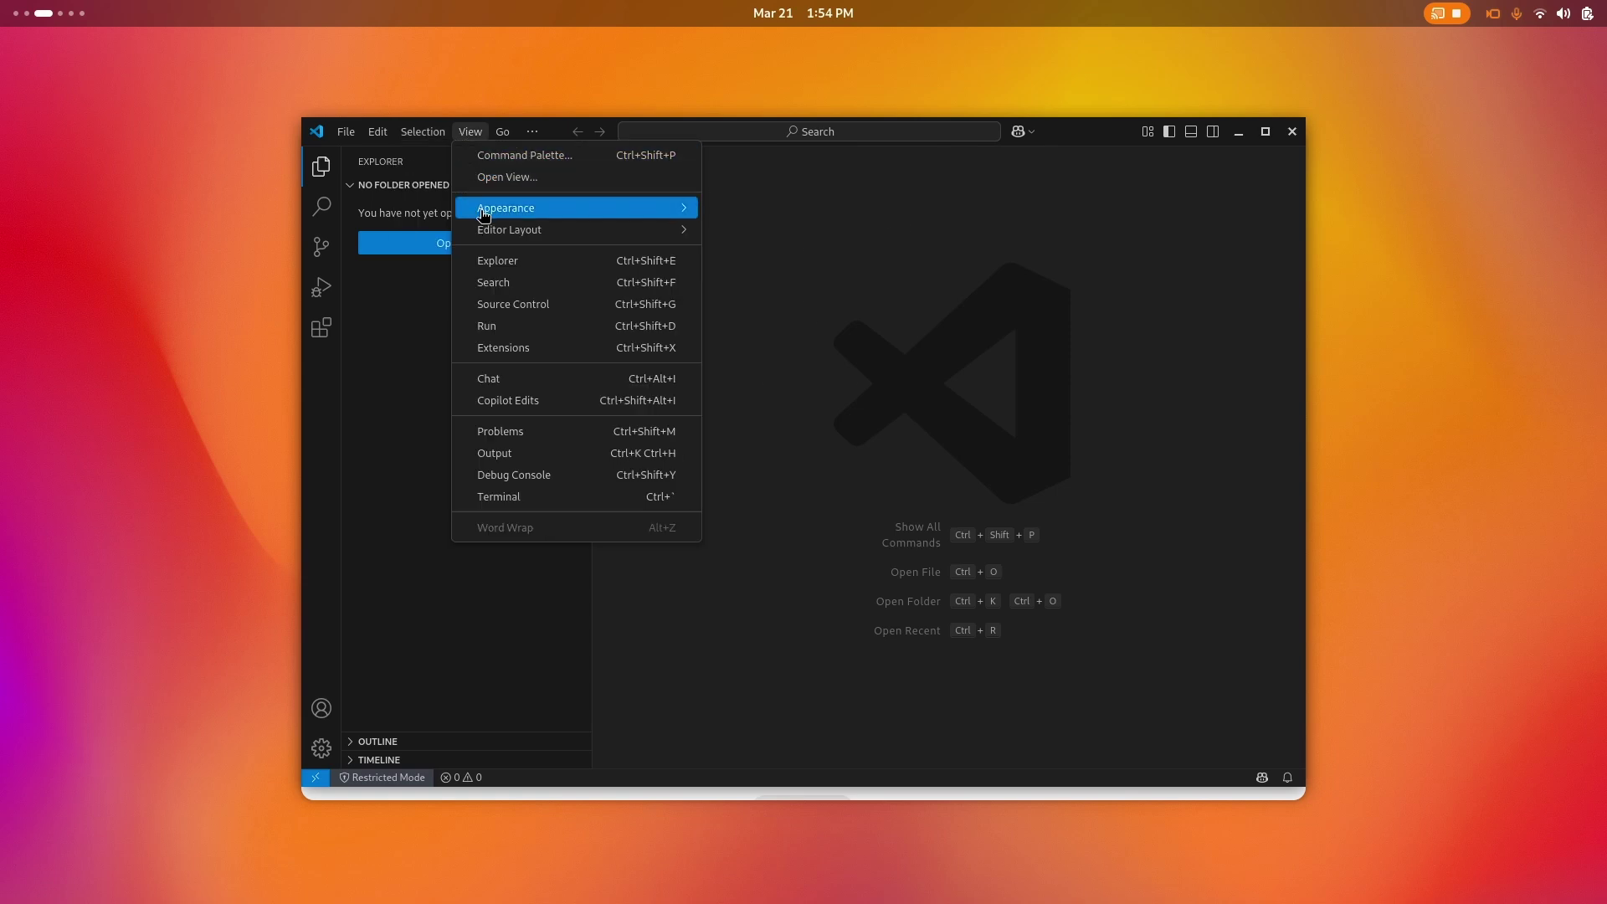
mouse_move(667, 205)
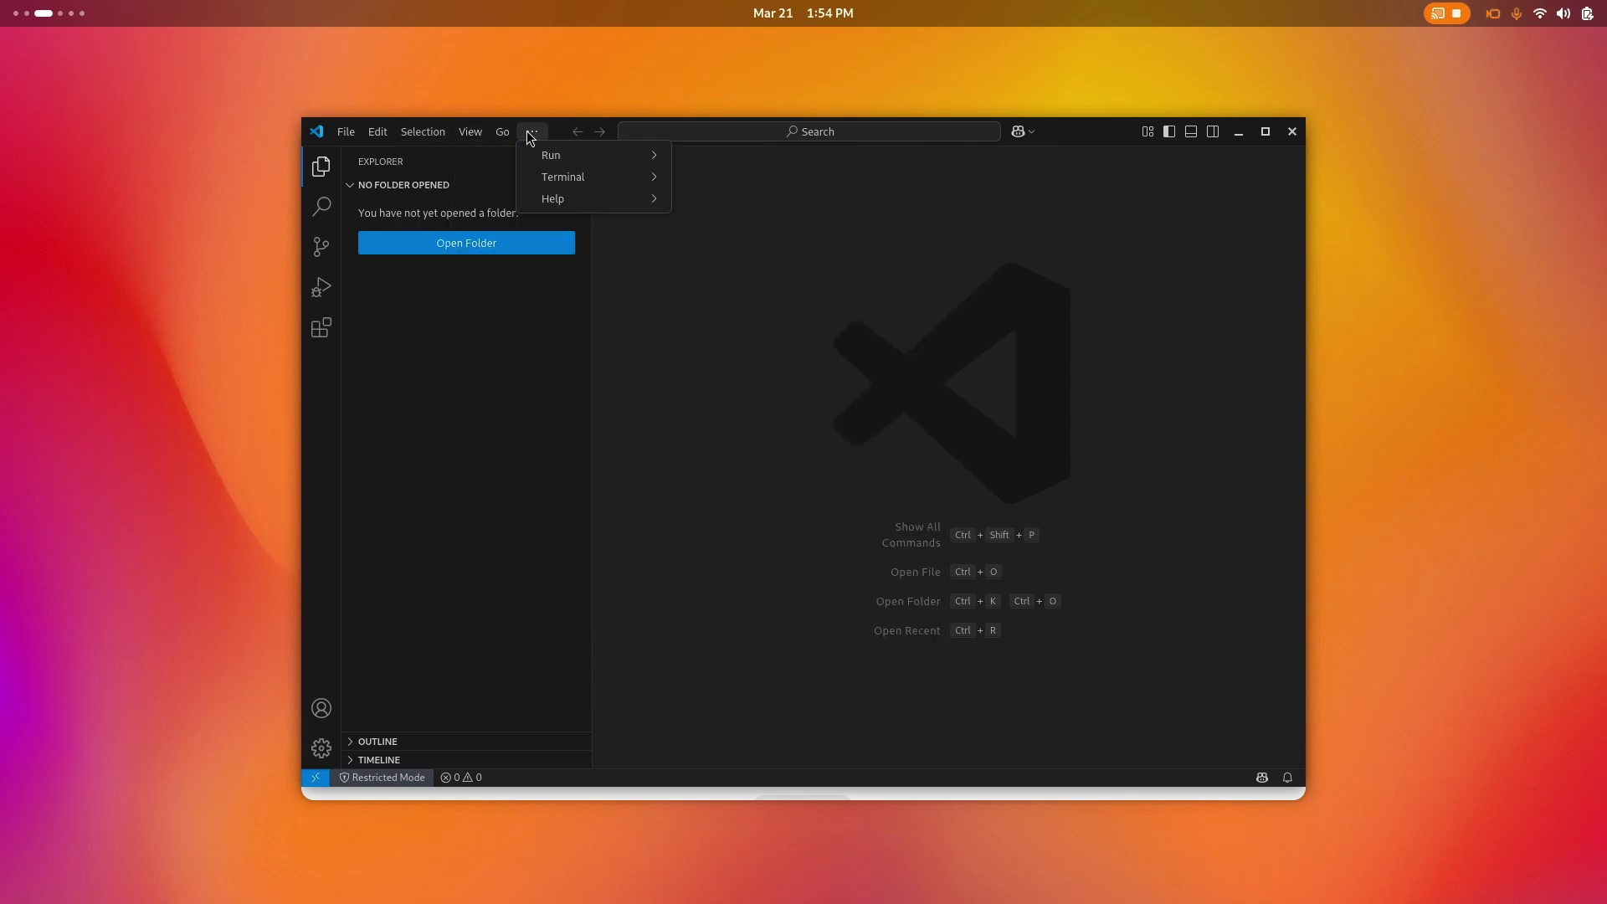
Open the Settings page from File > Preferences, then close it
mouse_move(346, 137)
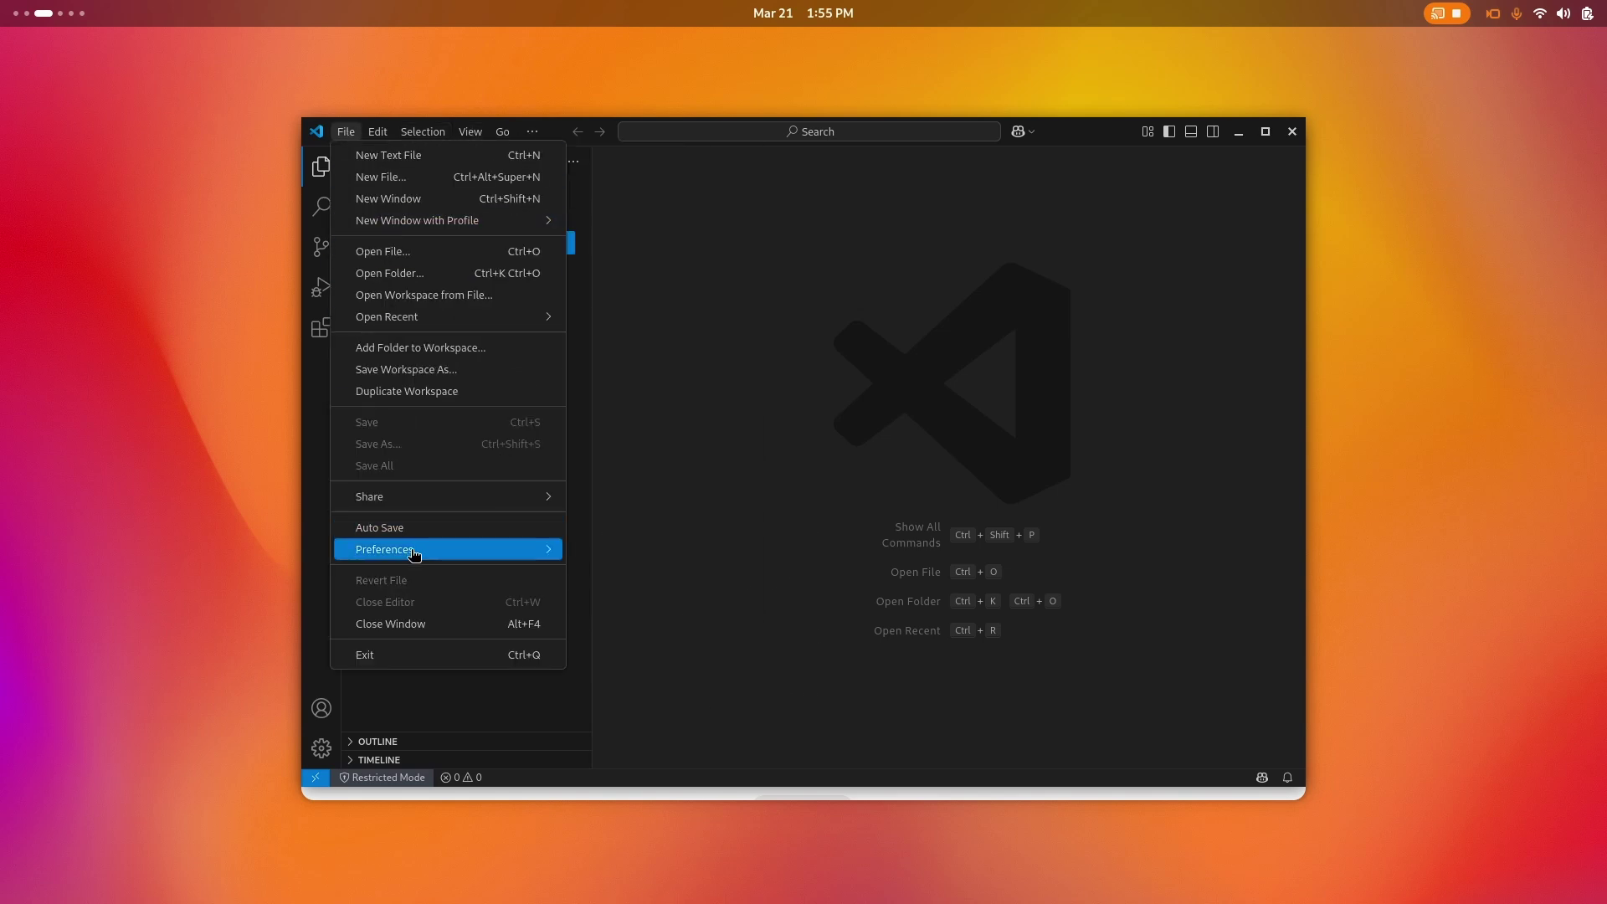
mouse_move(544, 550)
click(663, 571)
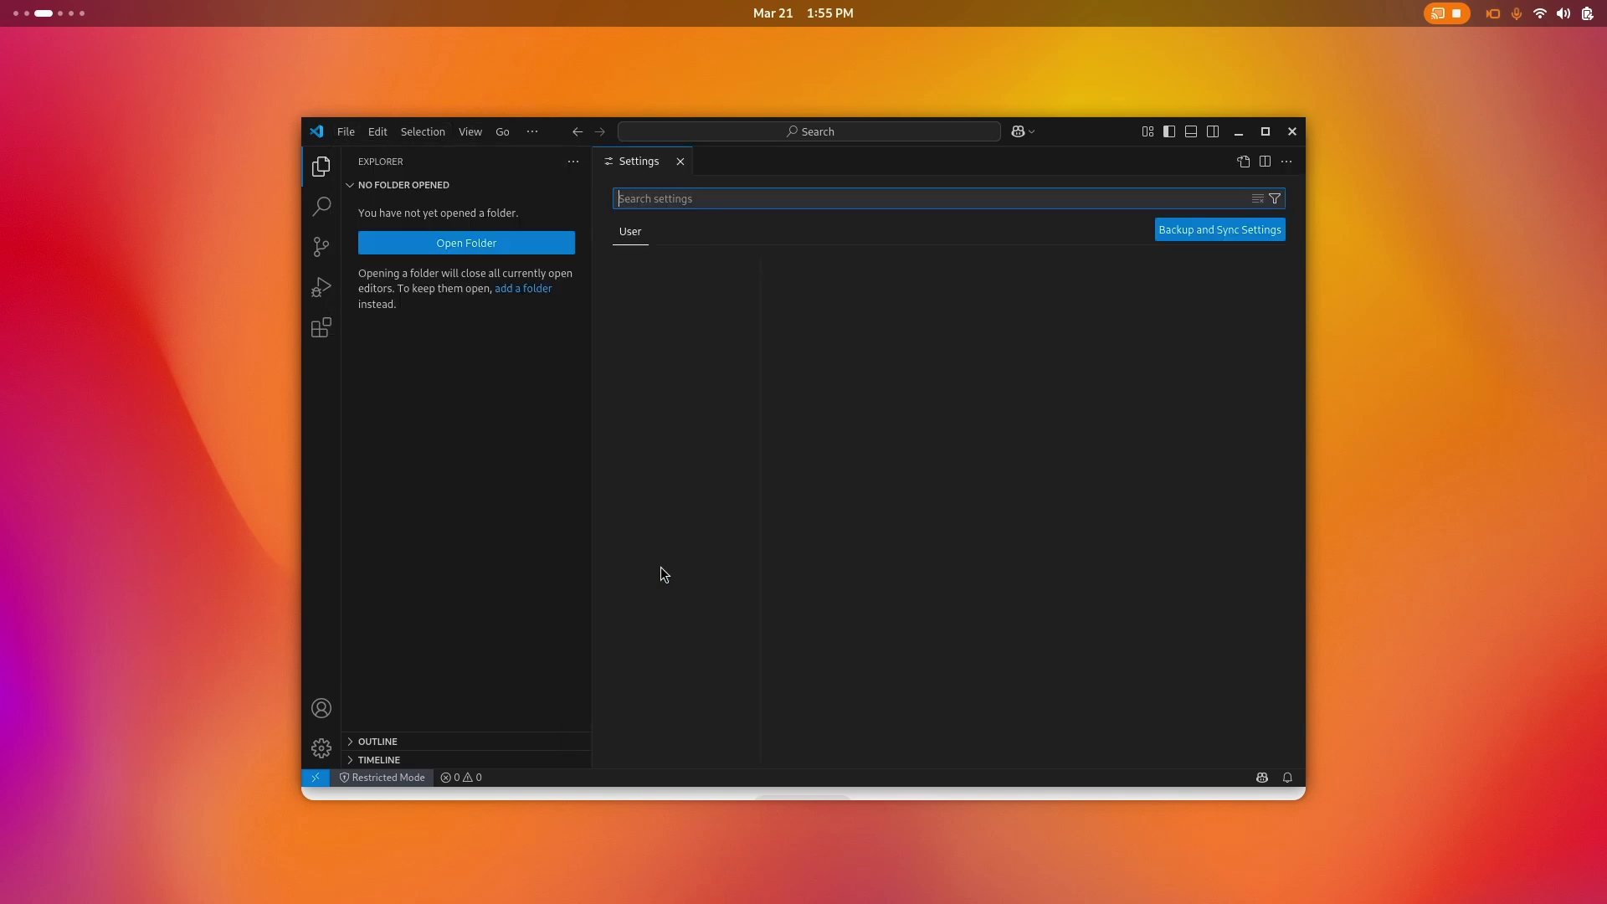
click(680, 170)
From the Manage gear's theme picker, apply the Light (Visual Studio) colour theme
click(321, 748)
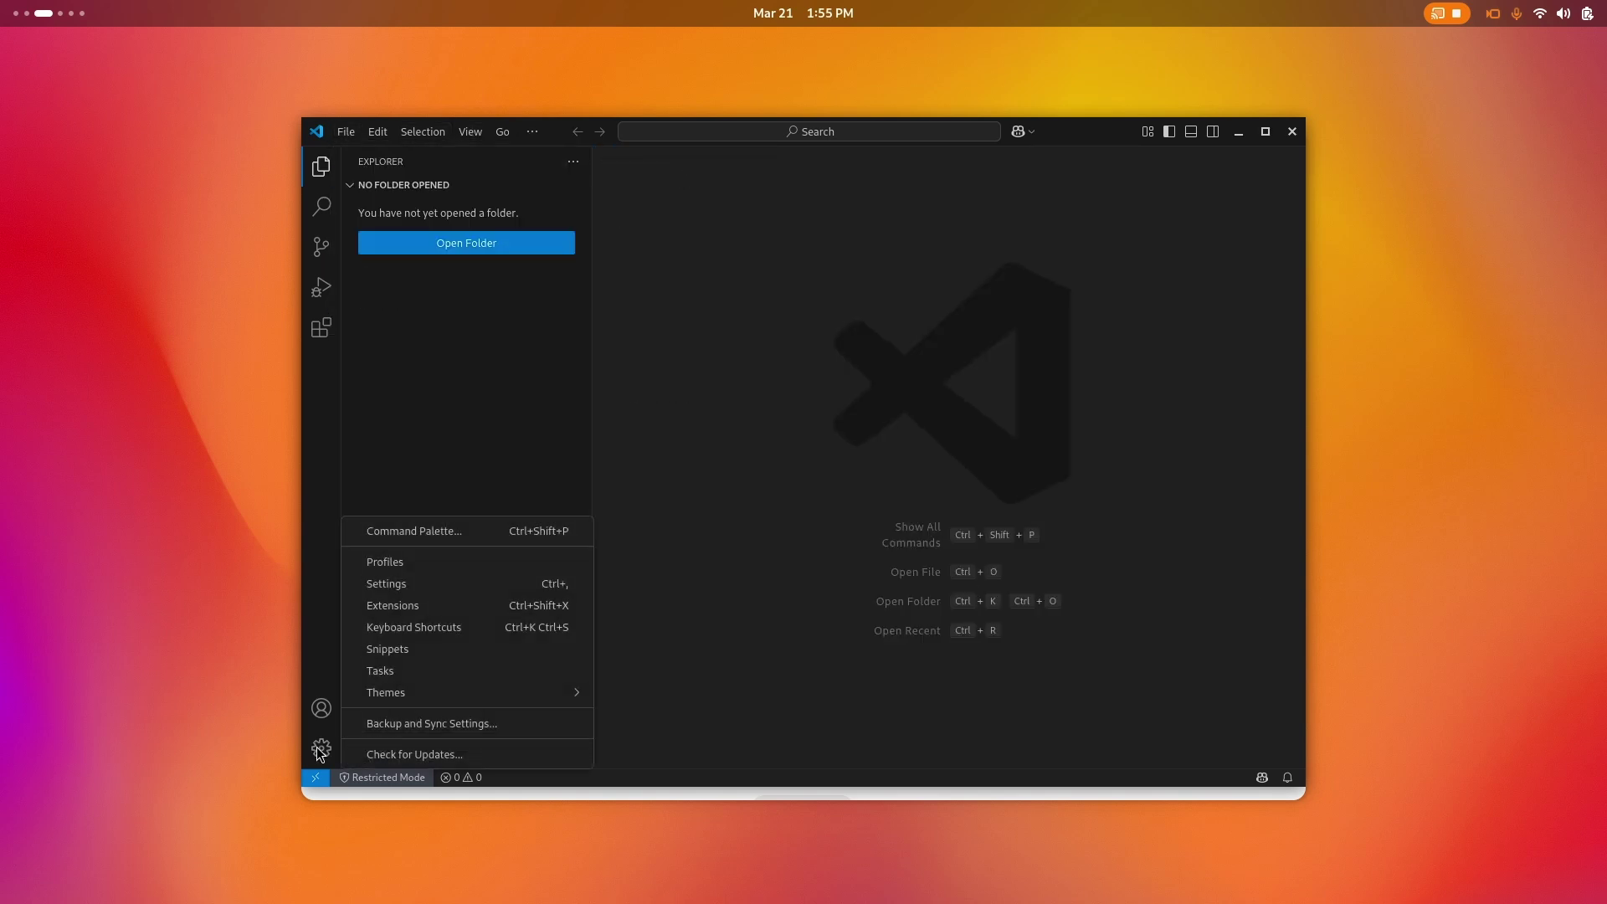
click(449, 535)
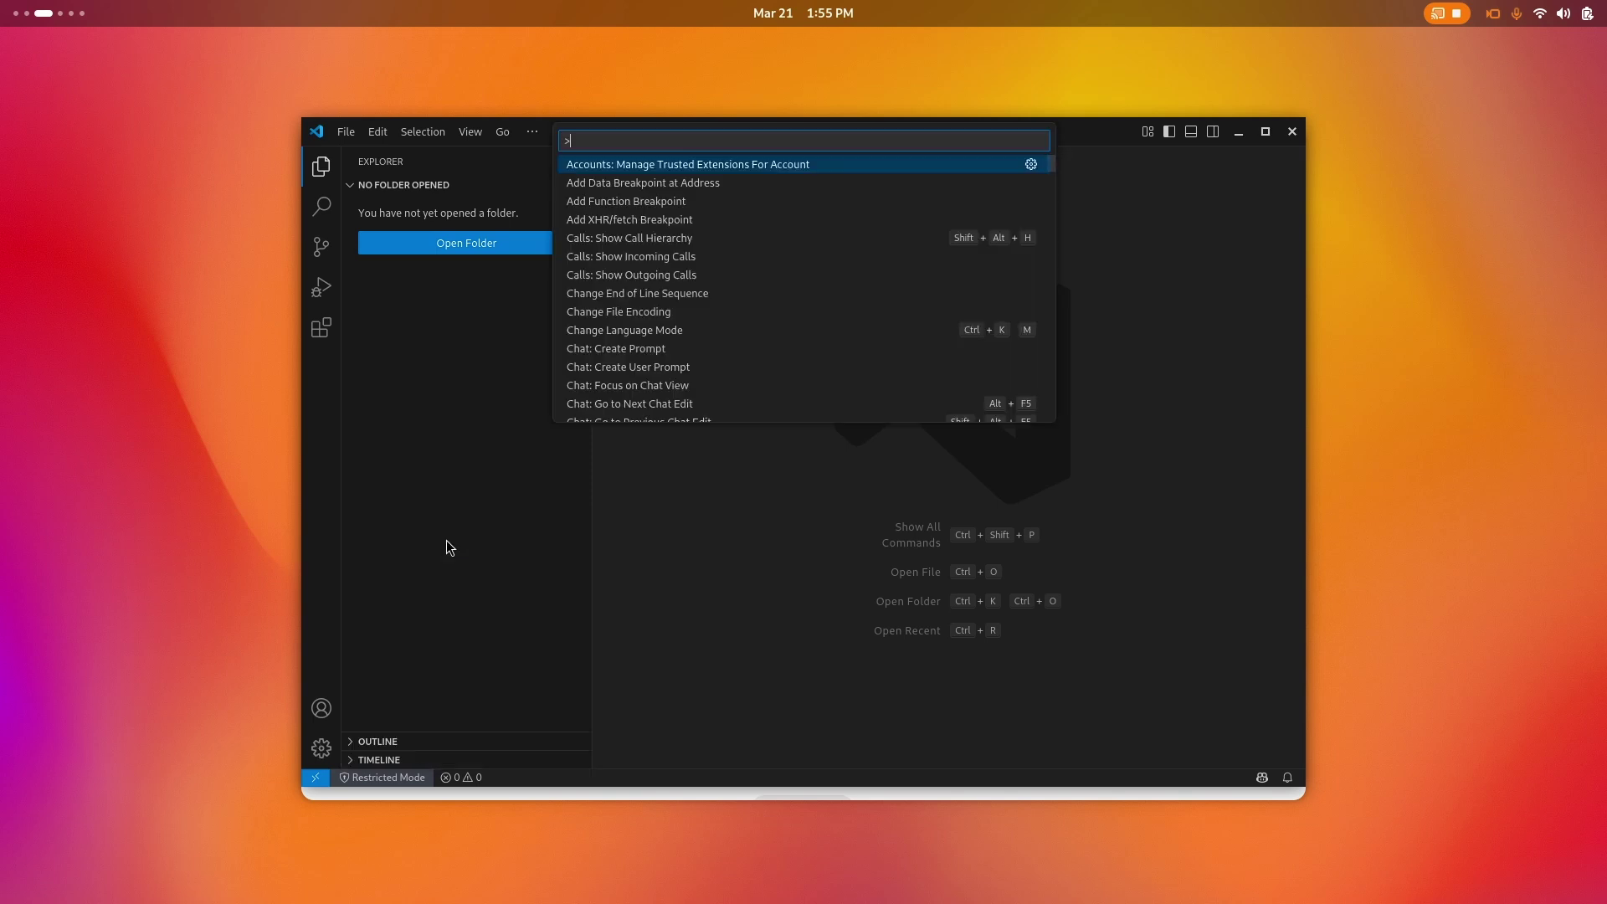
click(406, 623)
click(316, 748)
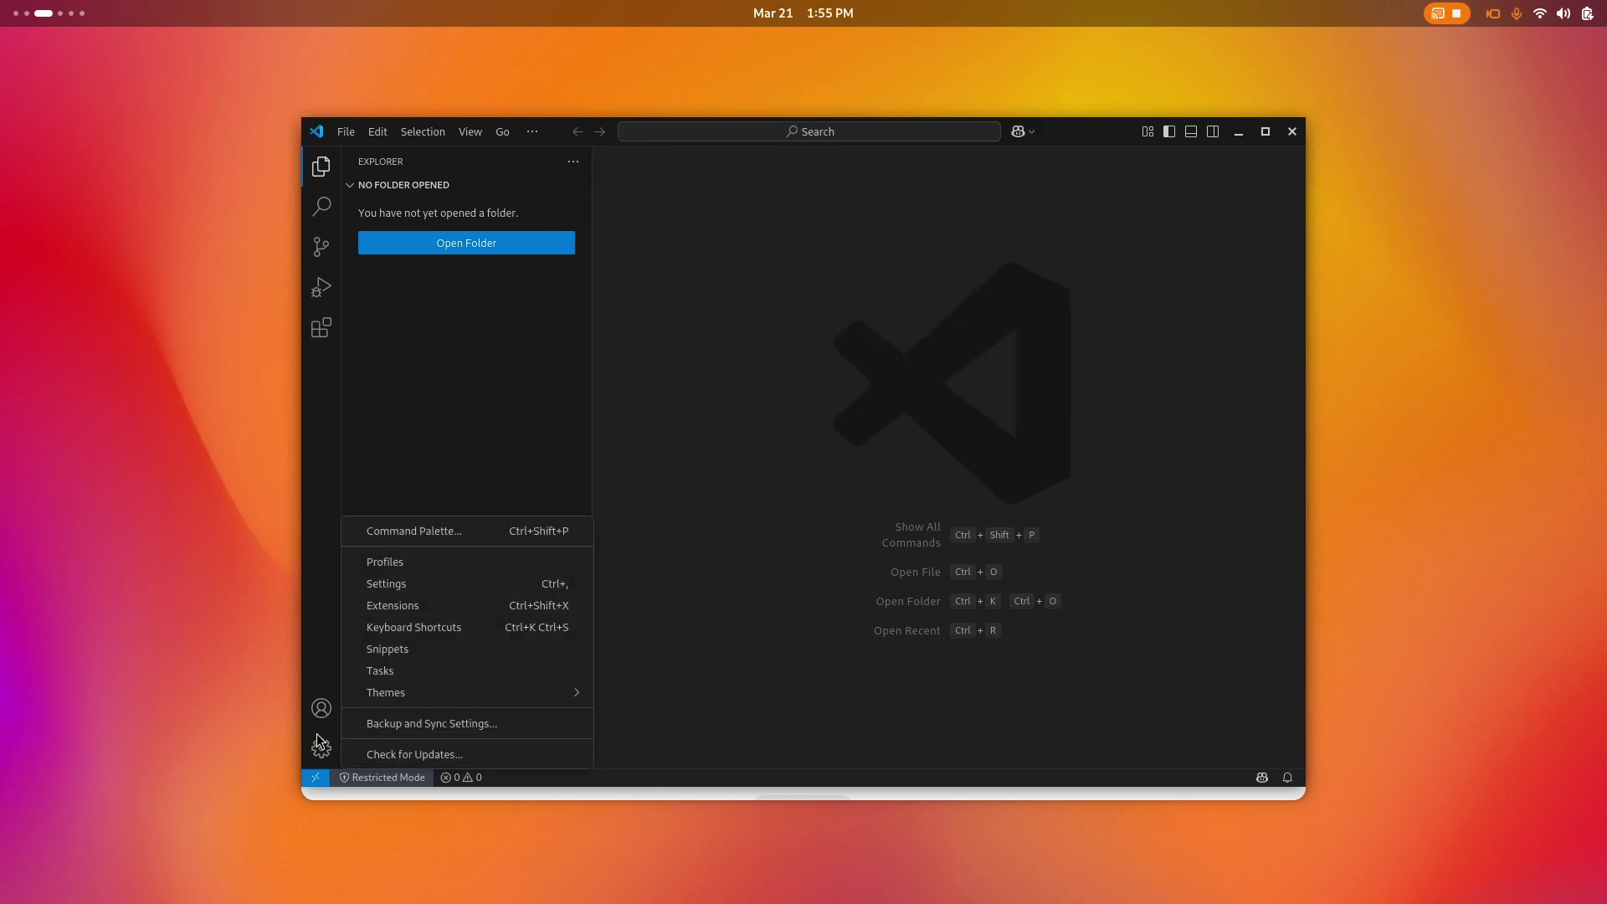
mouse_move(408, 694)
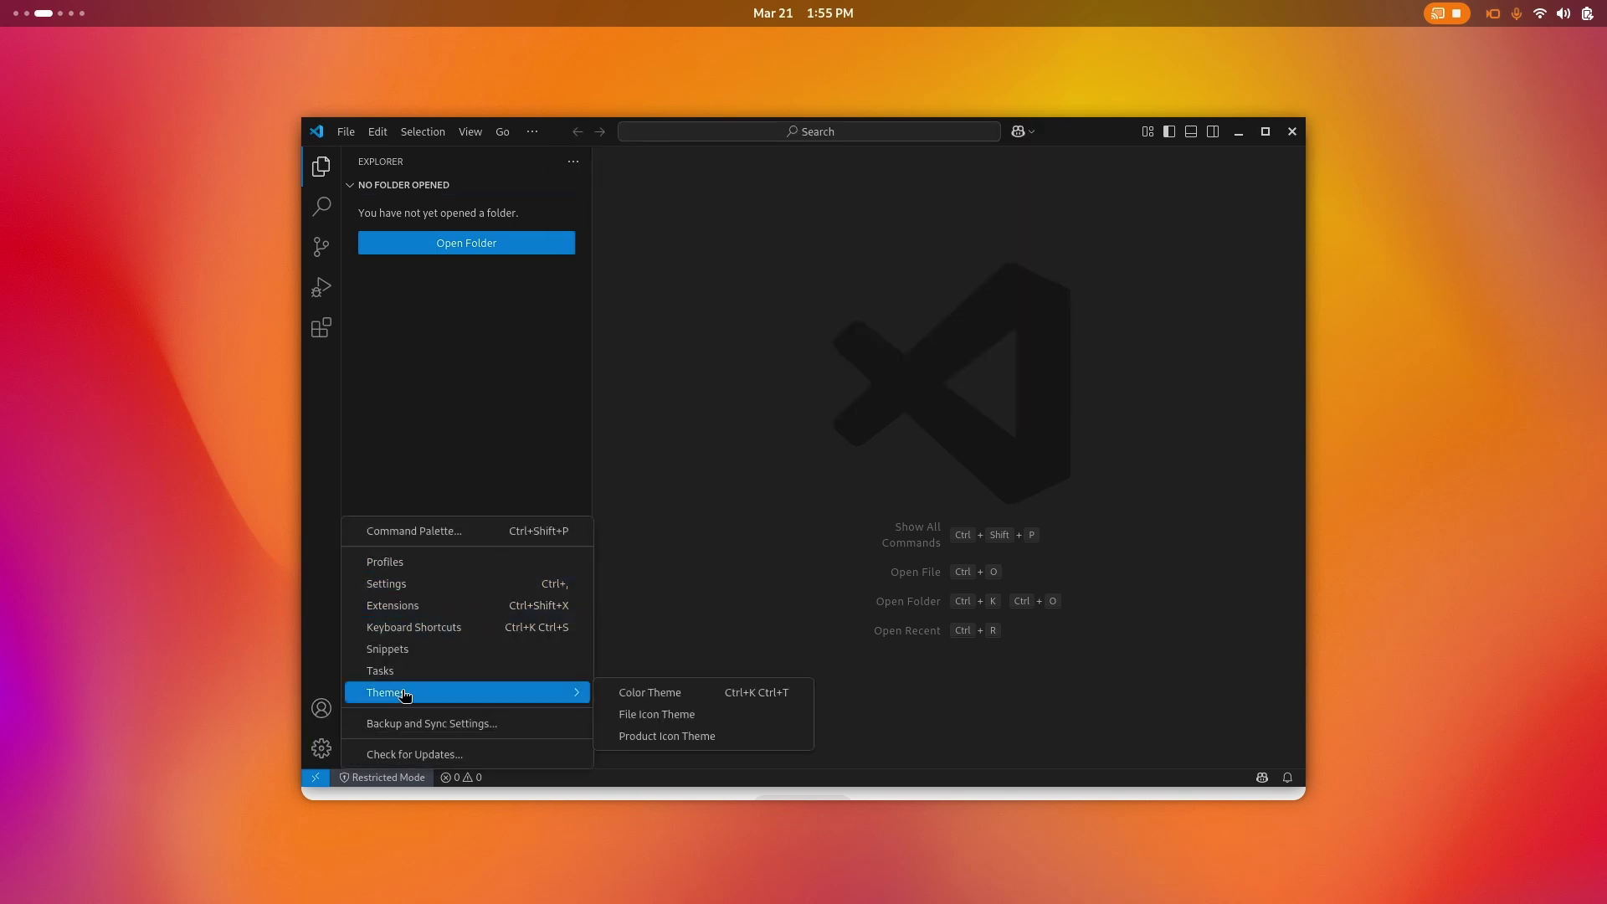
click(624, 694)
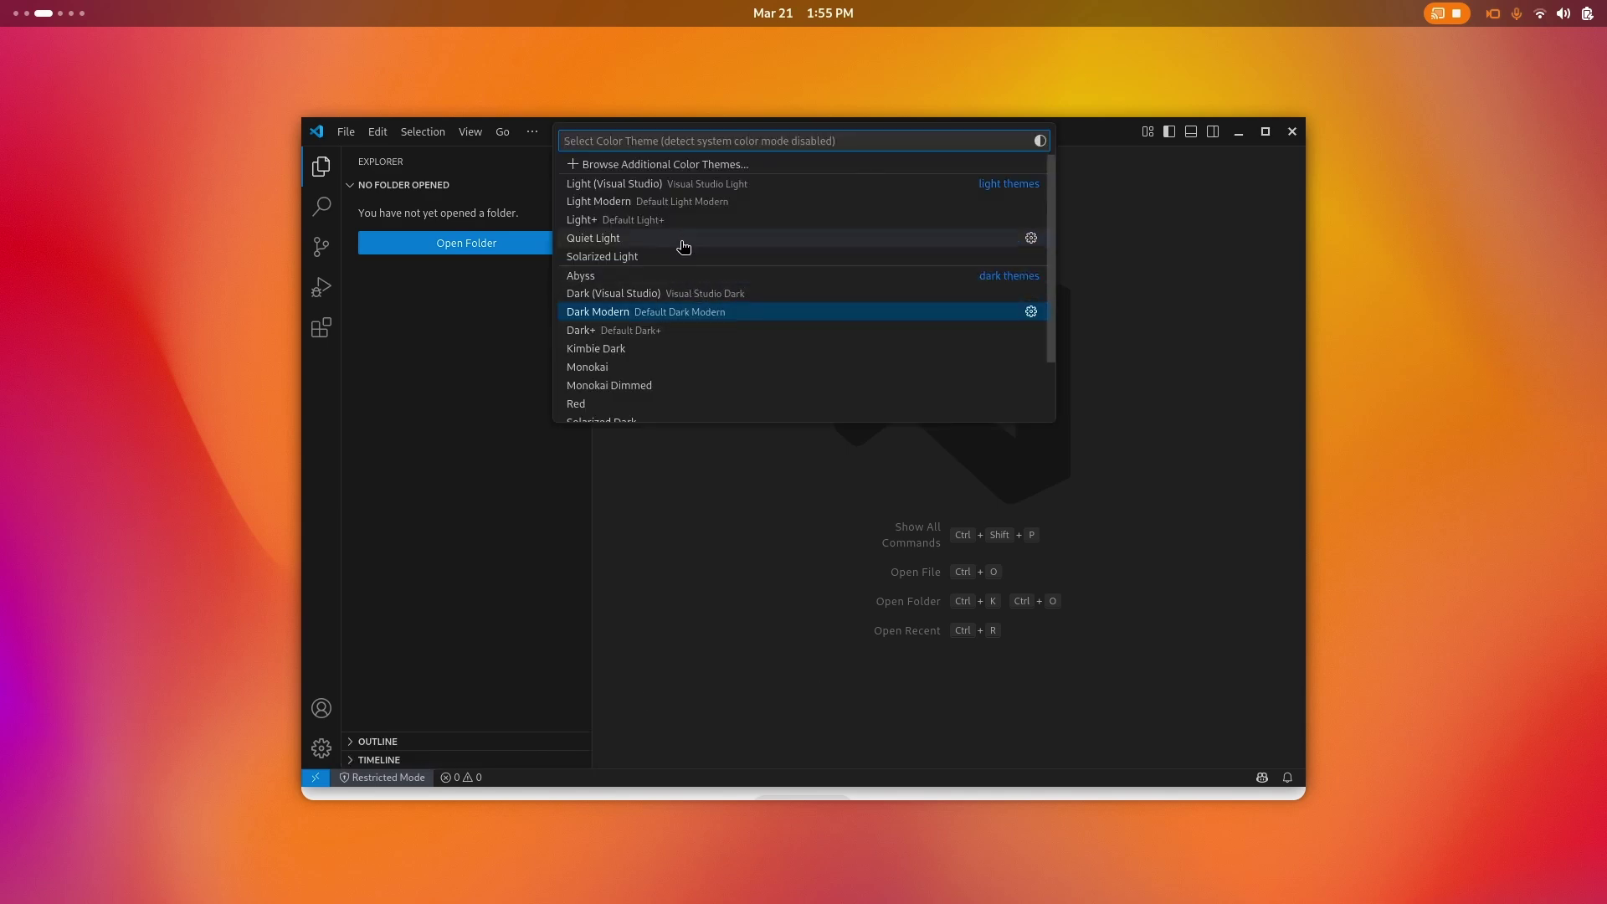
click(706, 186)
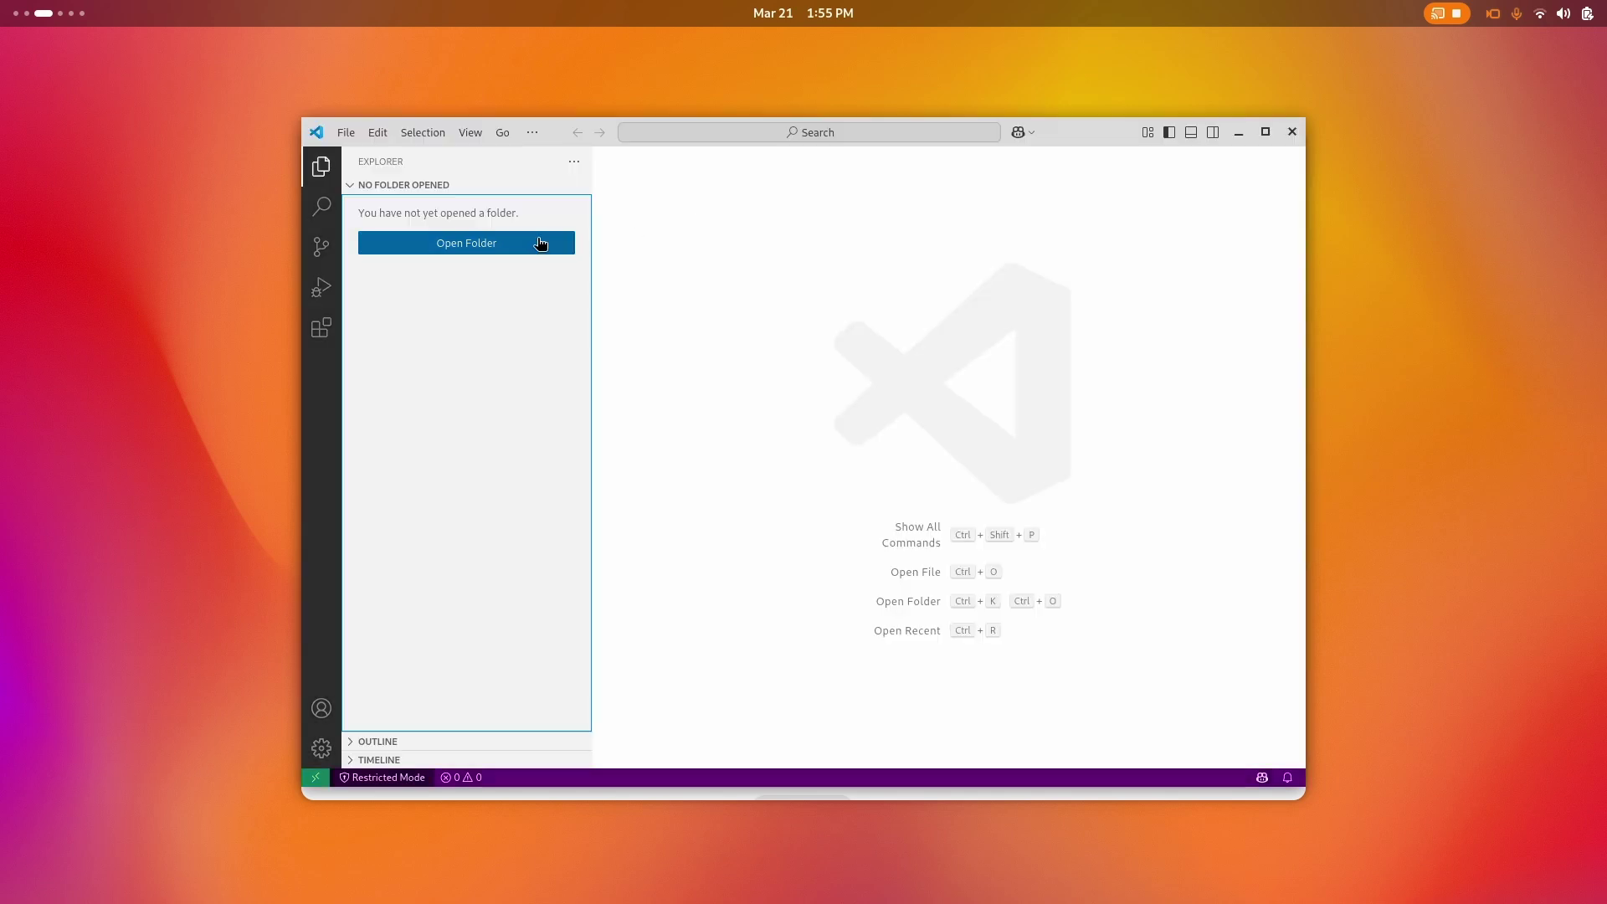
Try the Light Modern and Light+ colour themes in turn
click(317, 749)
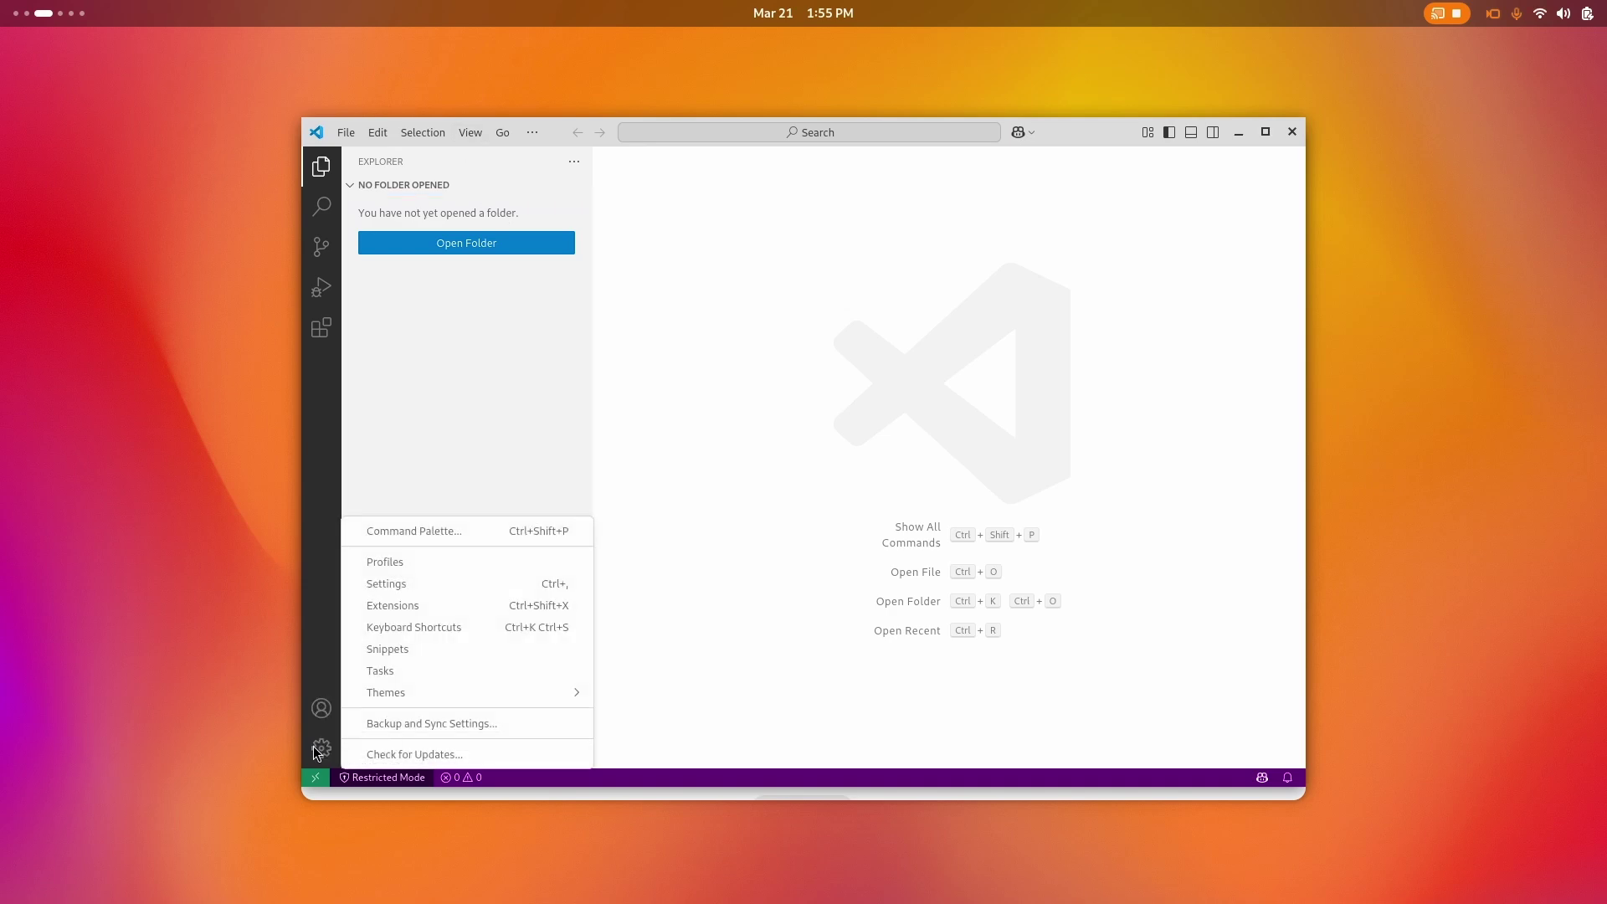
click(317, 749)
click(317, 749)
mouse_move(403, 701)
click(626, 694)
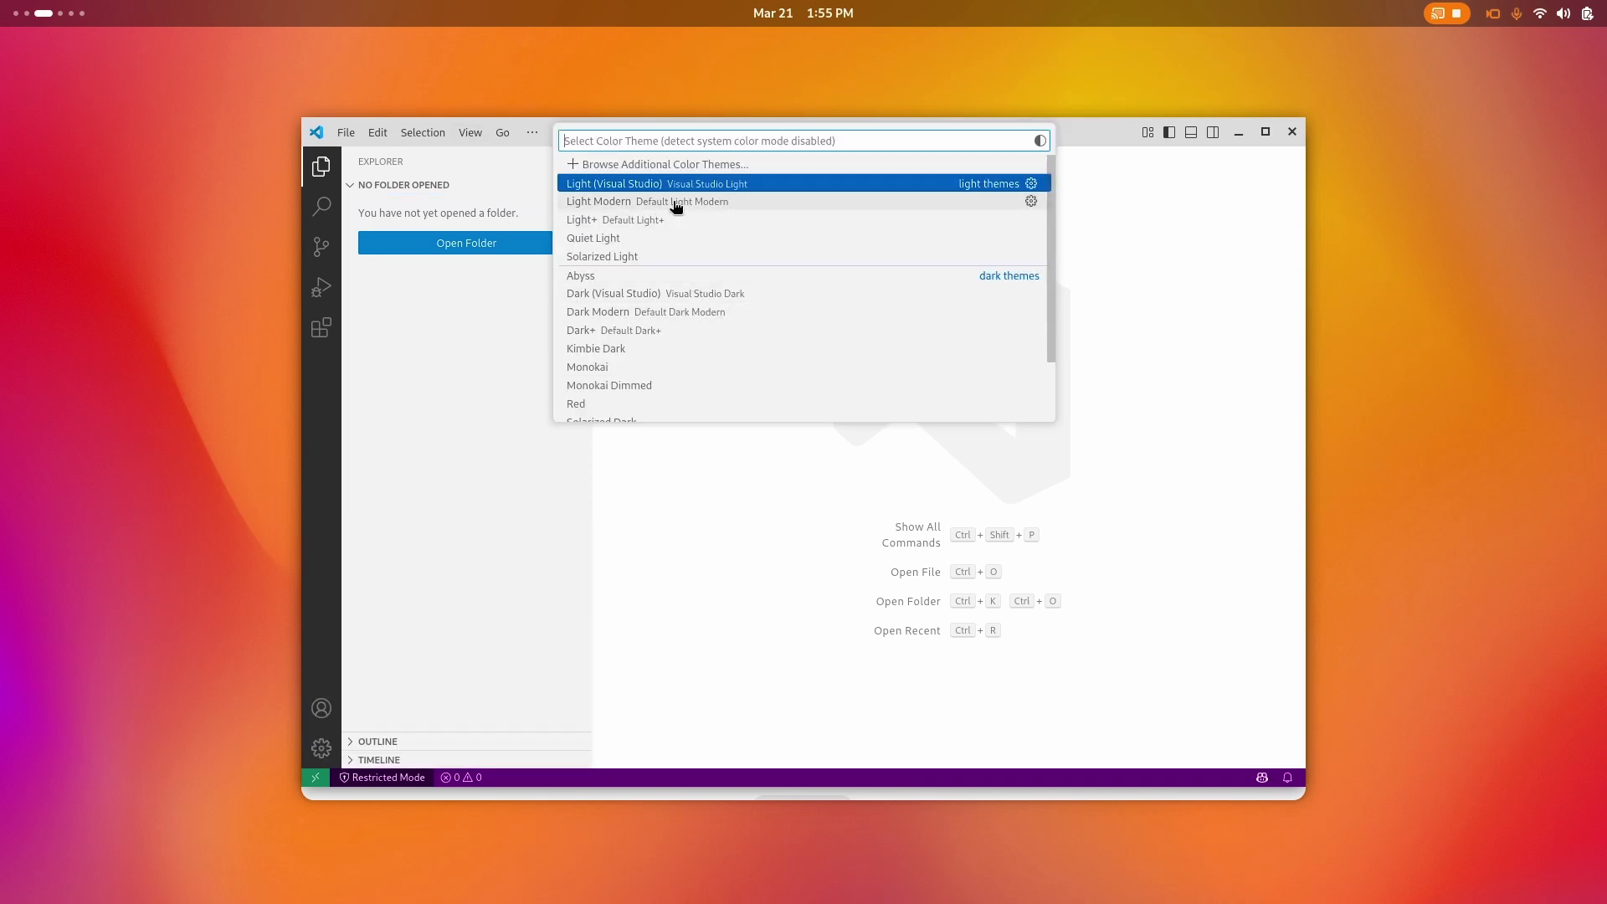
click(725, 201)
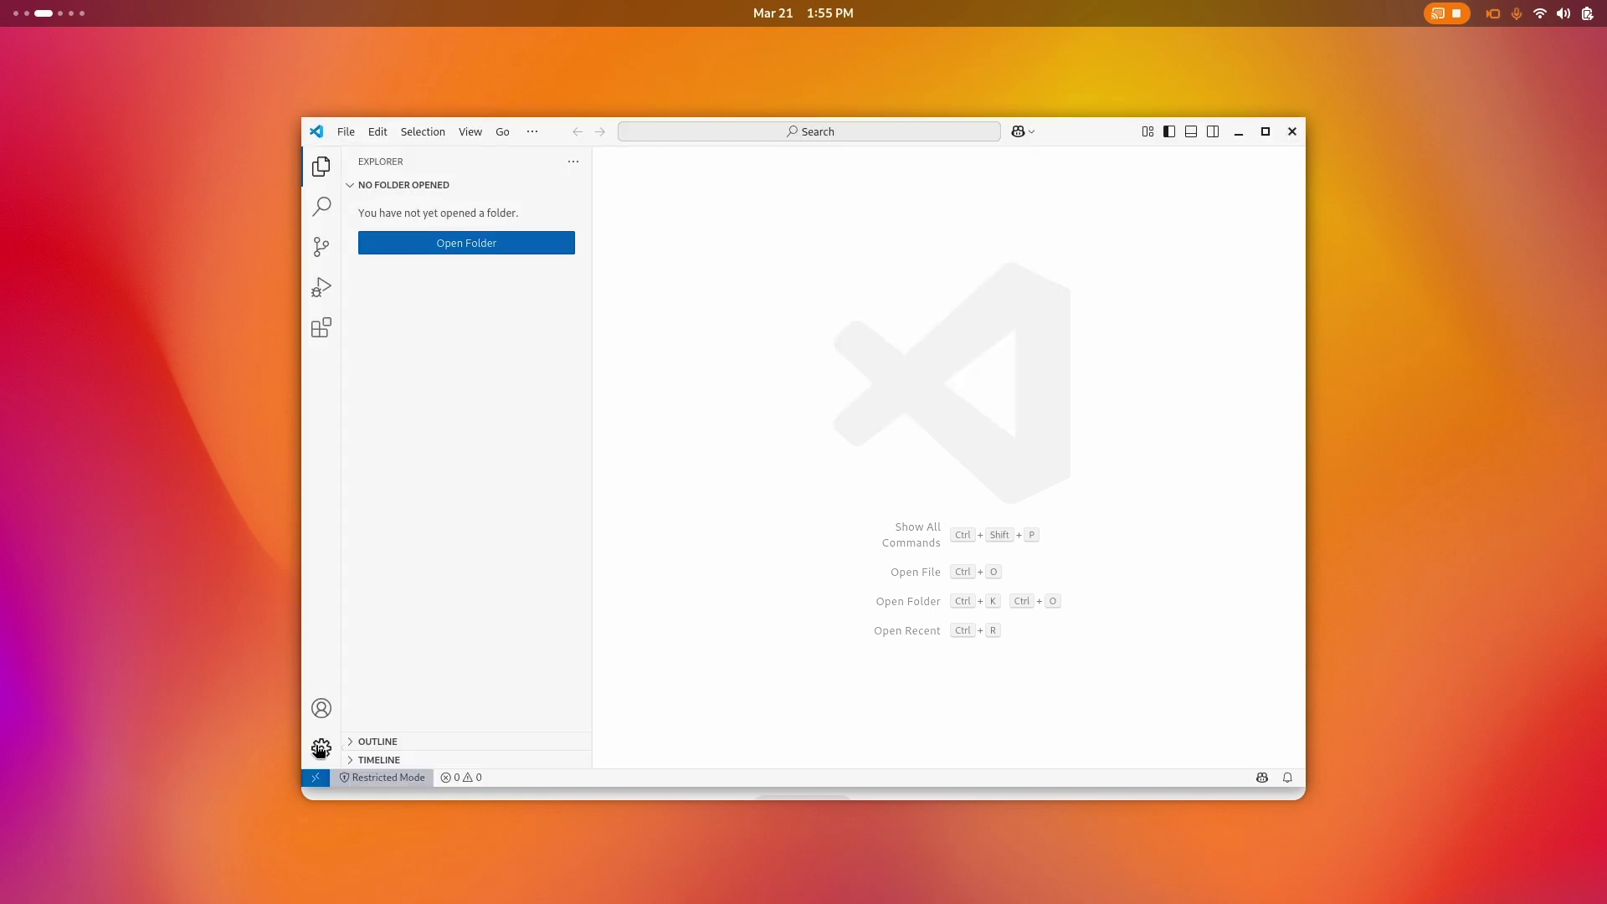
click(319, 750)
mouse_move(419, 689)
click(627, 693)
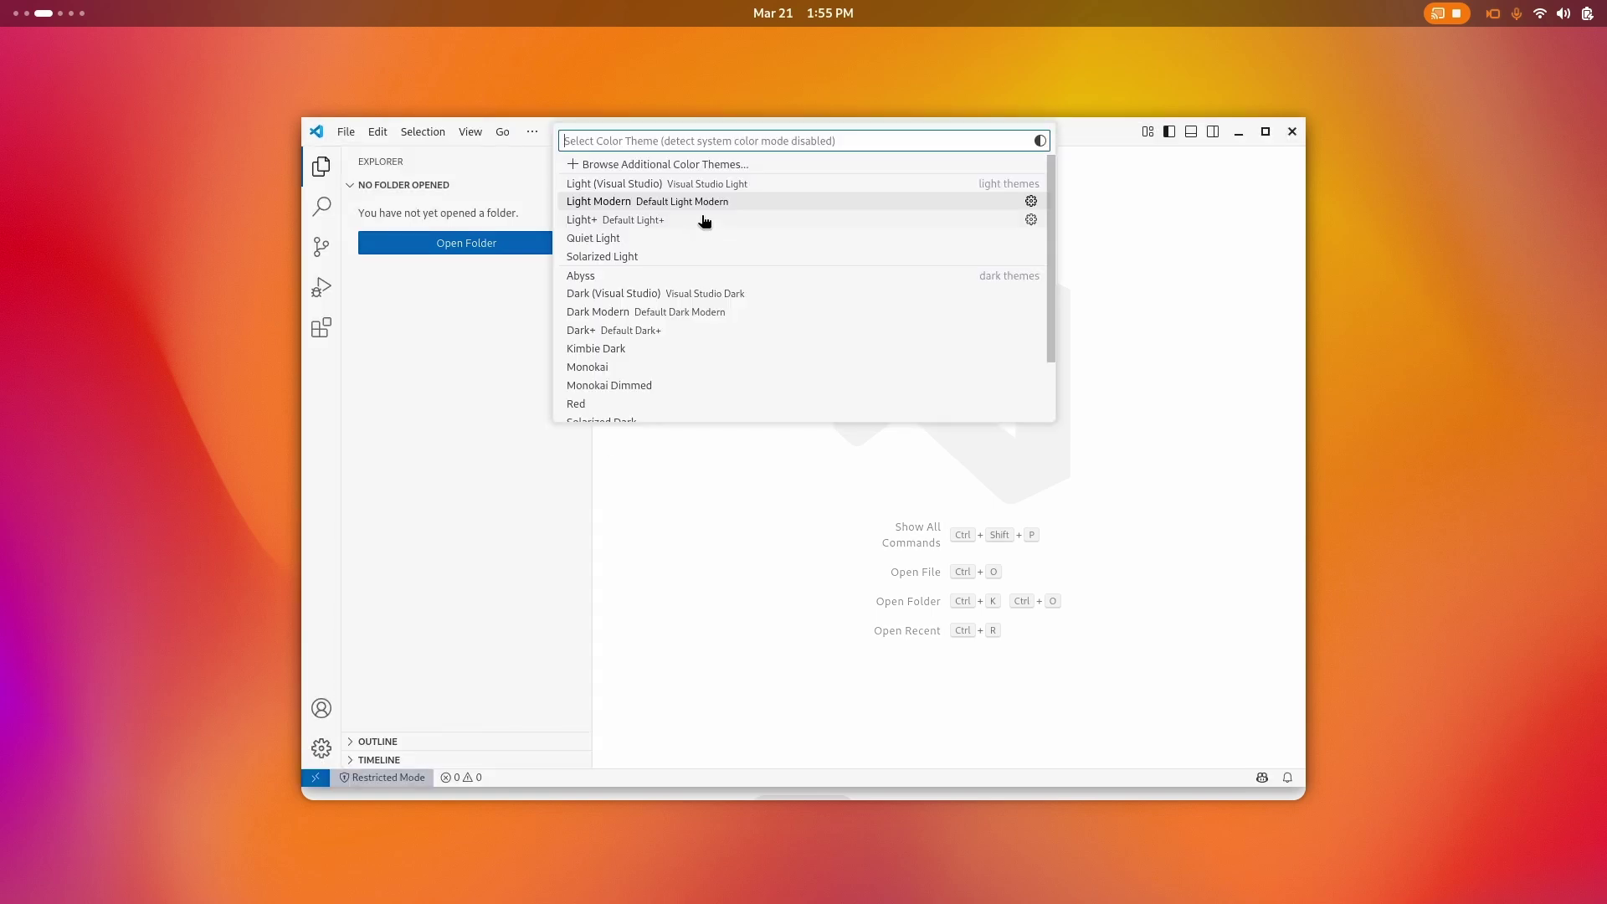
click(681, 218)
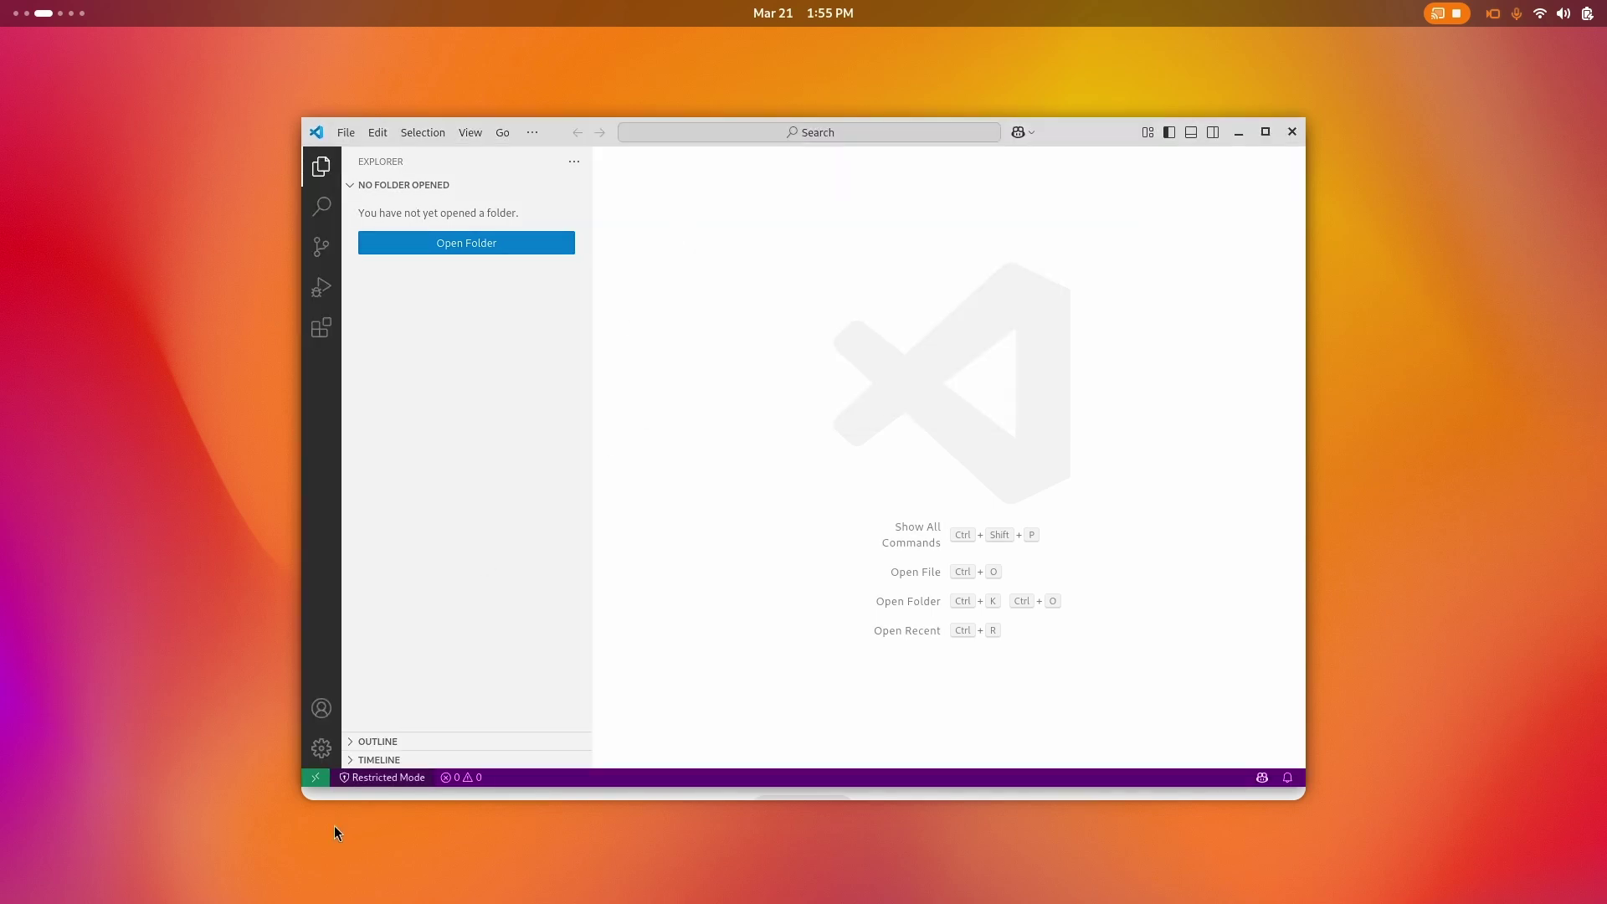
Settle on the Light Modern colour theme and return to the Explorer sidebar
click(321, 747)
mouse_move(418, 693)
click(626, 693)
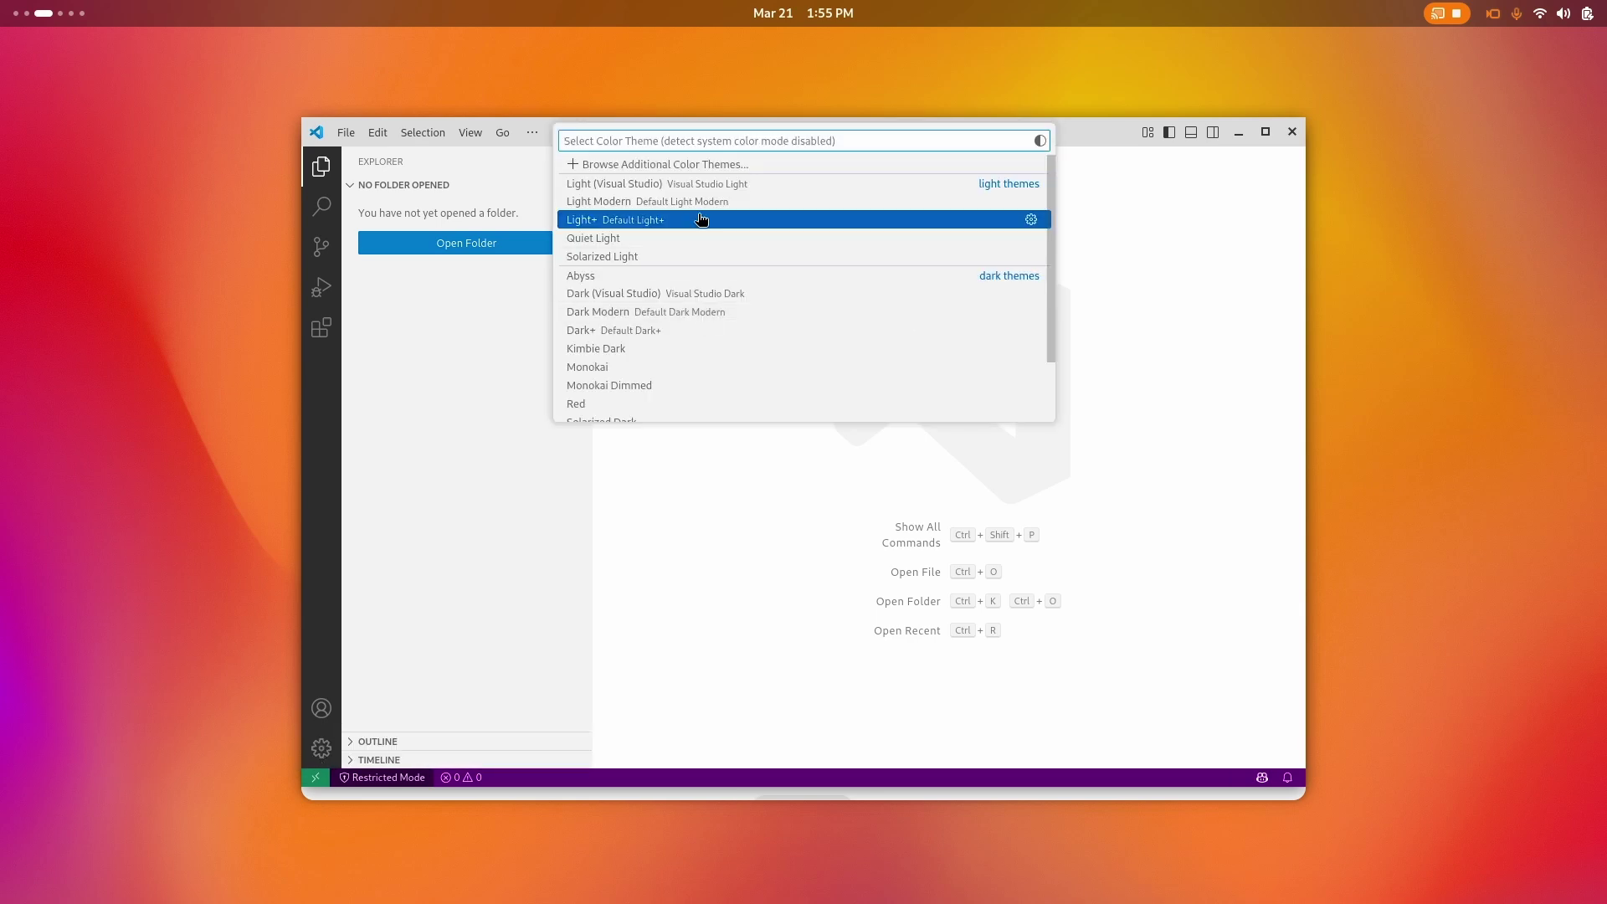
click(676, 201)
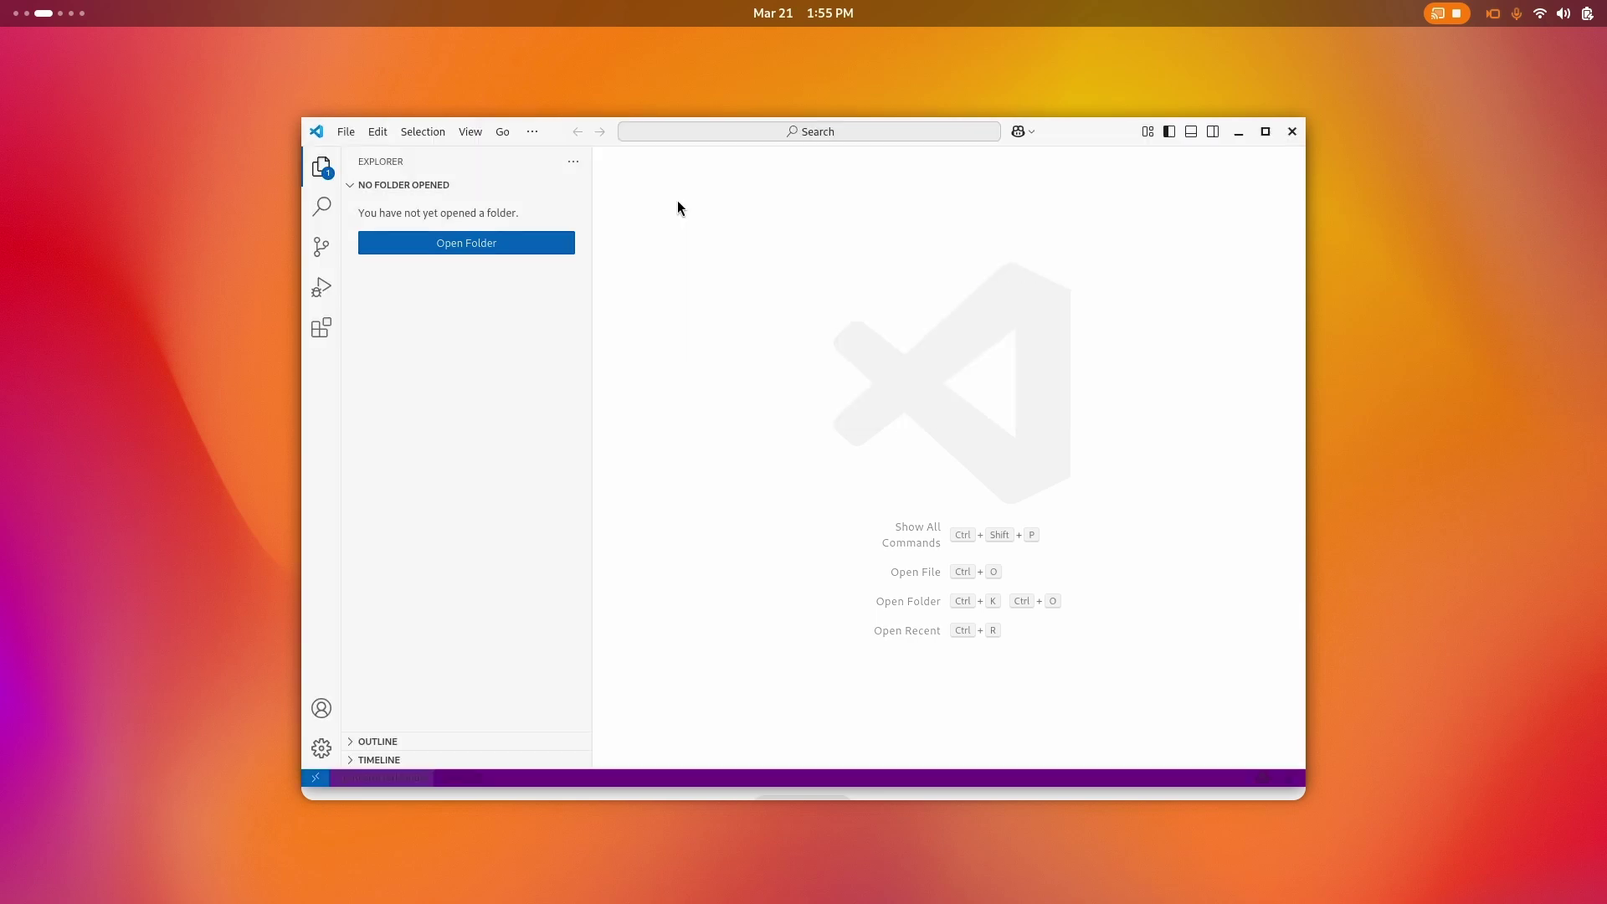
click(320, 206)
click(321, 165)
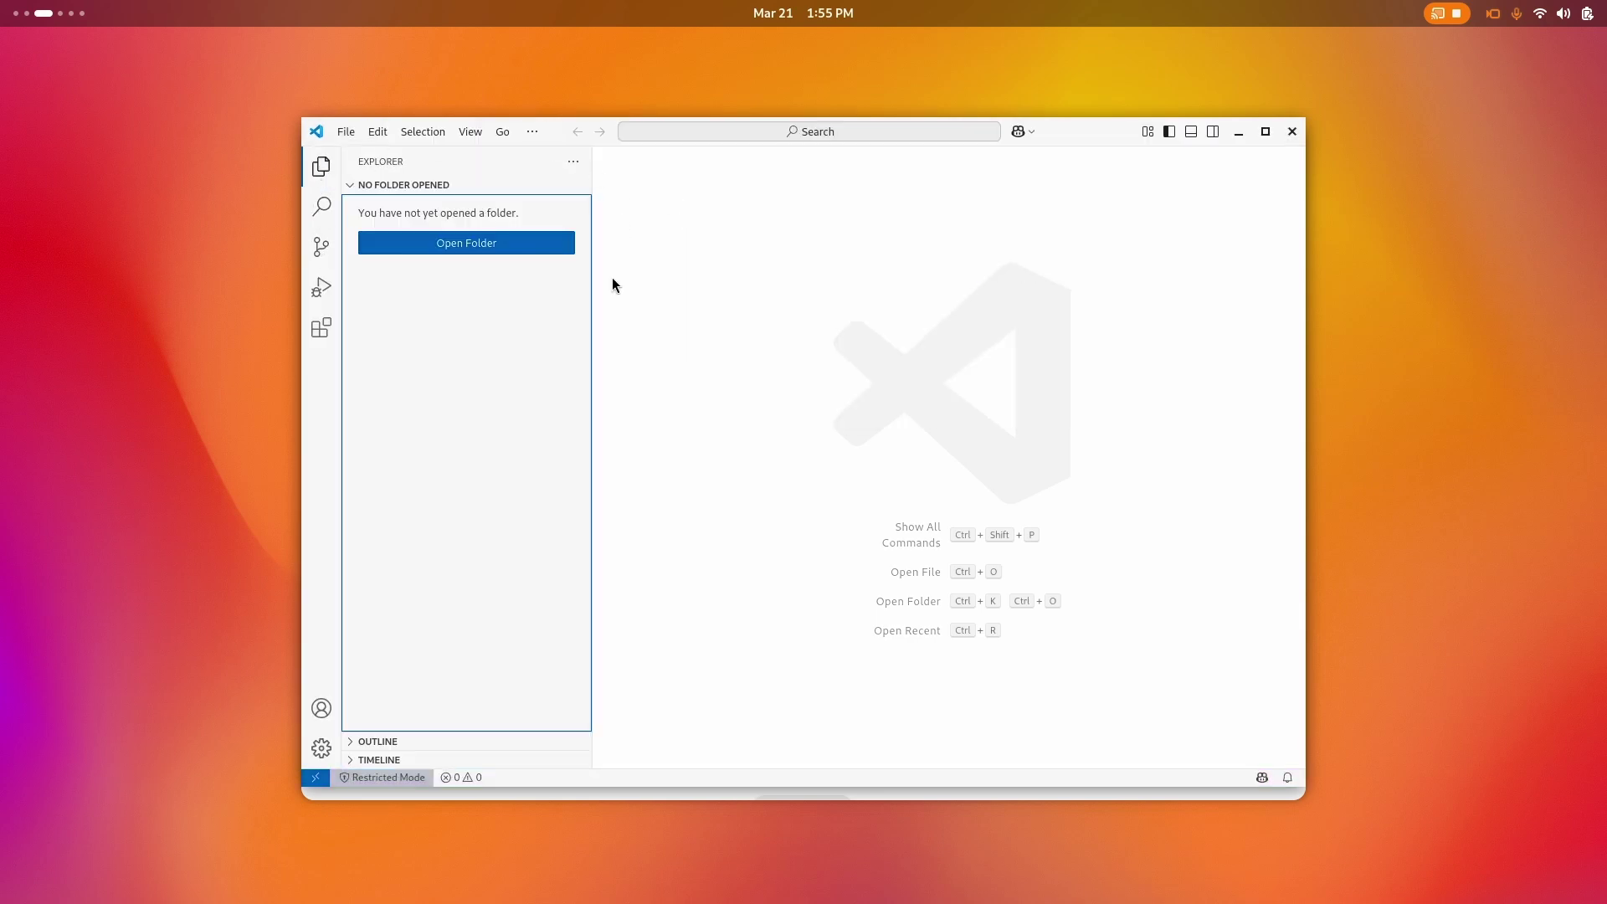
Close VS Code and GNOME Software, then switch to the Camera workspace from the overview
click(1290, 132)
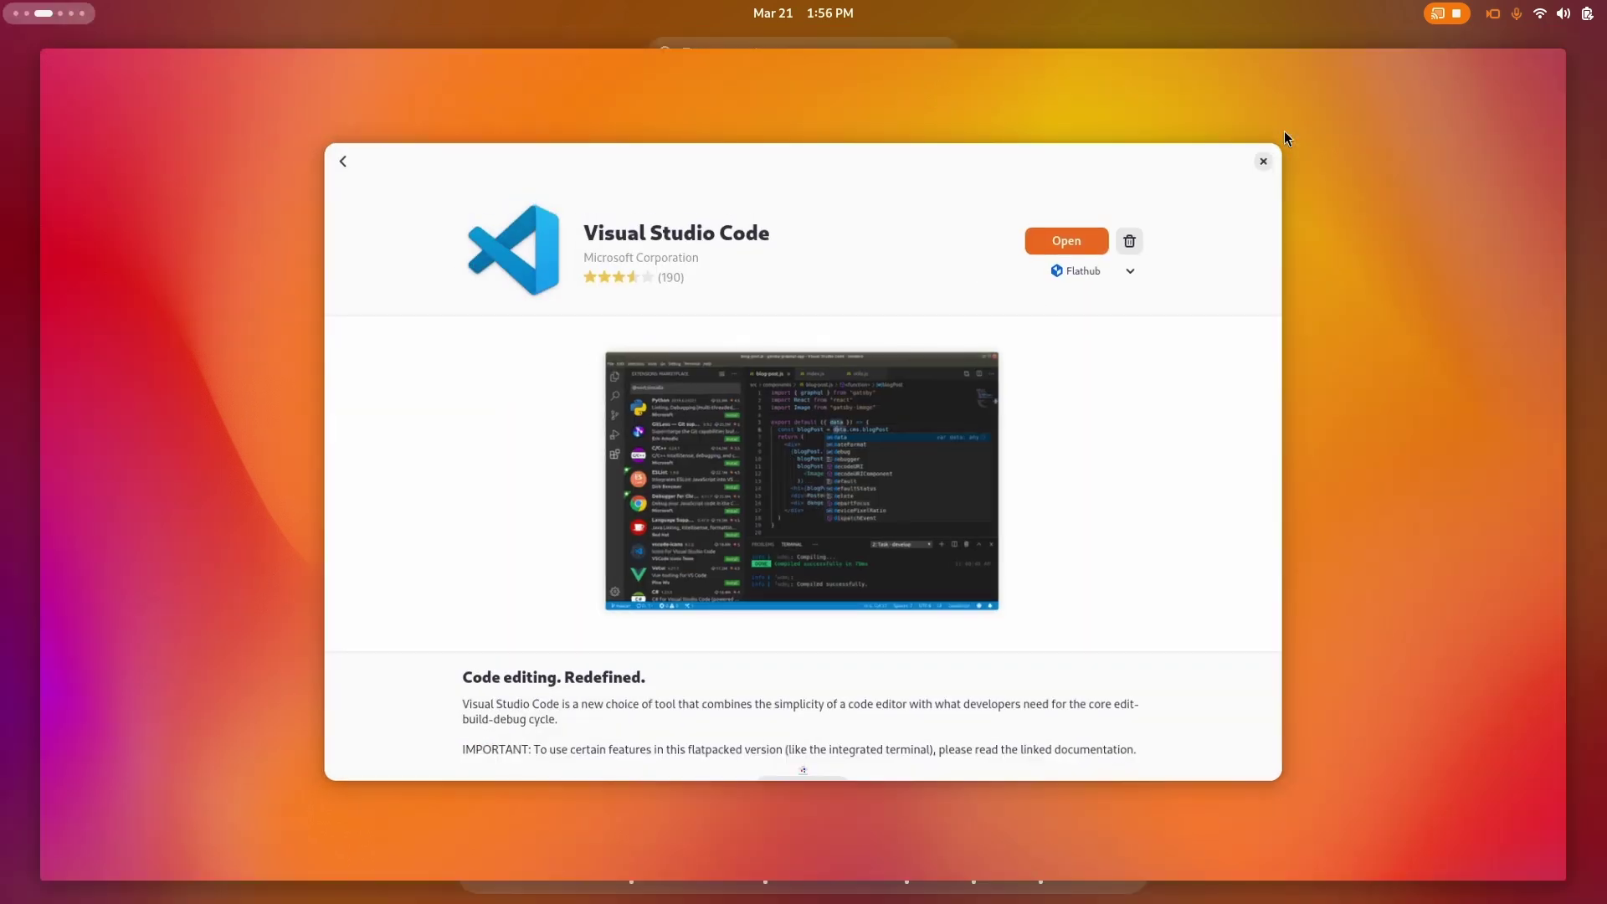
click(1287, 151)
key(super)
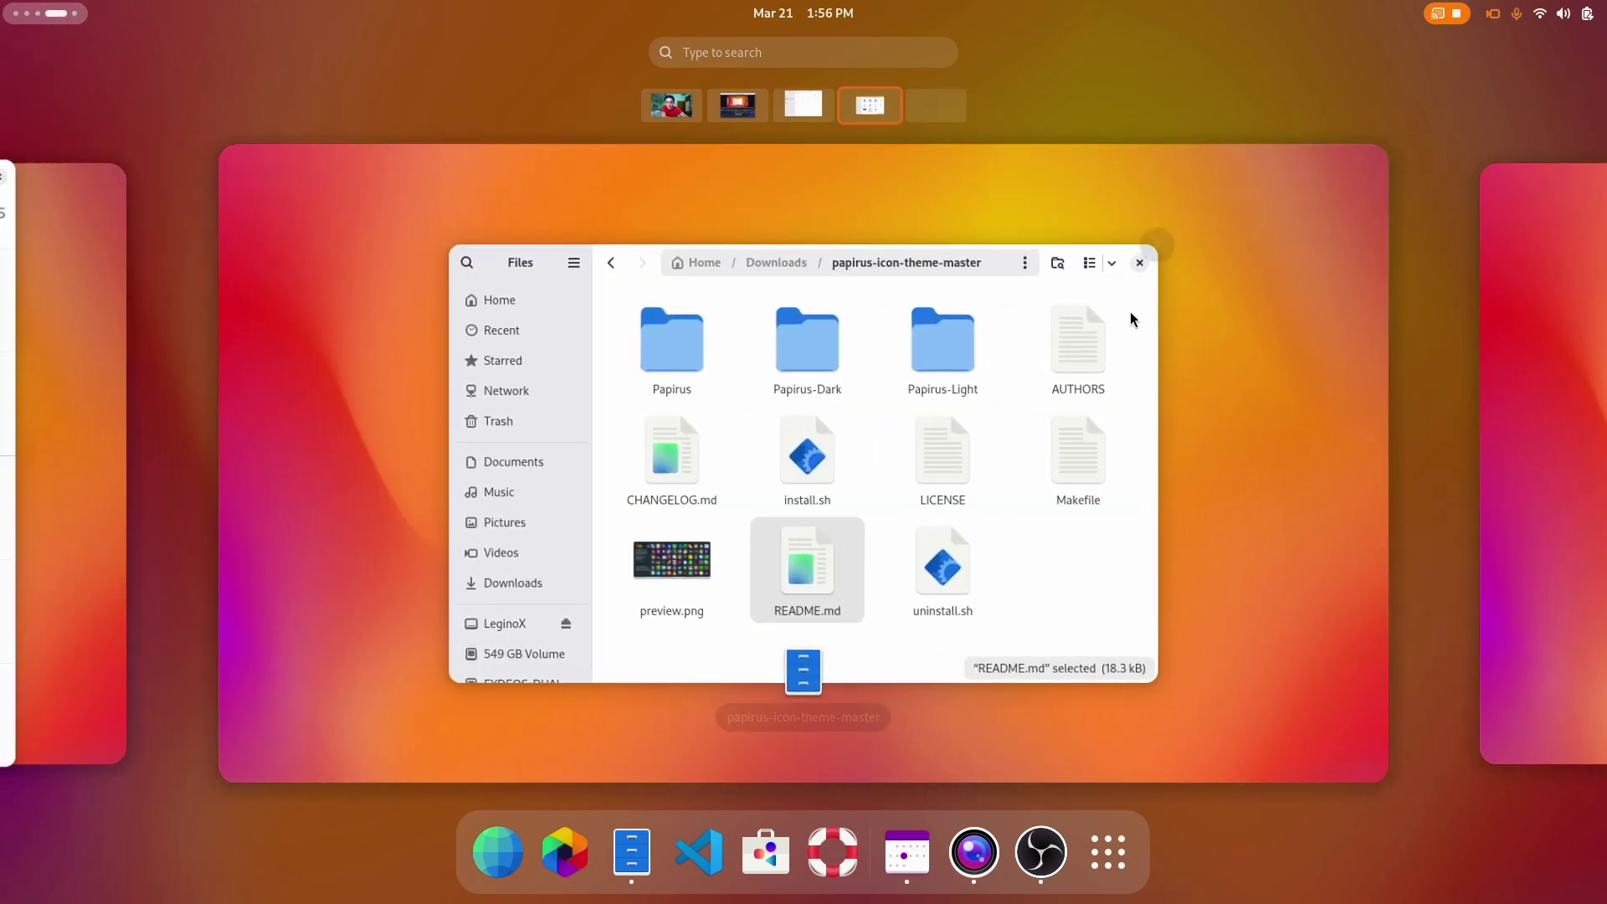
key(super)
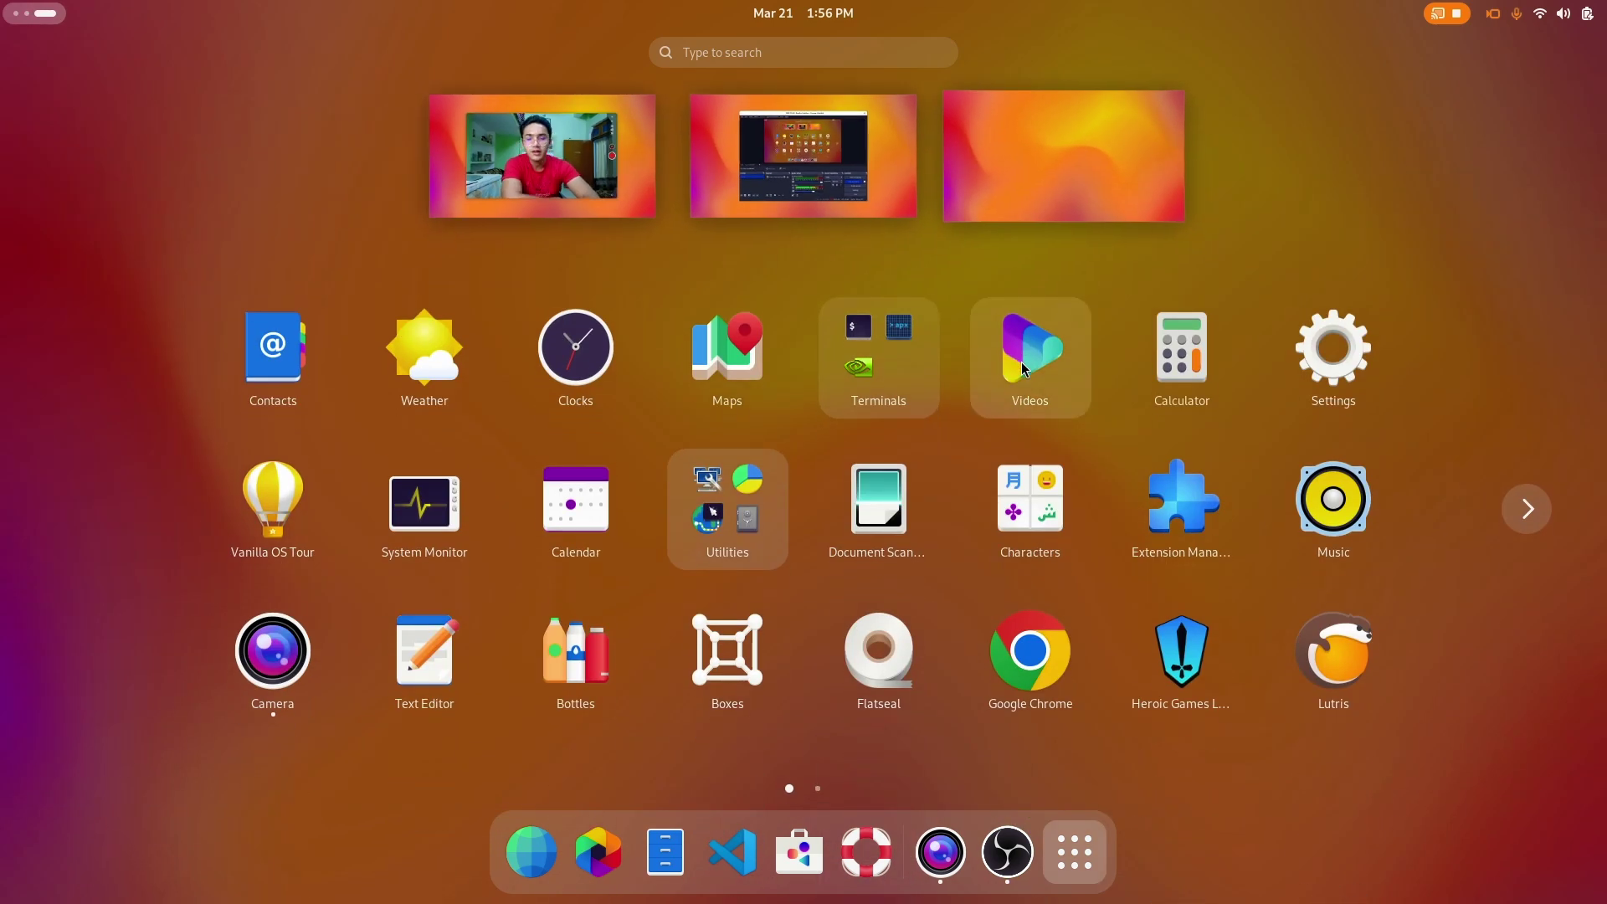
click(650, 215)
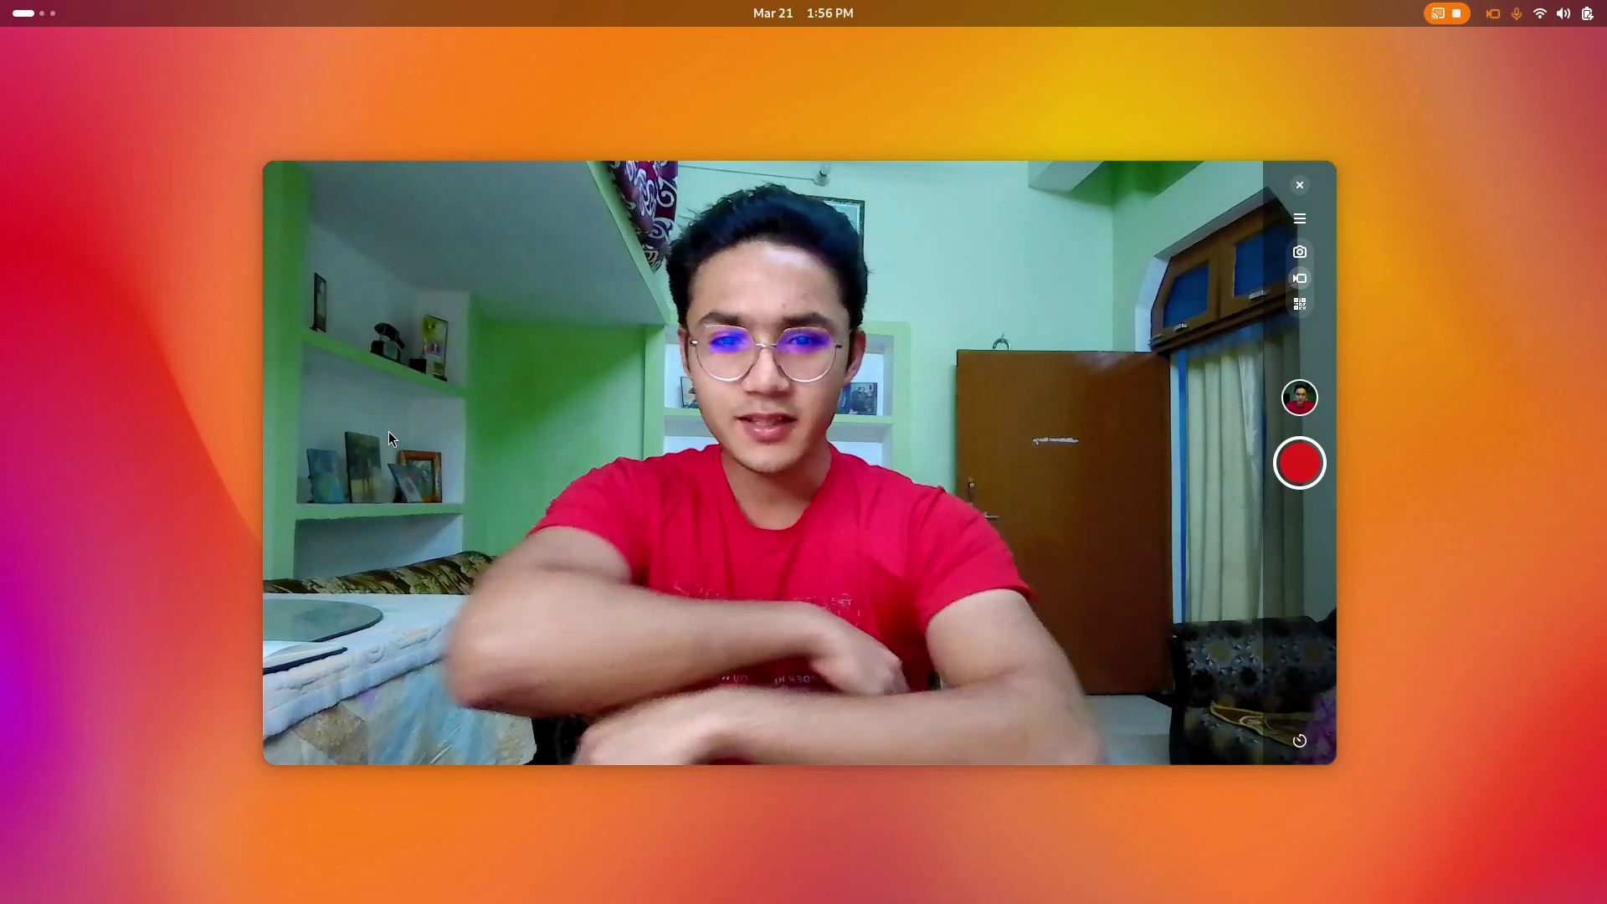